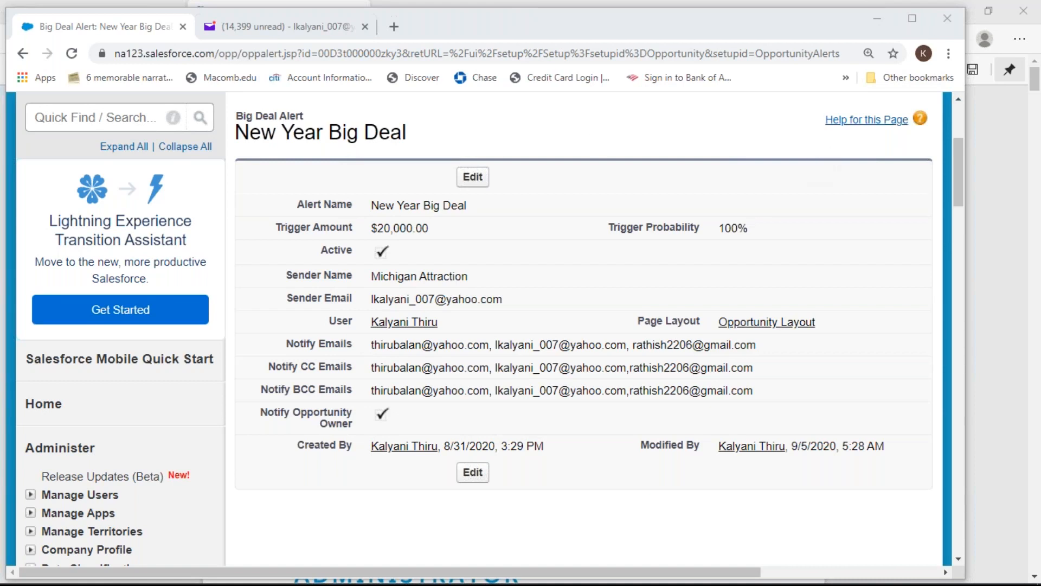
Maximize the browser window, scroll to the top, and open the app list from the Sales app menu
click(912, 18)
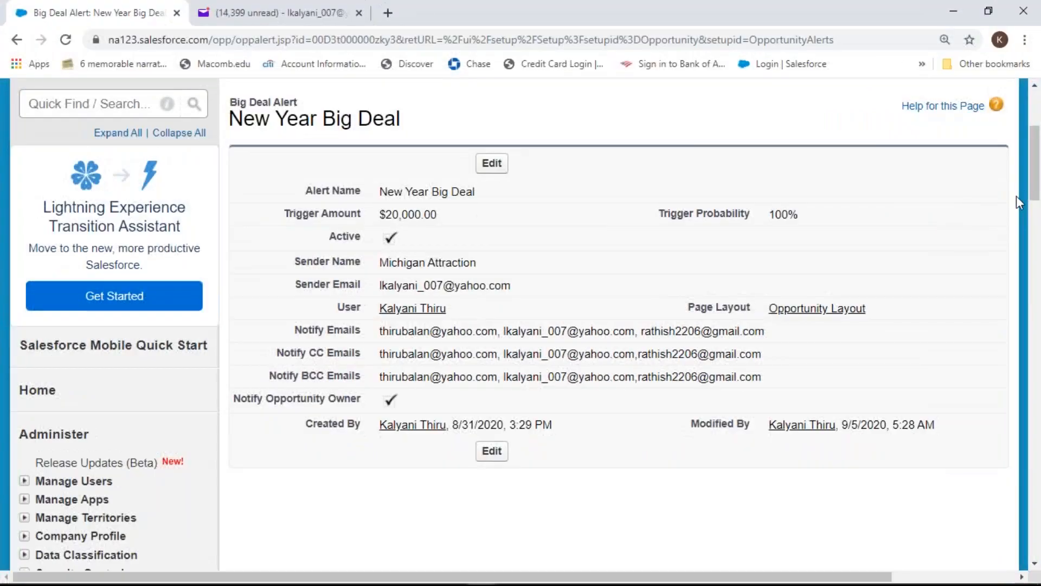
drag(1034, 195, 948, 146)
click(958, 130)
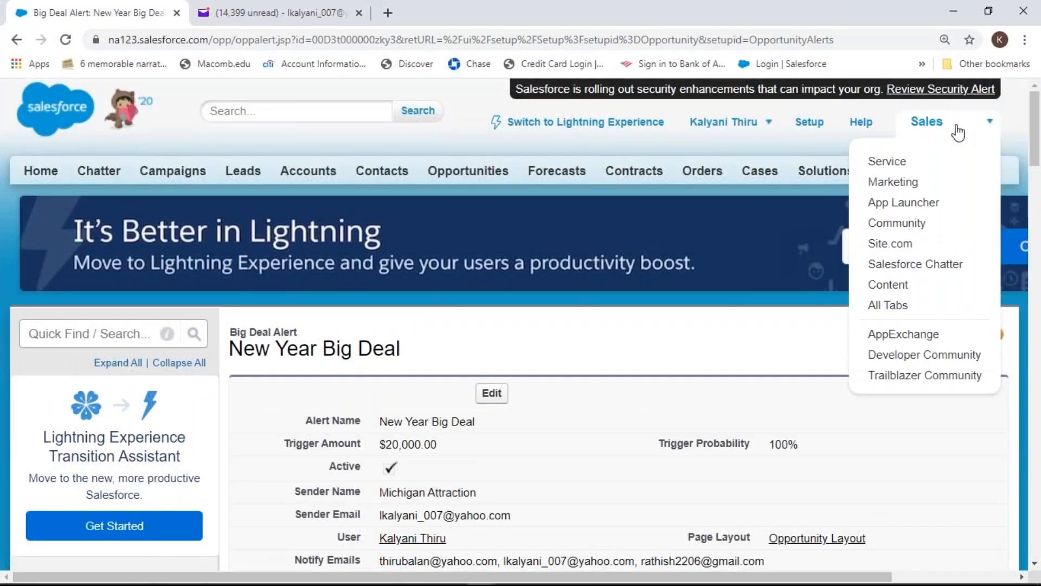
Switch to the Service app and go to the Cases home page
click(890, 161)
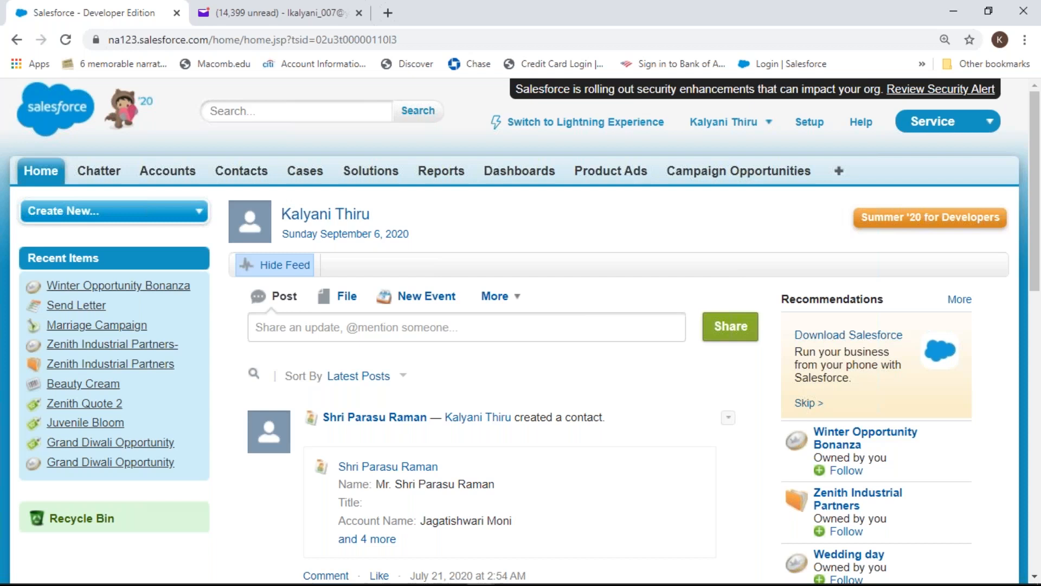
click(308, 180)
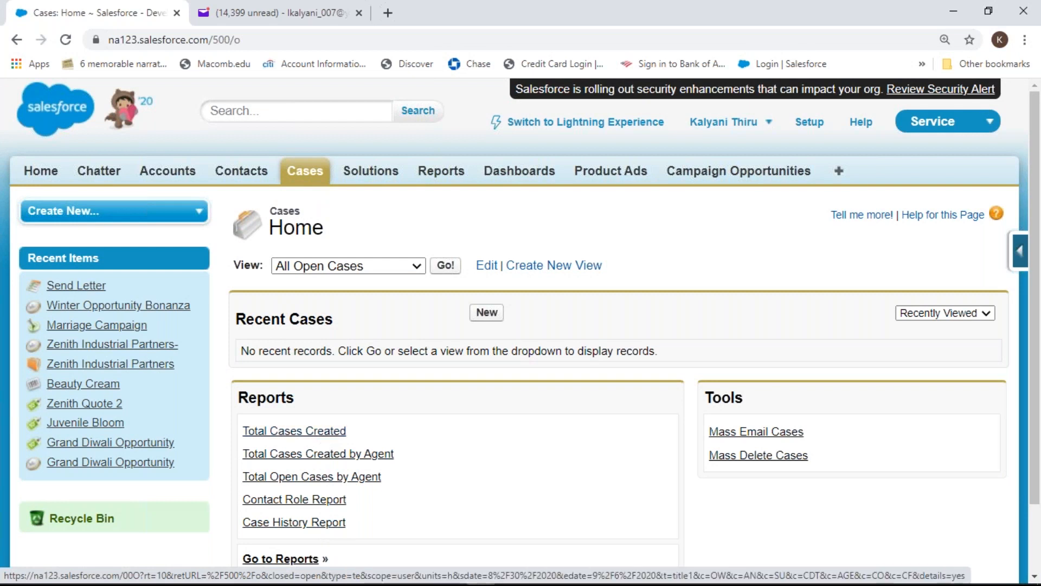
Show the All Open Cases view, briefly open case 00001002 for editing, then return to the list
click(446, 267)
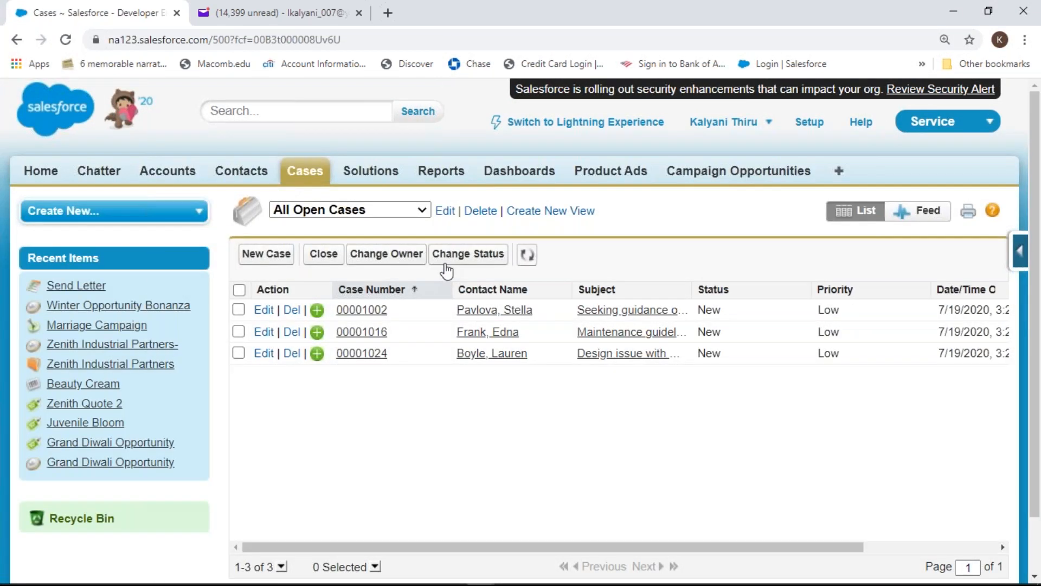
click(264, 310)
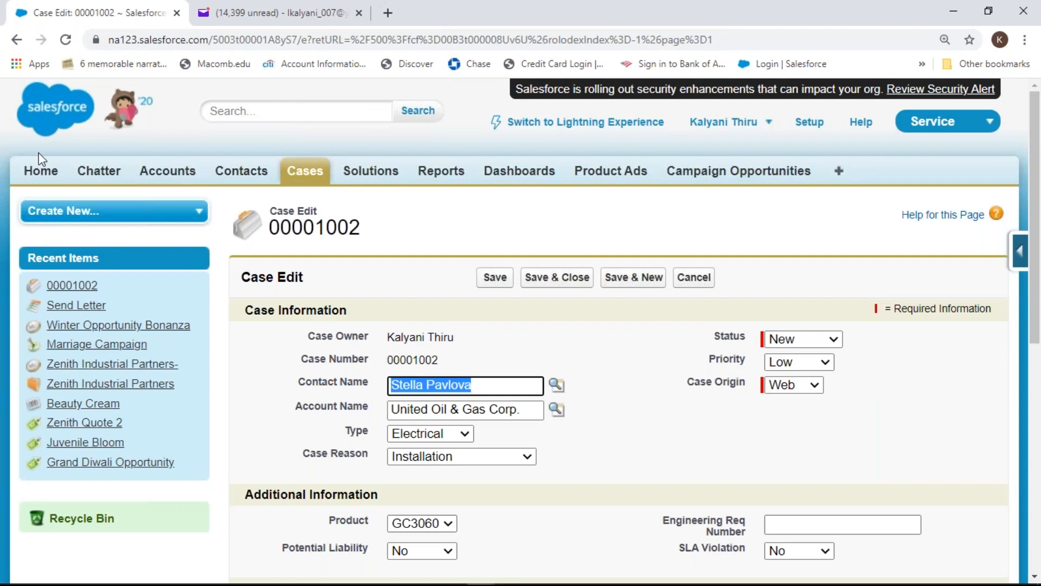
click(16, 40)
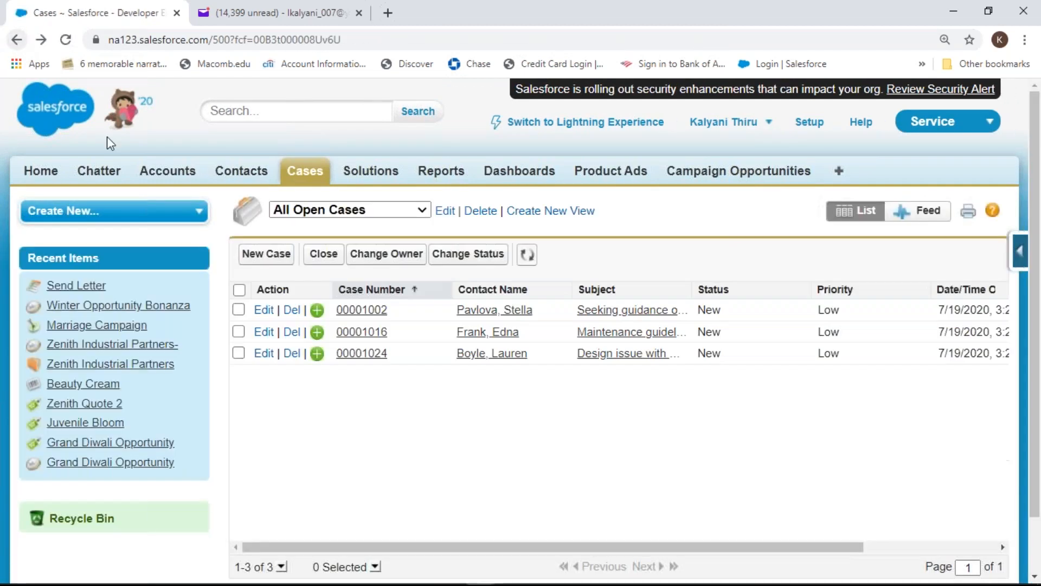
Open case 00001002 and view its Details tab and related lists
click(366, 312)
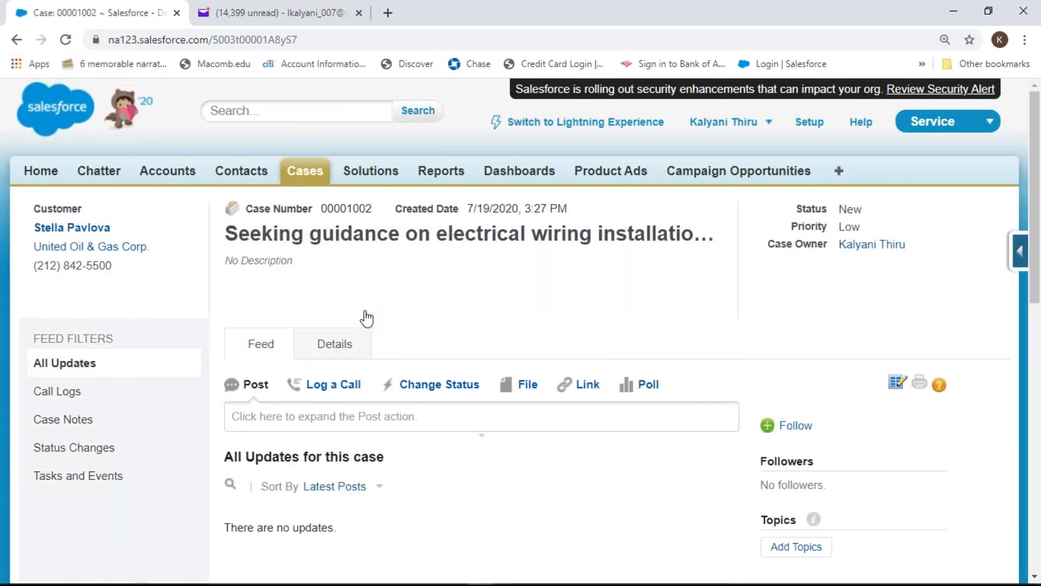
click(330, 346)
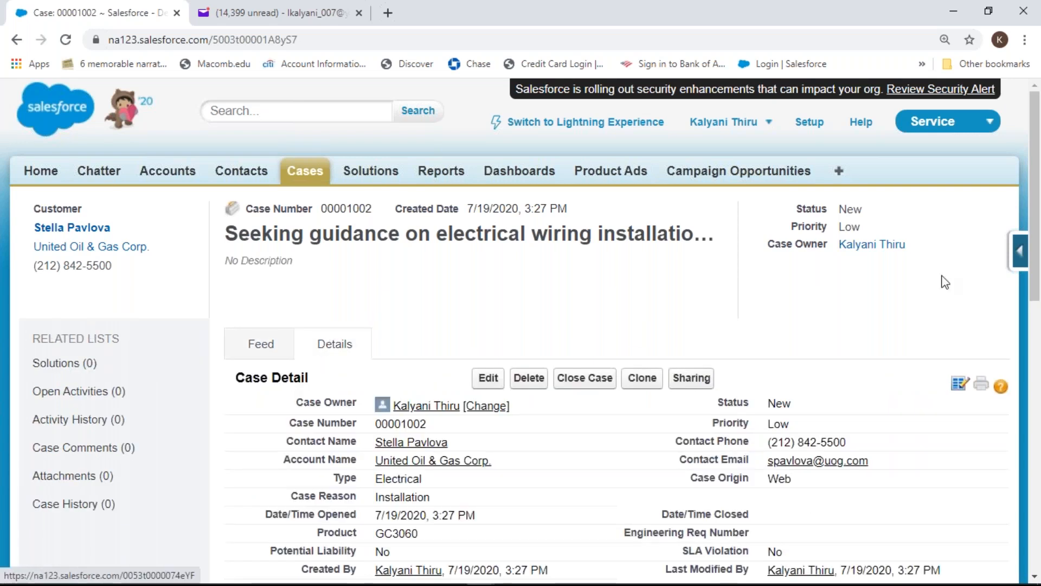
drag(1036, 144, 1040, 213)
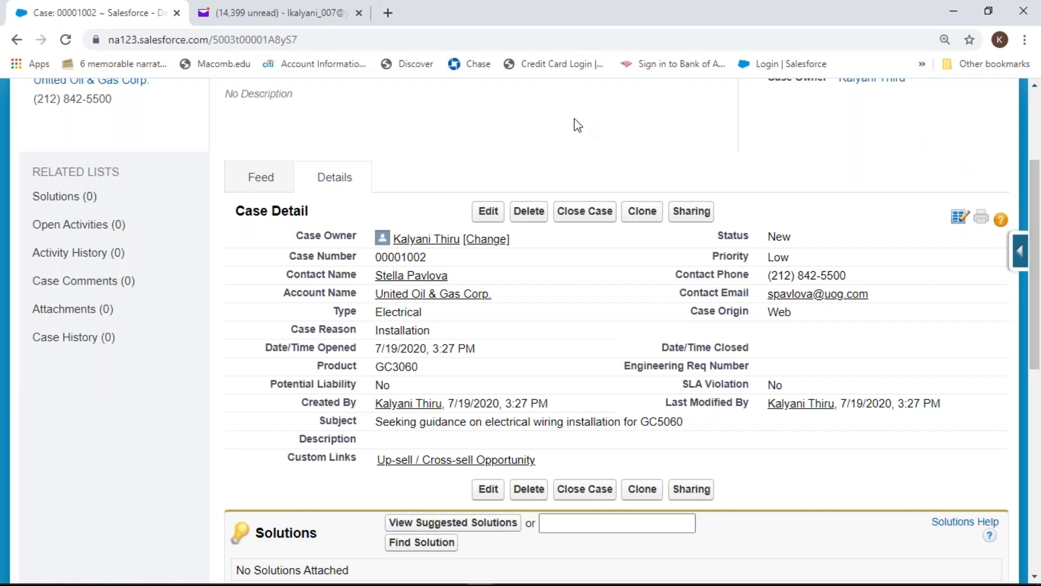
Re-save case 00001002 unchanged, keeping Status New, Priority Low and Case Origin Web
click(491, 214)
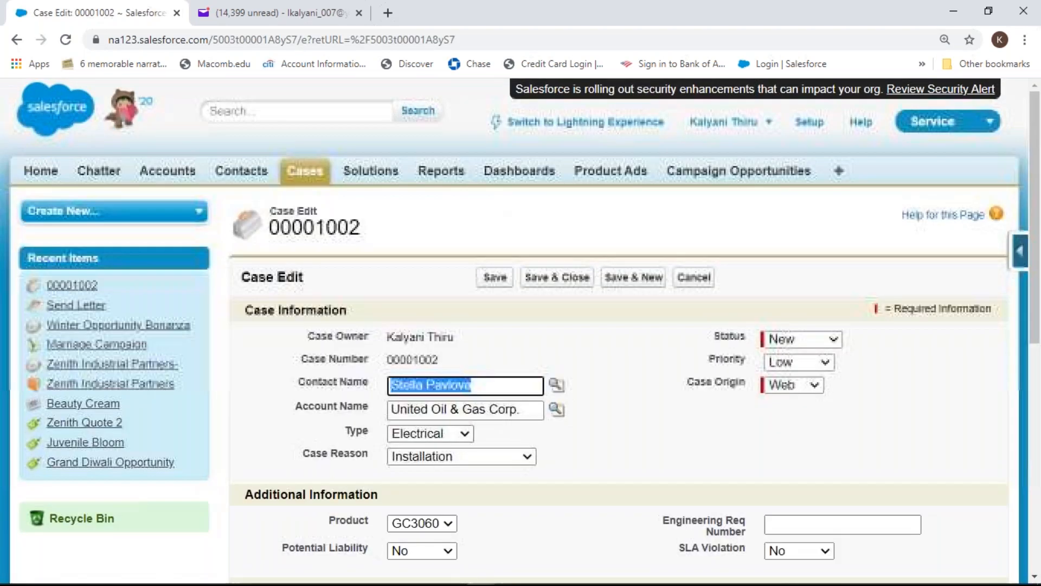
click(835, 339)
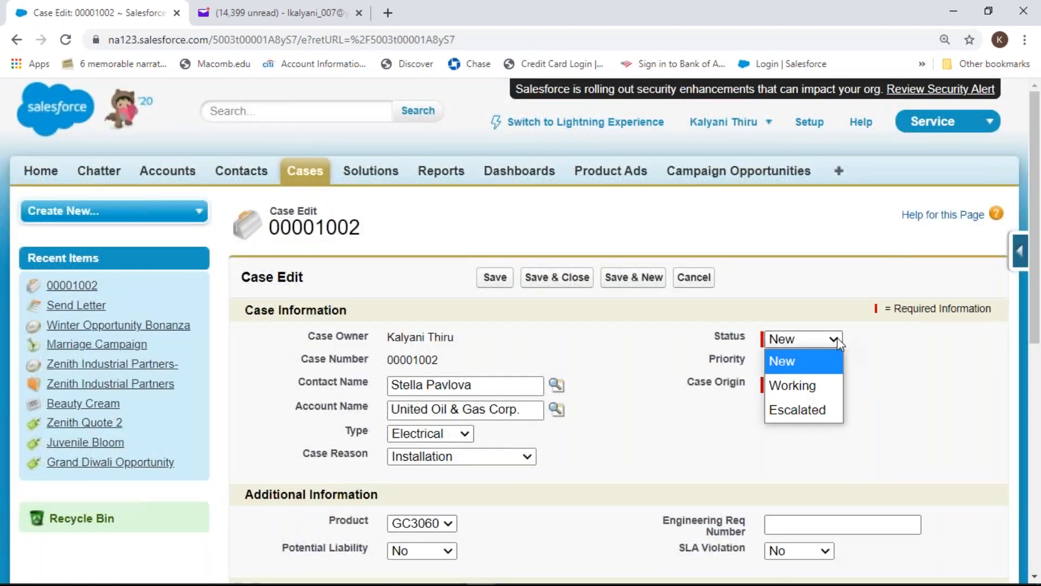
click(886, 380)
click(827, 363)
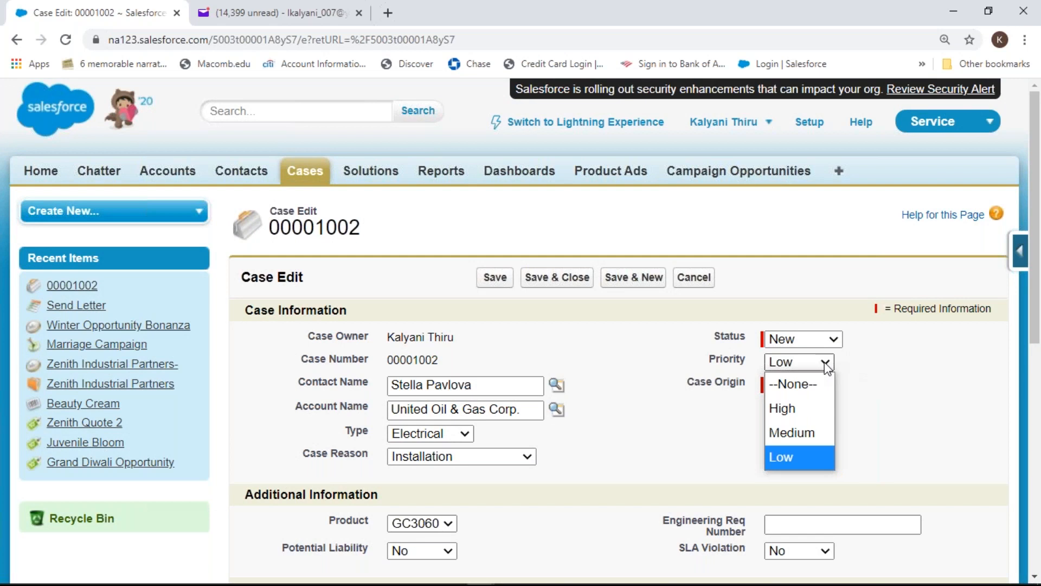
click(884, 405)
click(821, 389)
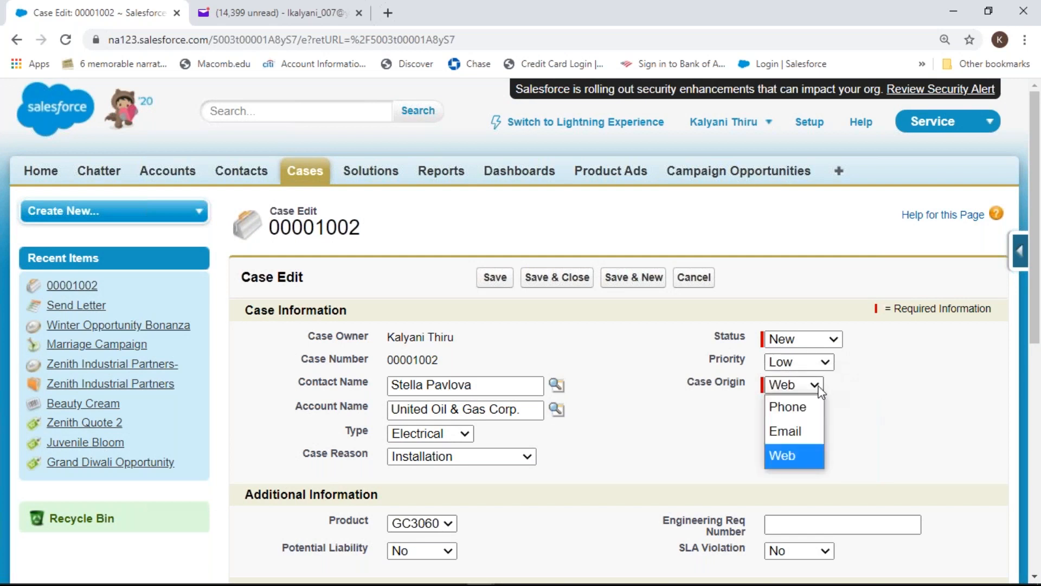
click(868, 409)
click(495, 277)
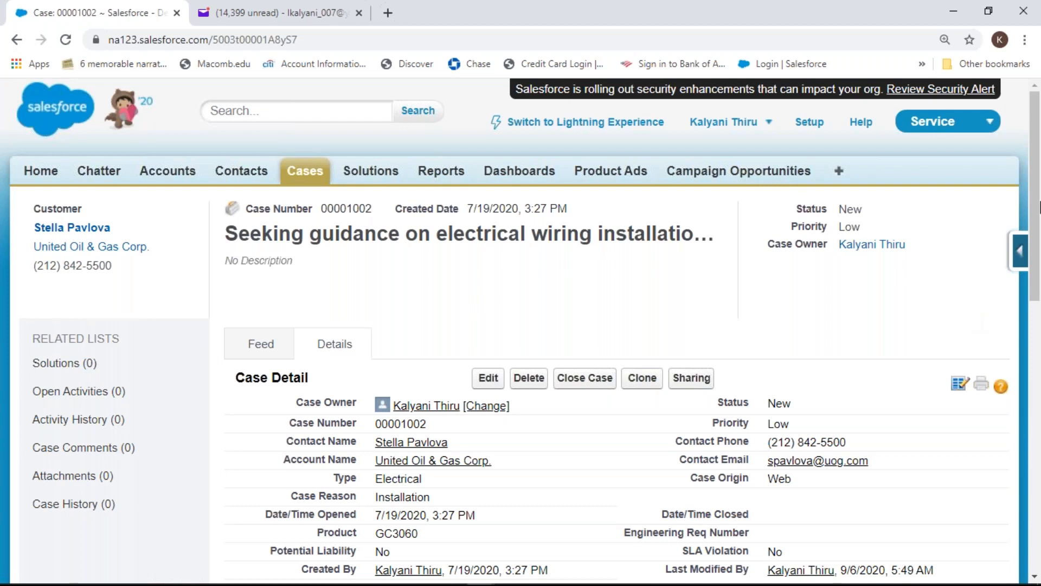
Scroll down to case 00001002's related lists and start a new case comment
drag(1036, 206, 1039, 509)
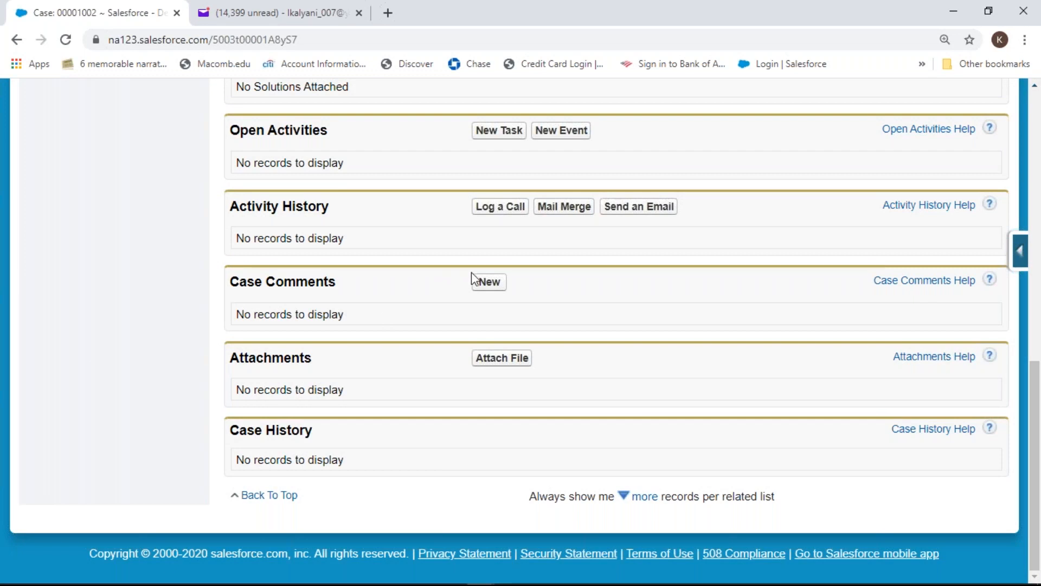
click(491, 288)
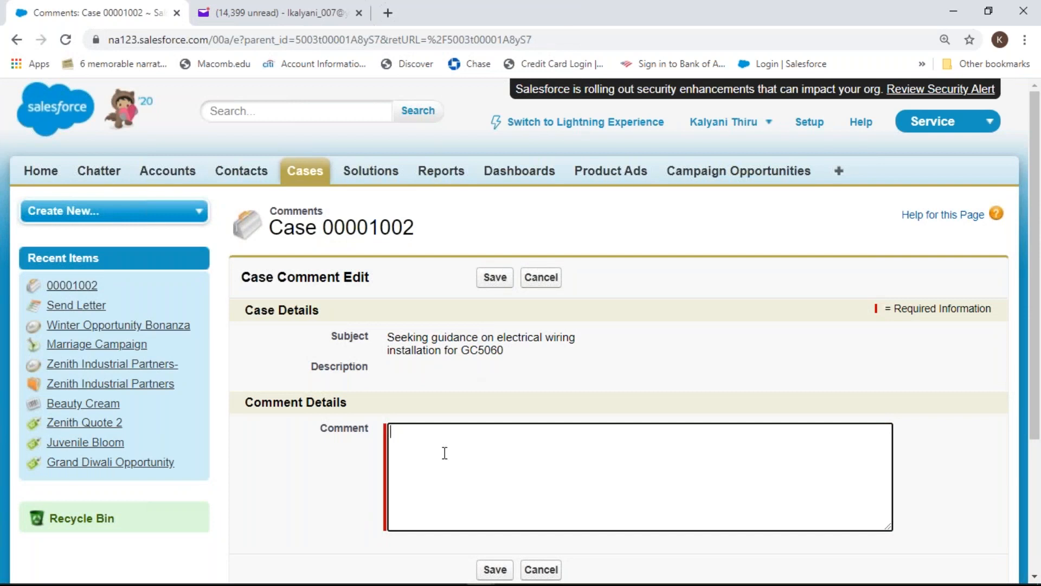
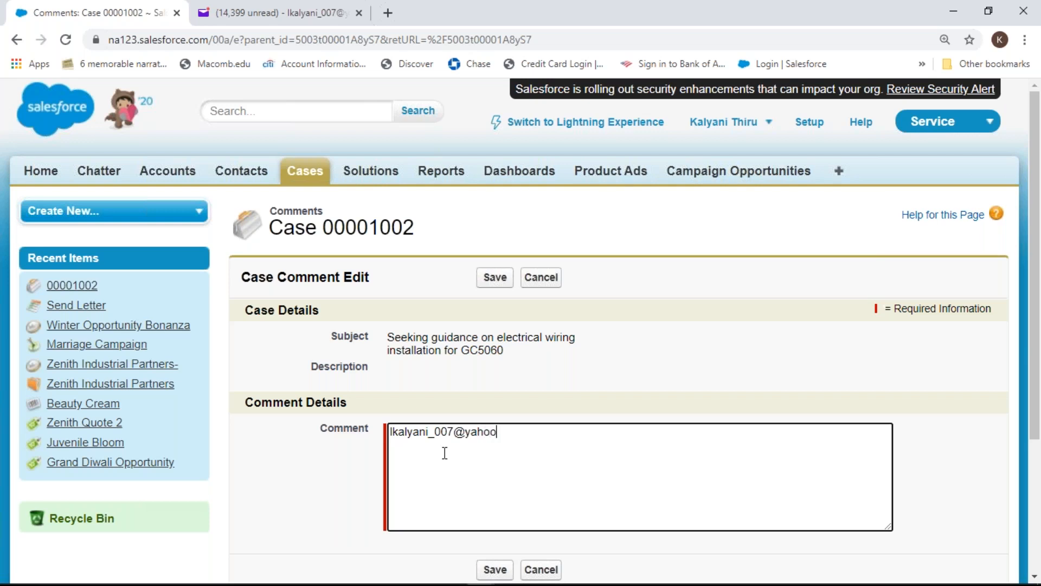
Enter an e-mail address as the case comment, correcting stray hyphens, and save it
click(495, 570)
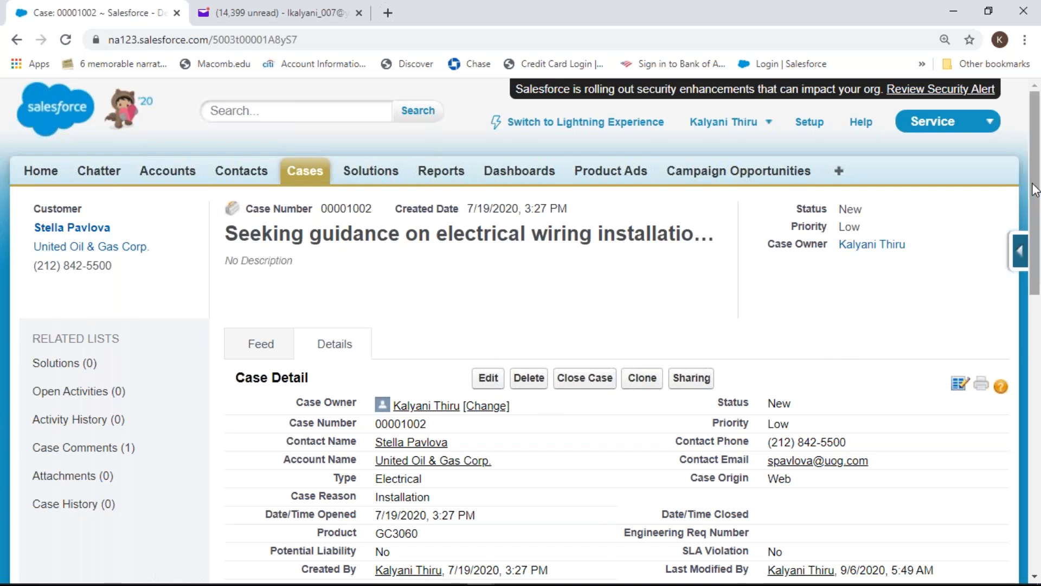
drag(1035, 190, 1039, 252)
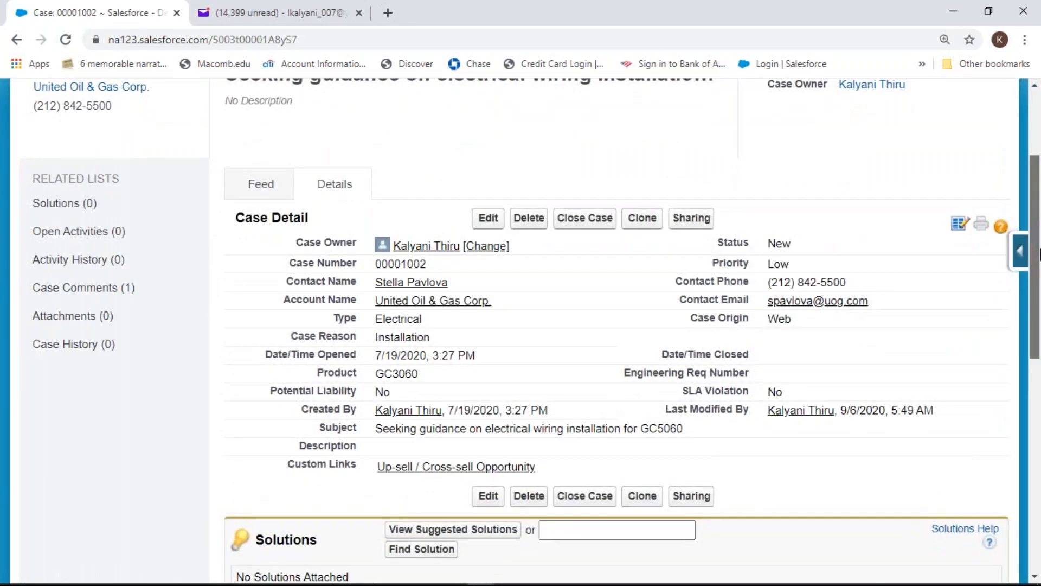
drag(1039, 254, 1040, 329)
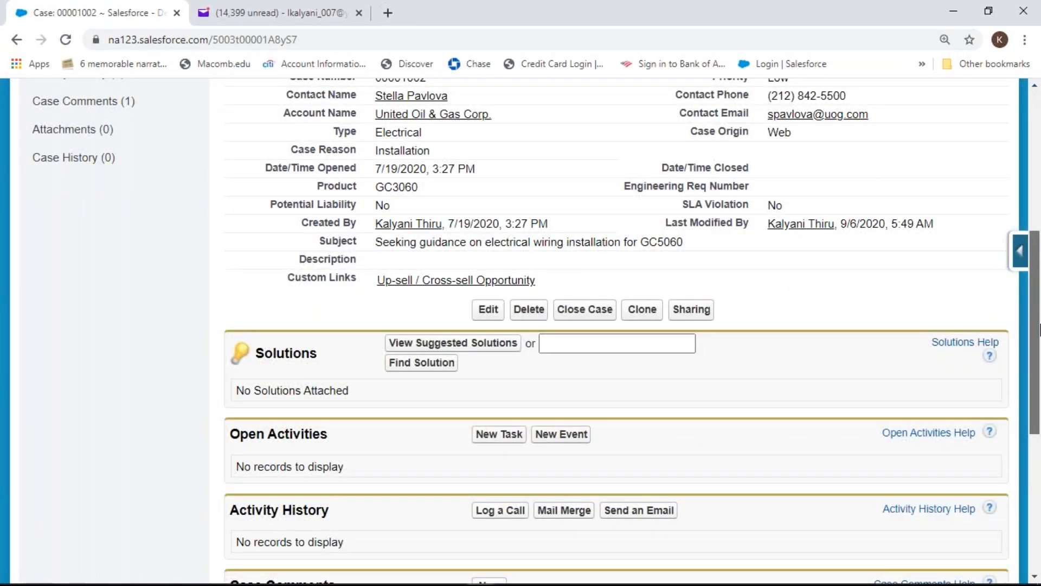
scroll(735, 338, down, 1)
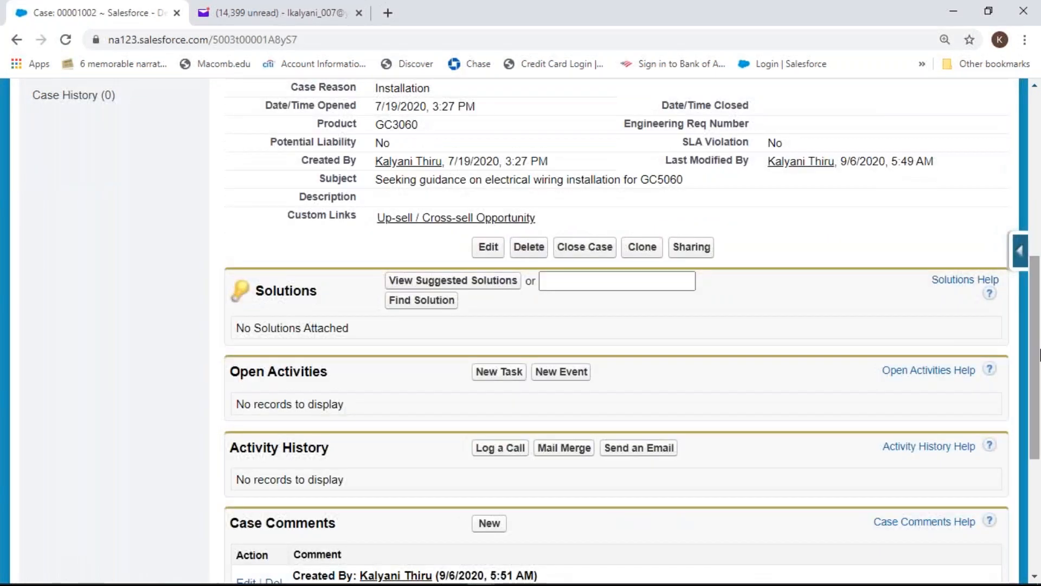
click(477, 287)
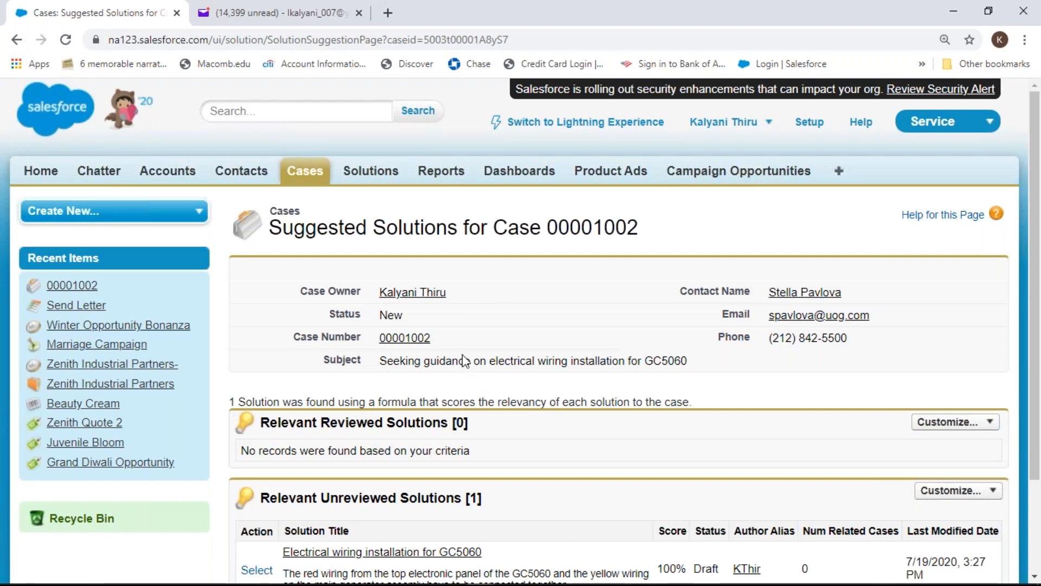
mouse_move(1034, 474)
mouse_down()
mouse_move(1035, 491)
mouse_move(1035, 477)
mouse_up()
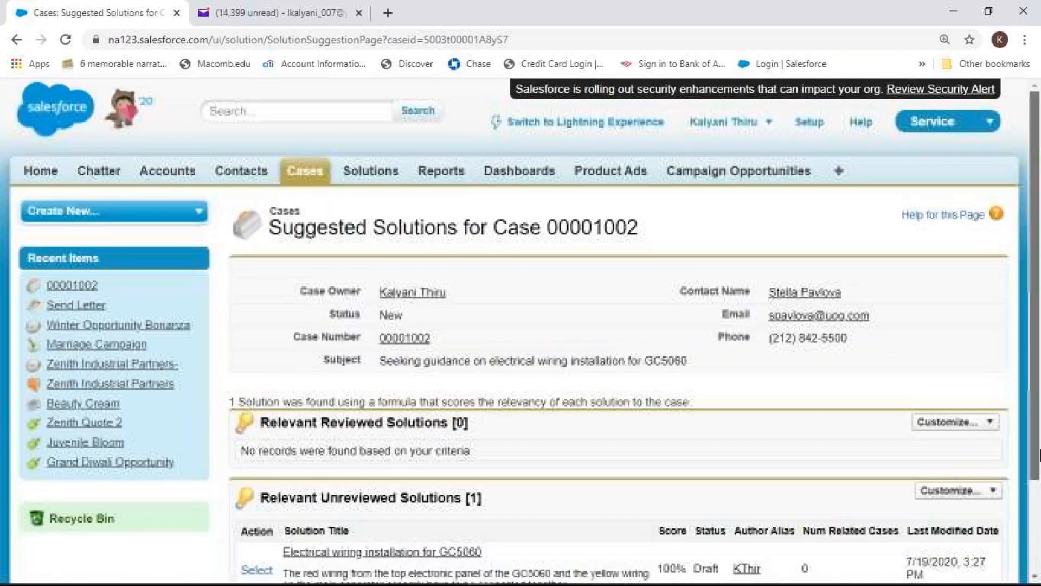
click(16, 41)
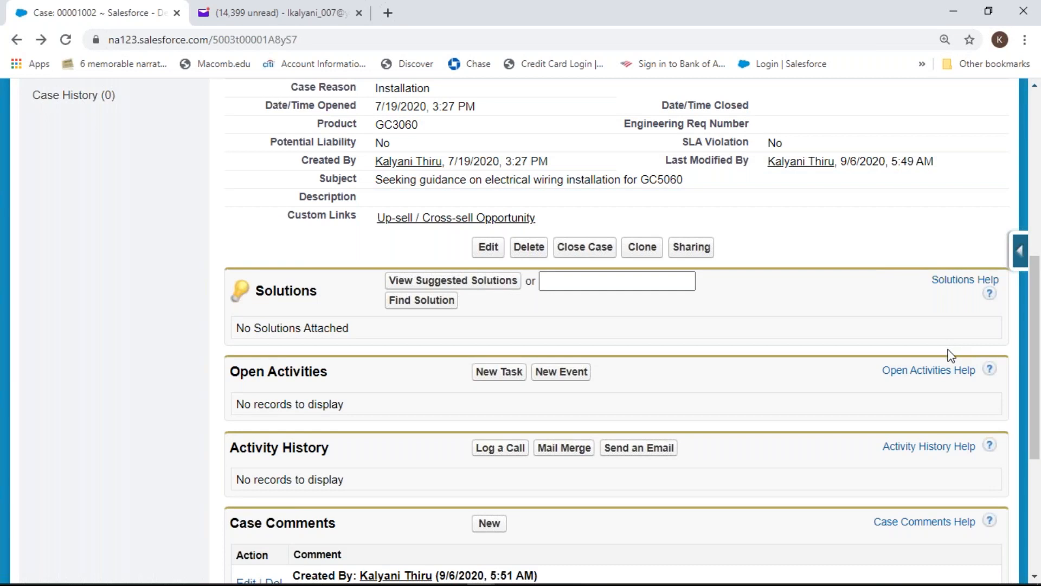
Scroll the case page and view the Suggested Solutions for case 00001002
drag(1039, 334, 1034, 241)
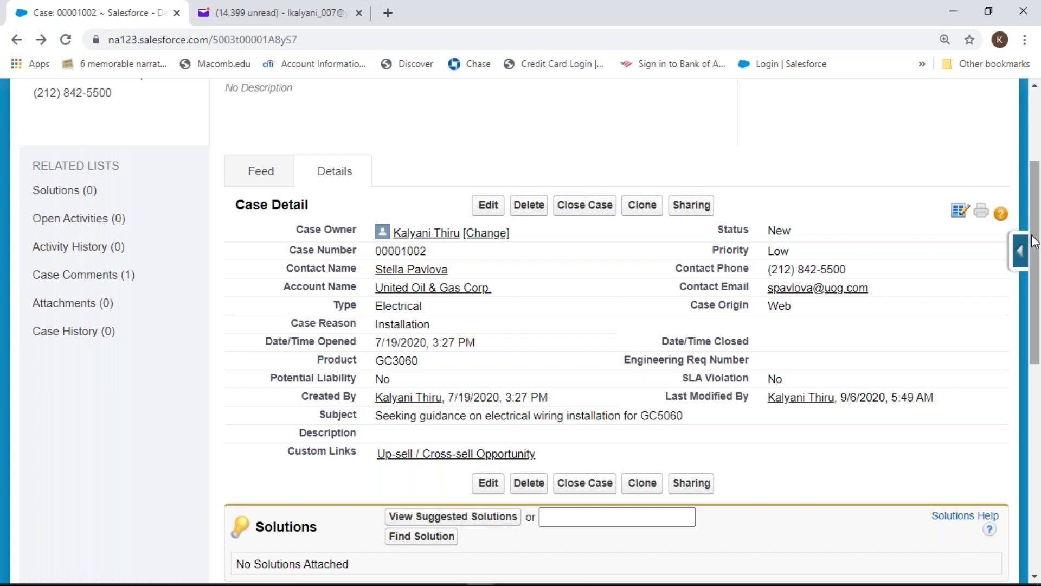
drag(1033, 235, 1036, 302)
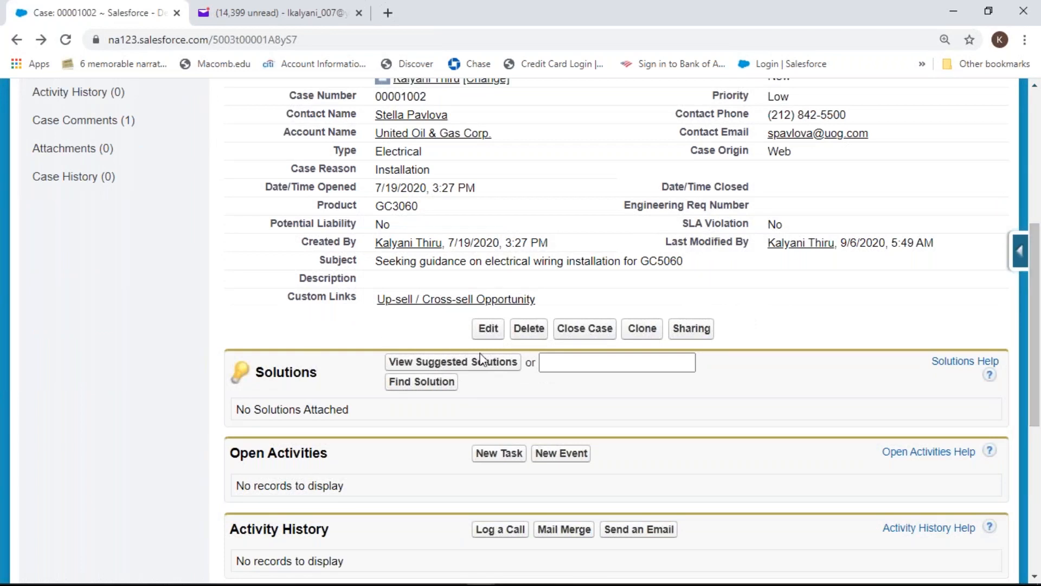
click(494, 364)
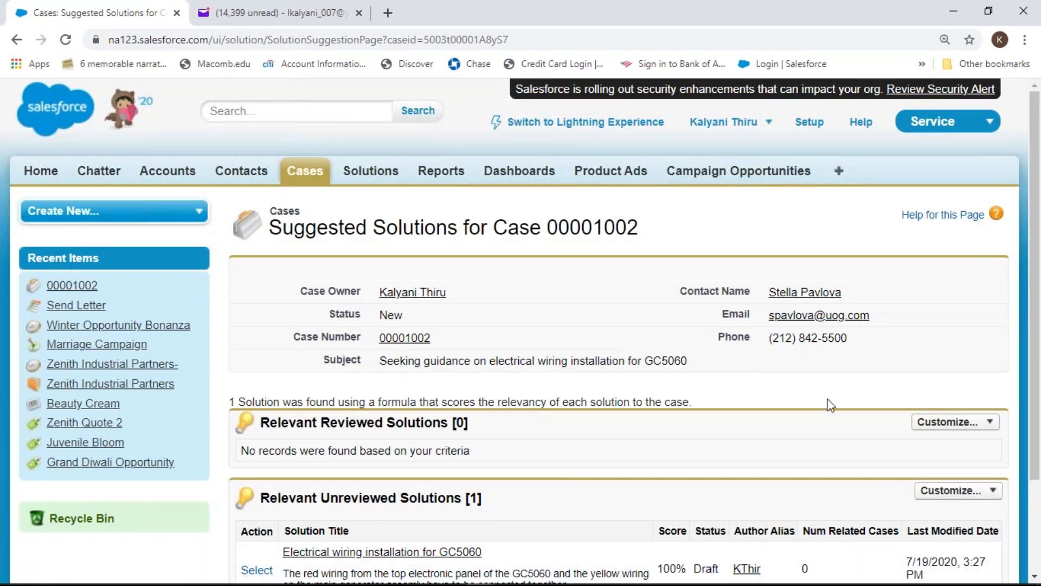
drag(1036, 270, 1037, 352)
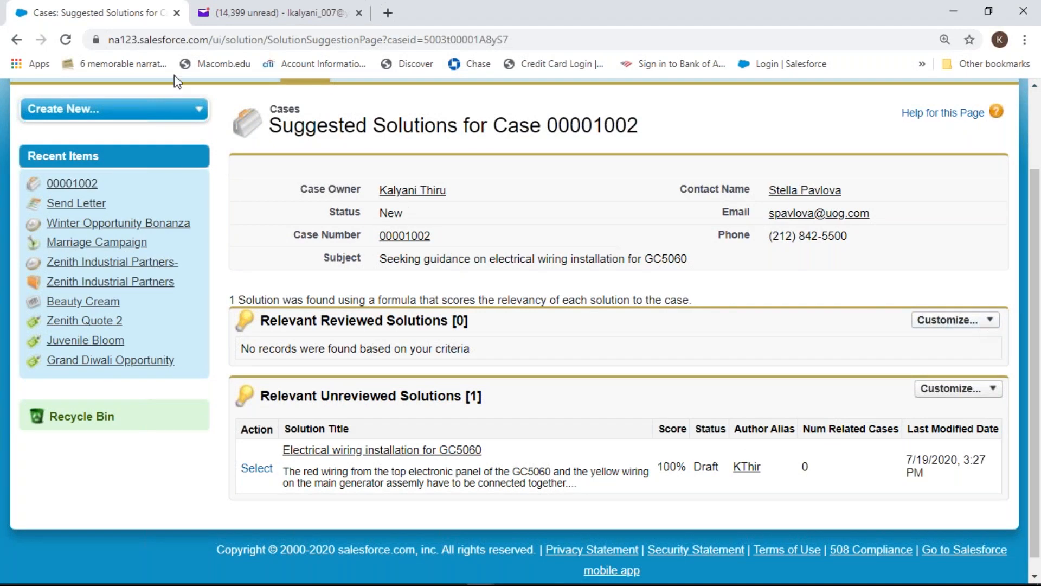
Try the Find Solution search from case 00001002, then return to the top of its detail page
click(17, 40)
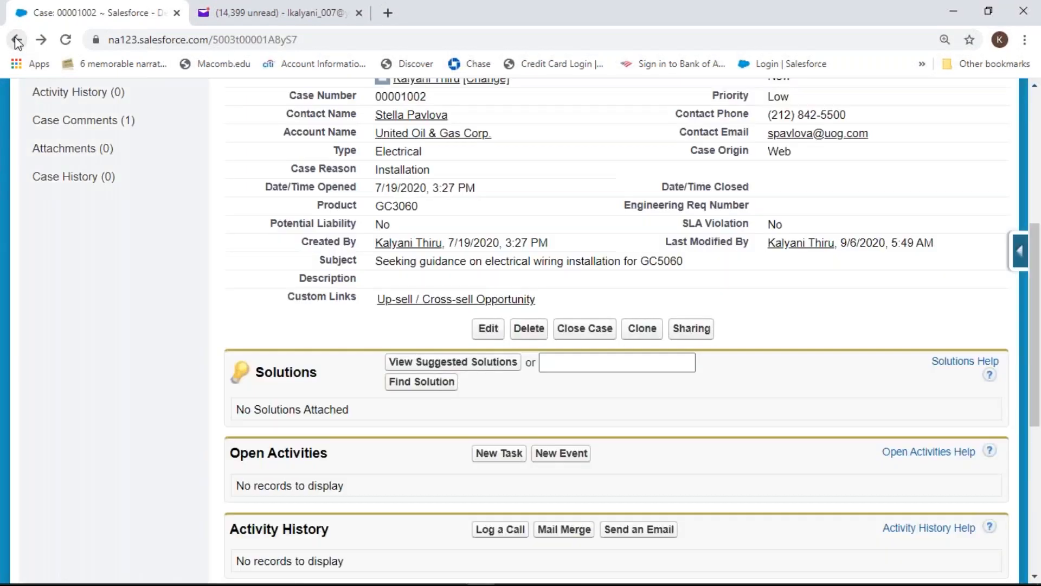
click(558, 368)
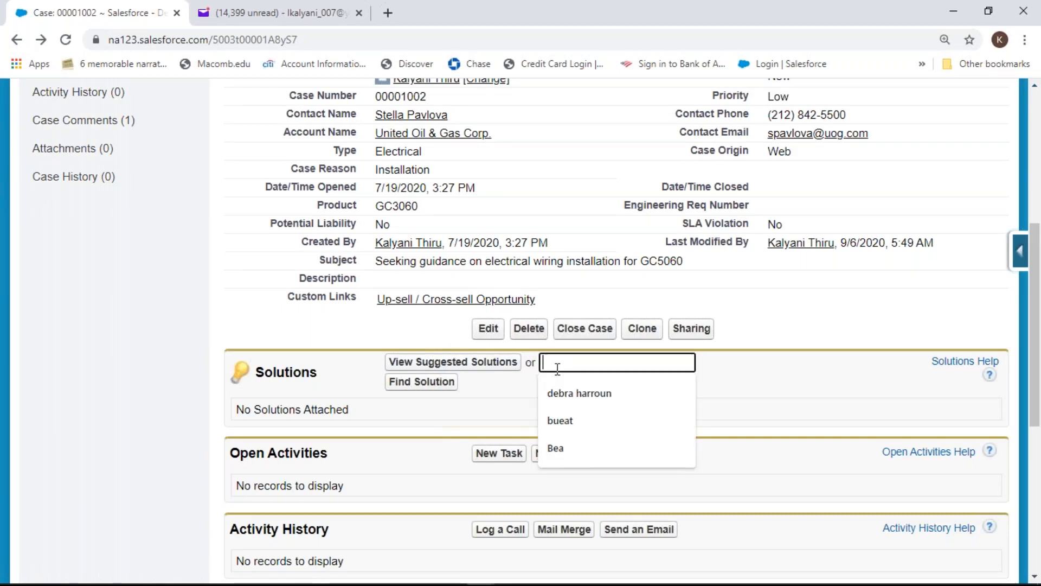
click(818, 371)
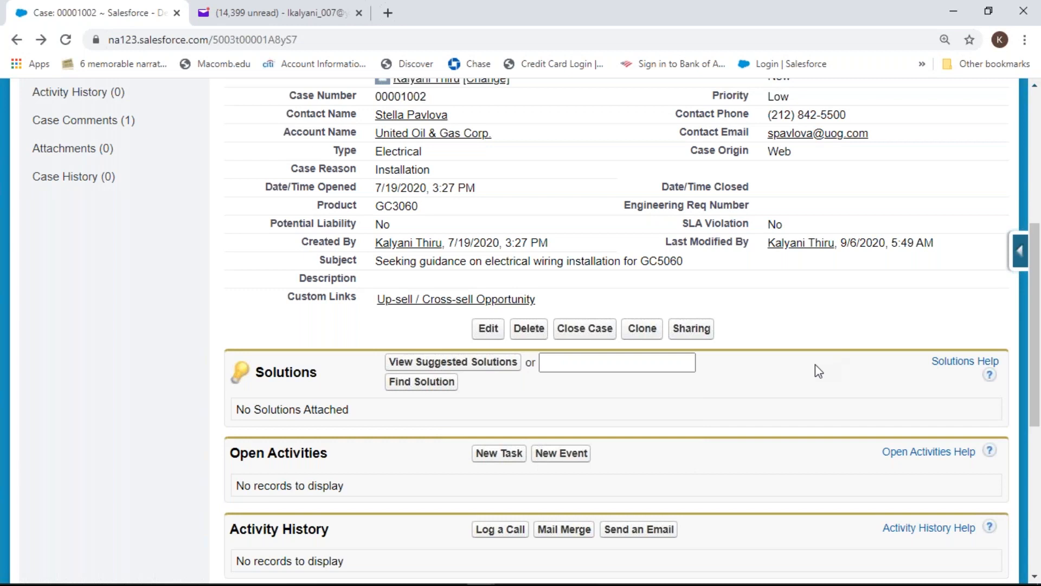
click(593, 364)
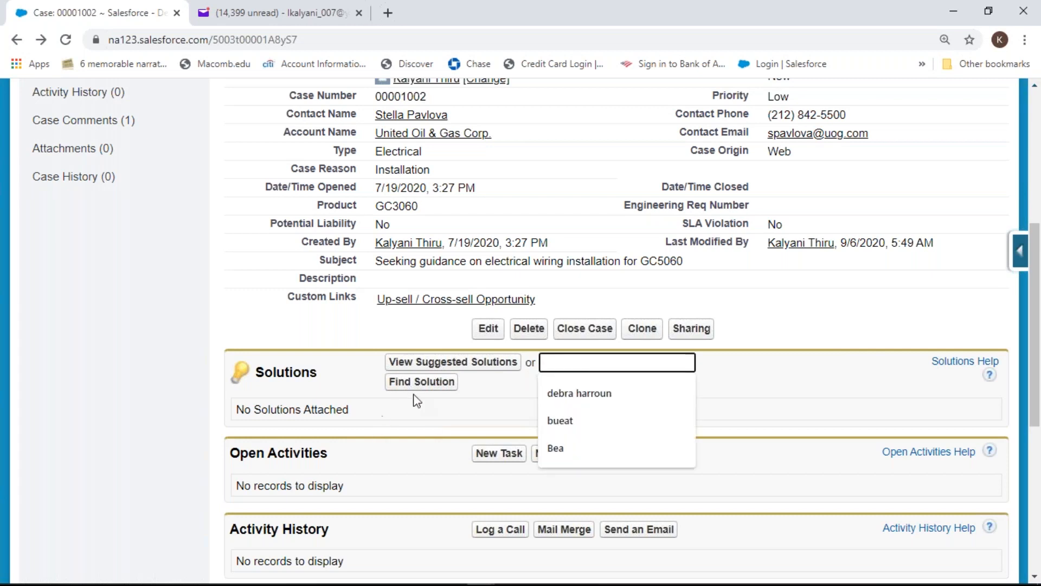
click(426, 382)
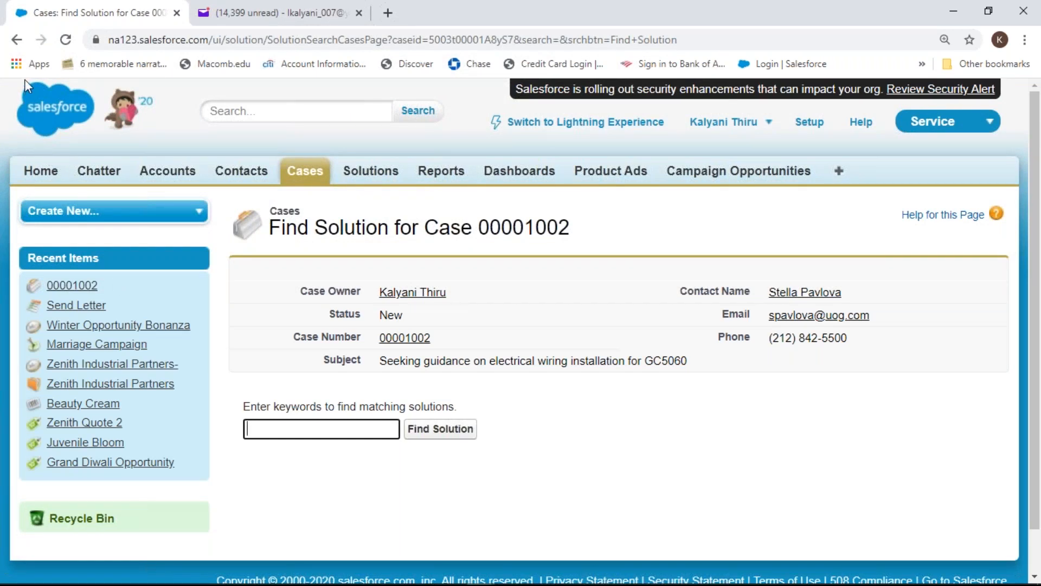
click(17, 42)
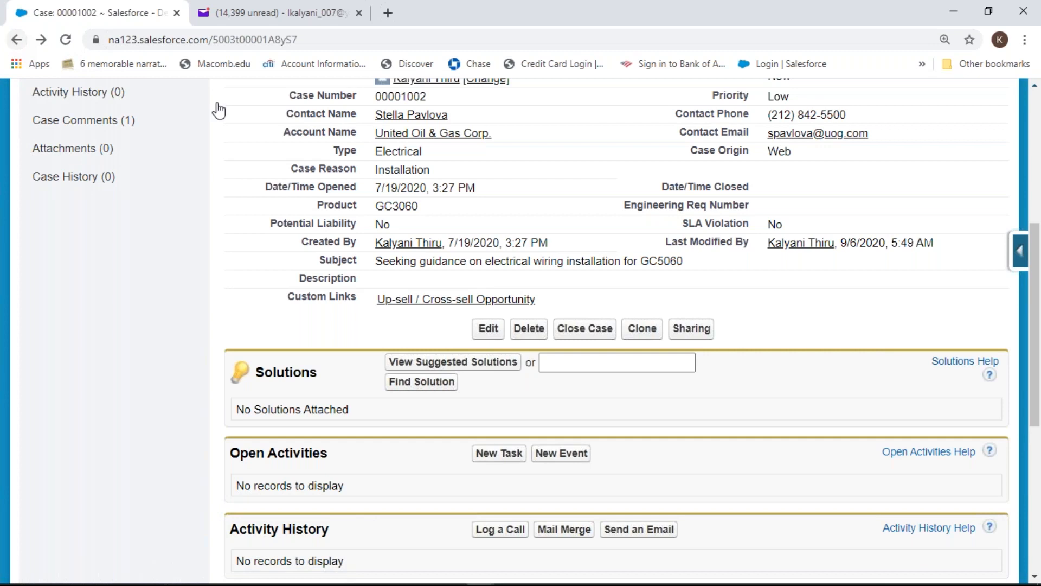
drag(1039, 395, 1027, 261)
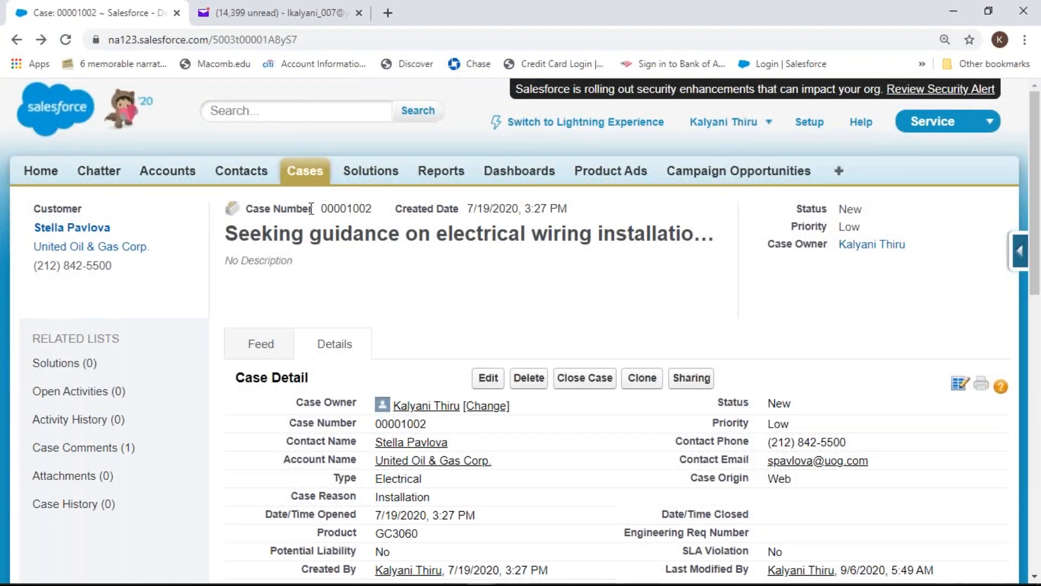
Start a new case with a recently viewed contact and account House of Peonies, both chosen via lookup
click(315, 184)
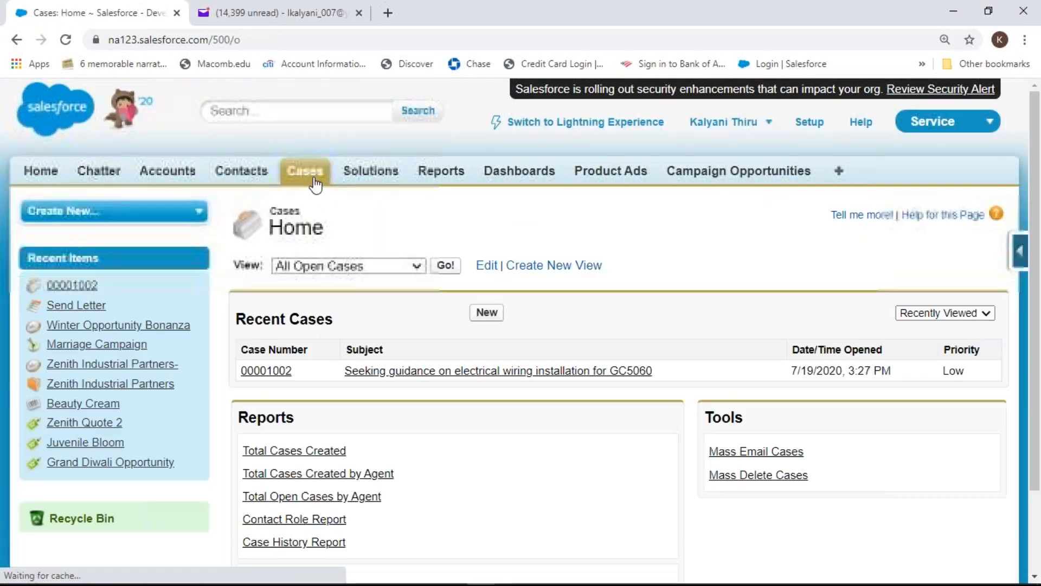
click(487, 312)
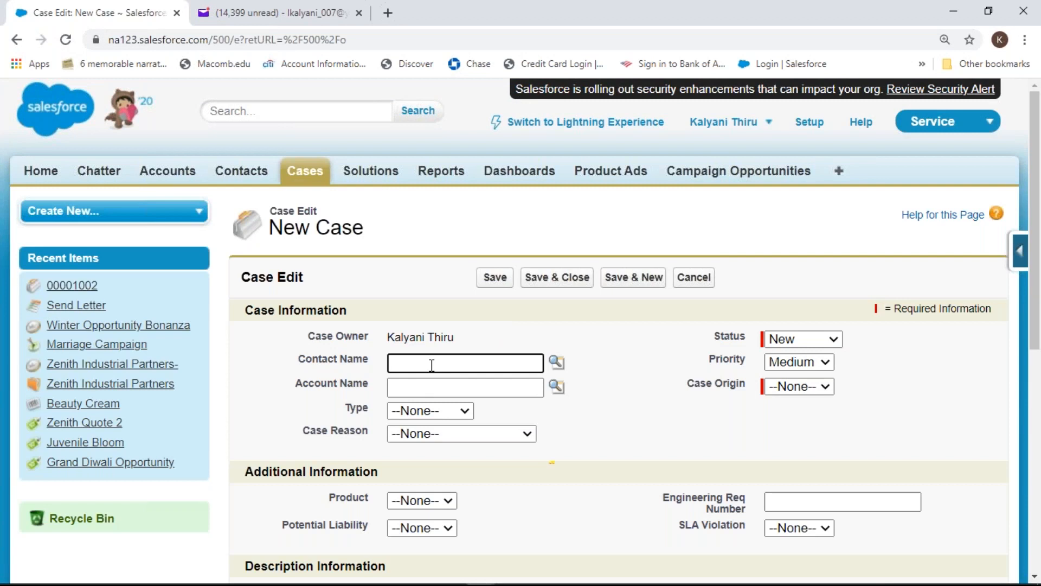
click(557, 362)
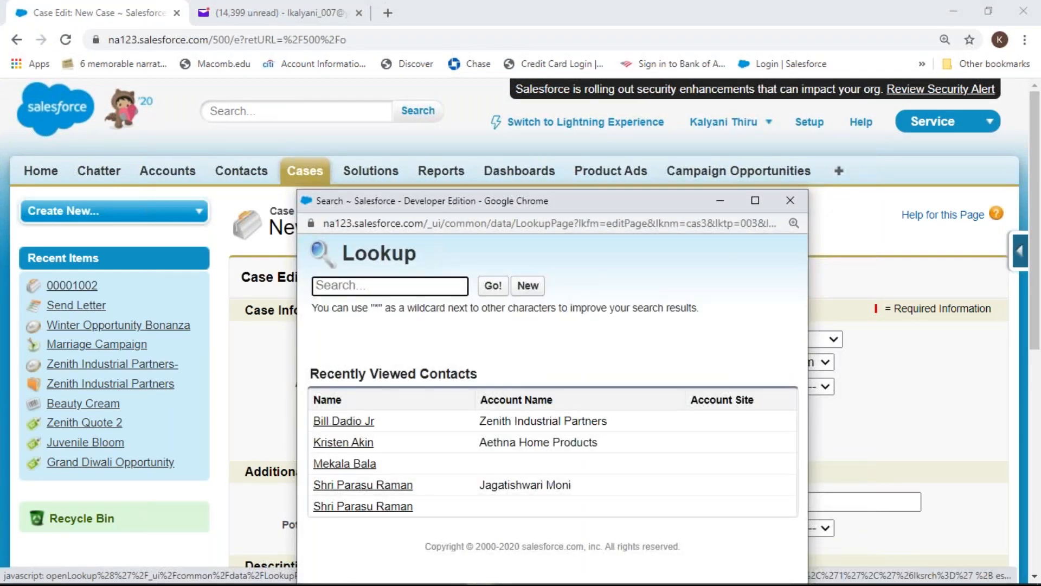
click(364, 465)
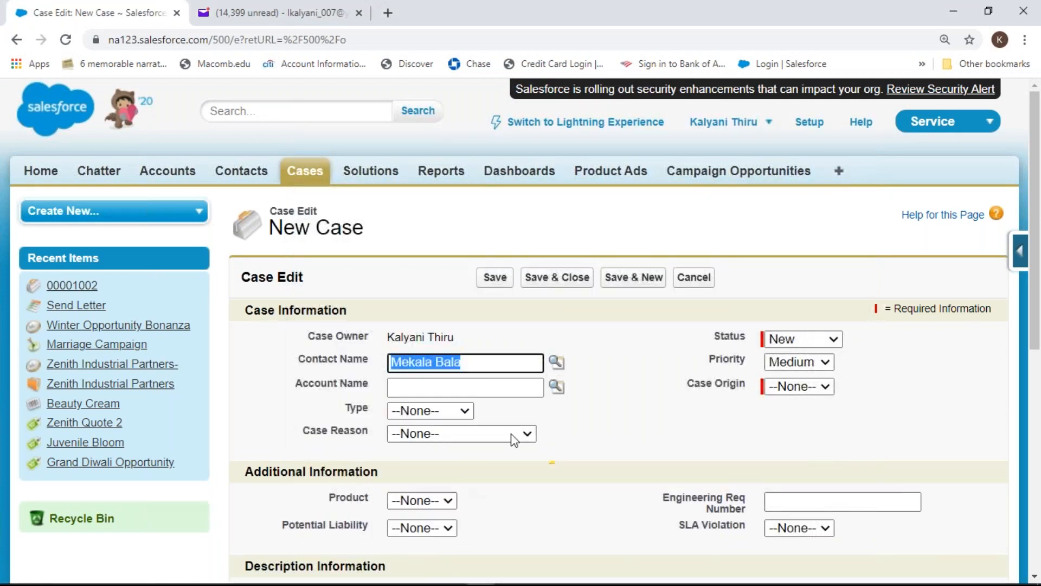
click(513, 387)
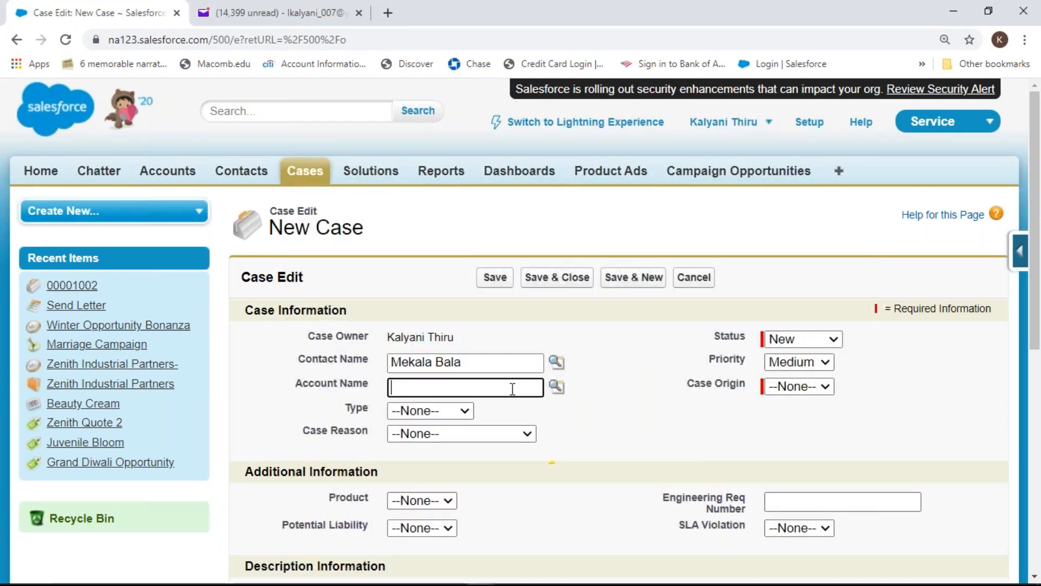
click(558, 388)
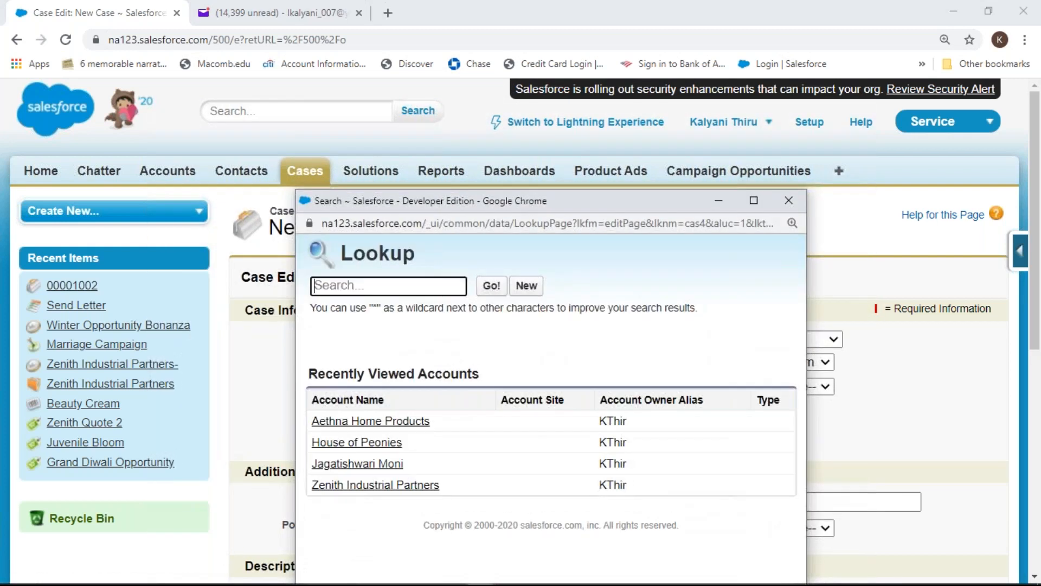
click(358, 442)
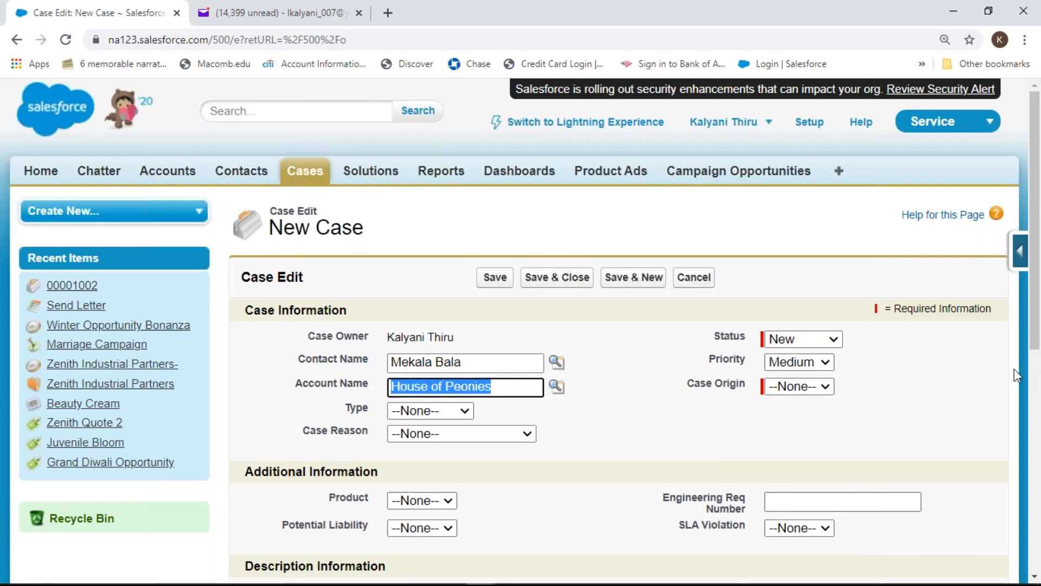
drag(1036, 300, 1040, 399)
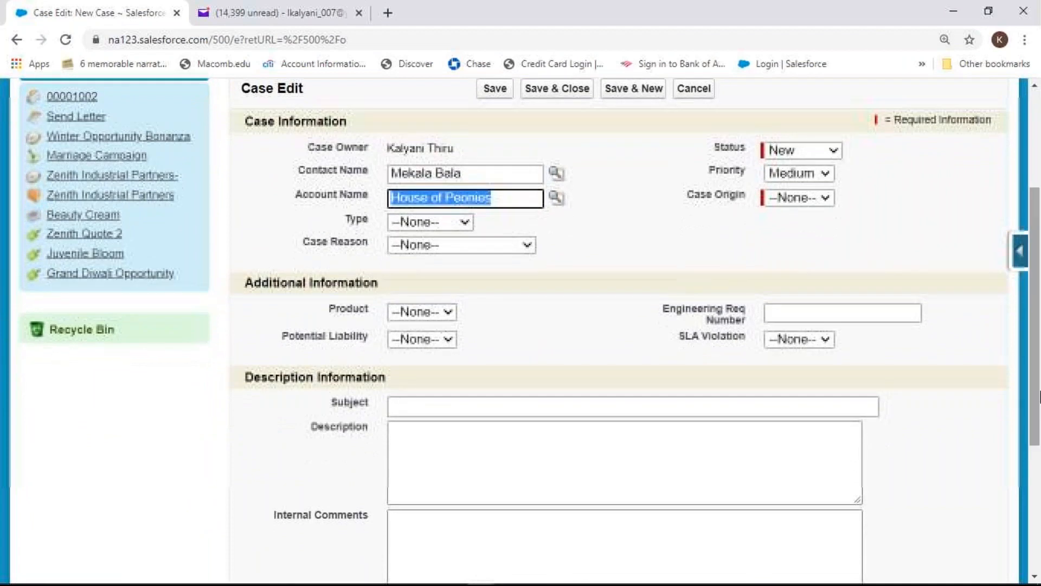
Set the new case's Type to Structural and Case Reason to Installation
click(468, 223)
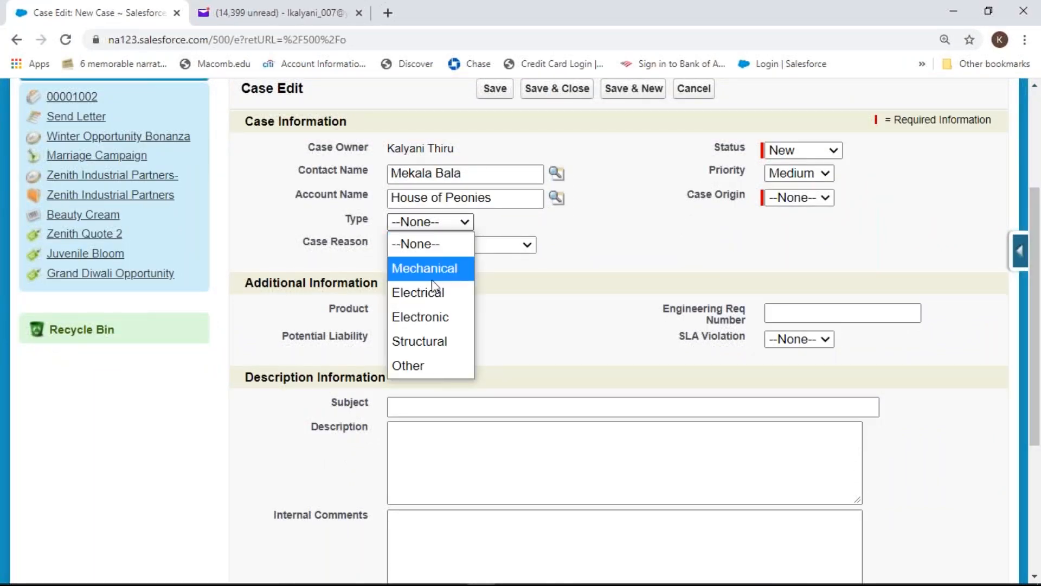
click(440, 336)
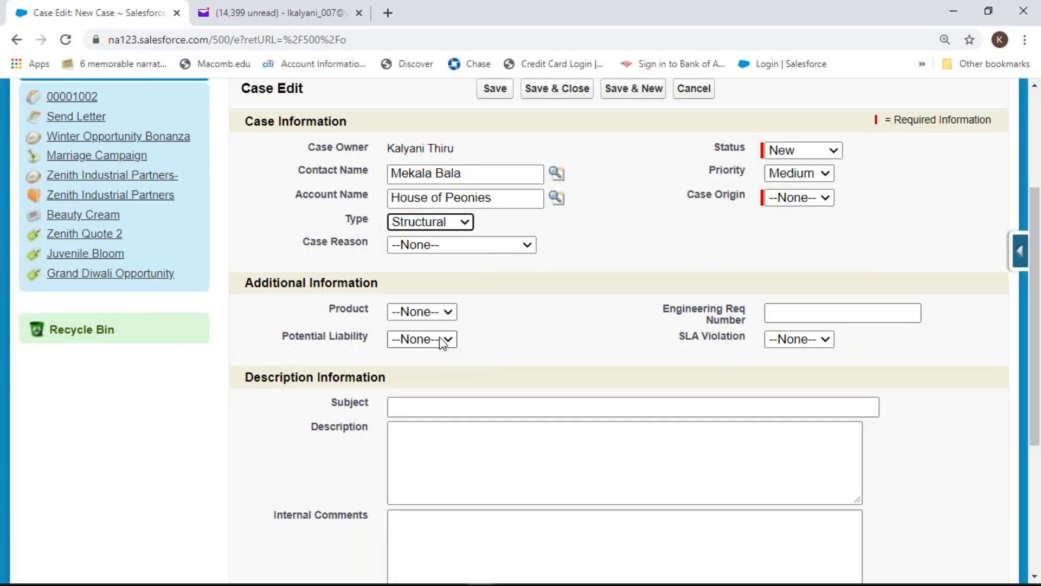
click(525, 246)
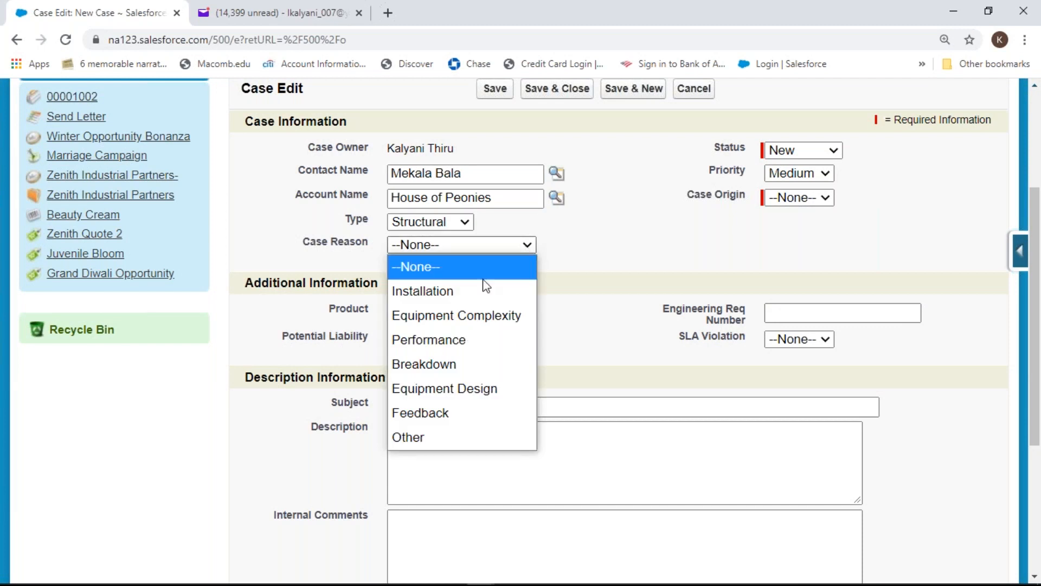
click(475, 293)
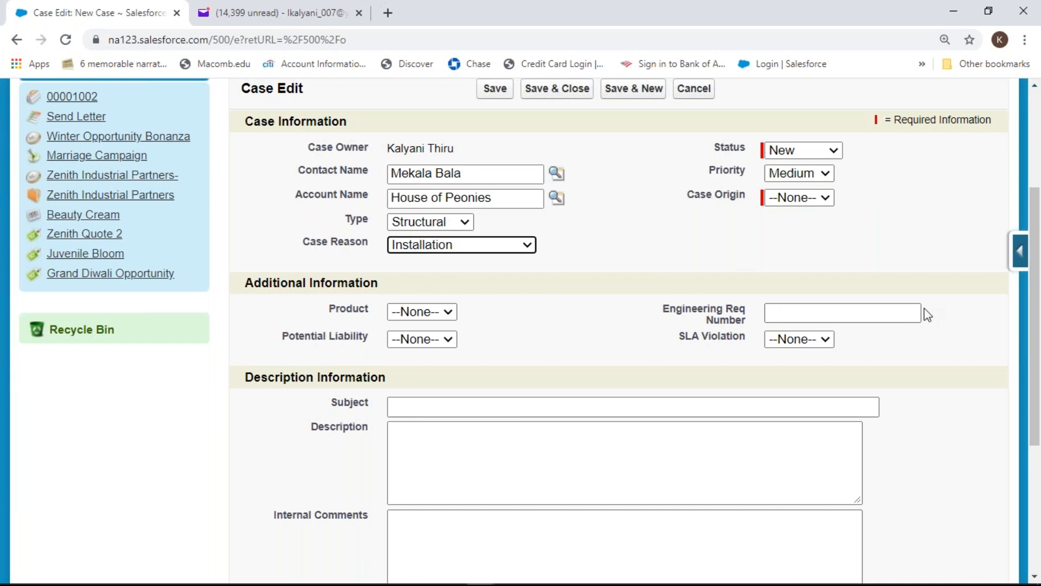
Tick Send notification email, set SLA Violation to No, and try saving the case
drag(1036, 325, 1038, 415)
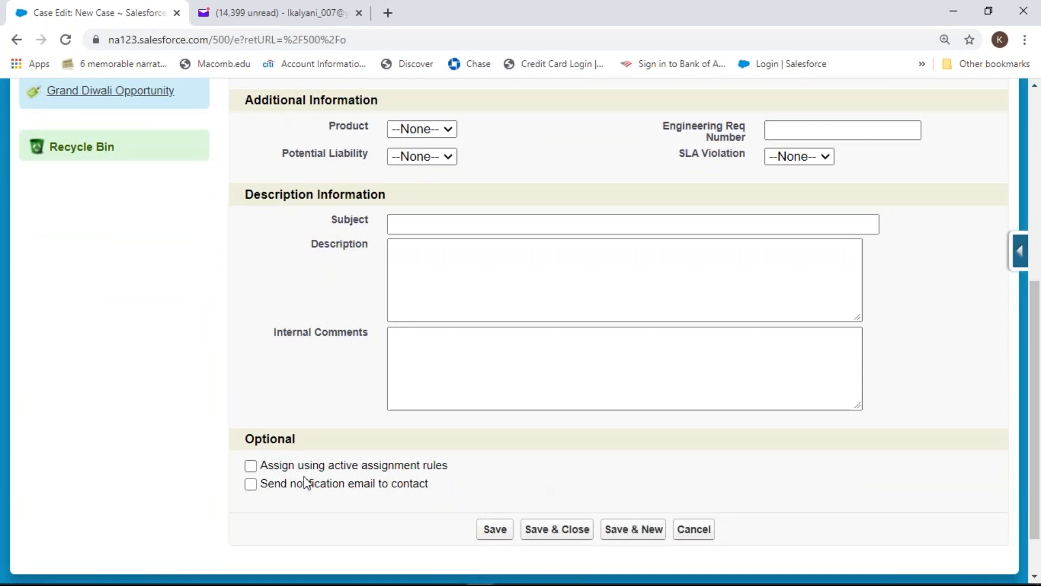
click(250, 483)
click(823, 157)
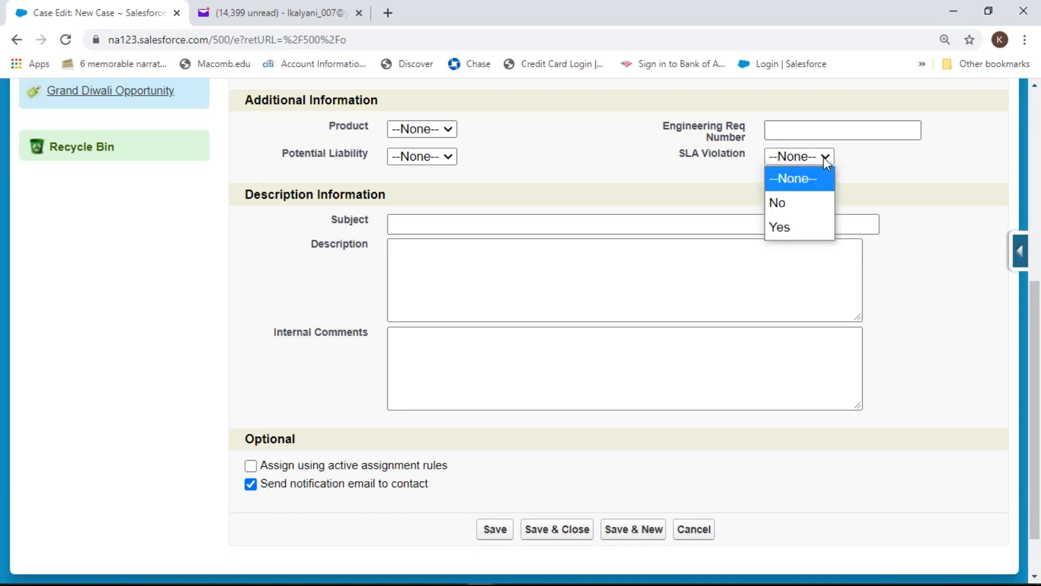
click(802, 205)
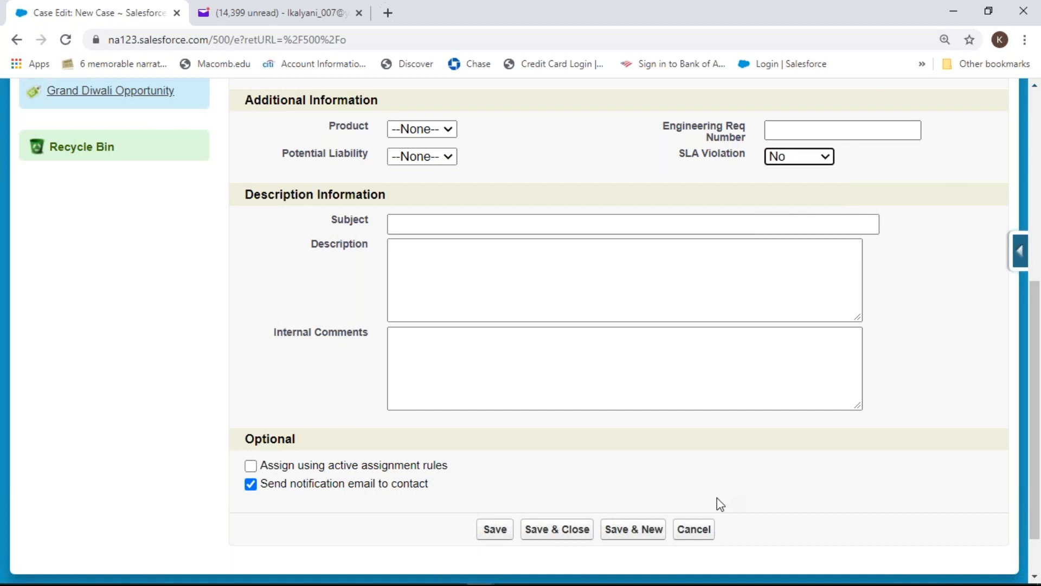
click(495, 530)
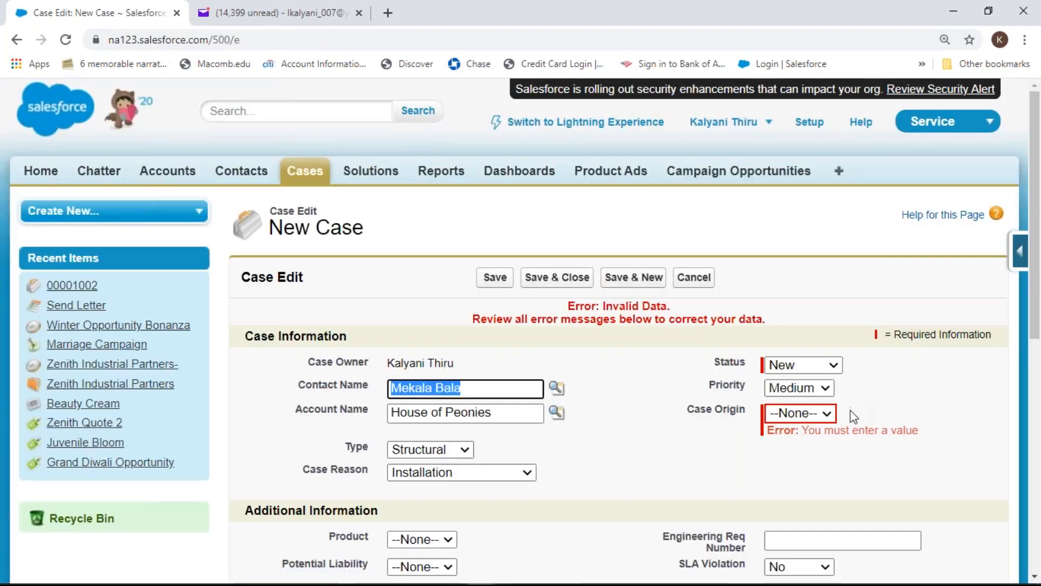
Set Case Origin to Email and retry saving, then review the missing-email error
click(831, 415)
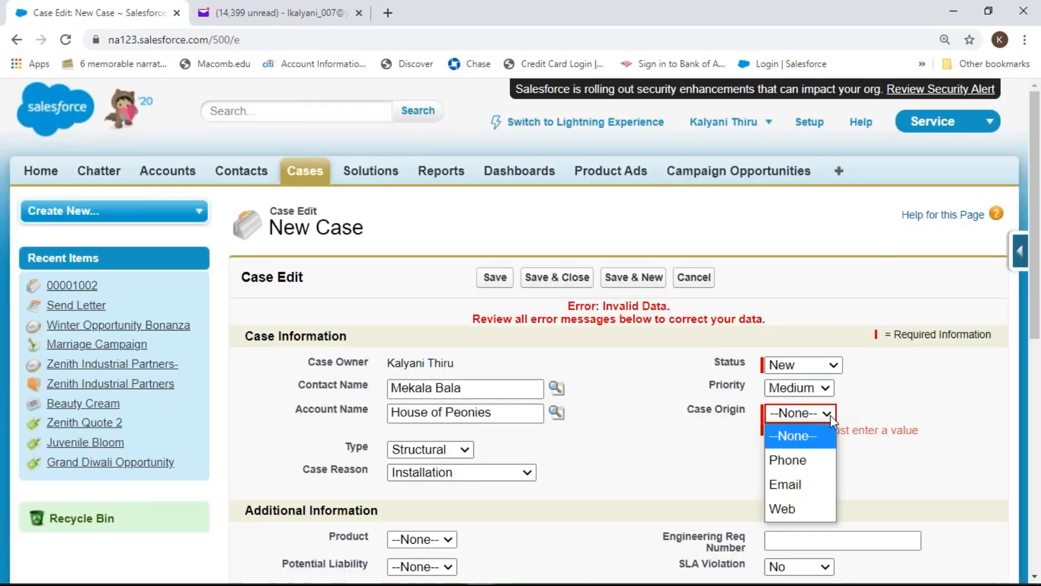
click(791, 480)
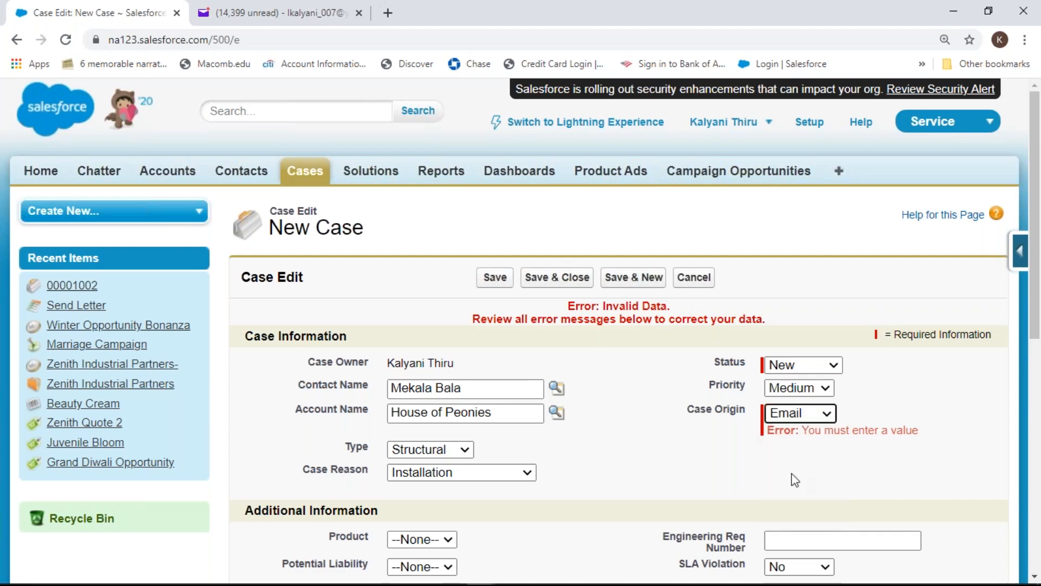
click(495, 279)
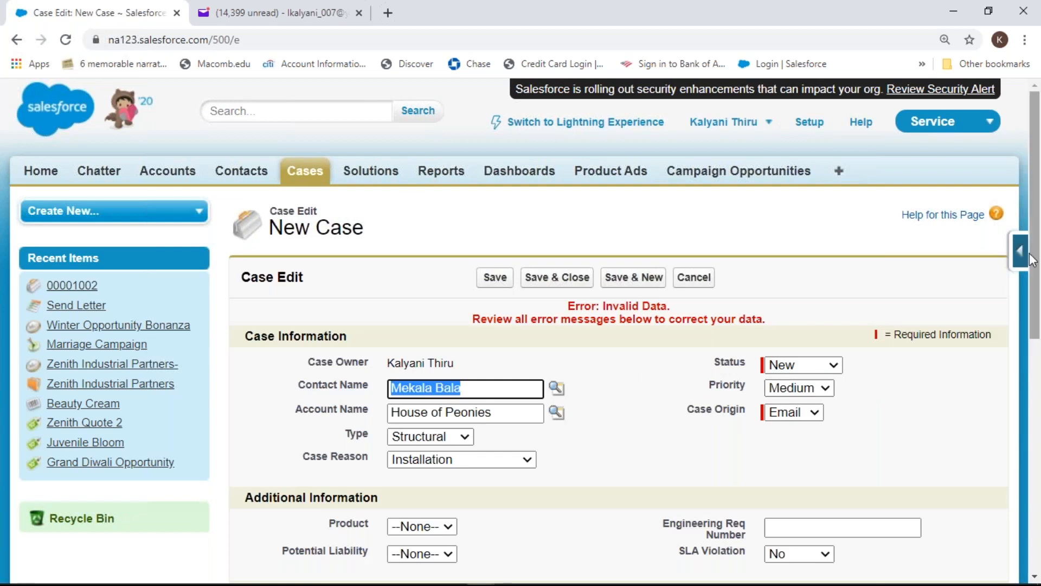
drag(1035, 261, 1038, 450)
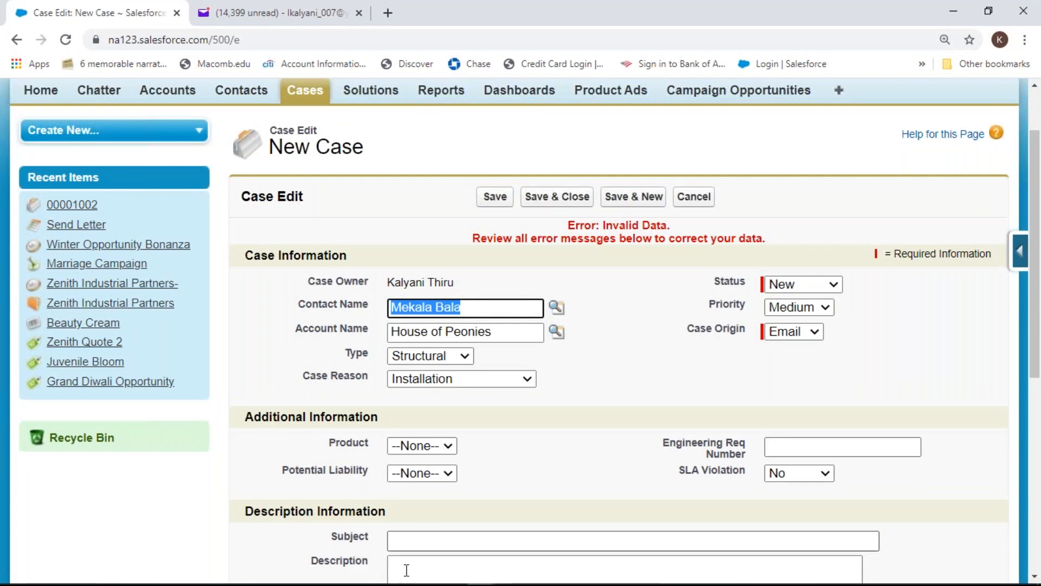
drag(1037, 226, 1040, 417)
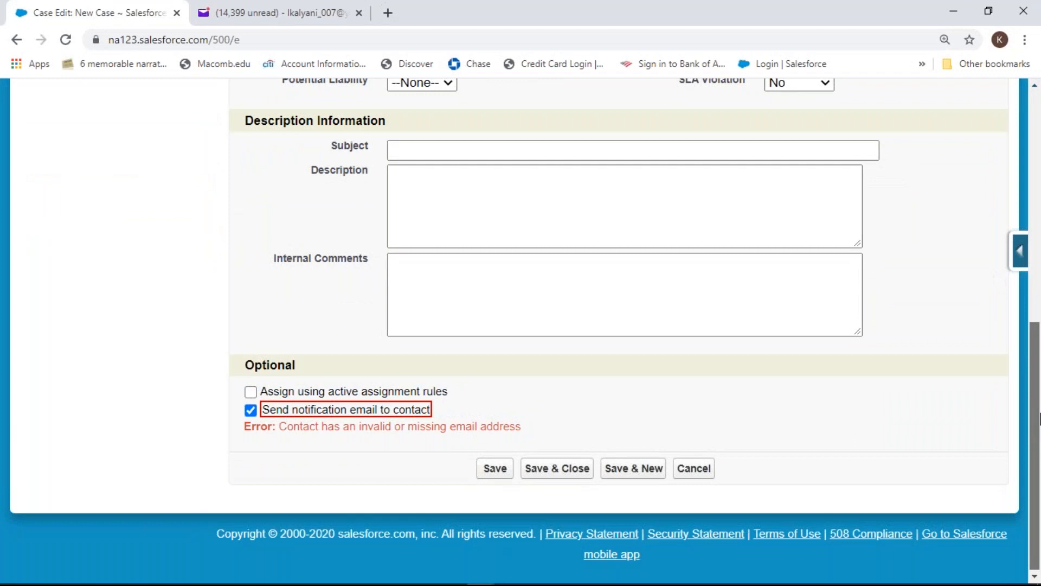
drag(1040, 419, 1040, 321)
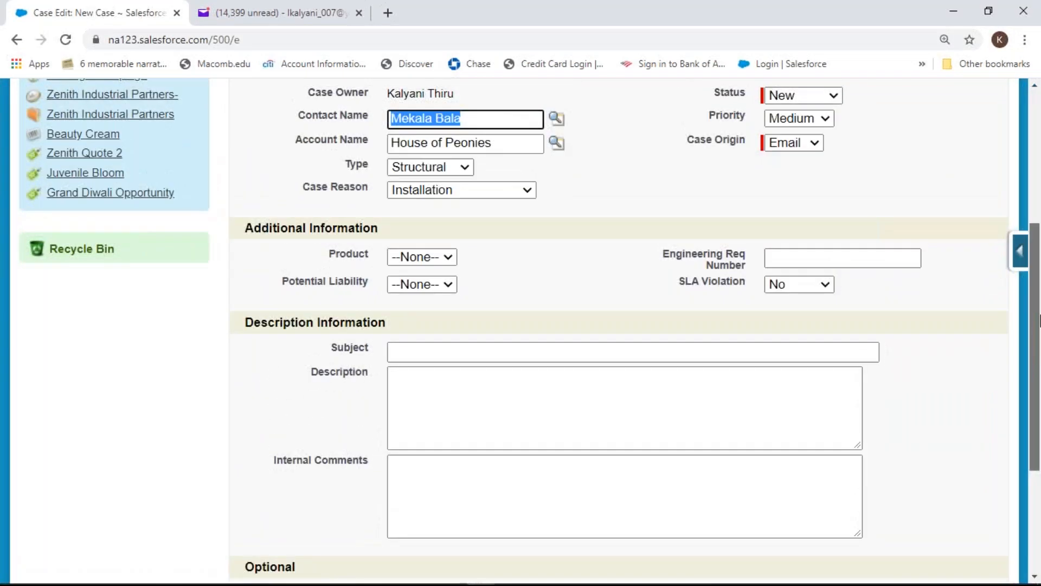
From the Contact Name lookup, start a new contact and fill its email from autofill suggestions
click(559, 123)
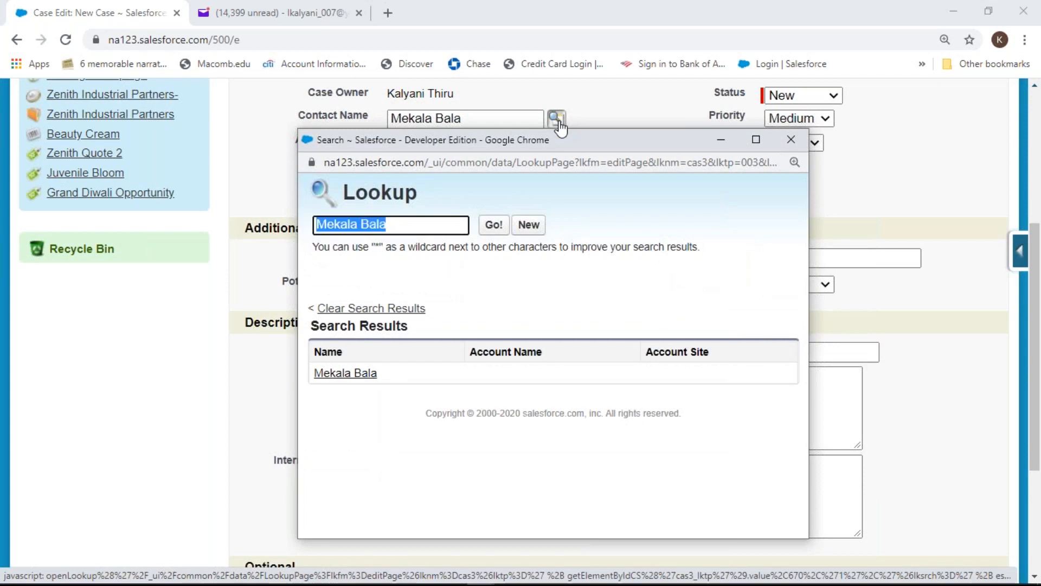
click(539, 229)
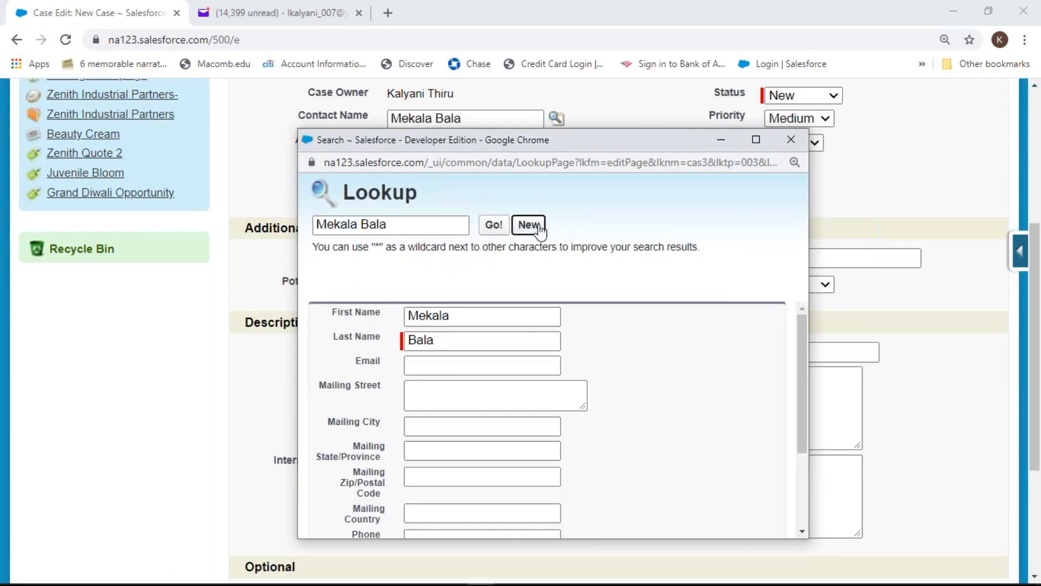
click(436, 369)
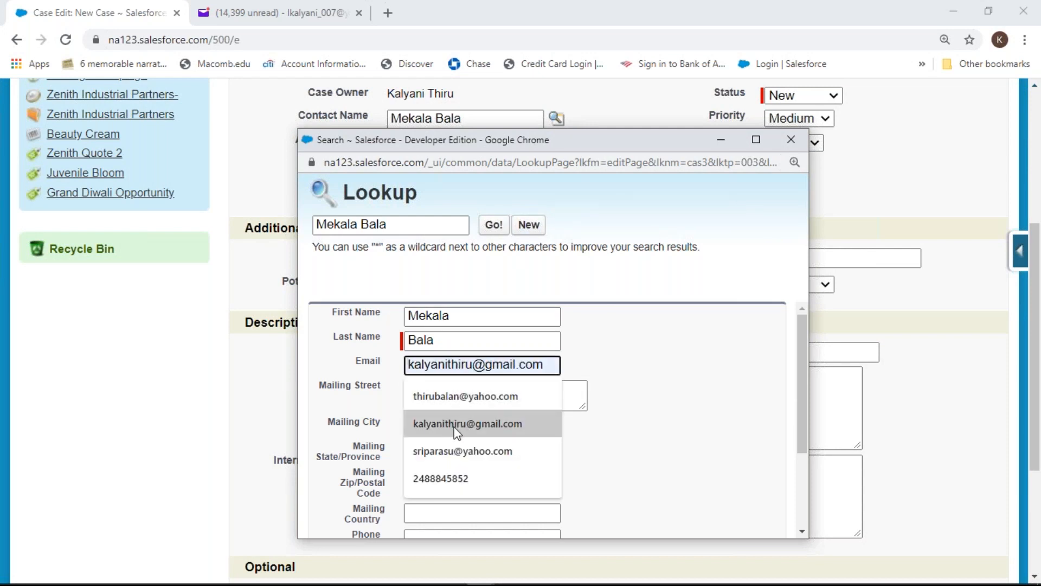
click(477, 424)
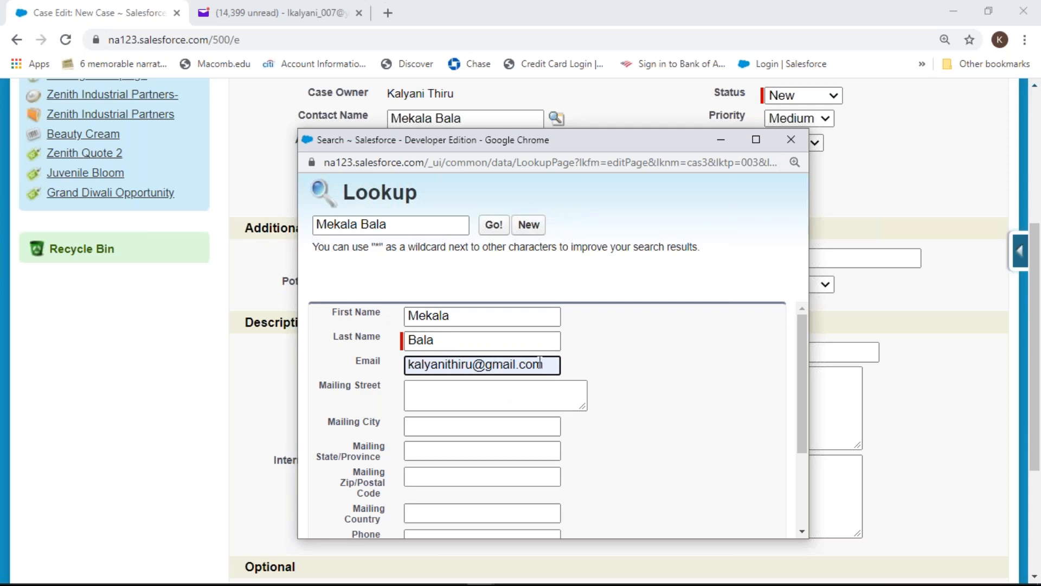
key(BackSpace)
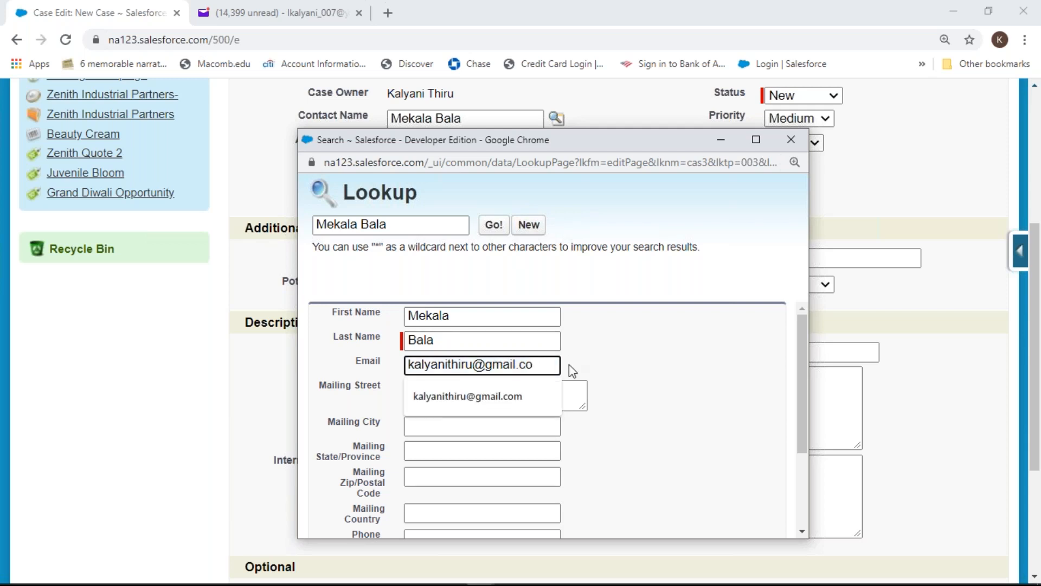
key(BackSpace)
key(BackSpace)
key(BackSpace)
key(BackSpace)
key(BackSpace)
key(BackSpace)
key(BackSpace)
key(BackSpace)
key(BackSpace)
key(BackSpace)
key(BackSpace)
key(BackSpace)
key(BackSpace)
key(BackSpace)
key(BackSpace)
key(BackSpace)
key(BackSpace)
key(BackSpace)
key(BackSpace)
key(BackSpace)
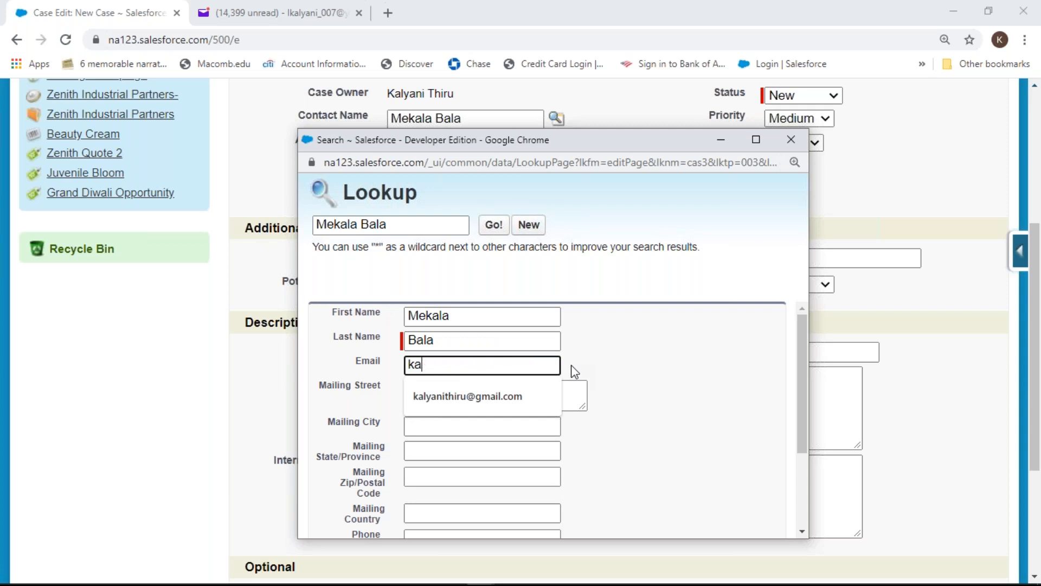
key(BackSpace)
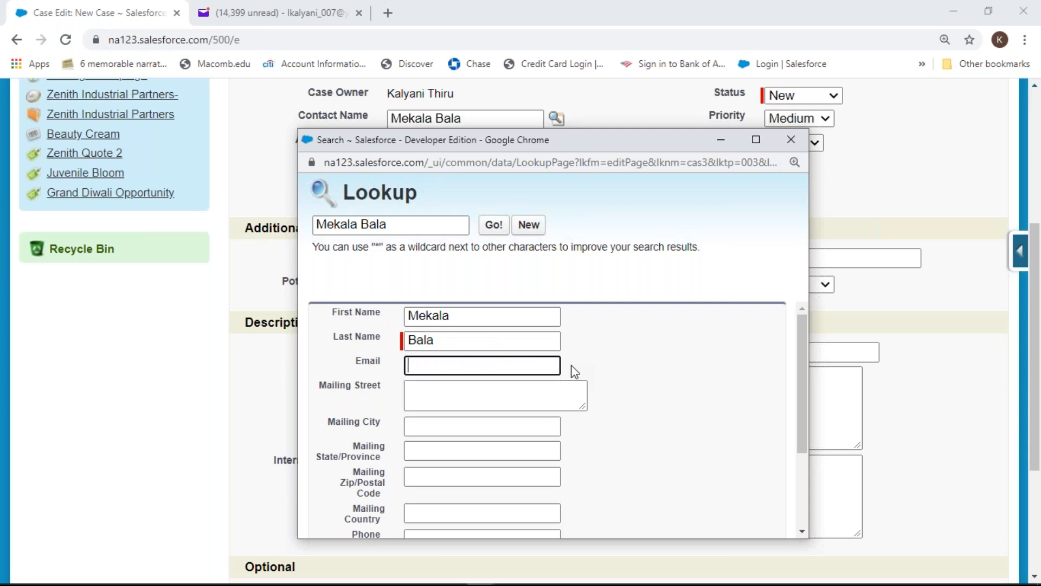
click(519, 371)
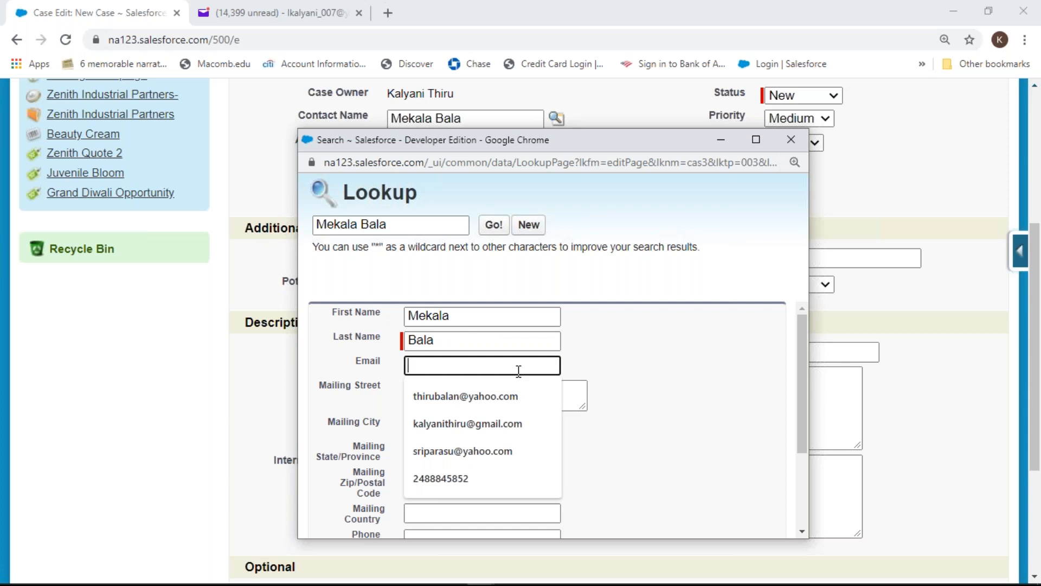
click(500, 396)
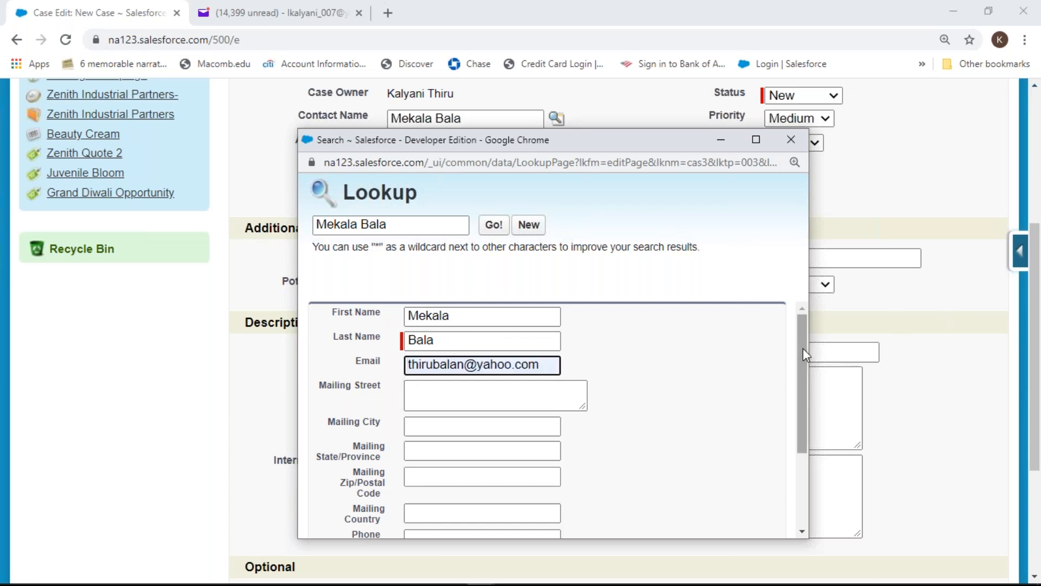
Save the new contact in the Lookup popup so it attaches to the case
scroll(803, 374, down, 1)
drag(816, 436, 817, 466)
click(536, 488)
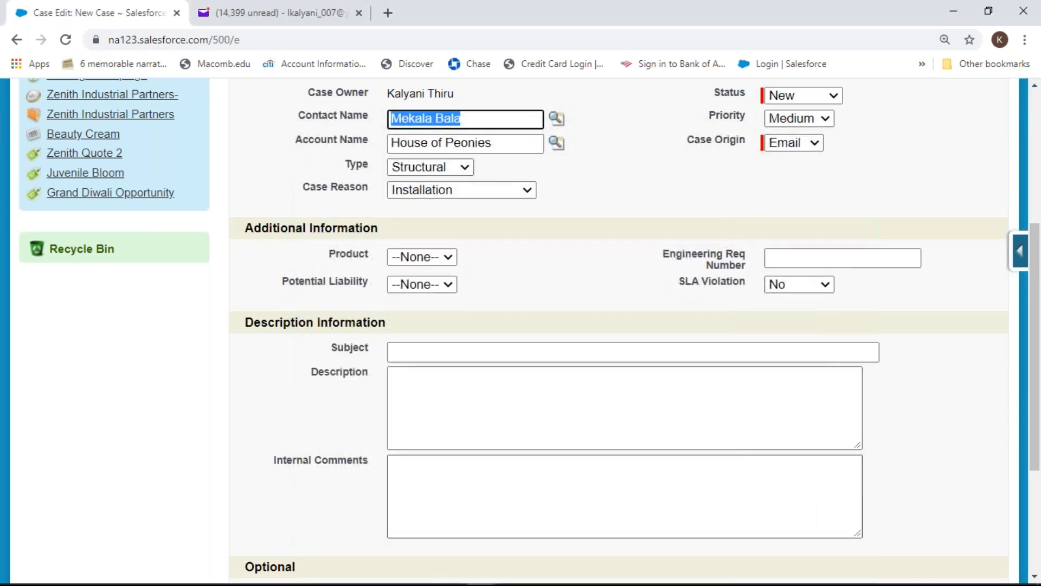
drag(1036, 262, 1036, 172)
Save case 00001026 with the new contact and scroll to its Activity History email log
click(500, 198)
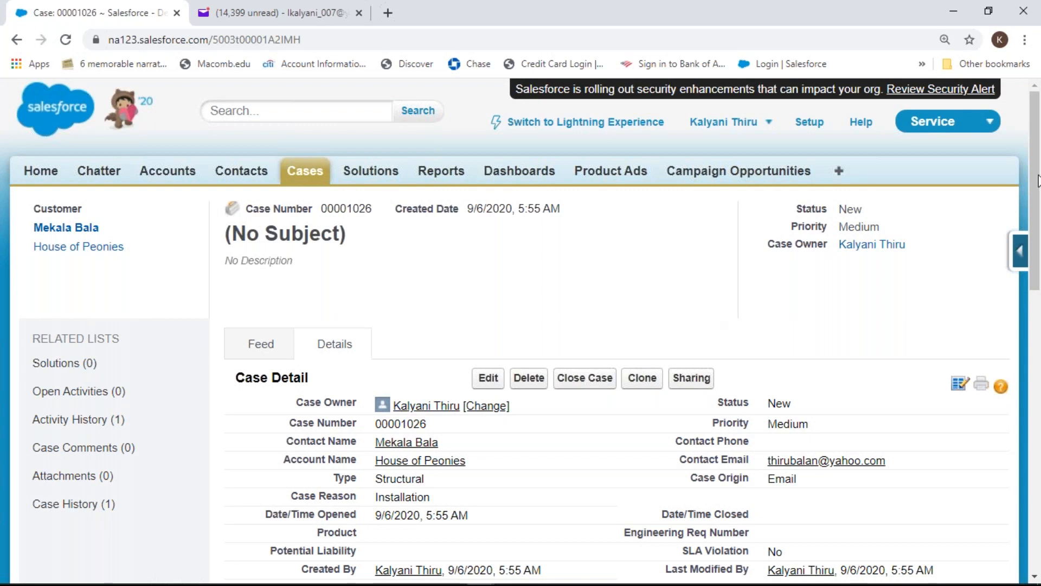
drag(1036, 184, 1040, 250)
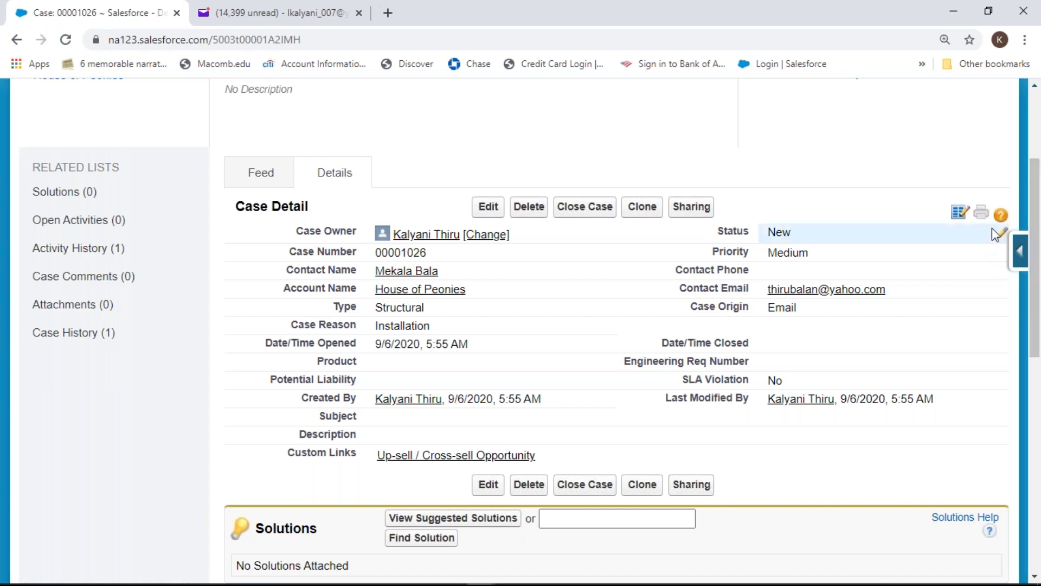
drag(1036, 257, 1039, 412)
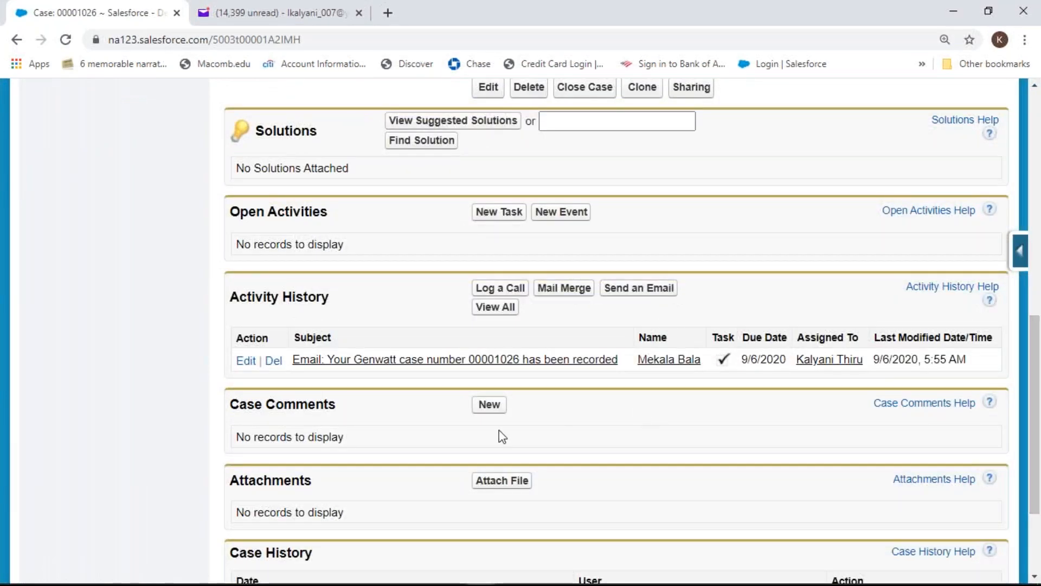
Start a new comment from case 00001026's Case Comments list
click(489, 405)
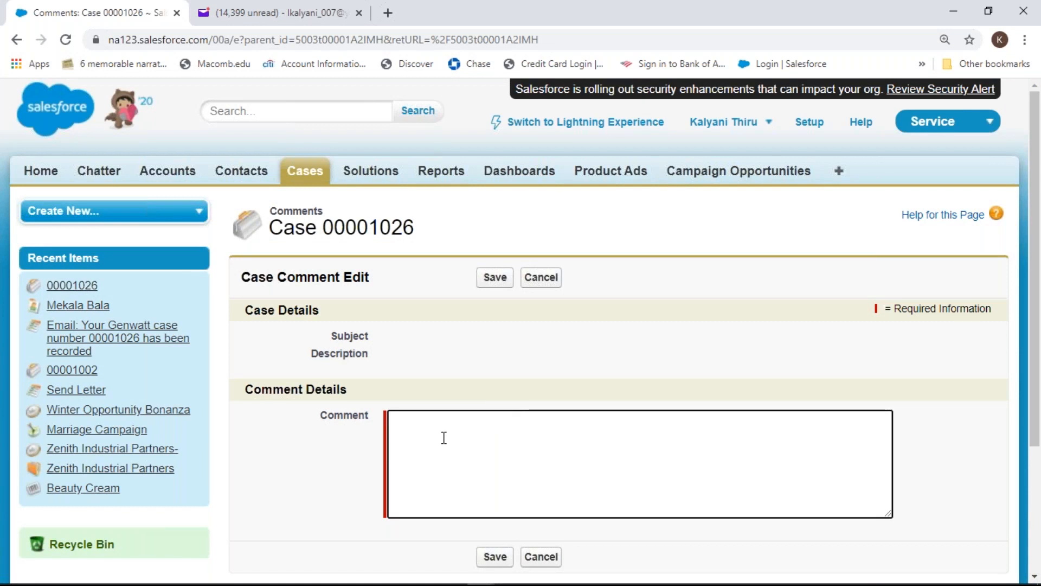
Leave the unsaved comment for Setup and browse the Setup home's recent items
click(810, 127)
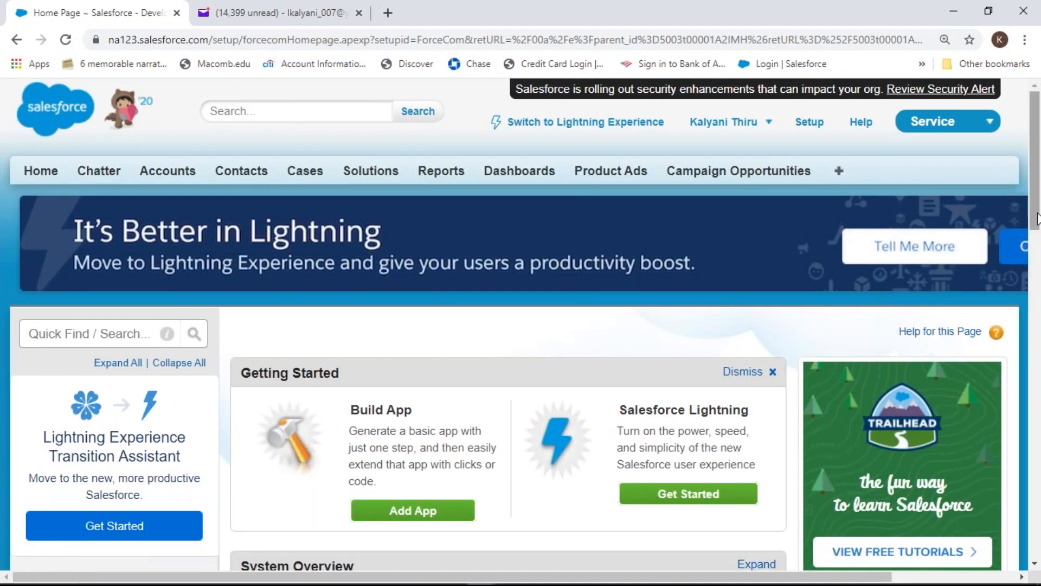
drag(1037, 221, 1039, 341)
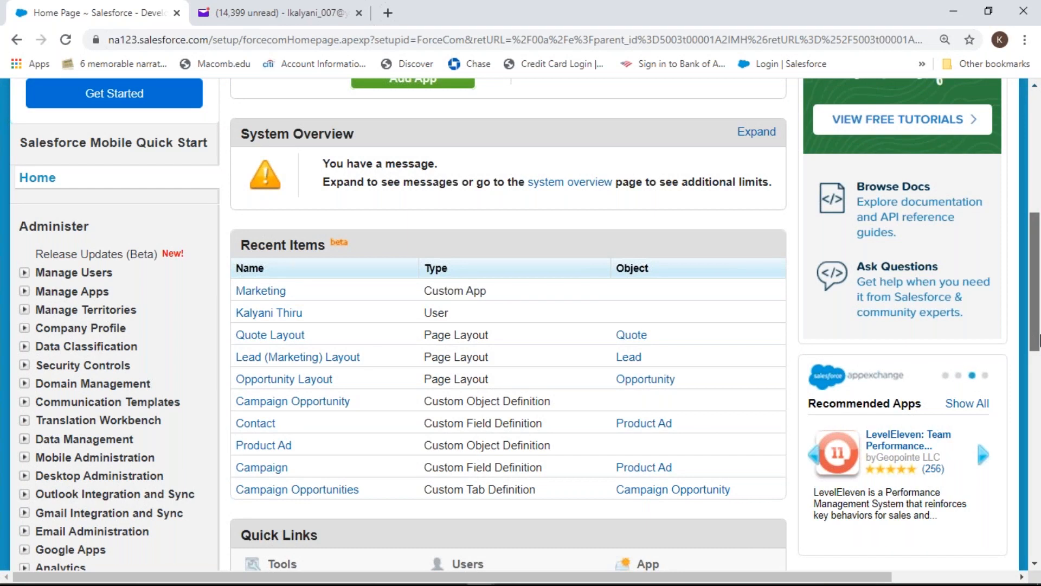
drag(1040, 341, 1039, 342)
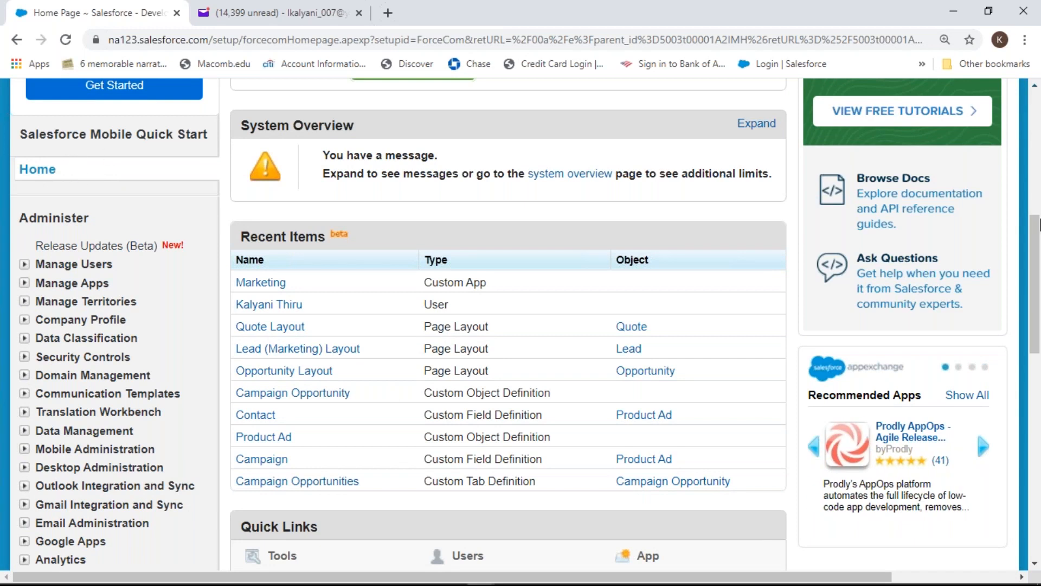
drag(1032, 237, 1038, 437)
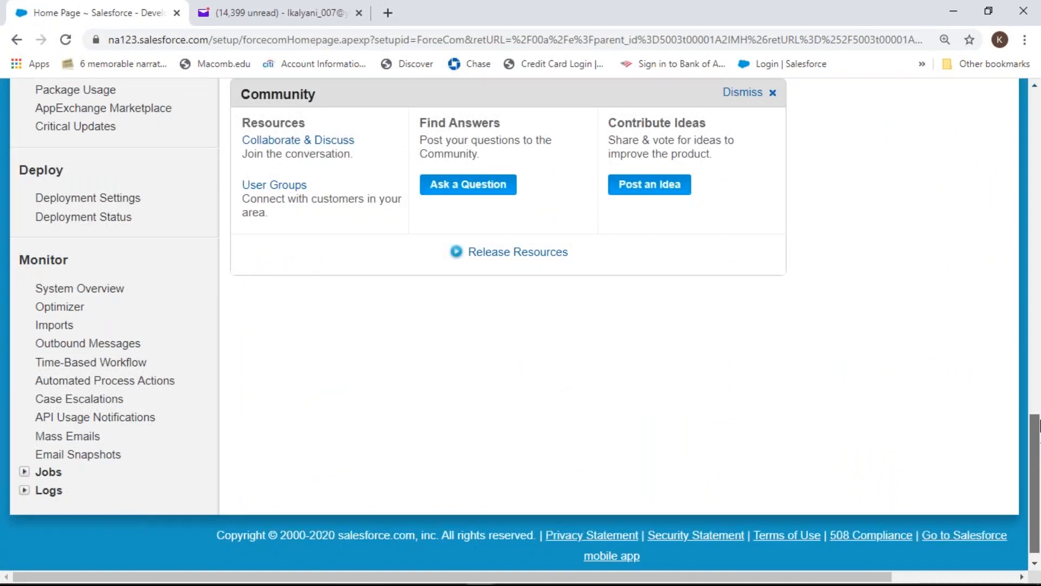
drag(1039, 434, 1039, 163)
Find Case Comment Triggers via Quick Find 'case com' and create a new trigger
click(149, 145)
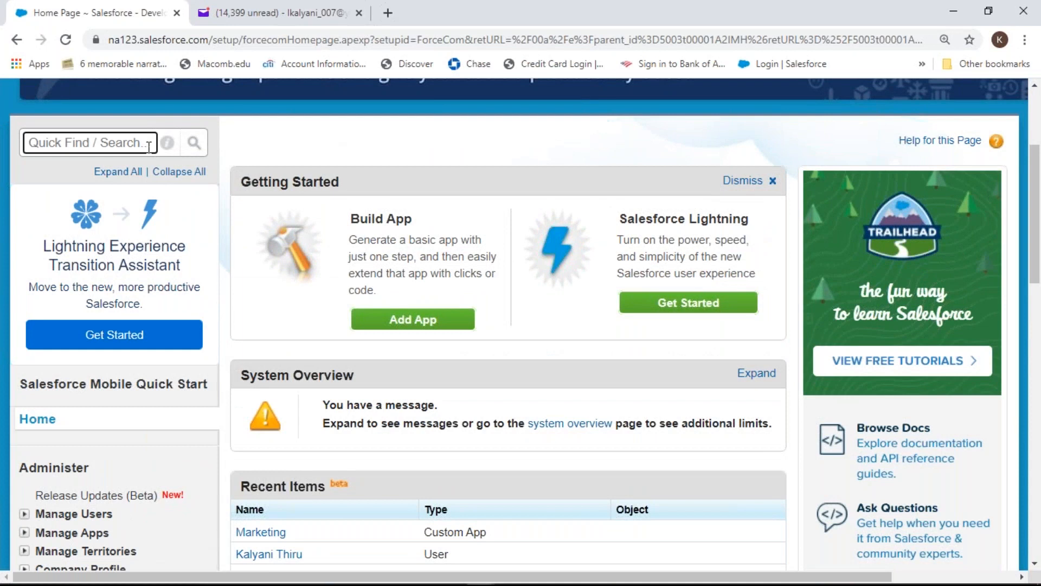
text(ca)
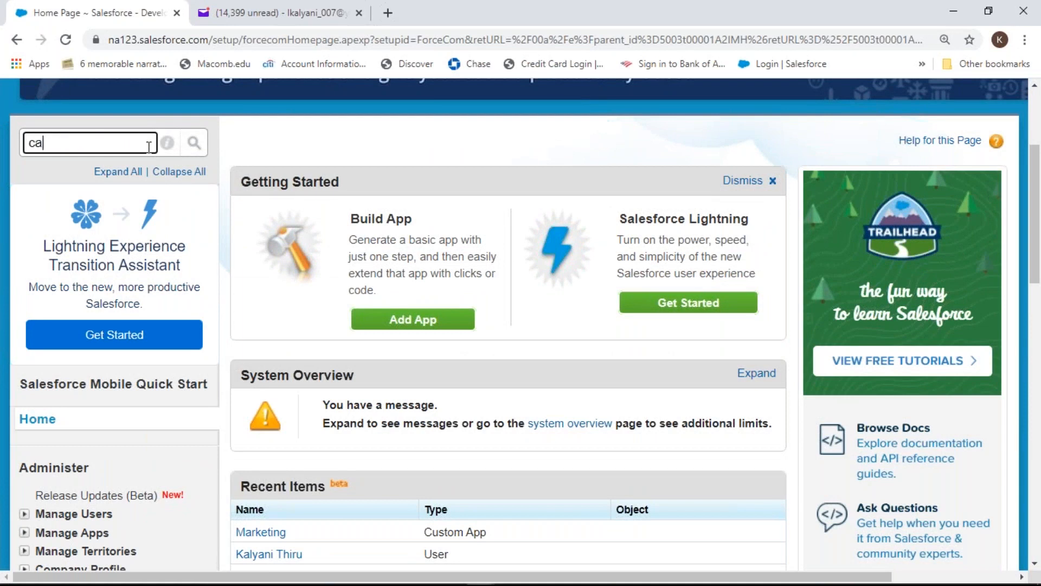
text(se )
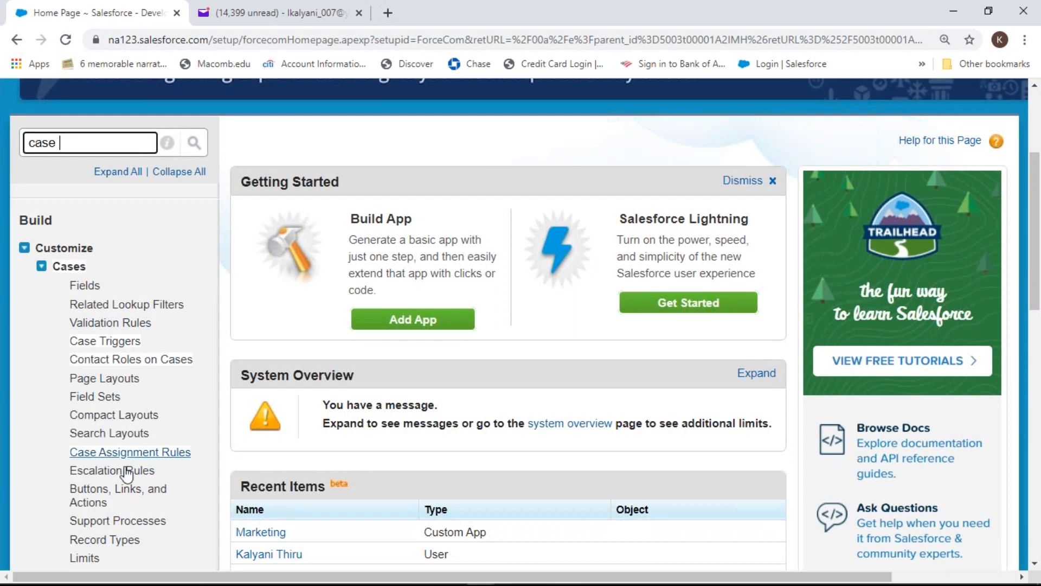
text(com)
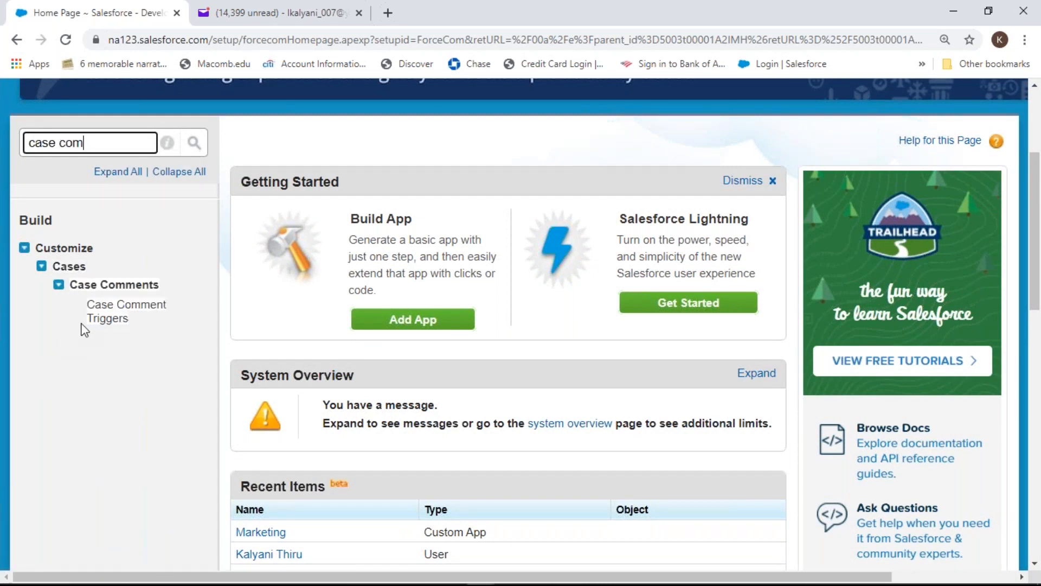
click(127, 314)
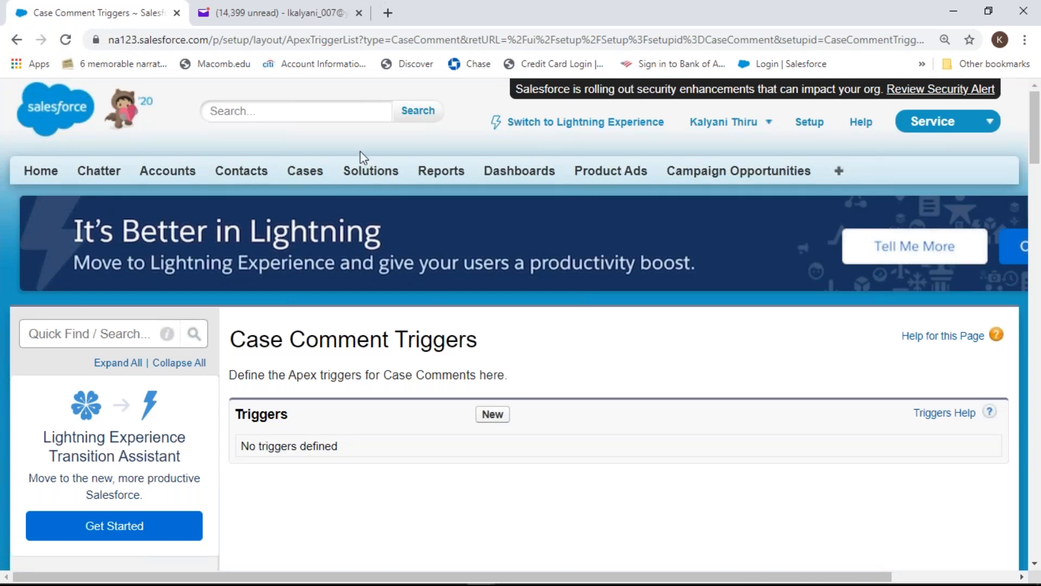
mouse_move(1031, 142)
mouse_down()
mouse_move(1038, 209)
mouse_move(1039, 142)
mouse_up()
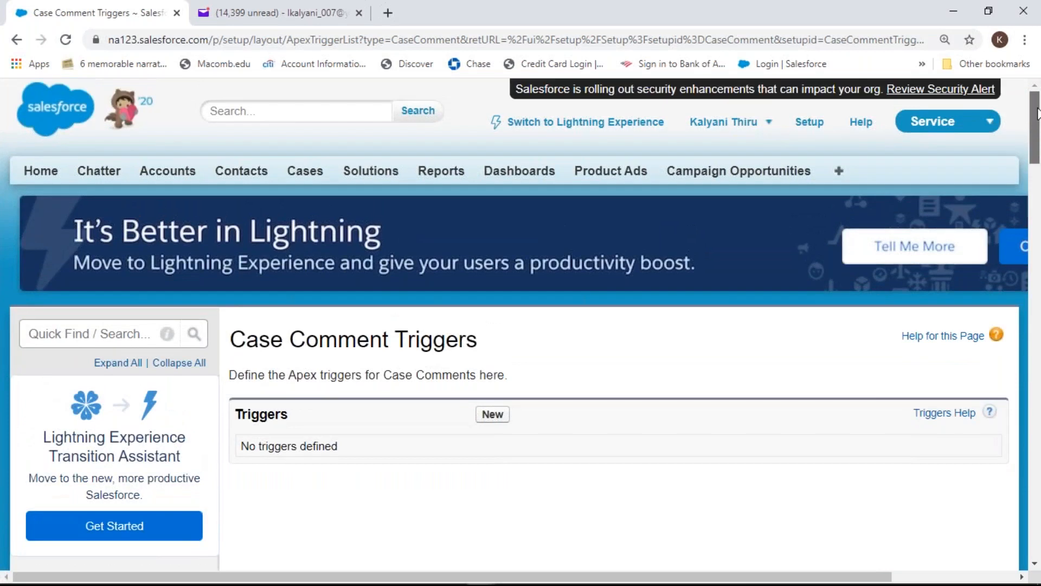
click(500, 417)
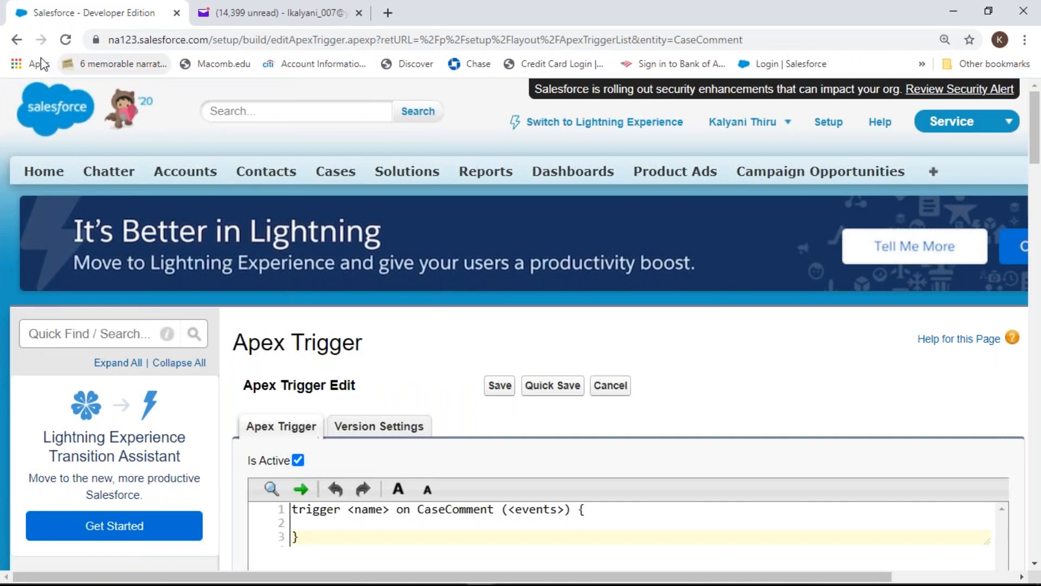
Back out of the trigger editor and reopen Case Comment Triggers via Quick Find 'case c'
click(20, 44)
click(20, 45)
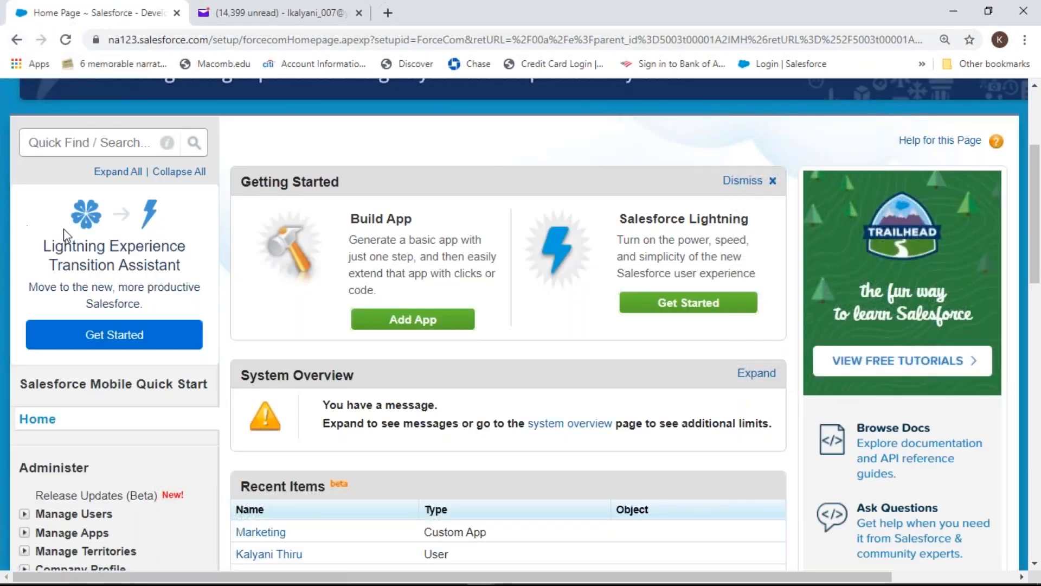
click(88, 141)
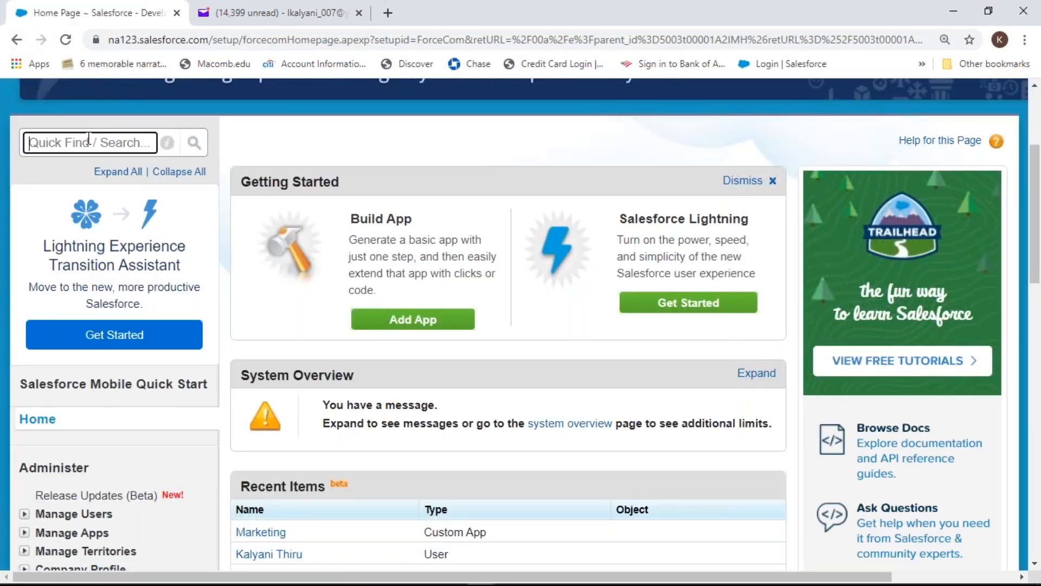
text(case c)
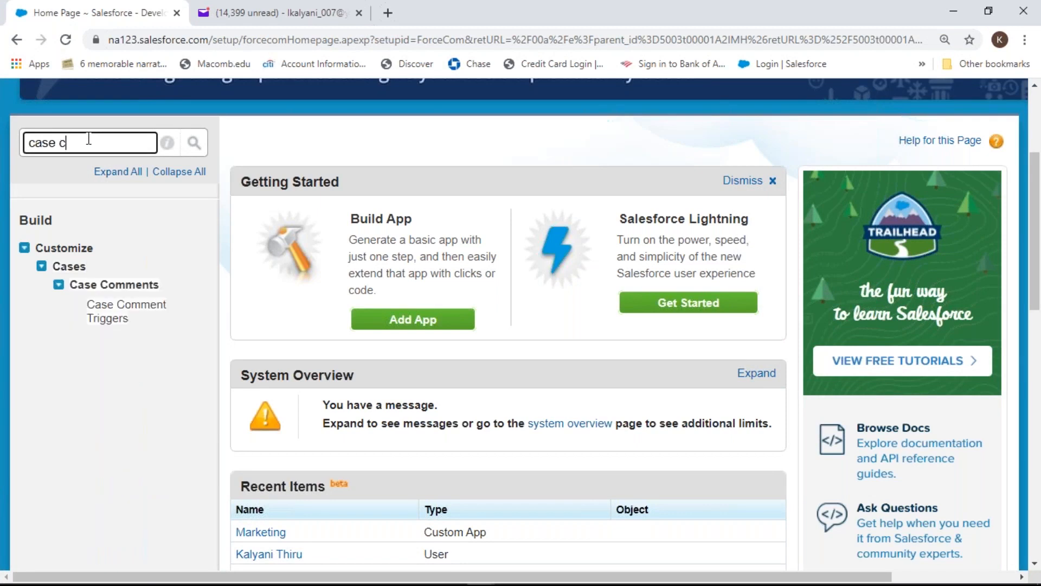
click(142, 313)
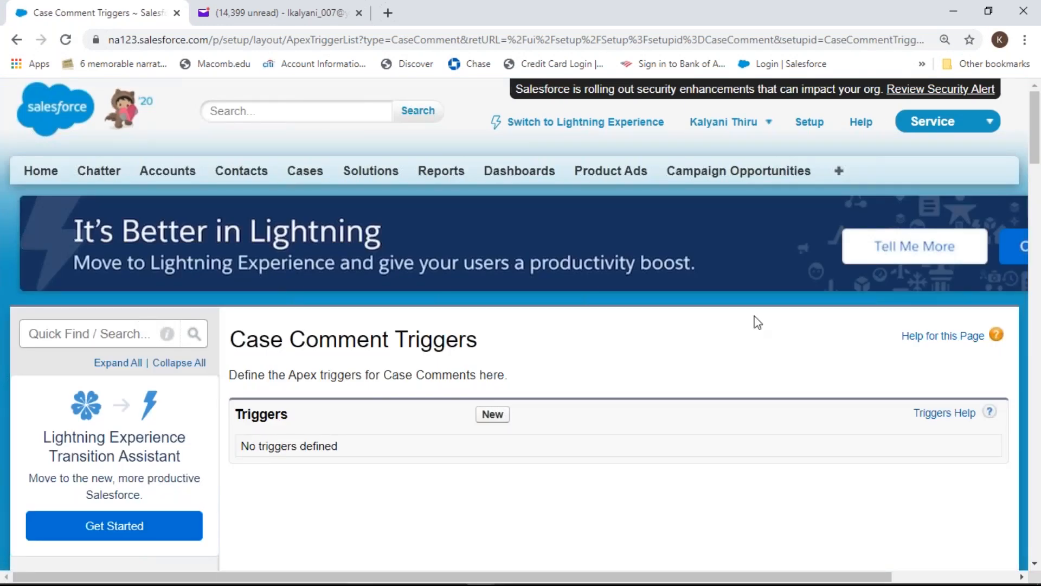
drag(1033, 117, 1037, 142)
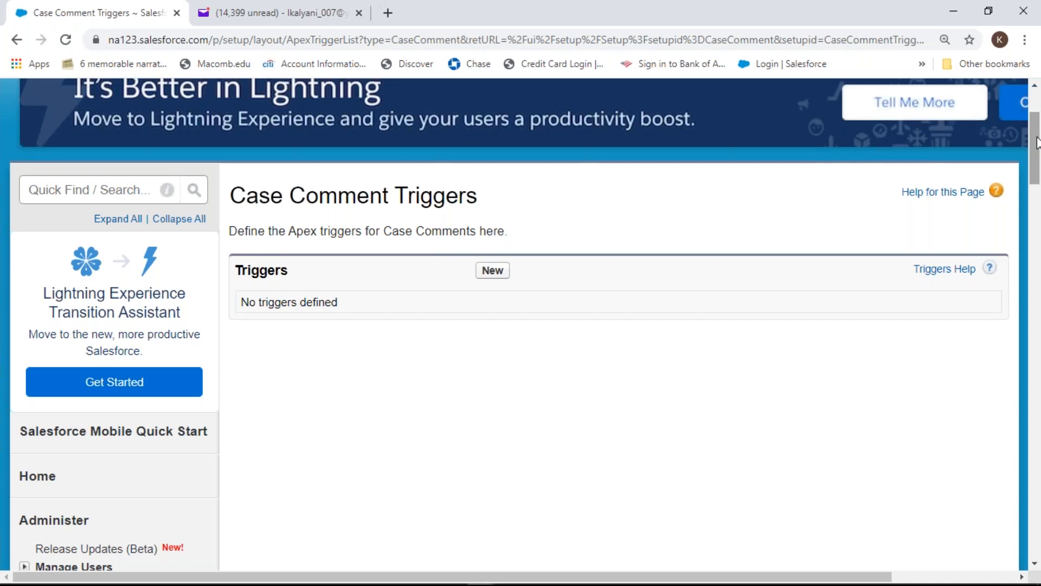
key(XF86AudioMute)
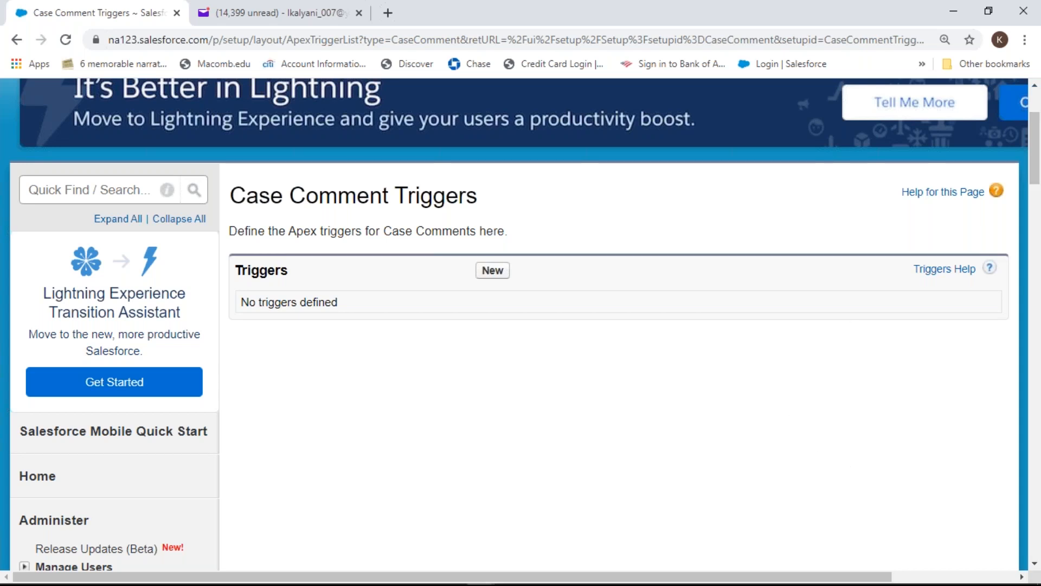
key(XF86AudioRaiseVolume)
drag(1029, 137, 1036, 309)
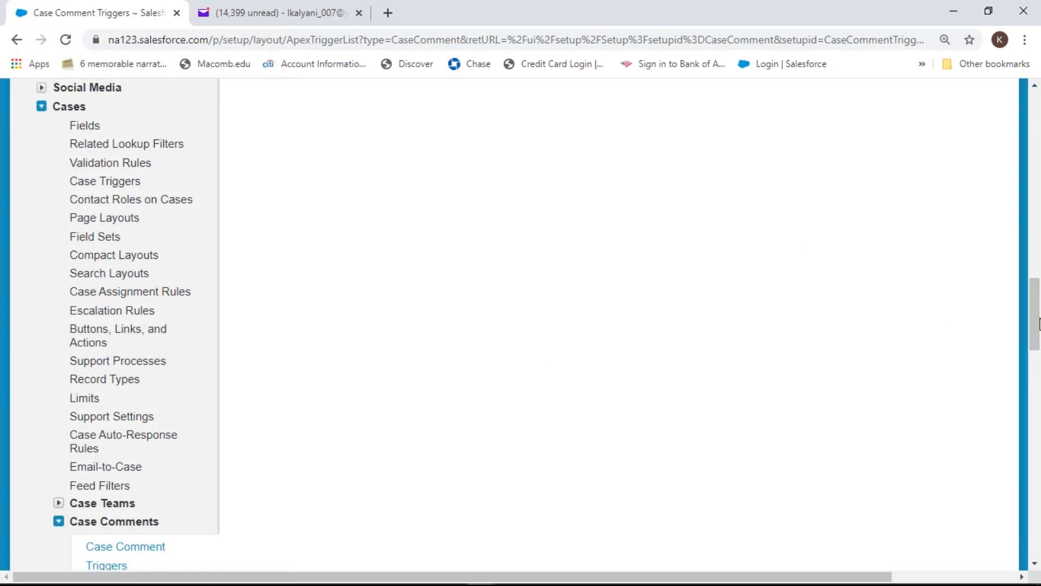
scroll(414, 381, down, 3)
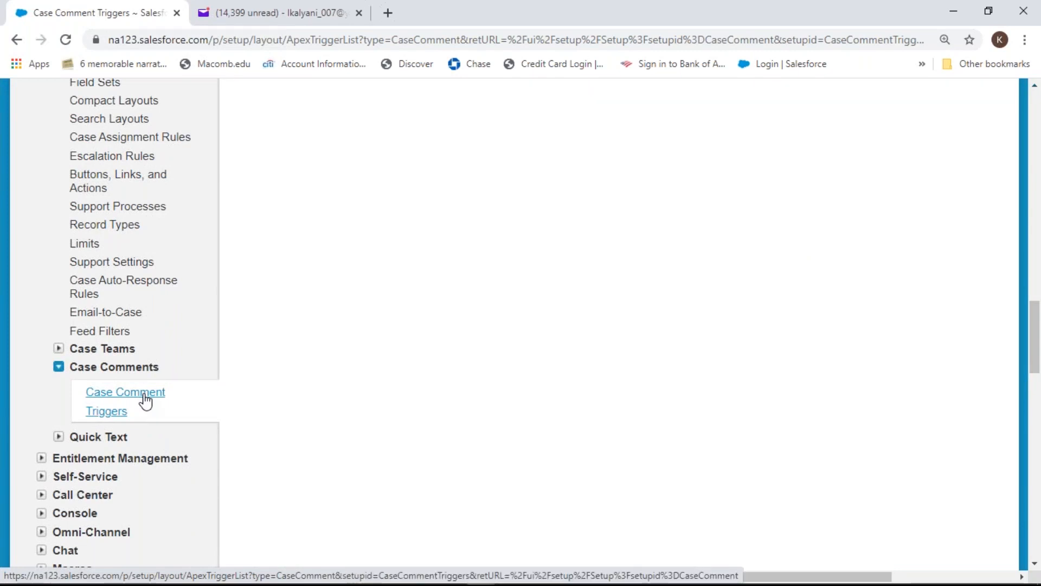
click(59, 367)
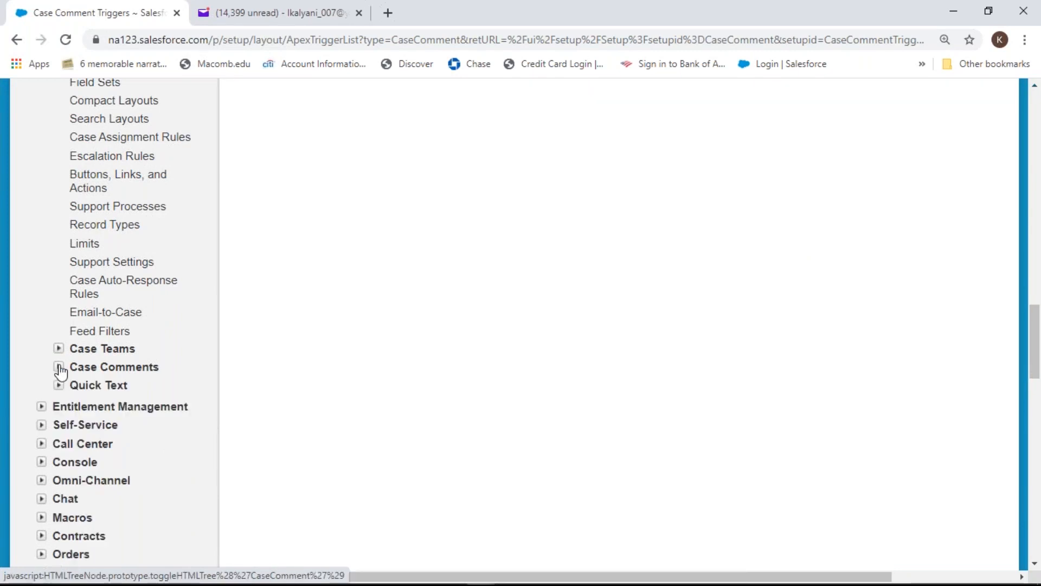
click(58, 367)
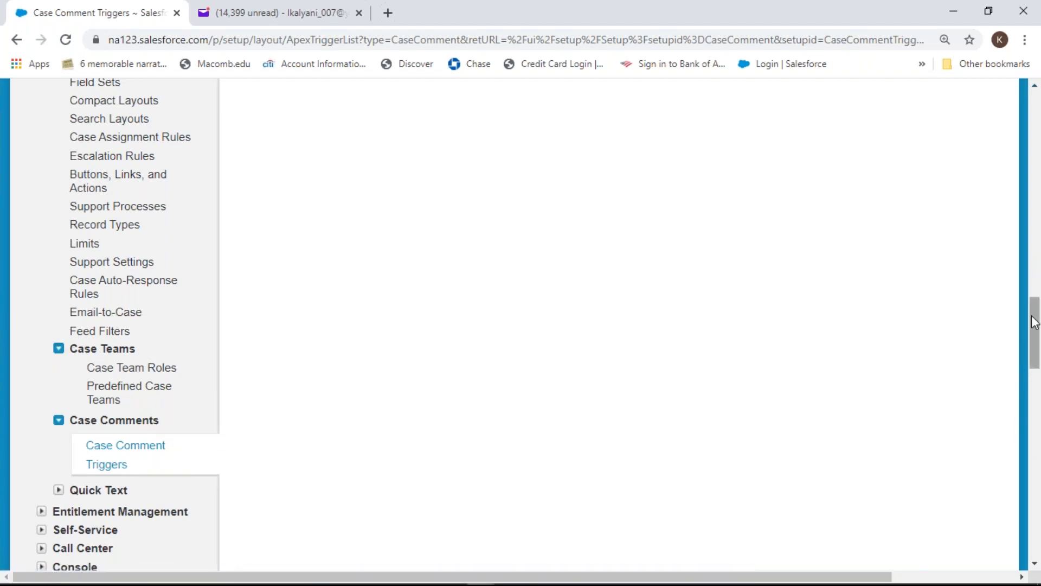
drag(1035, 322, 1036, 347)
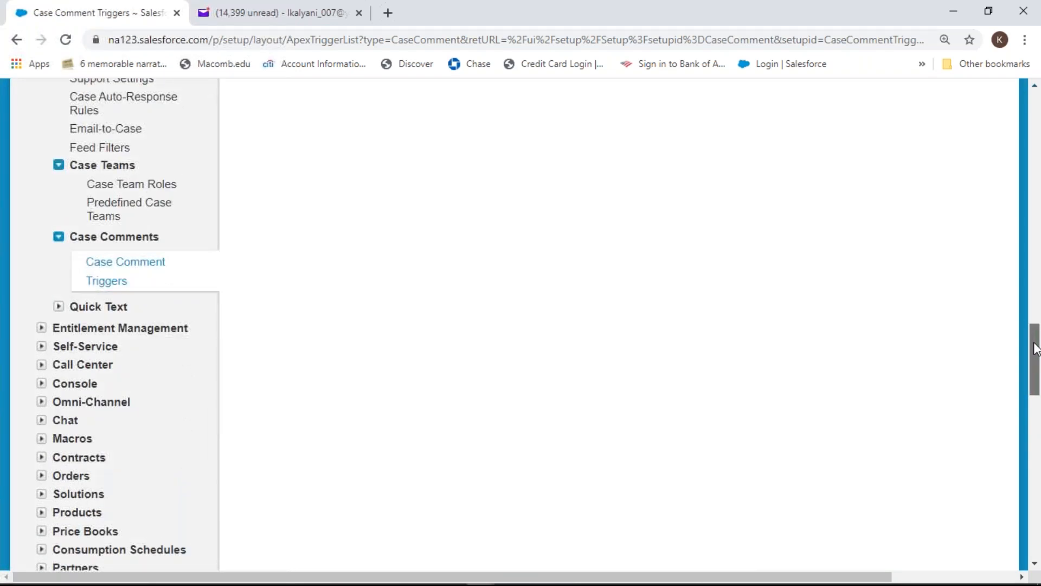
drag(1037, 347, 1037, 347)
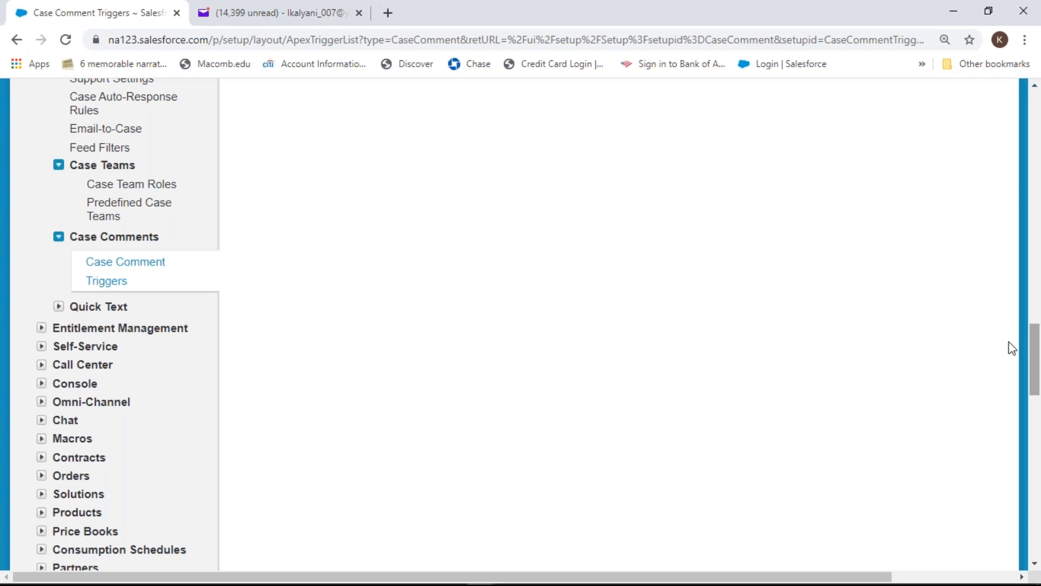
drag(1036, 355, 1037, 203)
Go back to Setup Home and run a Quick Find search for 'case'
click(17, 40)
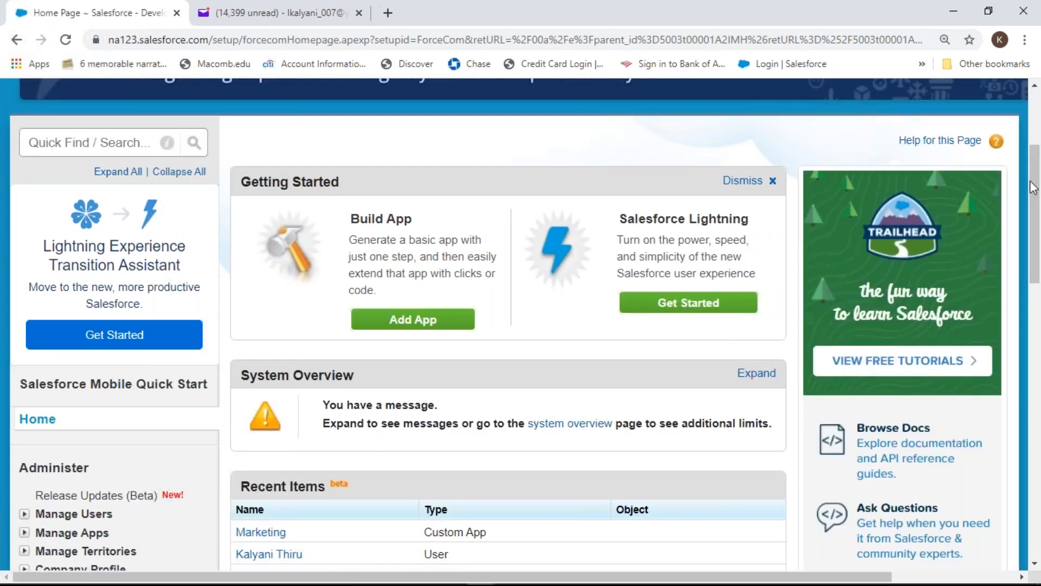
drag(1039, 194, 1039, 276)
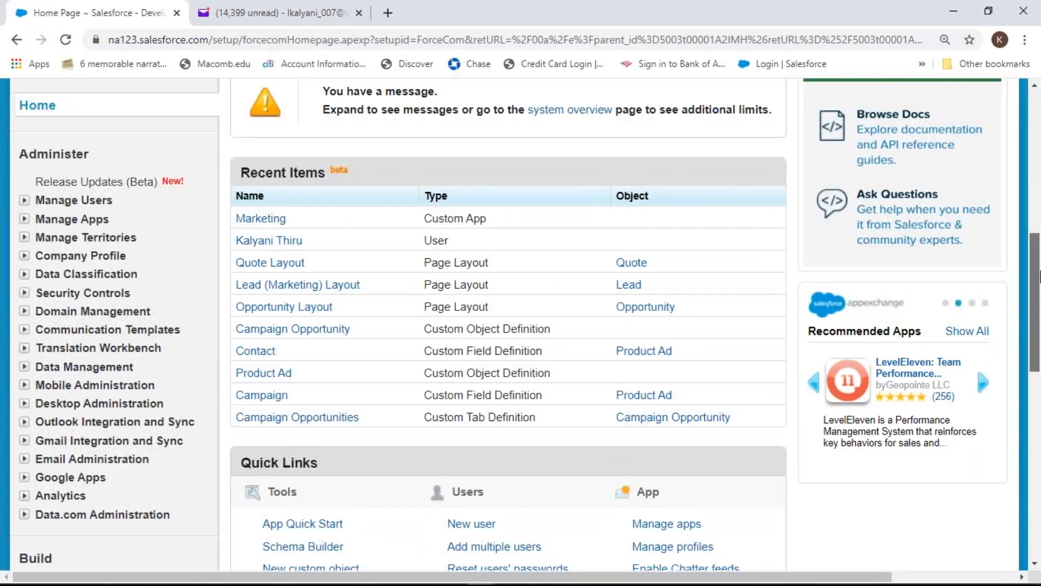
drag(1039, 279, 1040, 129)
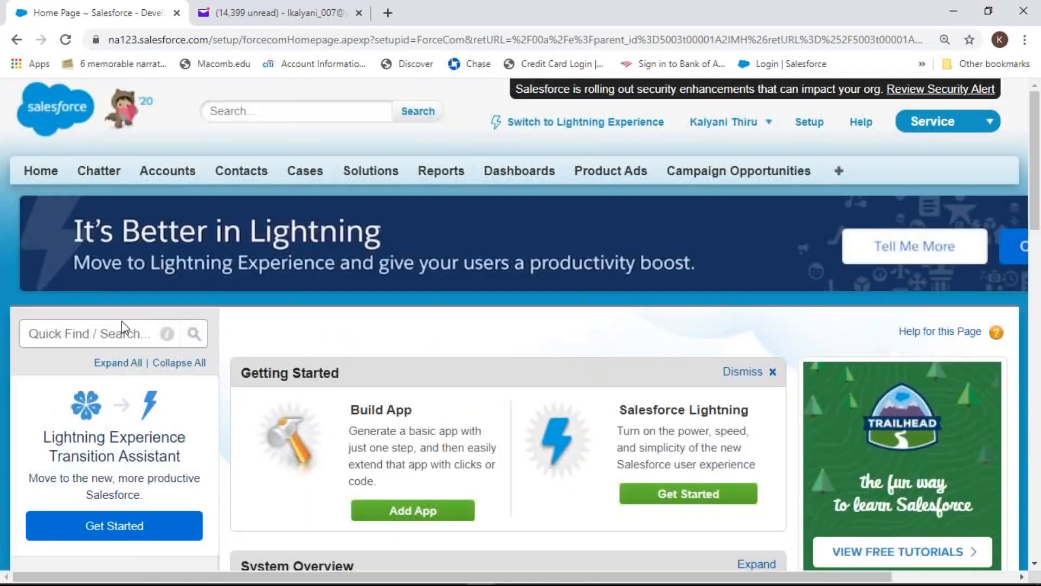
click(124, 333)
text(ca)
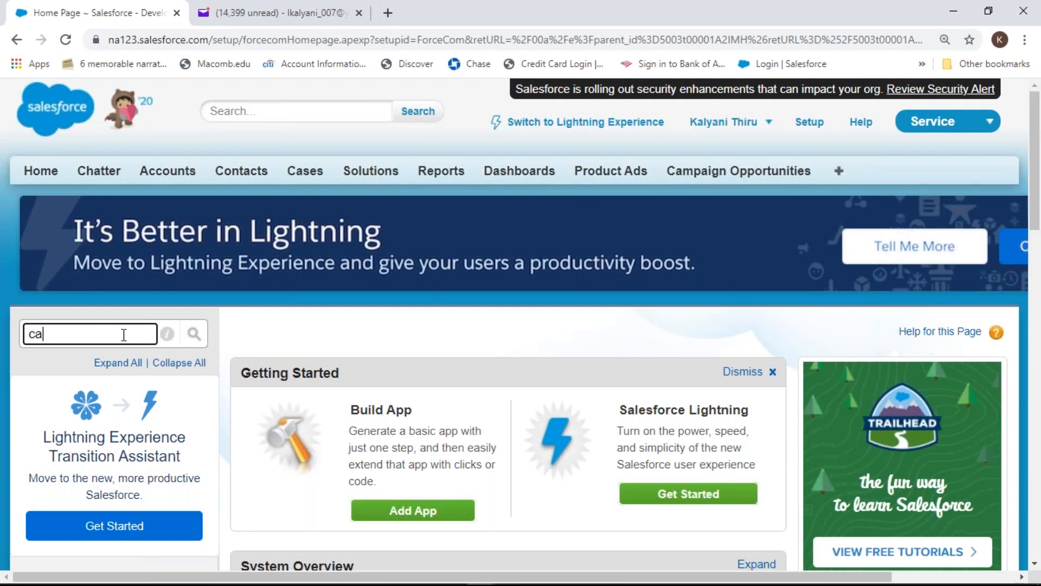
text(se)
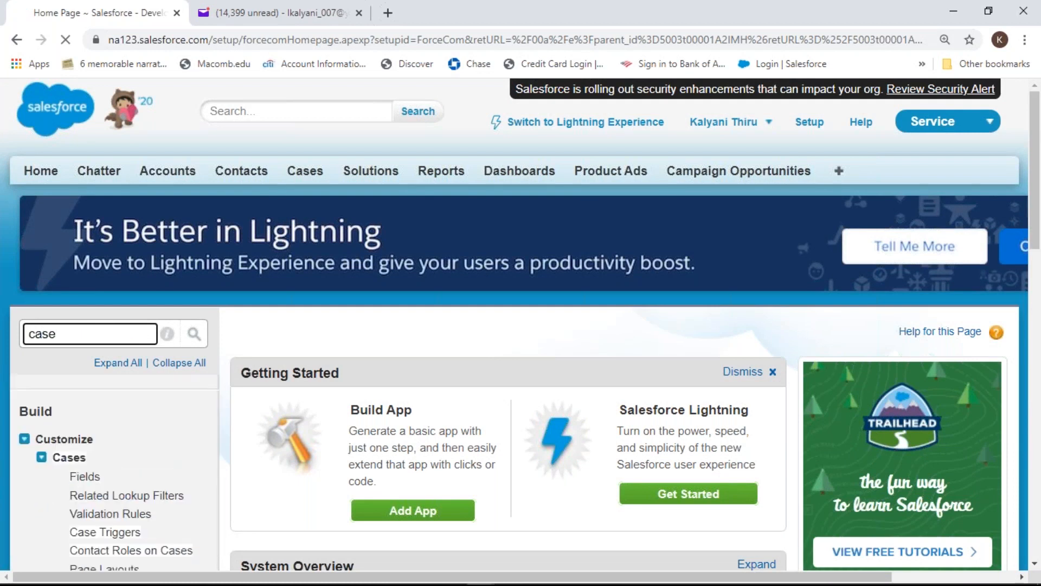
key(Return)
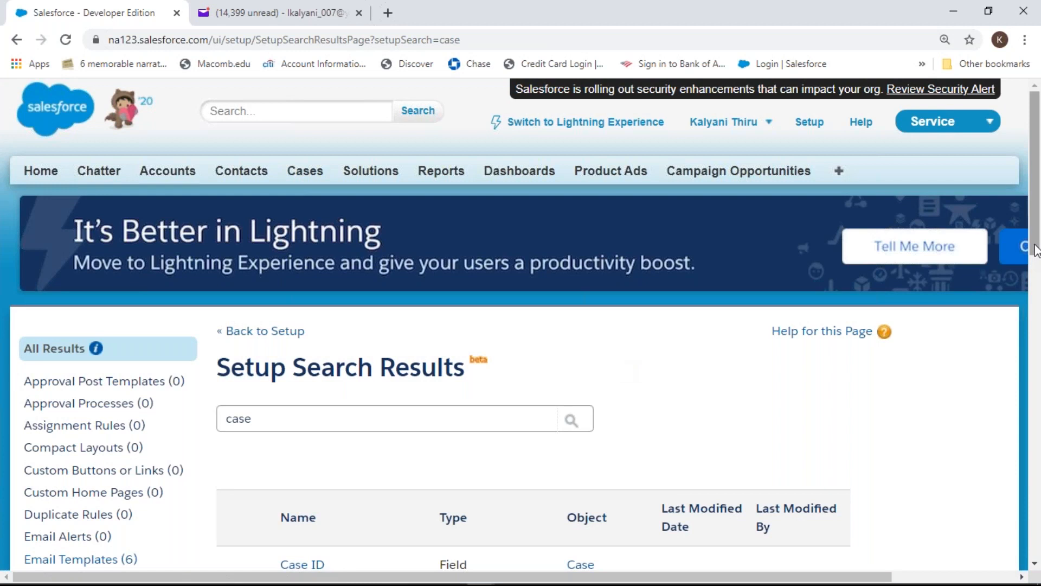
drag(1036, 238, 1039, 325)
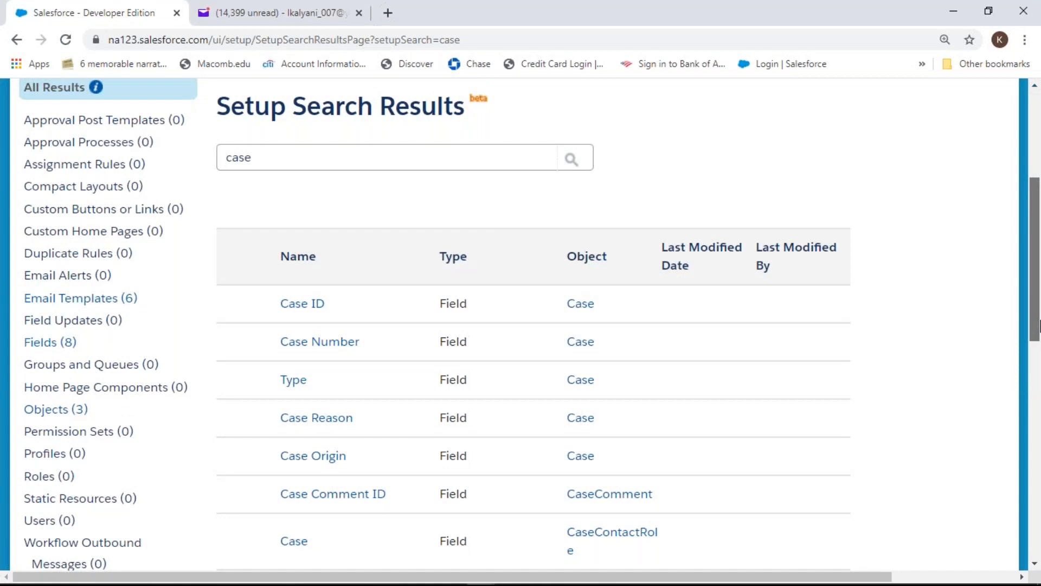
drag(1040, 325, 1030, 228)
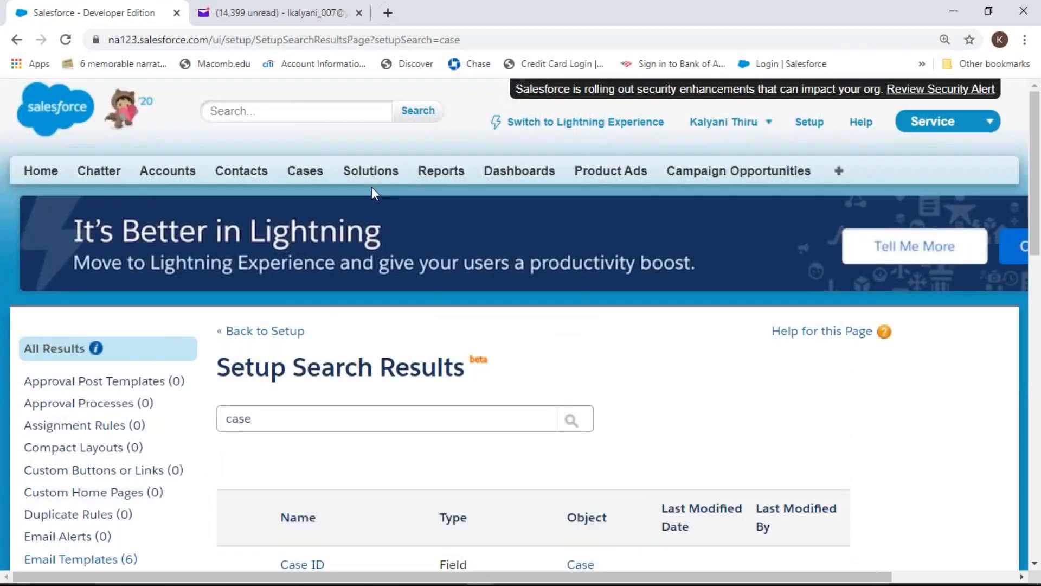
Open case 00001026 from the Cases tab and open its contact in a new browser tab
click(295, 171)
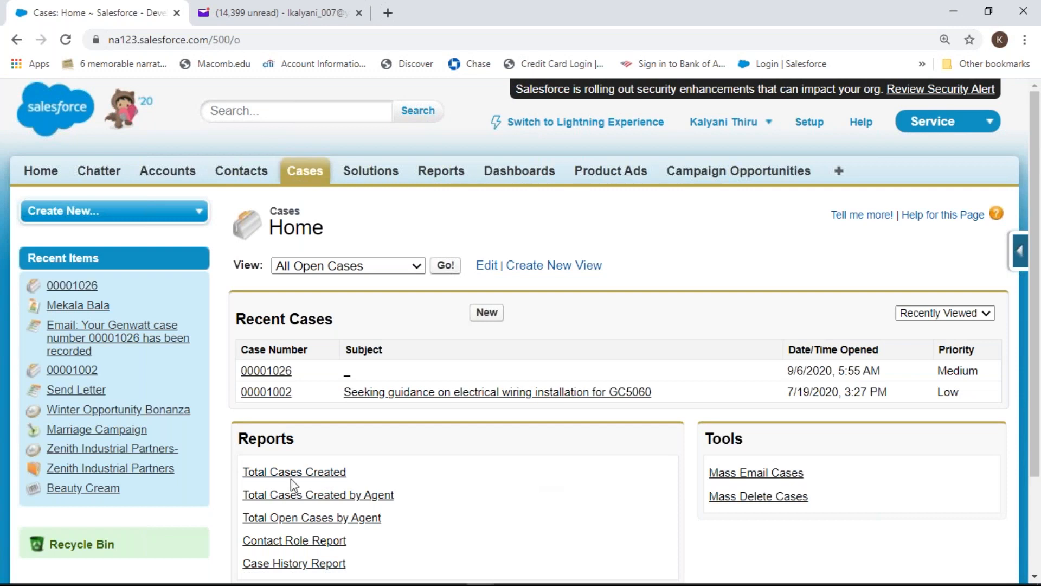
click(282, 371)
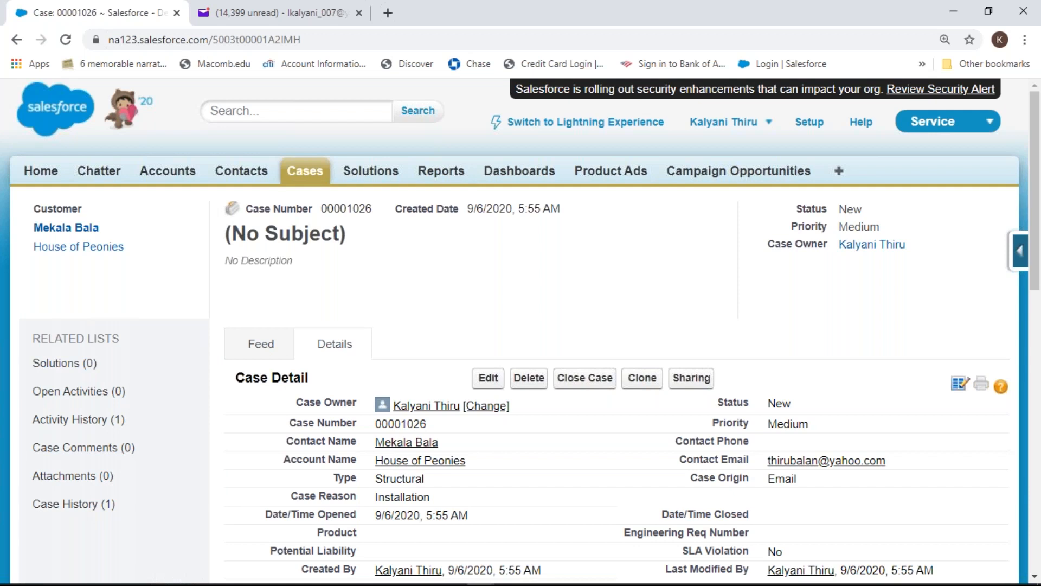
mouse_move(402, 448)
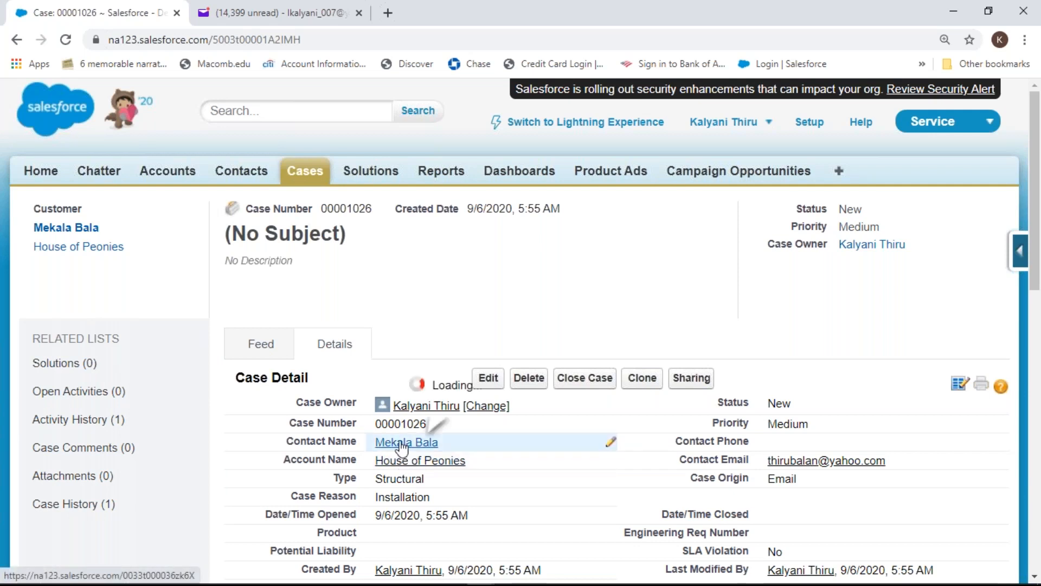
right_click(402, 448)
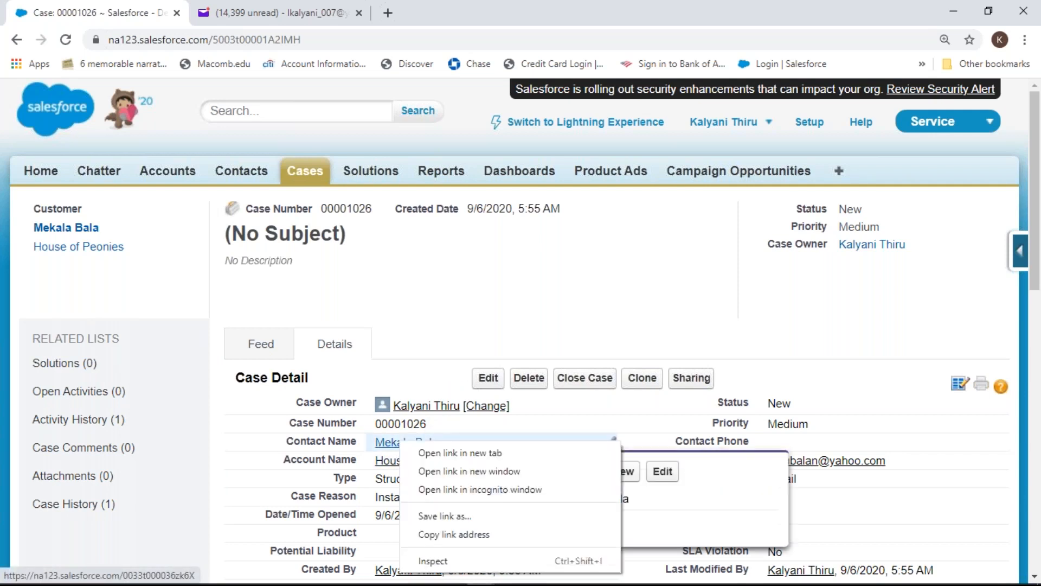
click(429, 454)
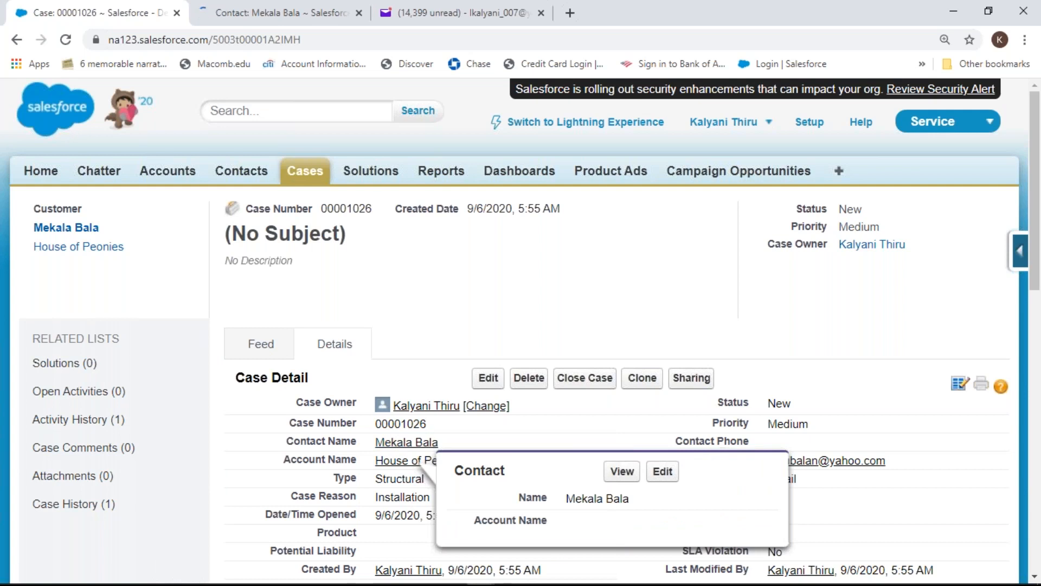
Bring up the contact's record and review its Cases list showing case 00001026 (New, Medium)
click(285, 24)
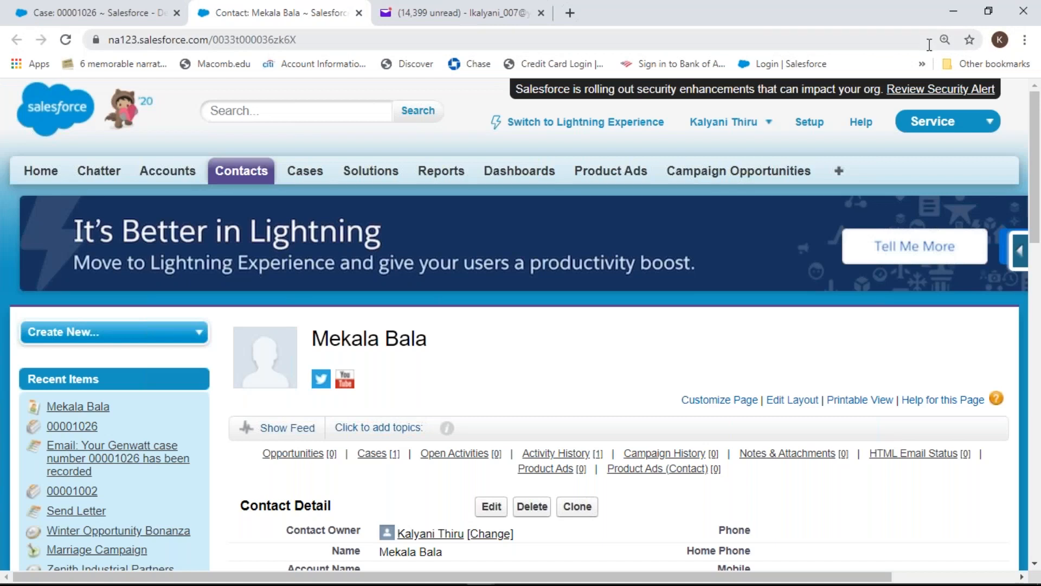
drag(1036, 205, 1039, 255)
mouse_move(373, 293)
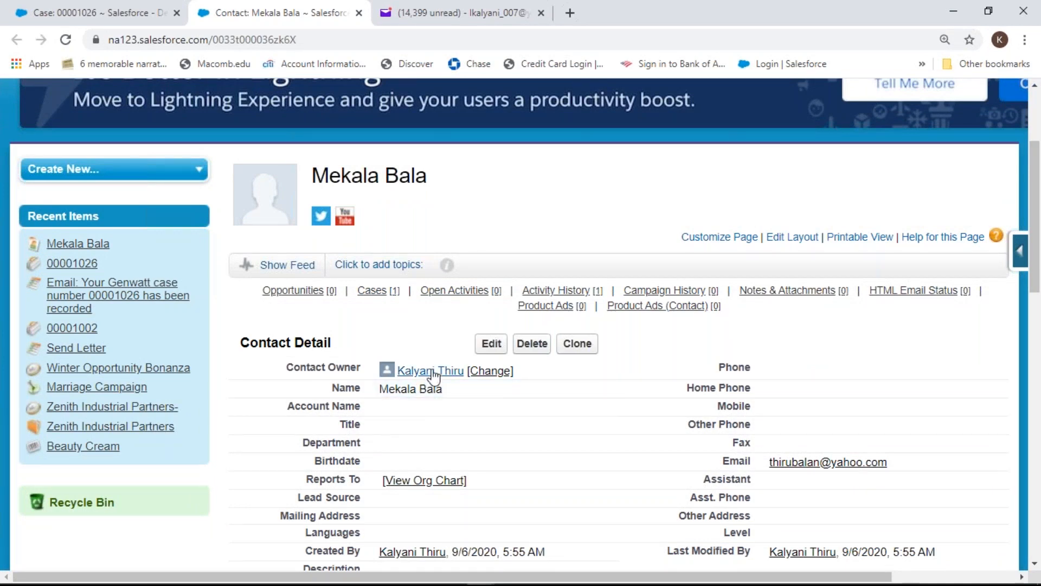
mouse_move(436, 373)
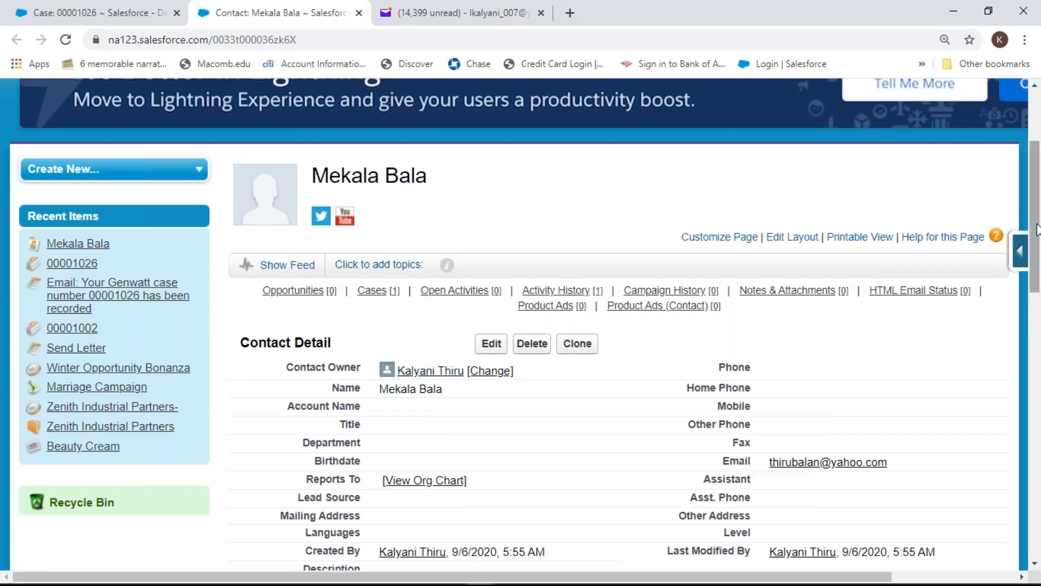
drag(1036, 239, 1040, 418)
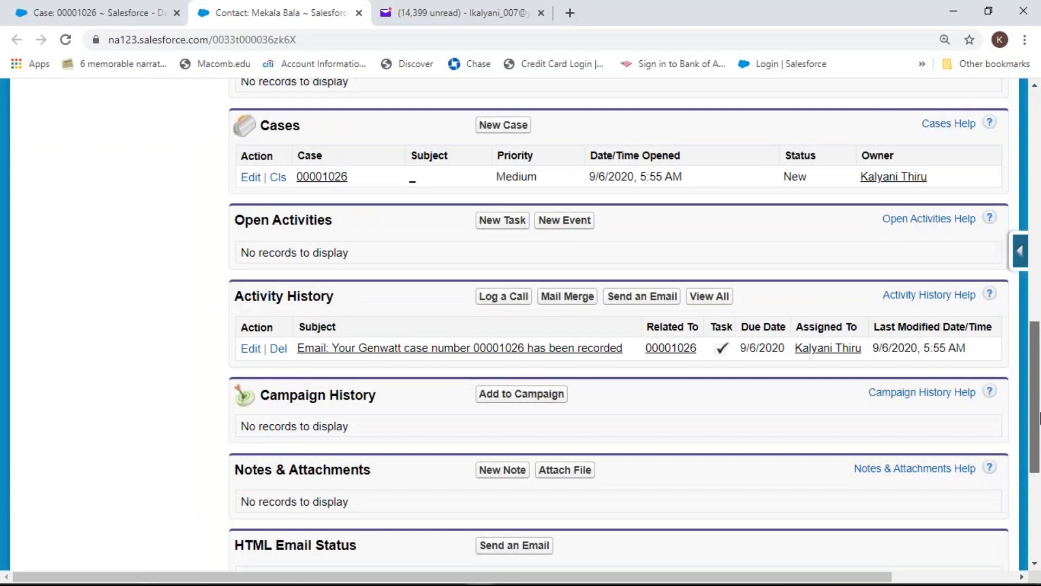
drag(1039, 417, 1039, 417)
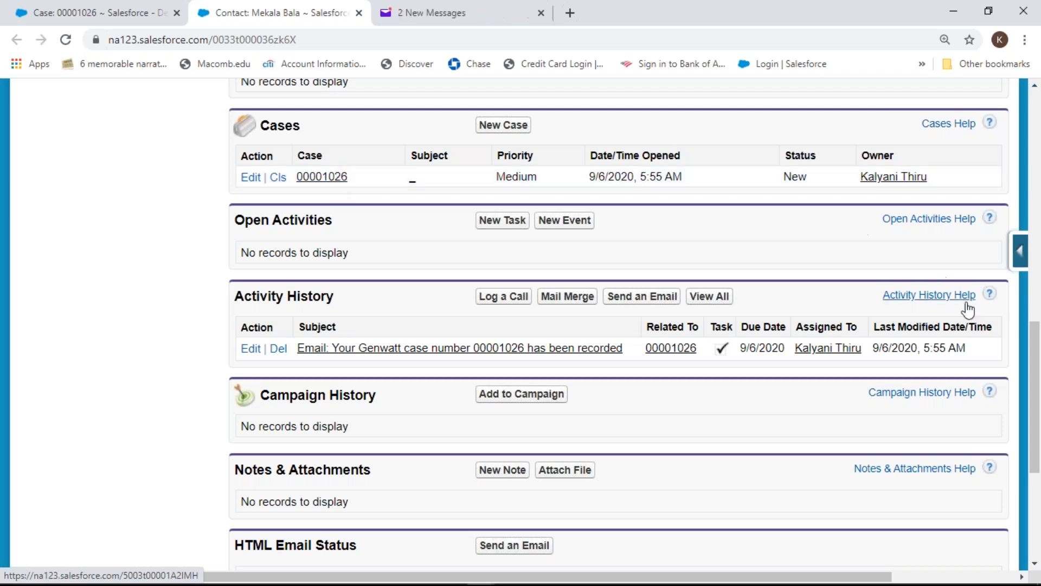
drag(1036, 374, 1035, 147)
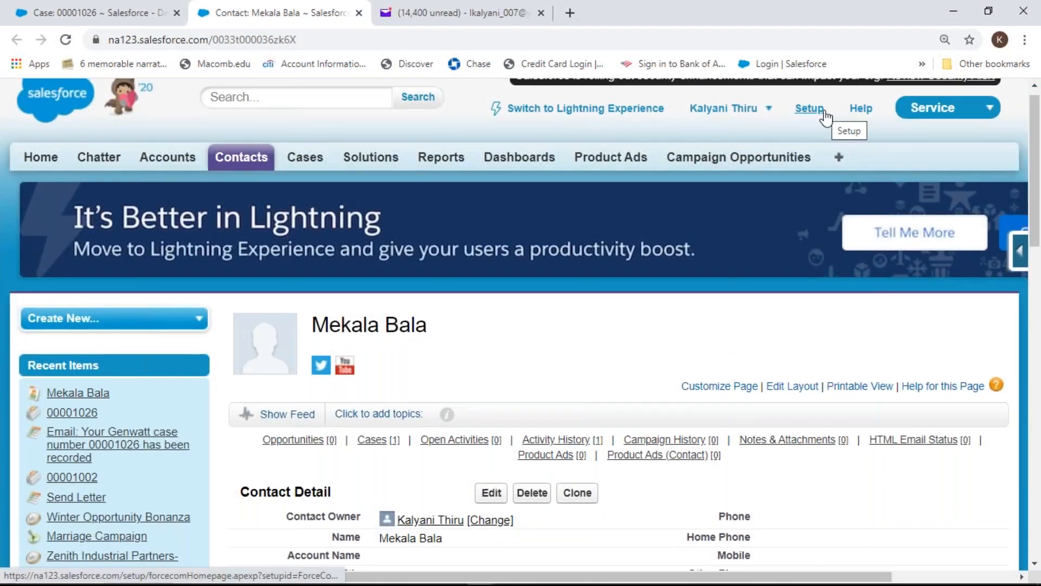
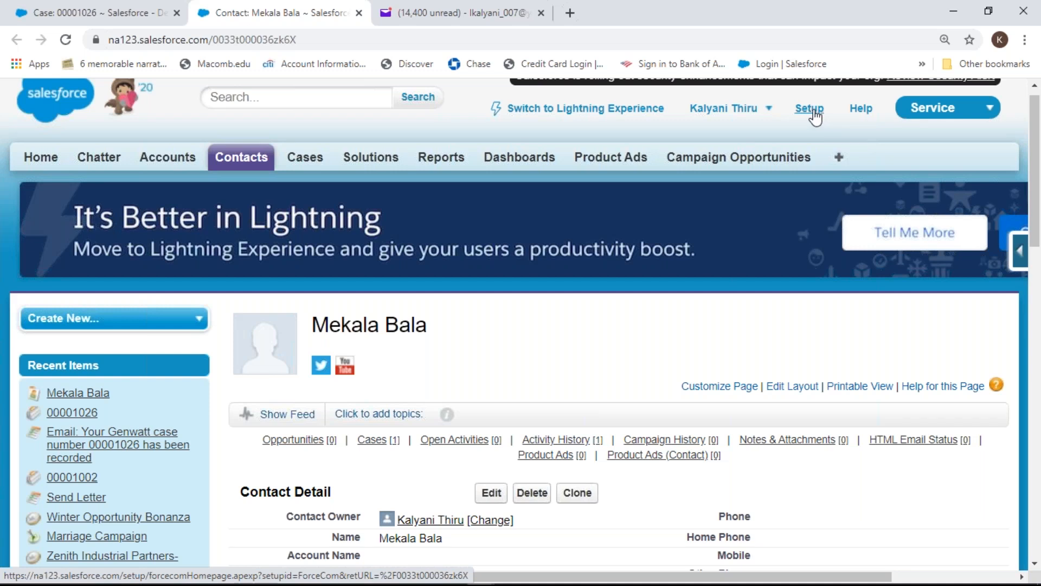
Open Setup and filter Quick Find with 'email-' to list Customize > Cases > Email-to-Case
click(815, 115)
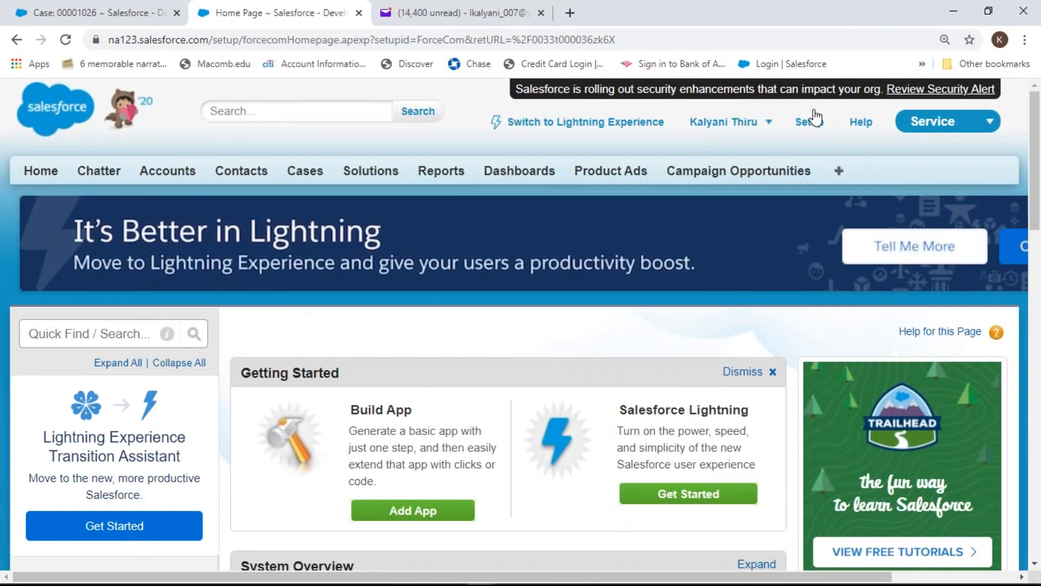
click(141, 334)
text(ema)
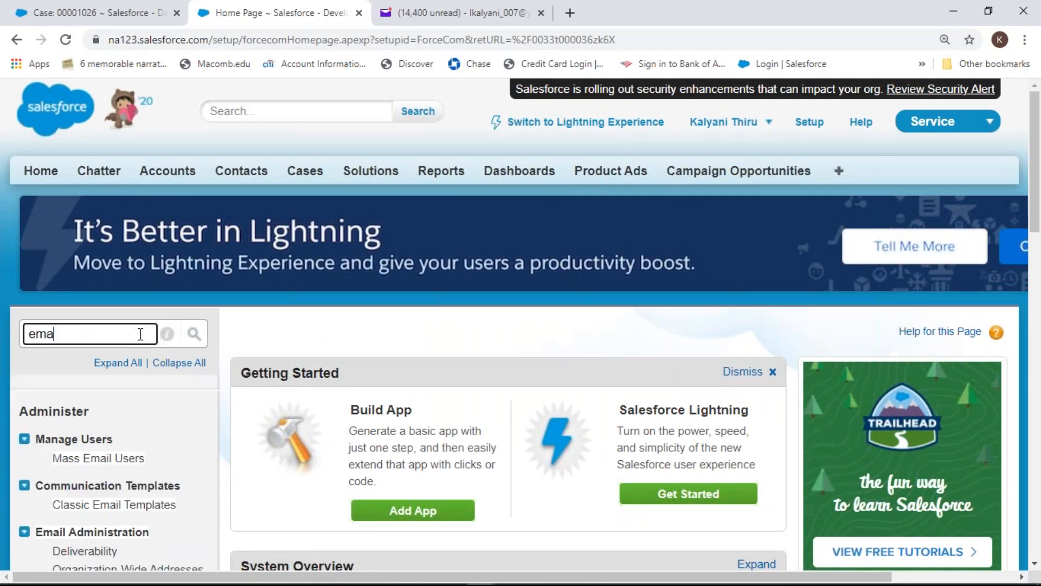
text(il to )
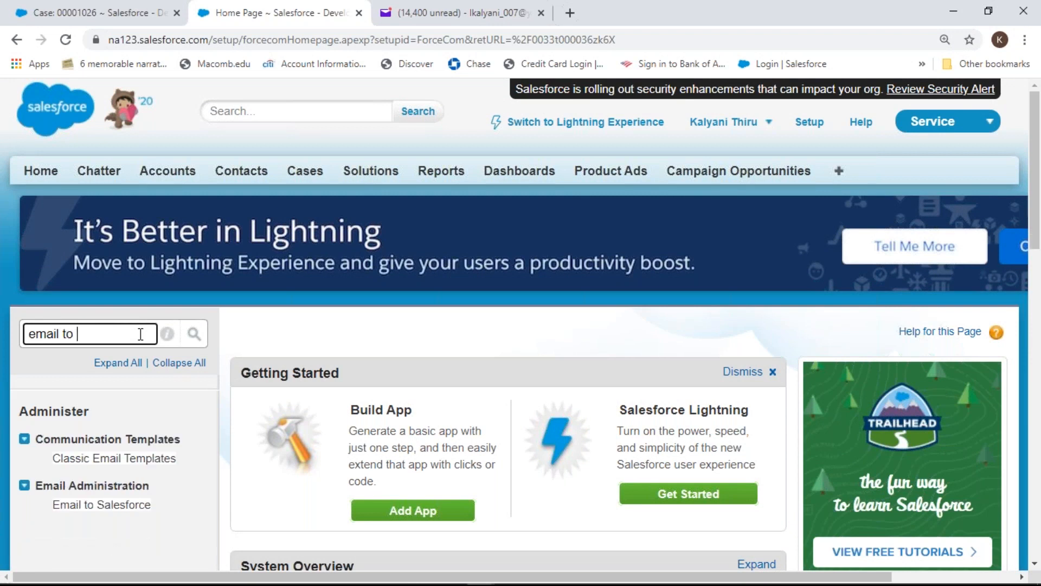
text(case)
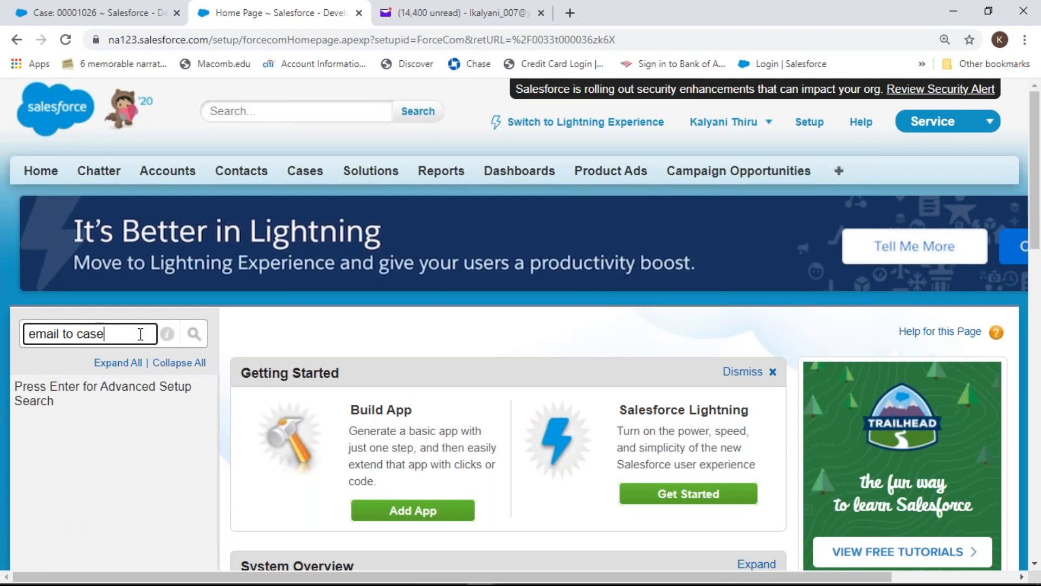
key(BackSpace)
key(BackSpace)
key(BackSpace)
key(BackSpace)
key(BackSpace)
key(BackSpace)
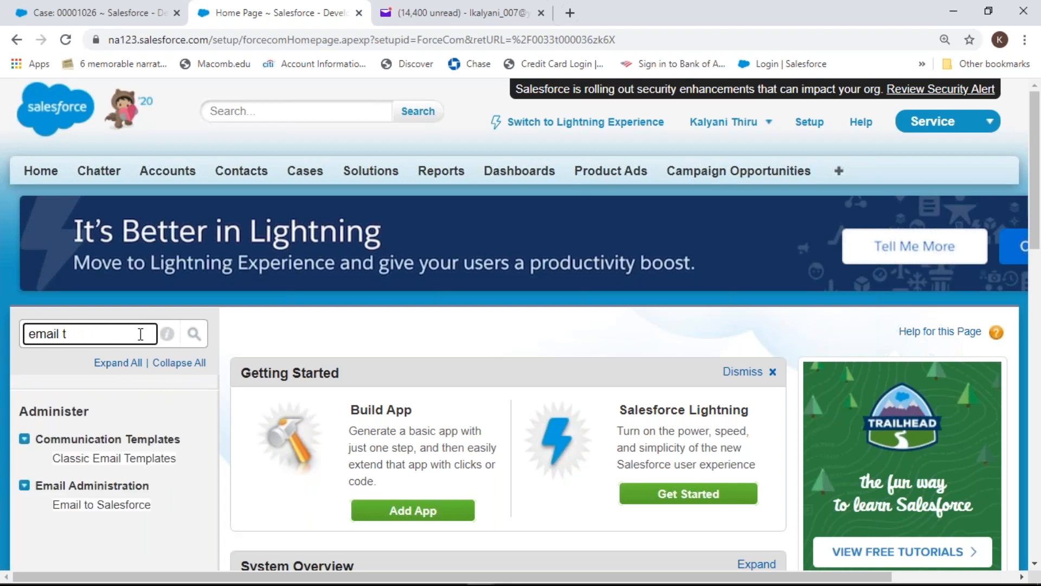
key(BackSpace)
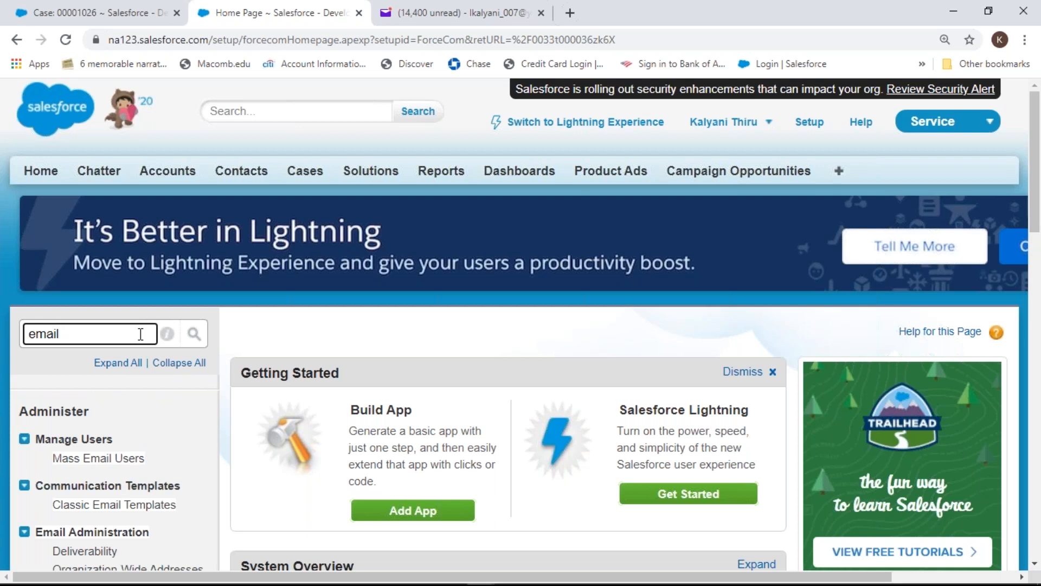
text(-)
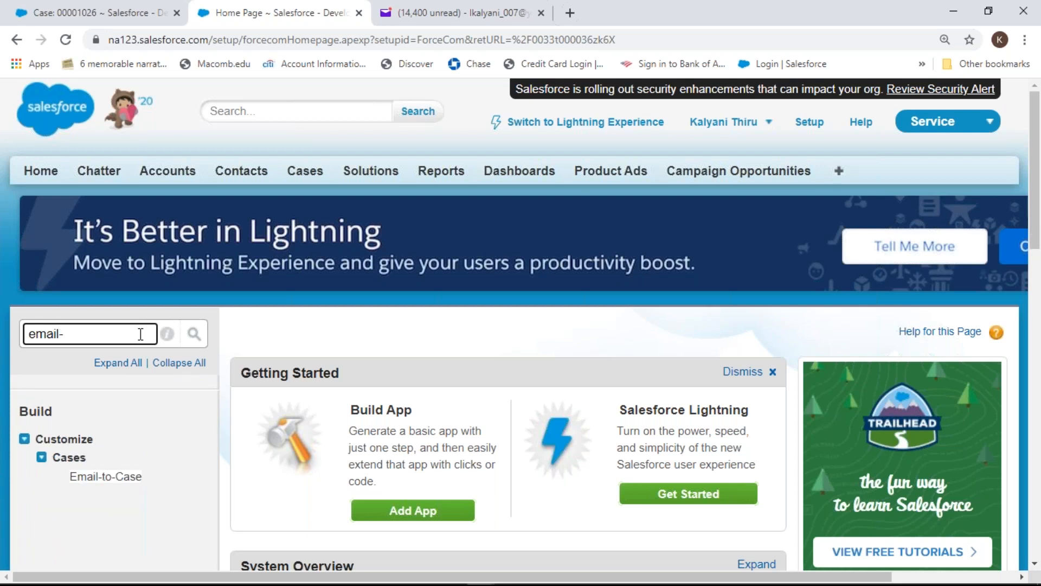
Open Email-to-Case, continue past its introduction, and scroll to the Email-to-Case Settings section
click(115, 477)
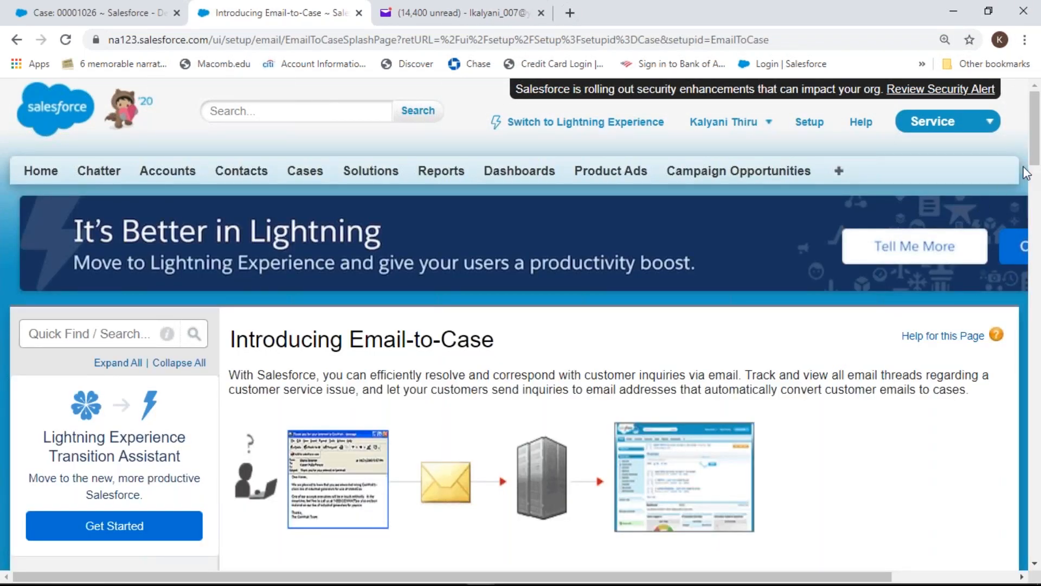
drag(1037, 153, 1037, 189)
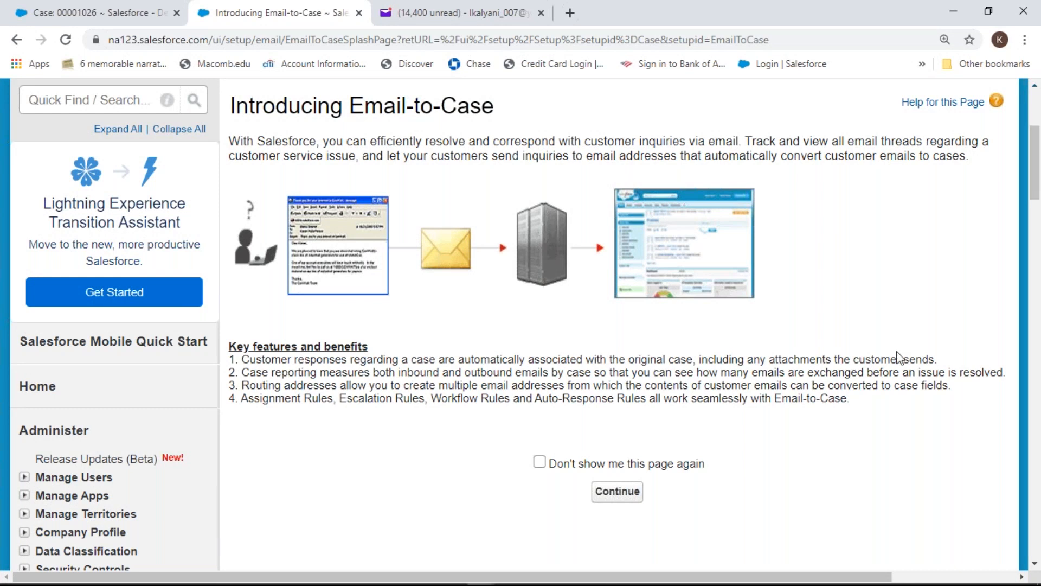
click(615, 494)
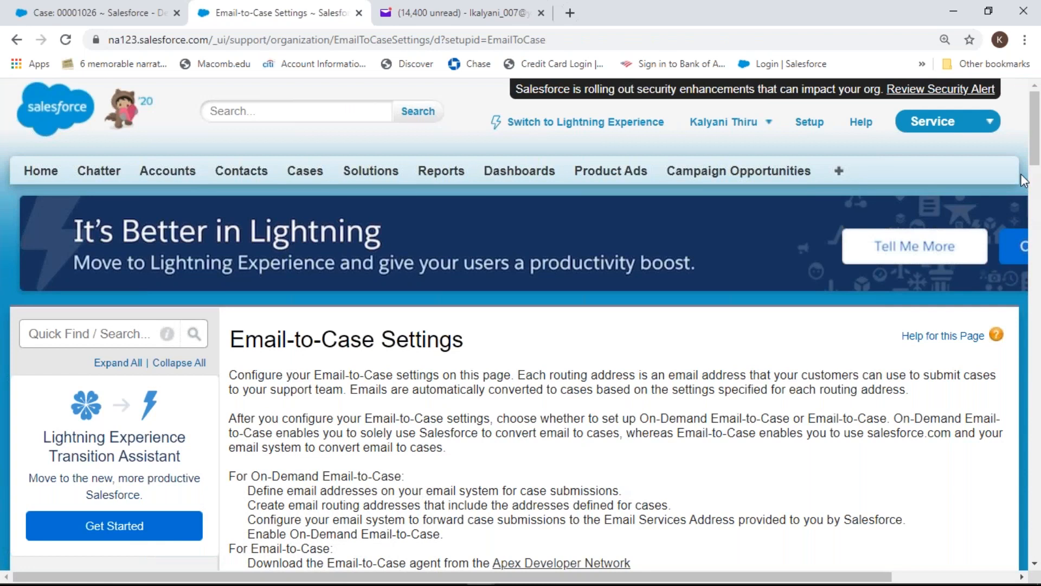
drag(1037, 161, 1038, 191)
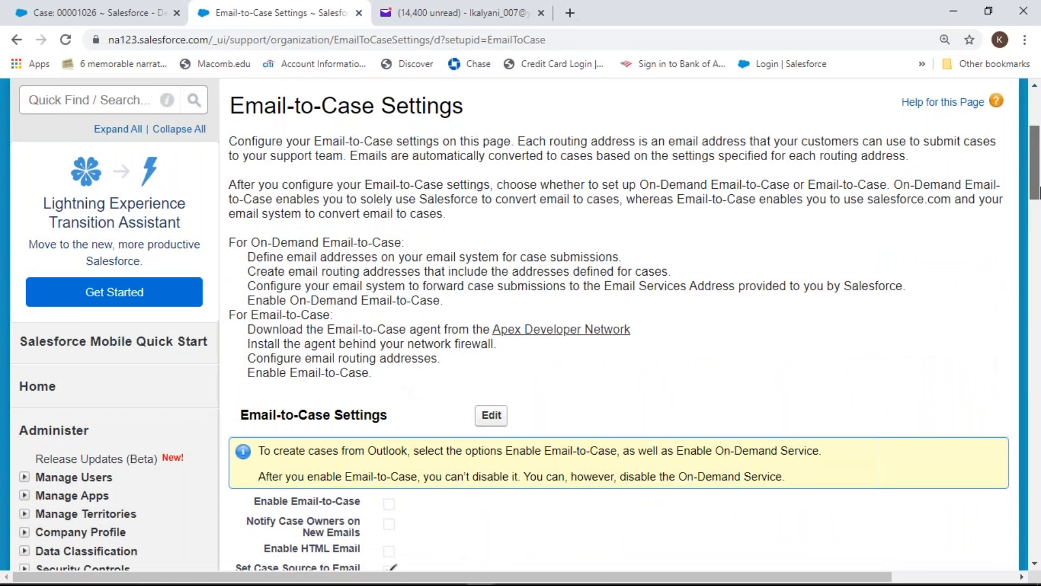
drag(1037, 192, 1038, 198)
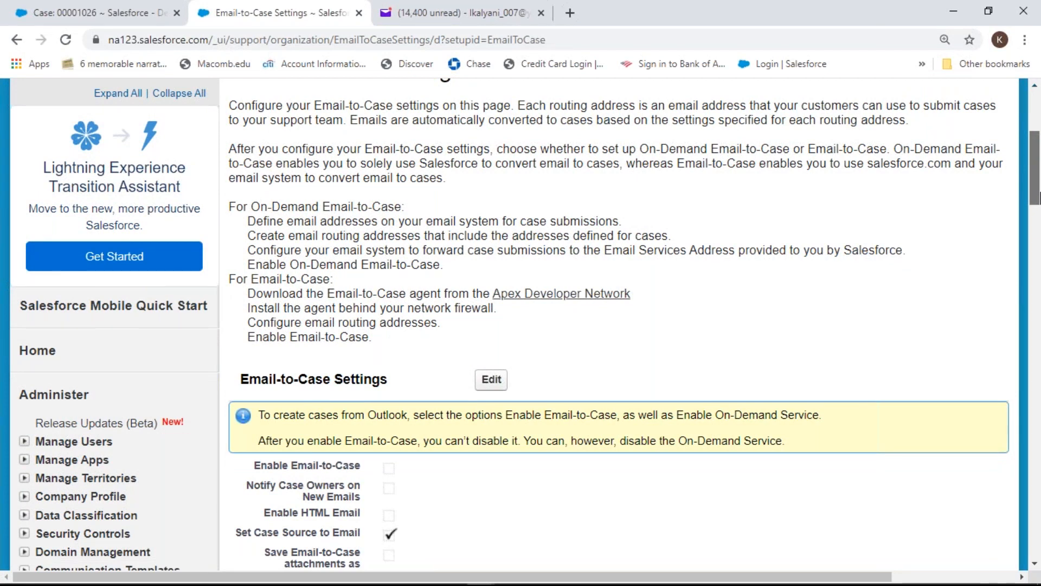
drag(1038, 195, 1038, 235)
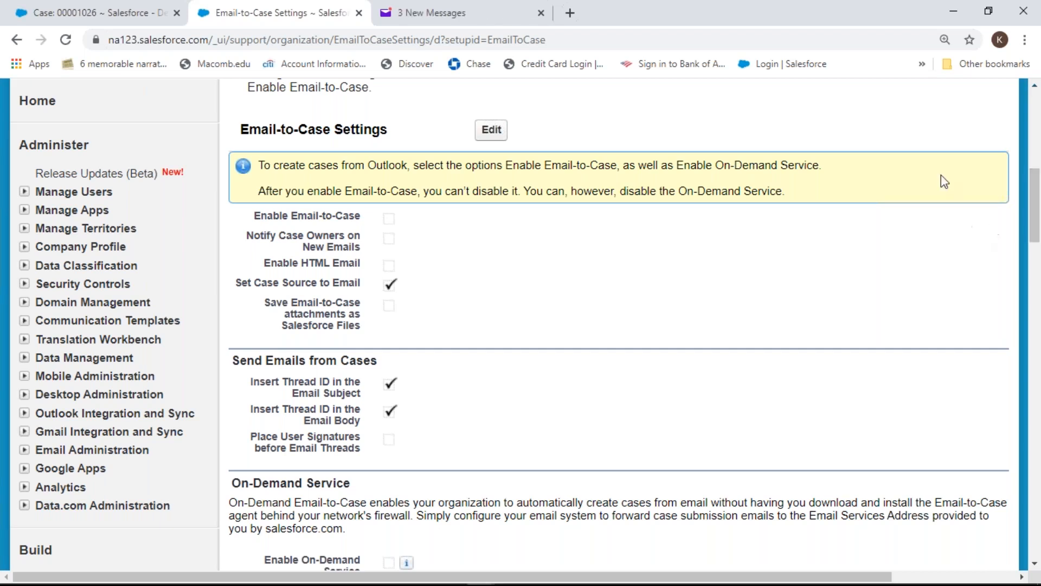
Edit the settings to check Enable Email-to-Case, leave On-Demand Service unchecked, and save
click(492, 131)
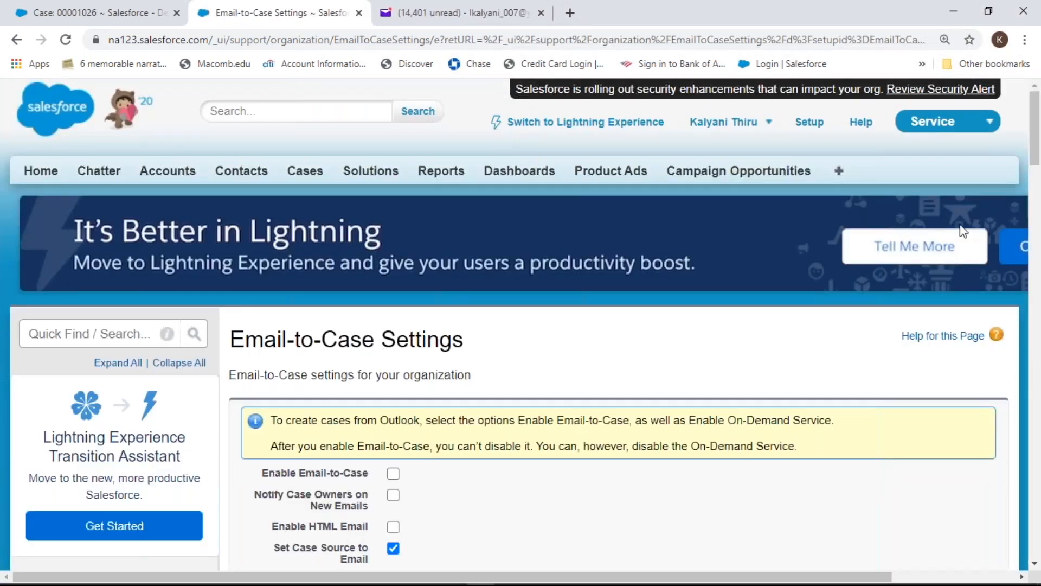
scroll(1036, 162, down, 5)
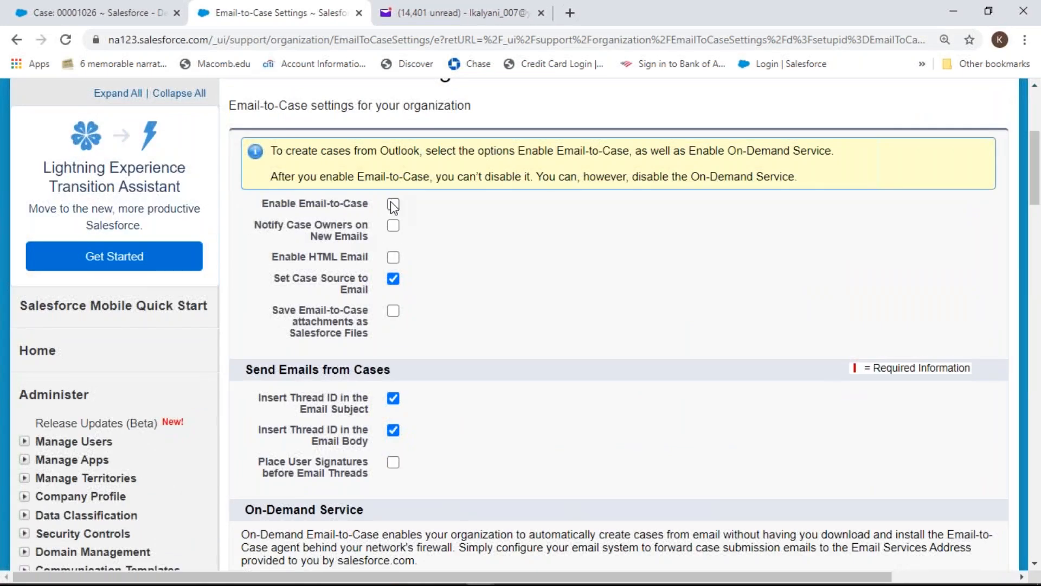
click(393, 206)
click(395, 205)
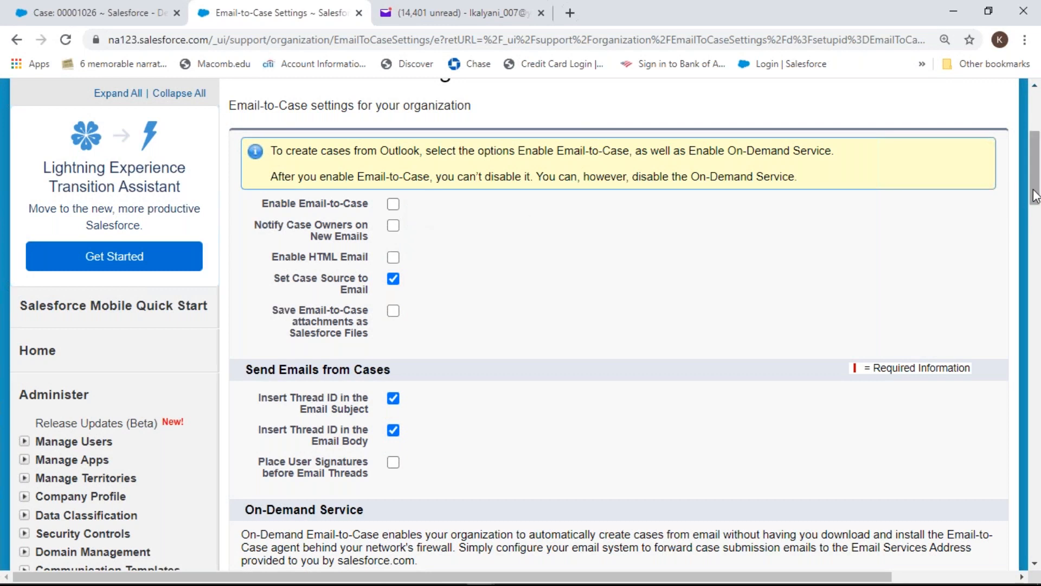
drag(1037, 198, 1037, 241)
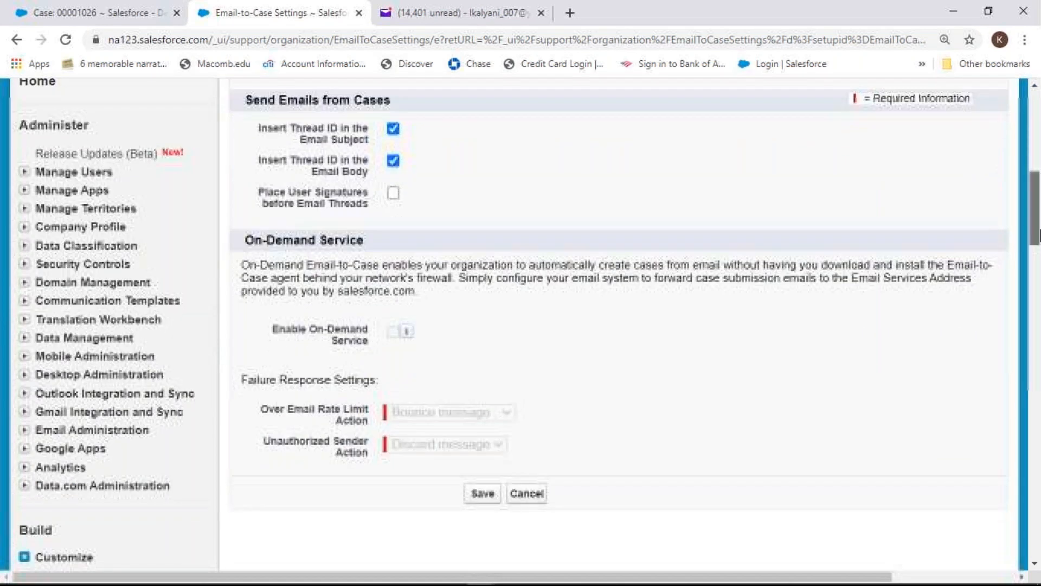
mouse_move(404, 337)
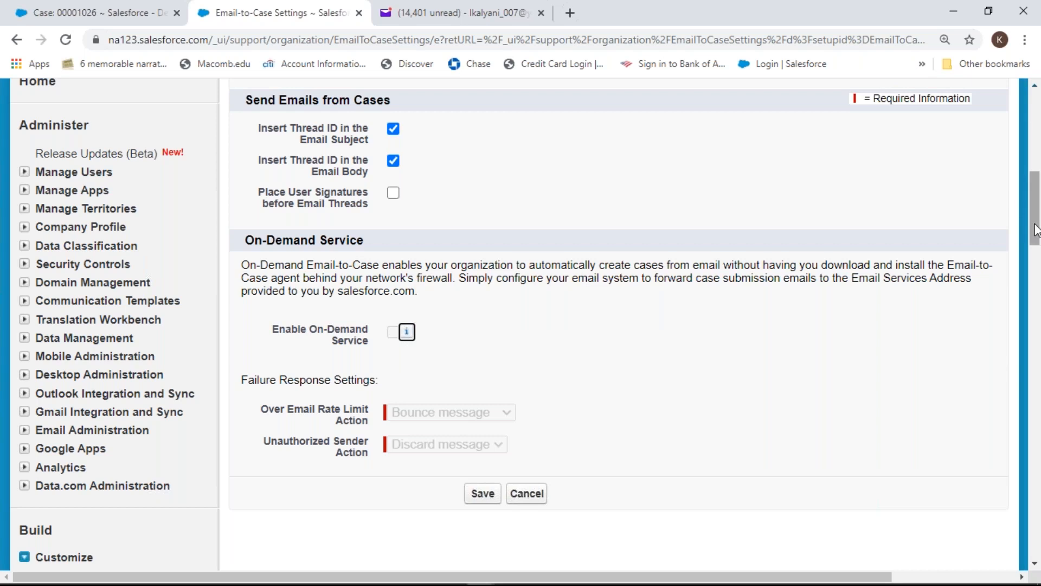
drag(1036, 230, 1036, 189)
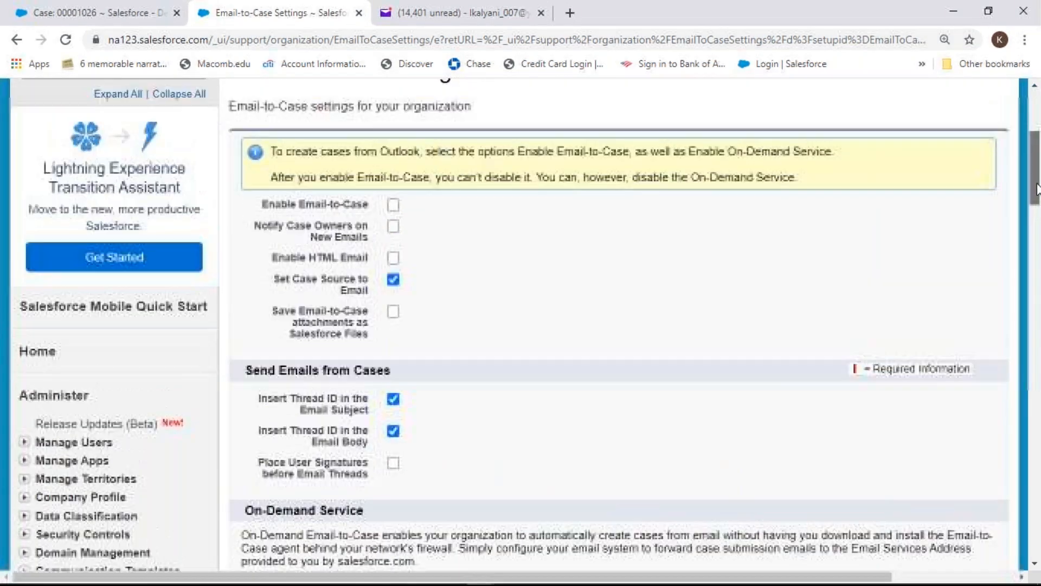
click(394, 206)
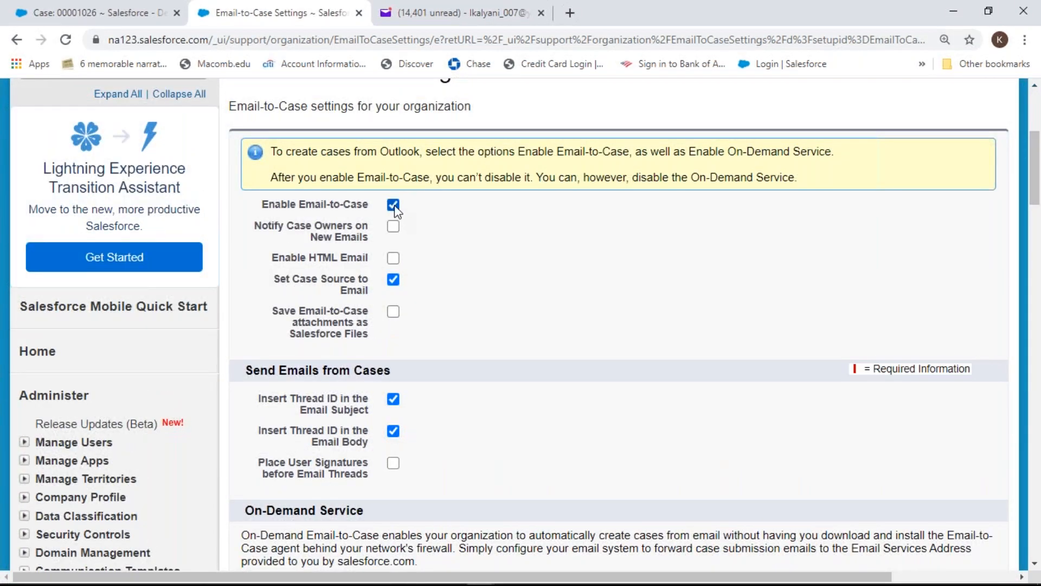
drag(1035, 195, 1038, 253)
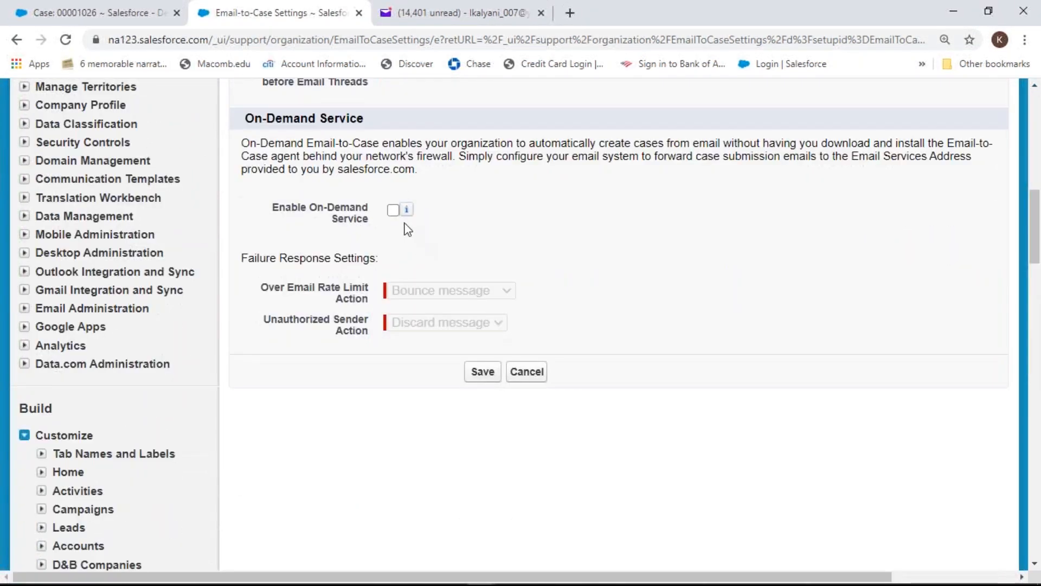
click(394, 211)
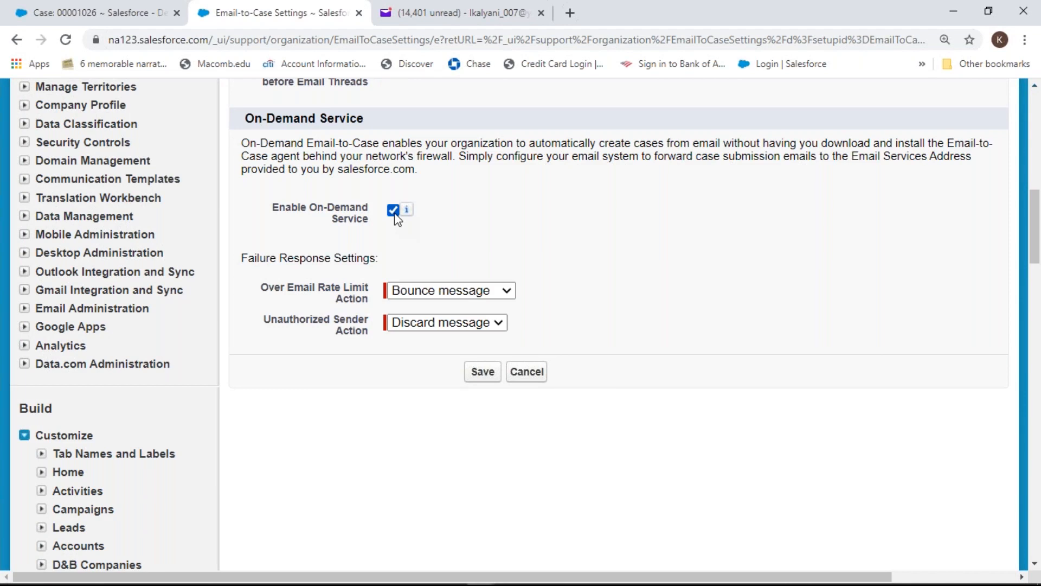
click(394, 213)
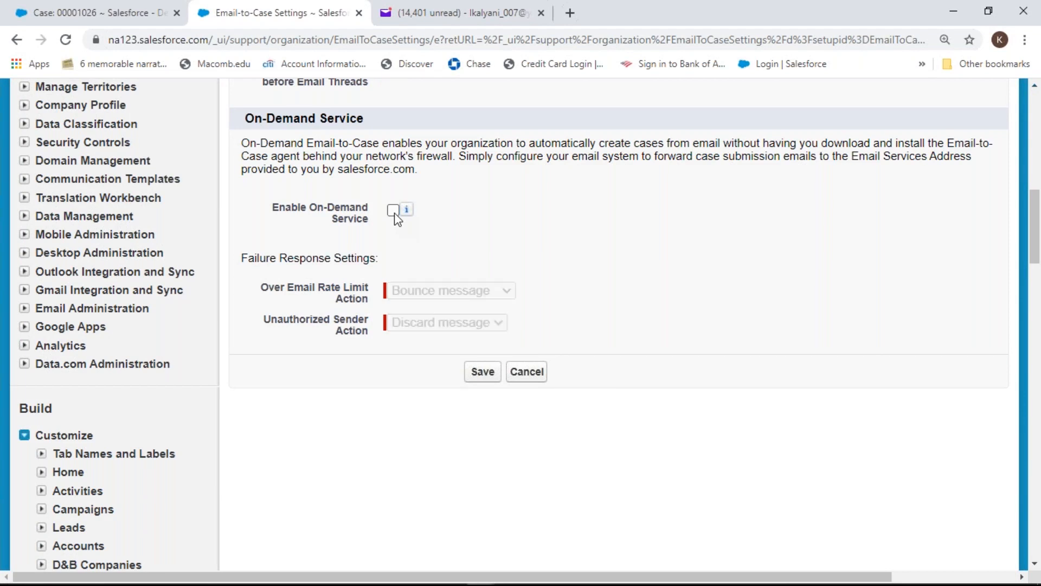
click(480, 377)
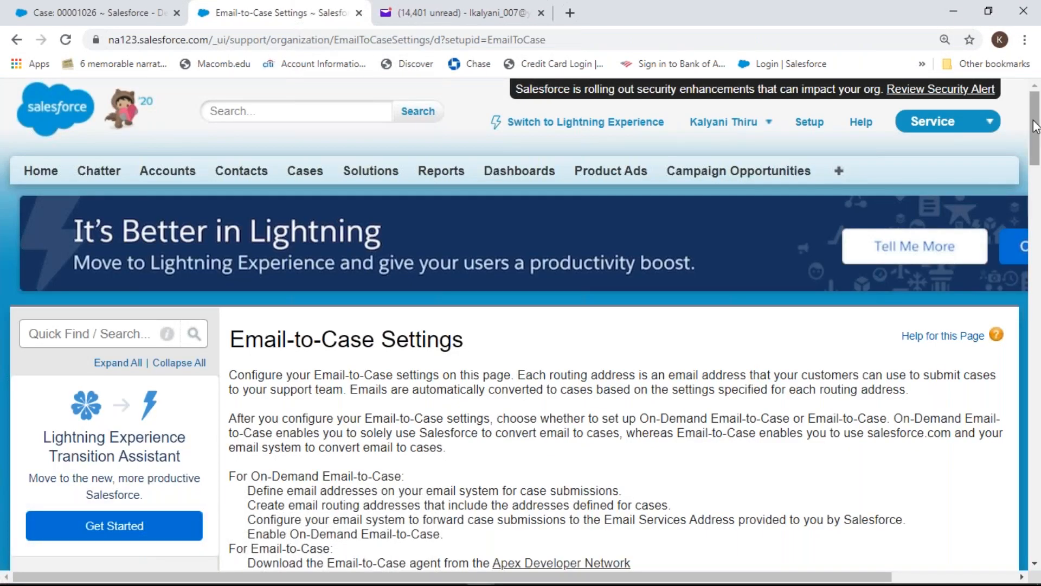
Scroll to the Routing Addresses section and add a new routing address
drag(1040, 129, 1038, 252)
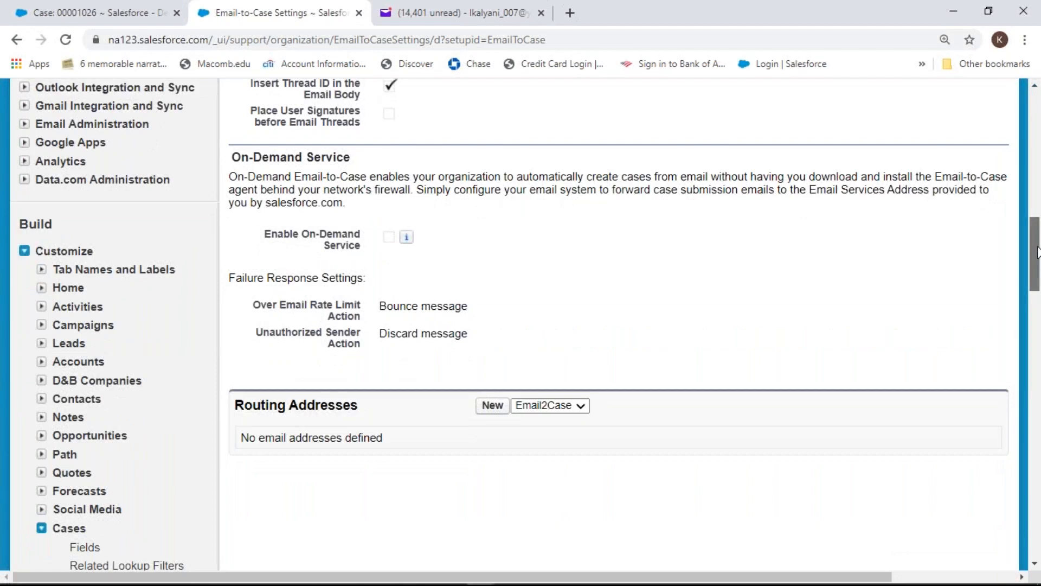
drag(1038, 253, 1038, 203)
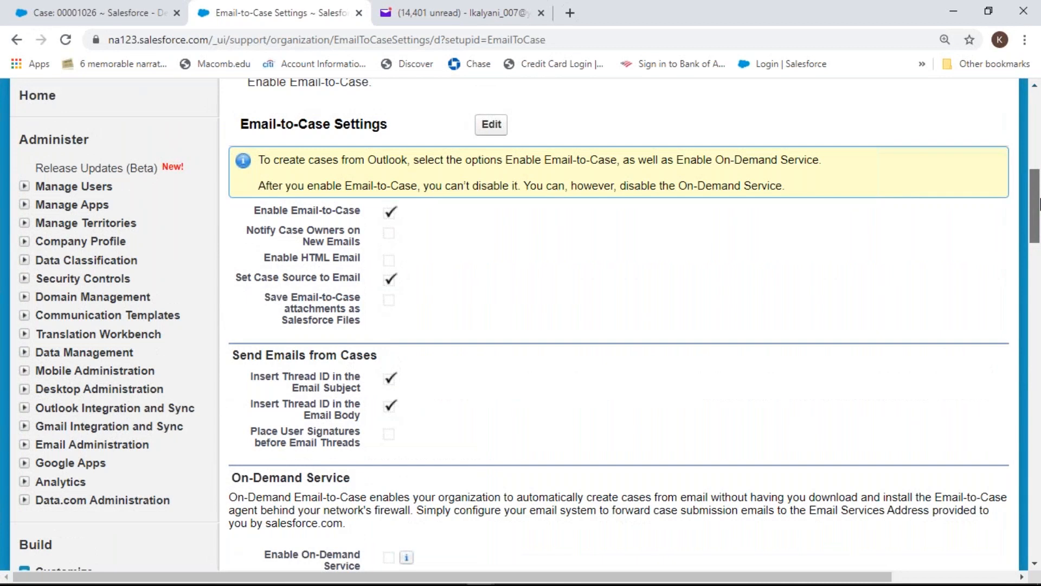
drag(1039, 204, 1039, 246)
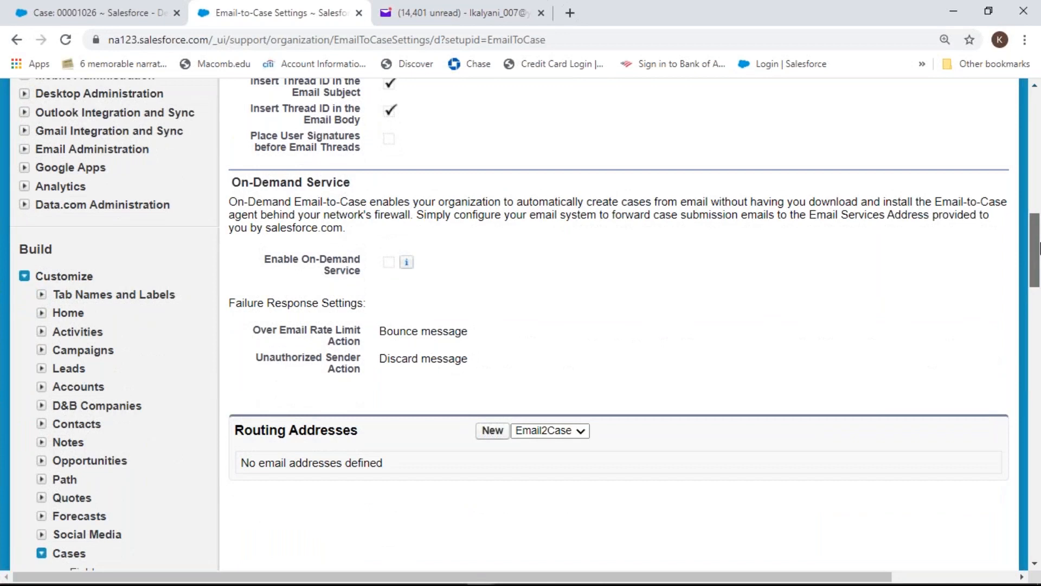
click(498, 433)
Enter Routing Name 'test email to case' and fill in the routing e-mail address
click(426, 465)
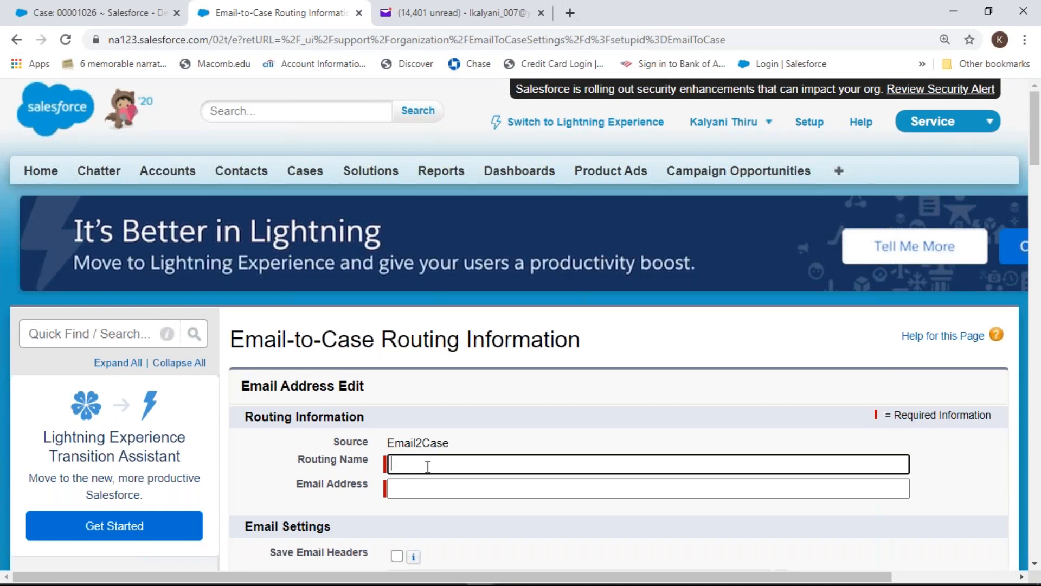
text(test email to case)
click(489, 493)
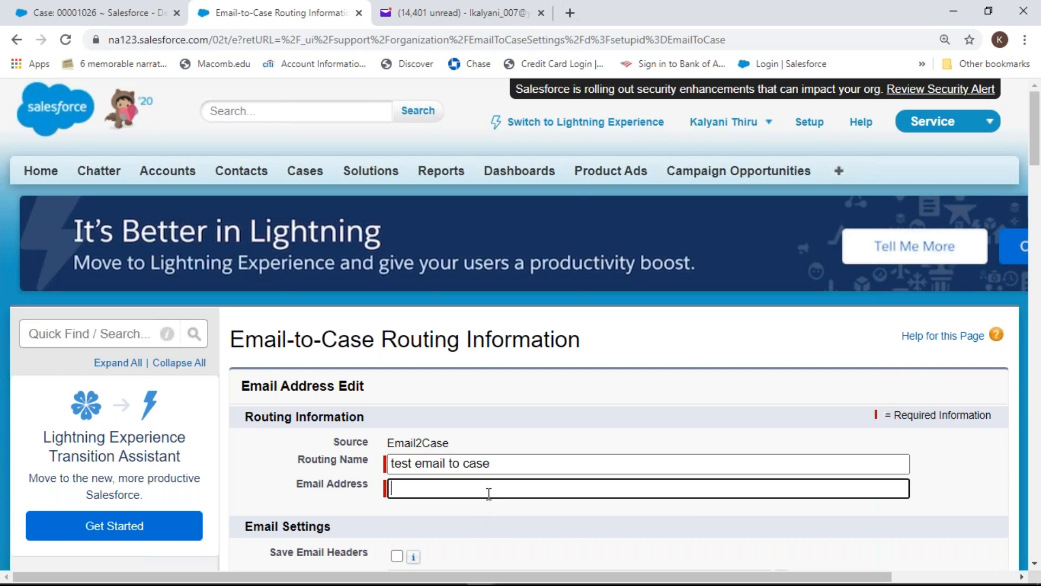
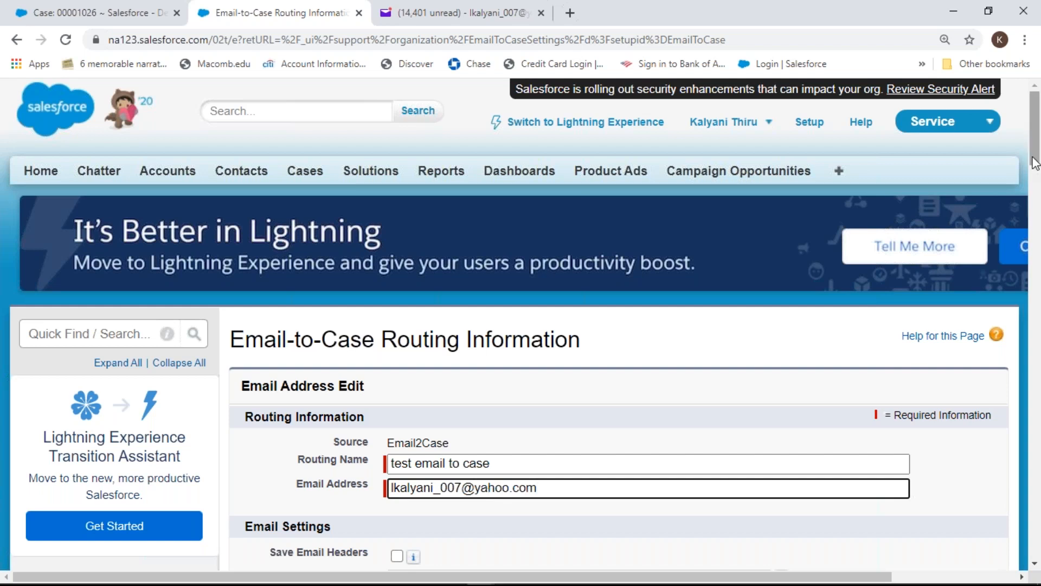
drag(1035, 158, 1038, 231)
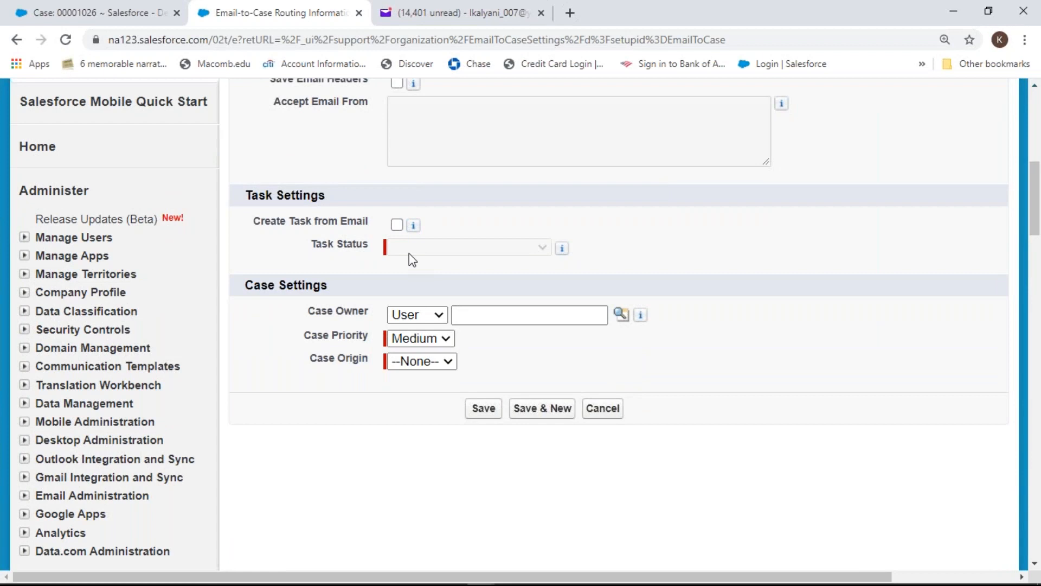
Choose a user through the Case Owner lookup, keeping the owner type as User
click(624, 314)
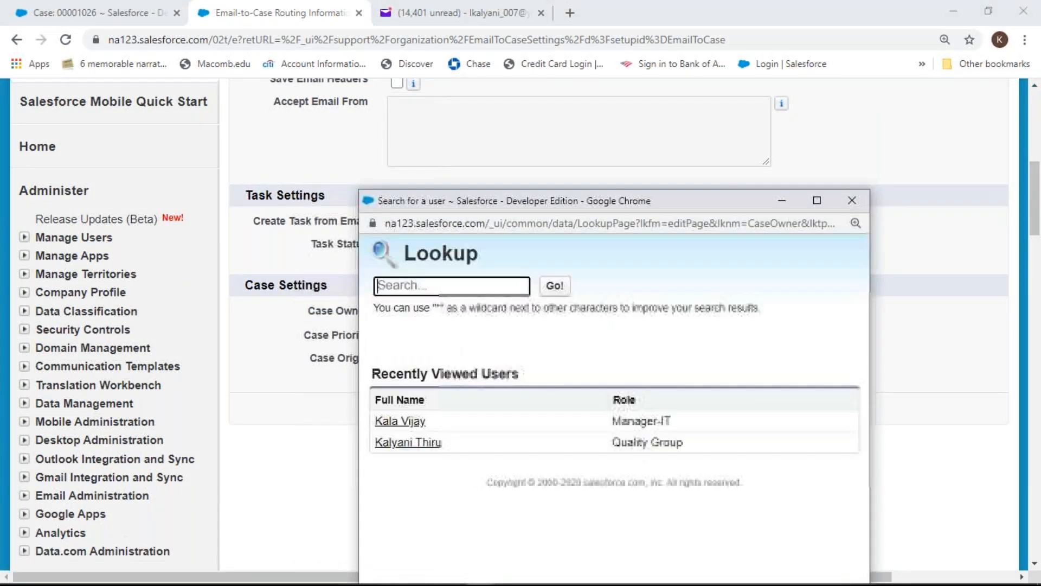
click(414, 442)
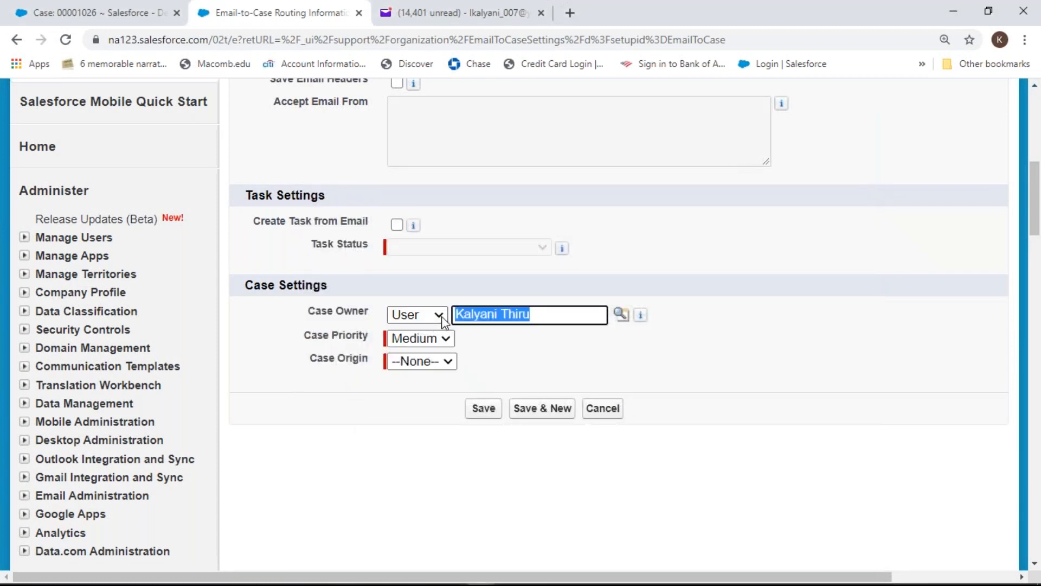
click(440, 316)
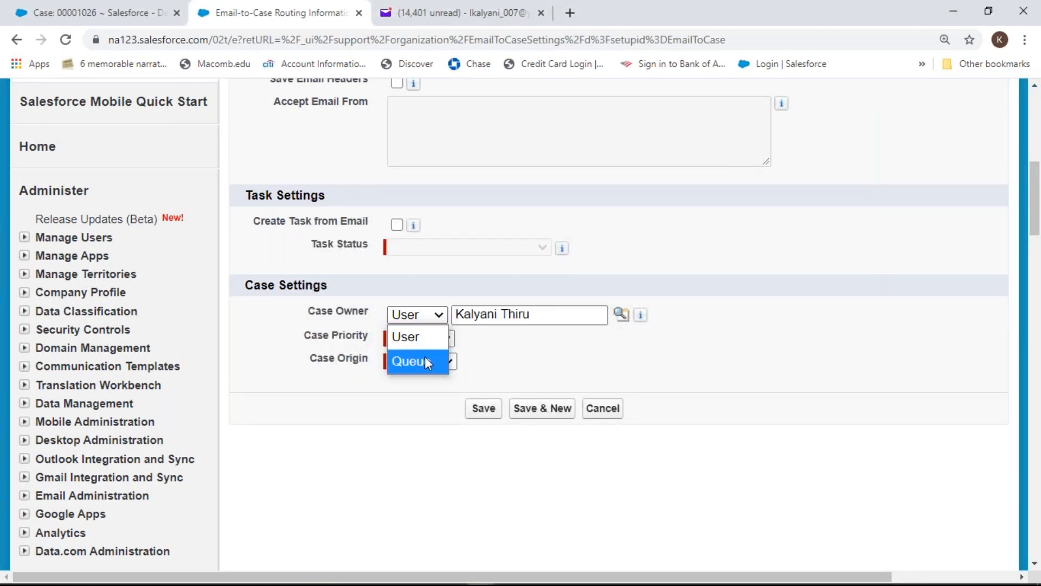
click(428, 342)
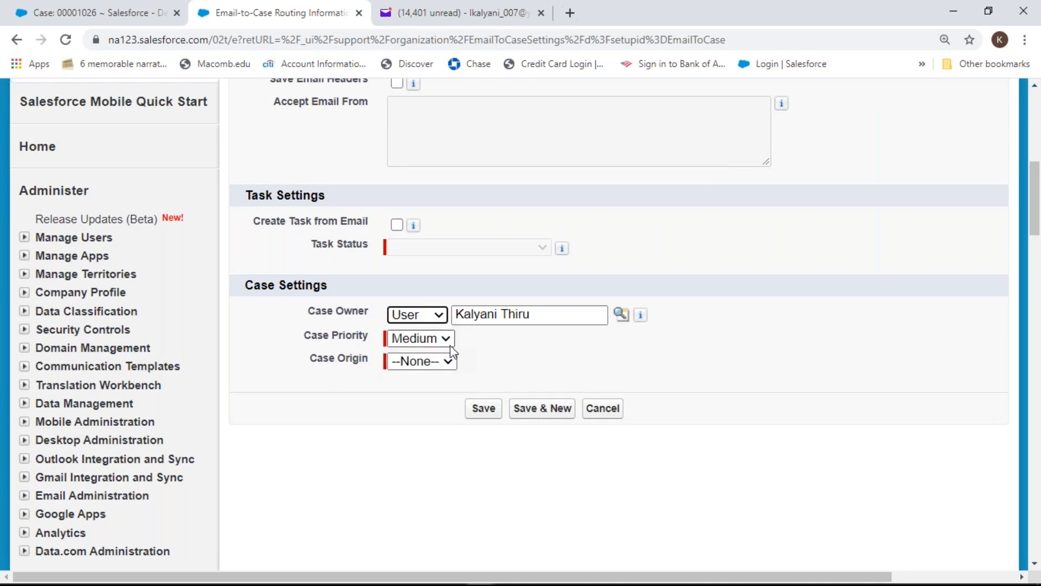
Set Case Priority to Low and Case Origin to Email, then save the routing
click(448, 339)
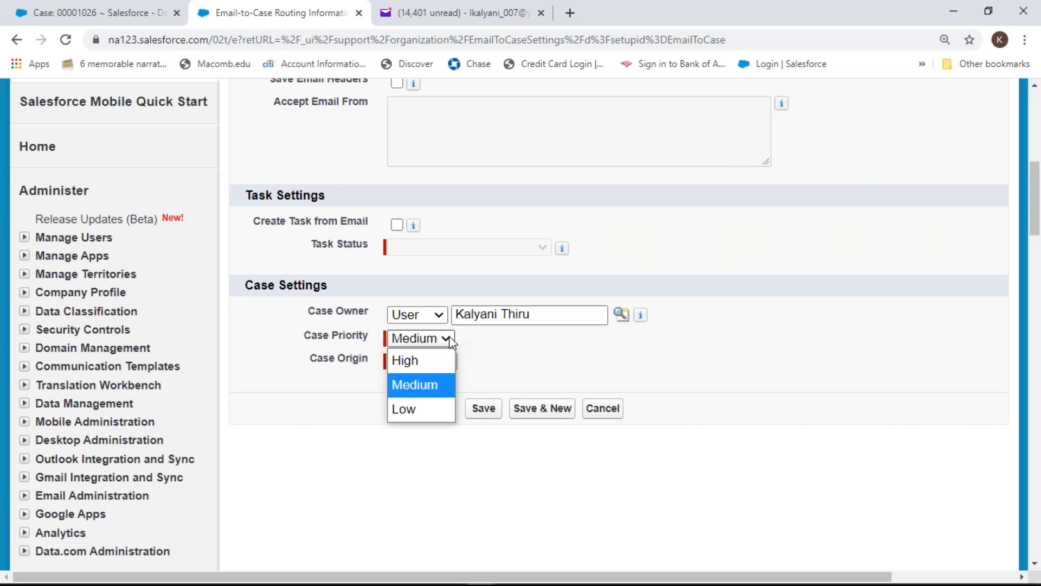
click(407, 409)
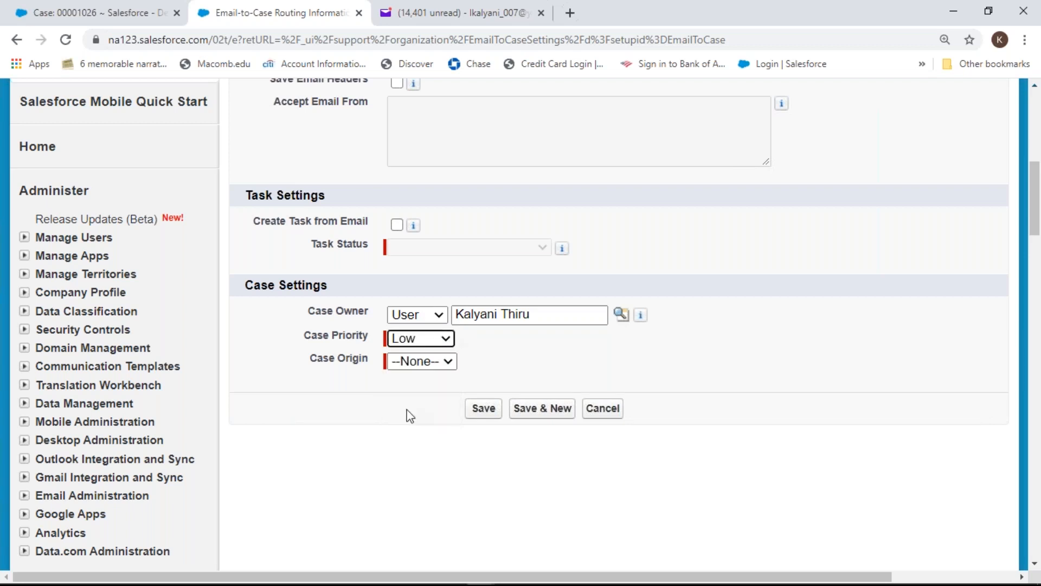
click(449, 363)
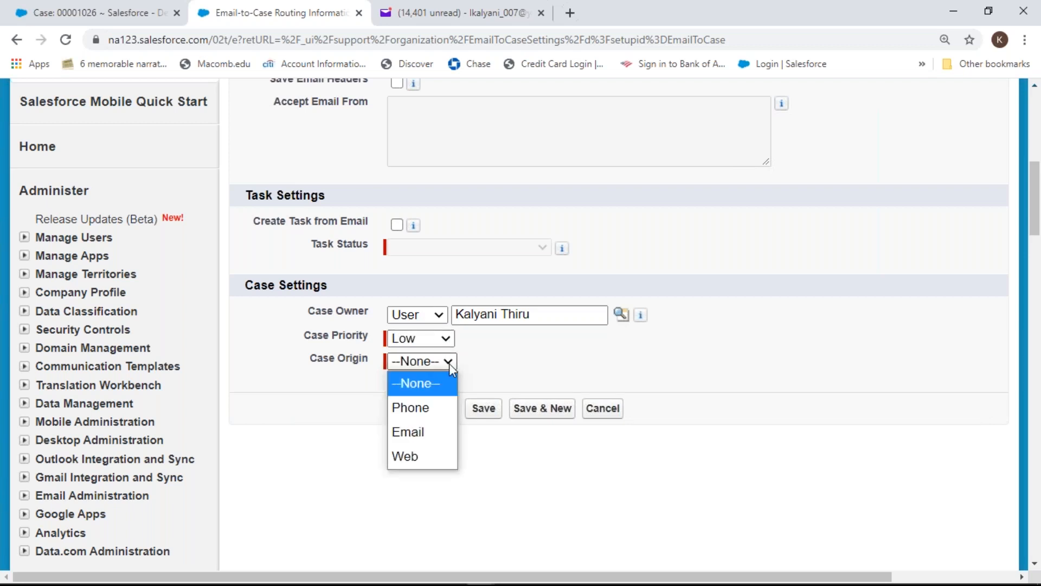
click(422, 431)
click(499, 415)
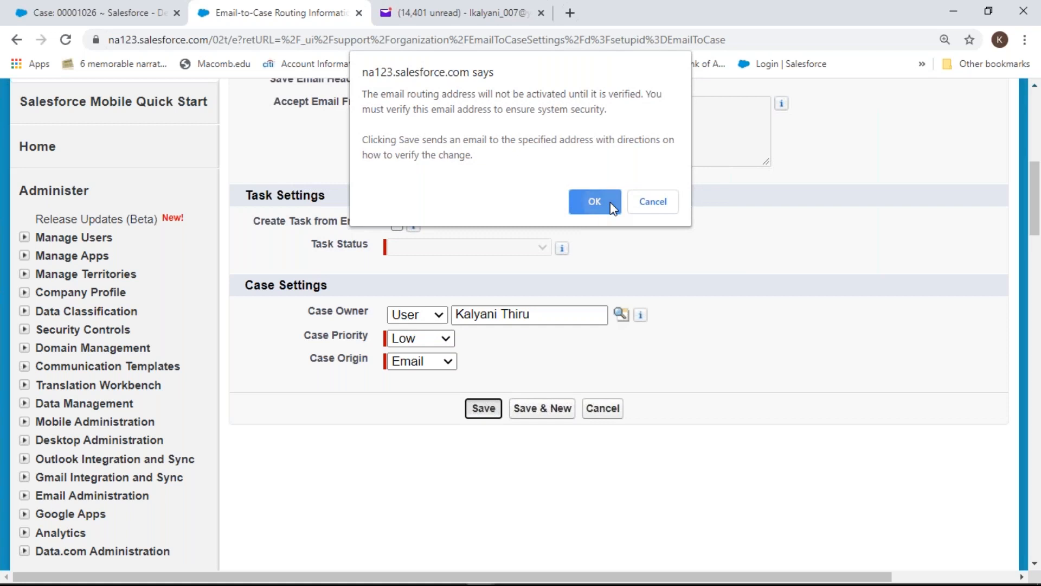
Accept the verification notice, then erase the rejected routing e-mail address
click(594, 202)
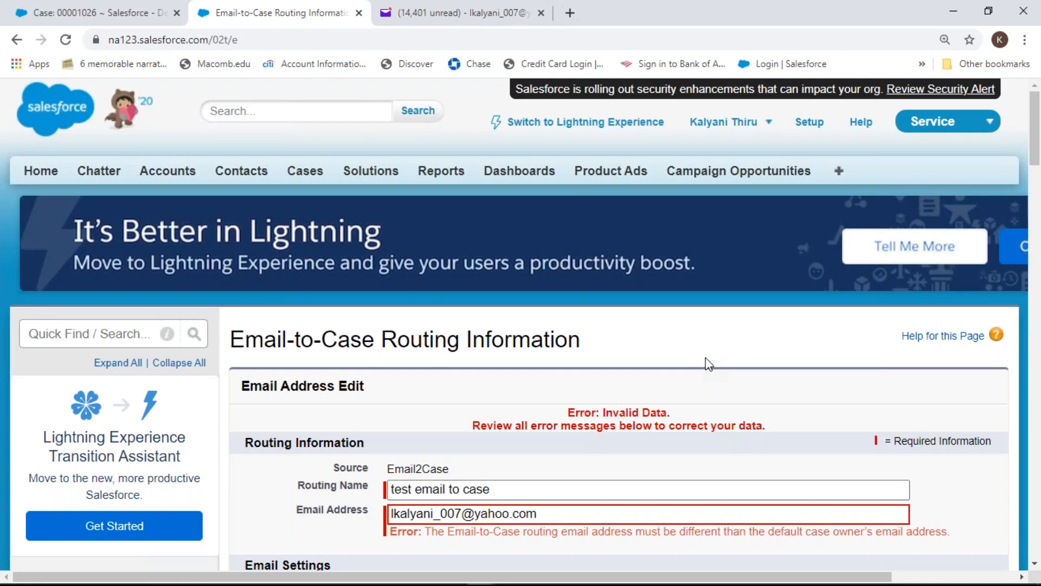
click(562, 514)
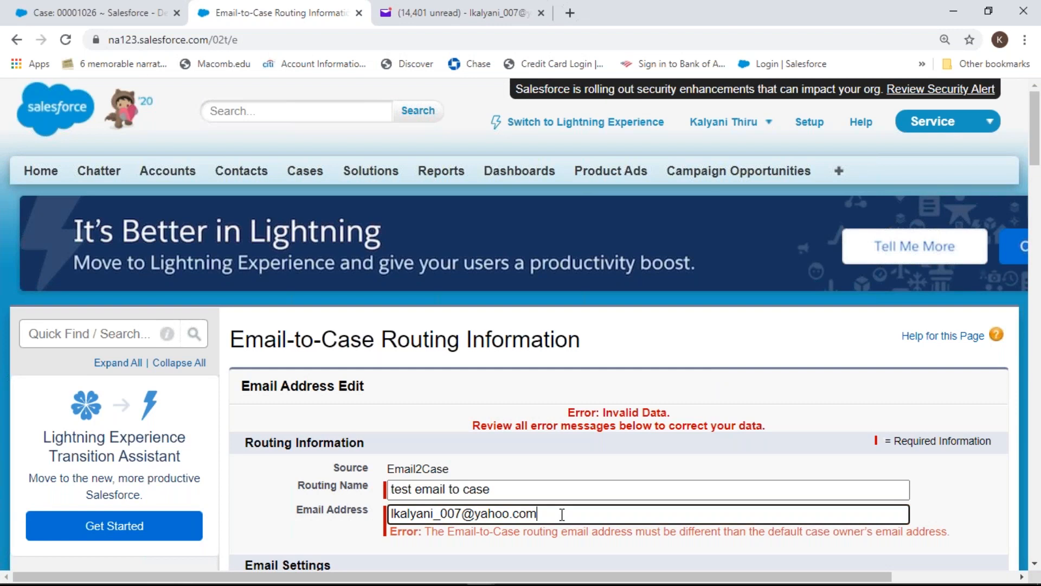
key(BackSpace)
key(BackSpace)
key(BackSpace)
key(BackSpace)
key(BackSpace)
key(BackSpace)
key(BackSpace)
key(BackSpace)
key(BackSpace)
key(BackSpace)
key(BackSpace)
key(BackSpace)
key(BackSpace)
key(BackSpace)
key(BackSpace)
key(BackSpace)
key(BackSpace)
key(BackSpace)
key(BackSpace)
key(BackSpace)
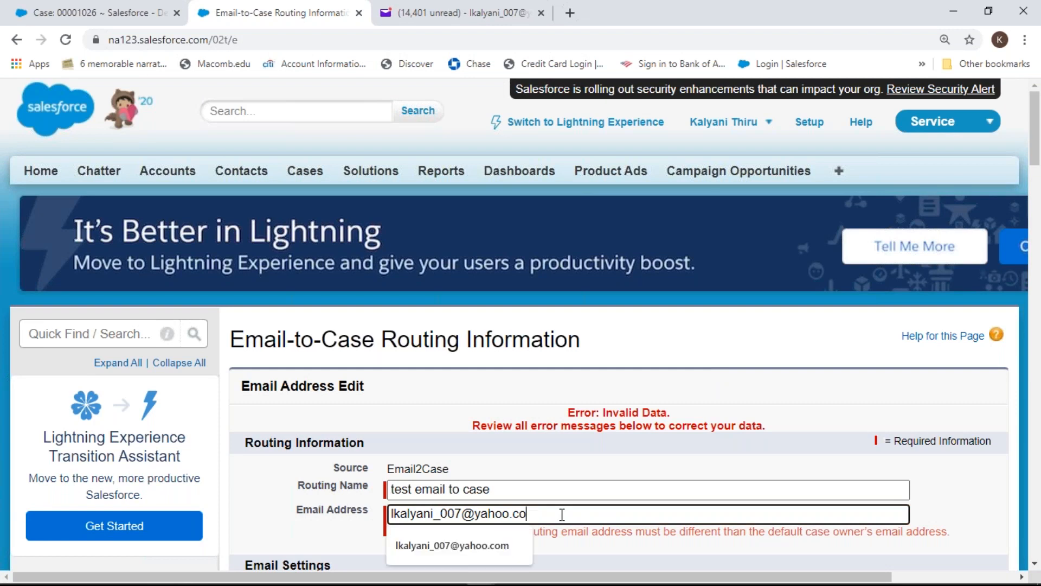
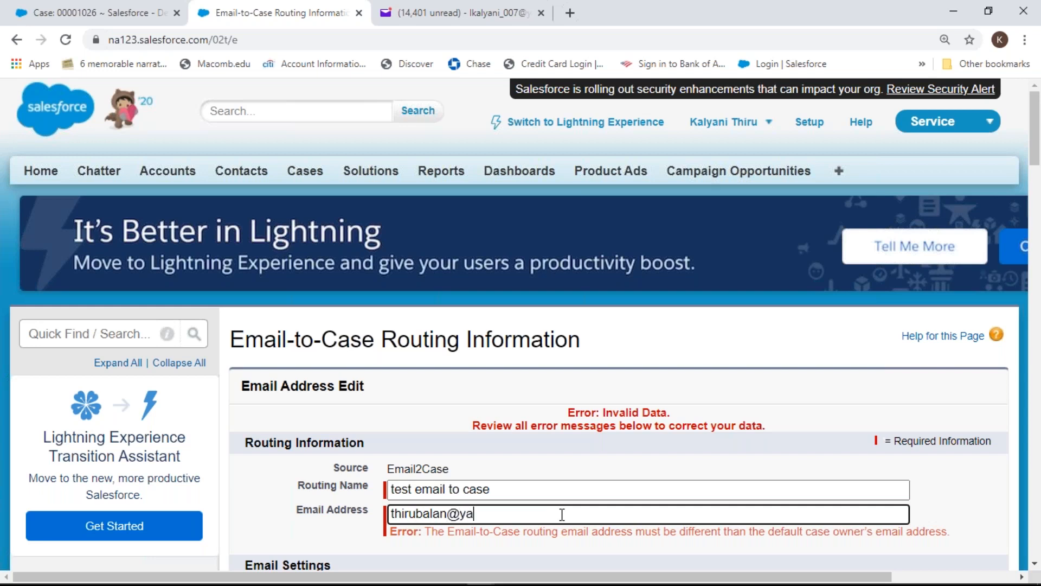
Enter a different routing e-mail address, save, and accept the verification notice
drag(1036, 154, 1038, 233)
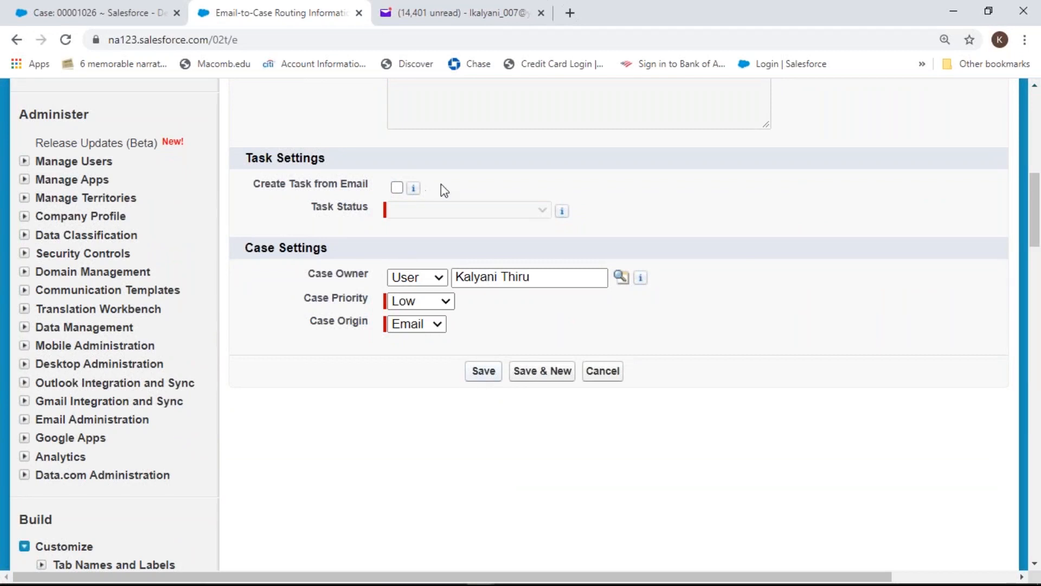
click(563, 212)
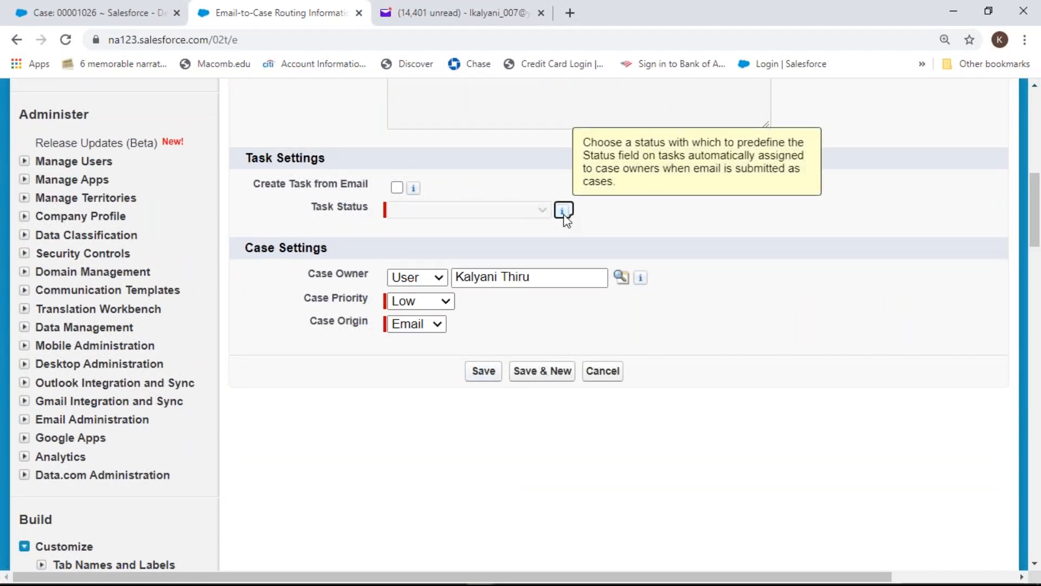
click(482, 372)
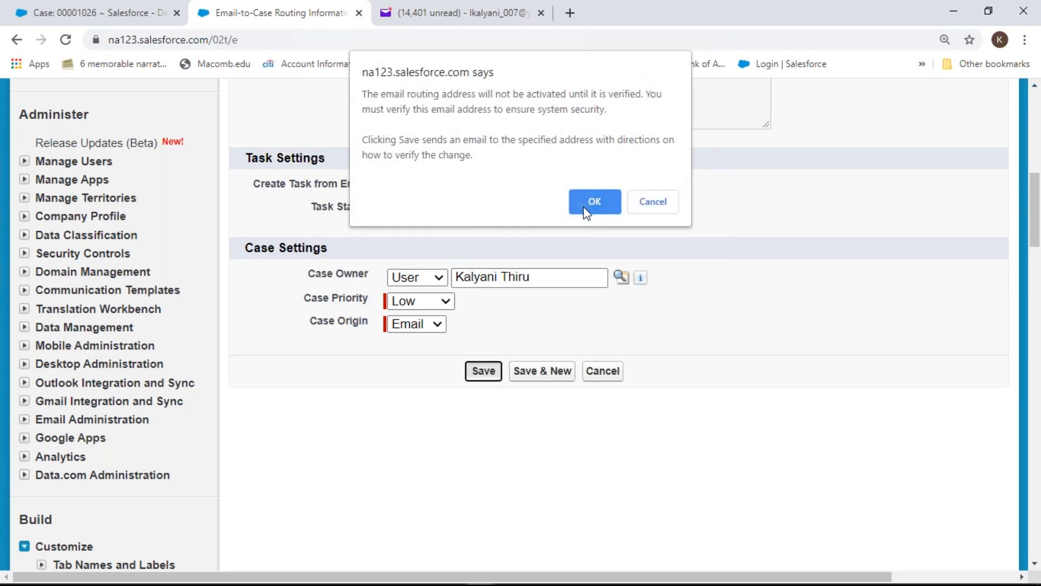
click(584, 207)
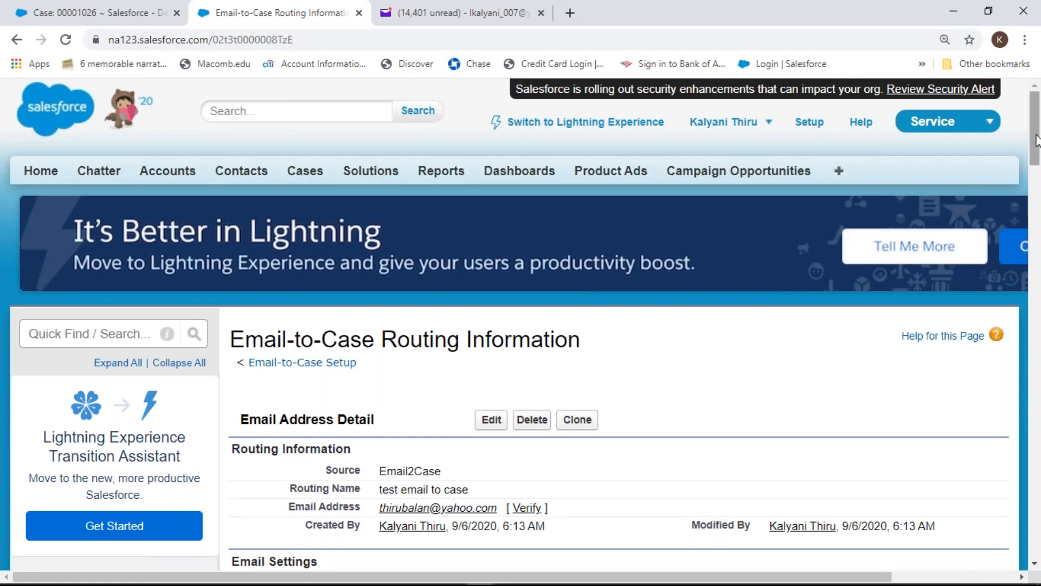
Scroll through the saved routing's Email Address Detail page
drag(1037, 140, 1038, 171)
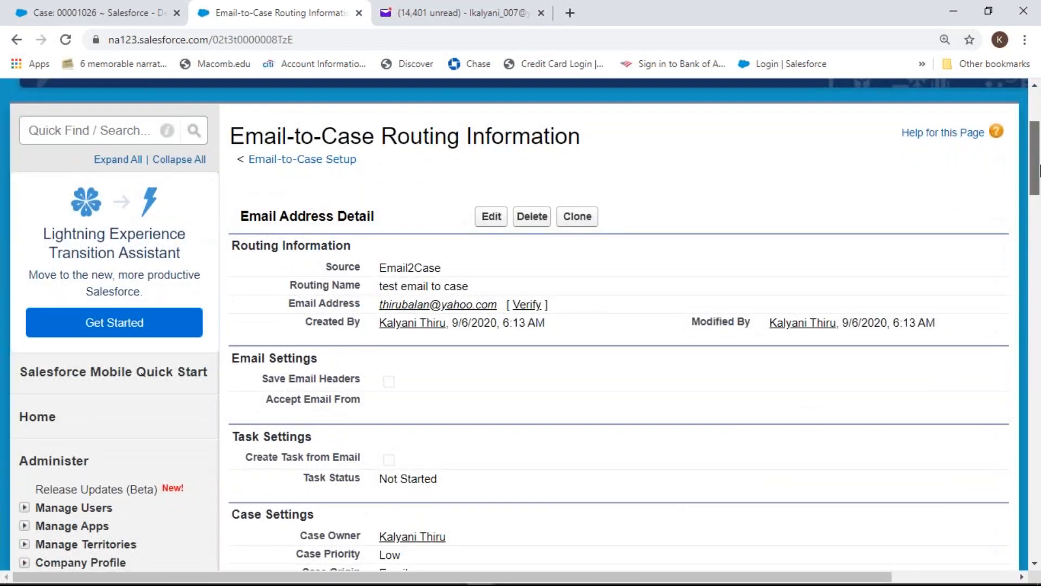
drag(1038, 170, 1038, 179)
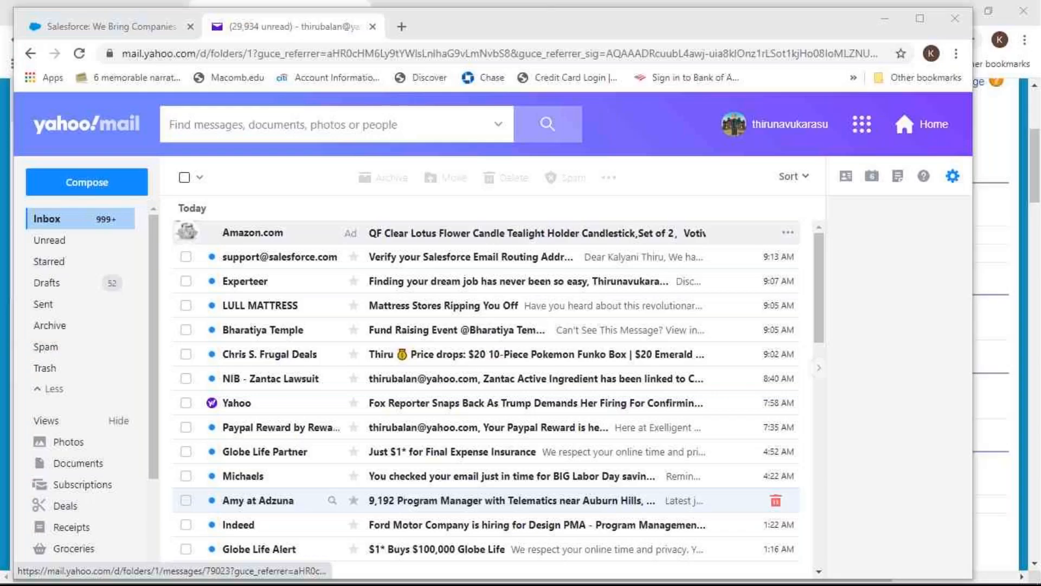
Open the 'Verify your Salesforce Email Routing Address' email, follow its link, and continue to Salesforce
click(445, 266)
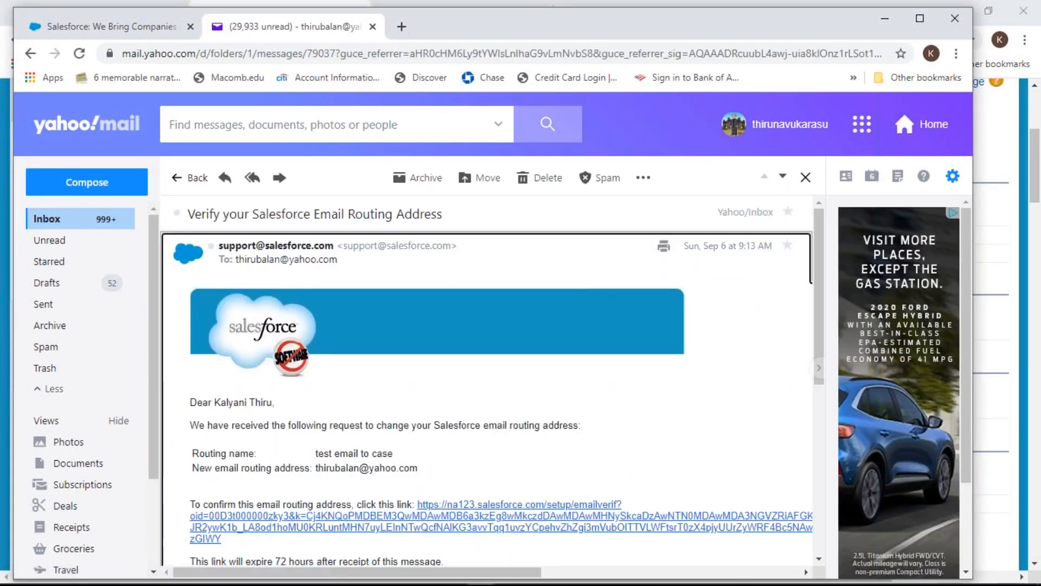
click(422, 514)
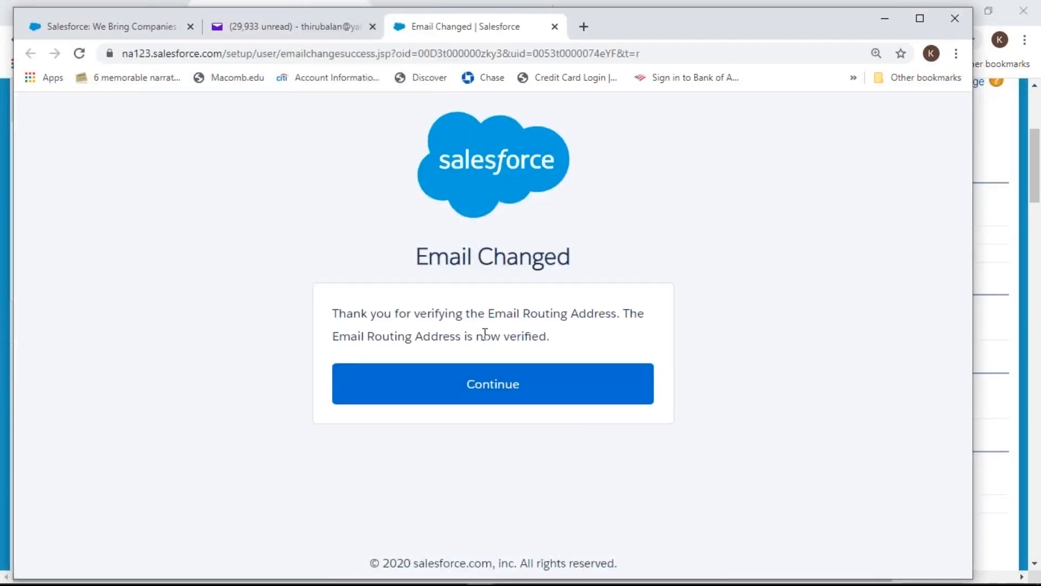
click(479, 386)
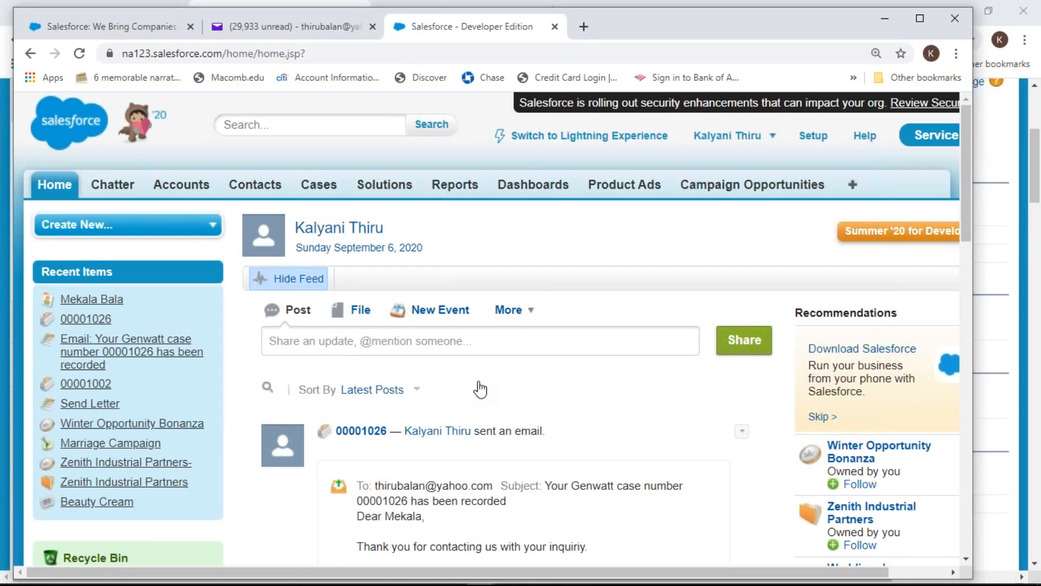
Go back to the Salesforce Developer Edition home page and open Setup
click(168, 31)
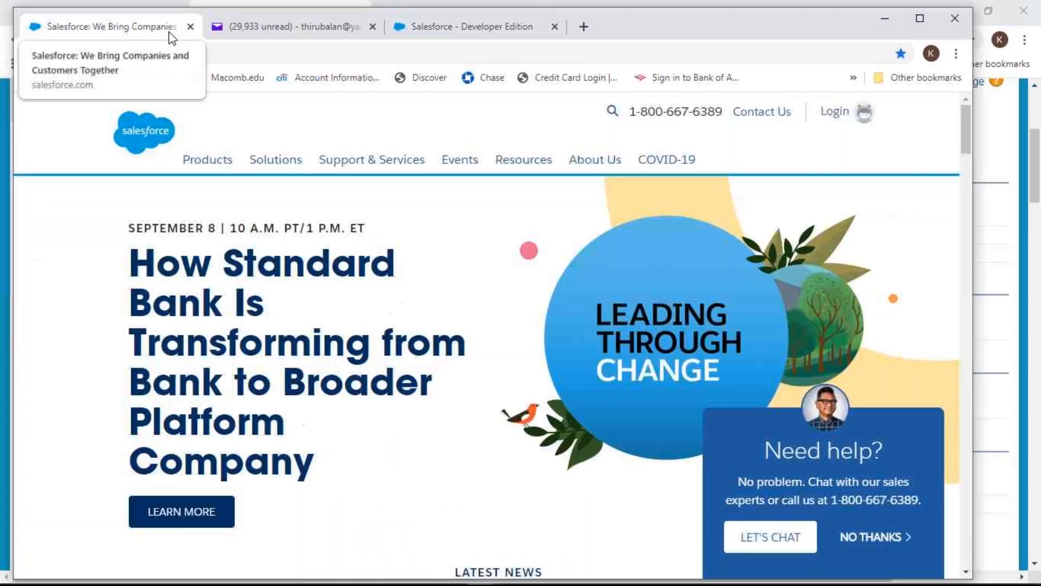
click(446, 34)
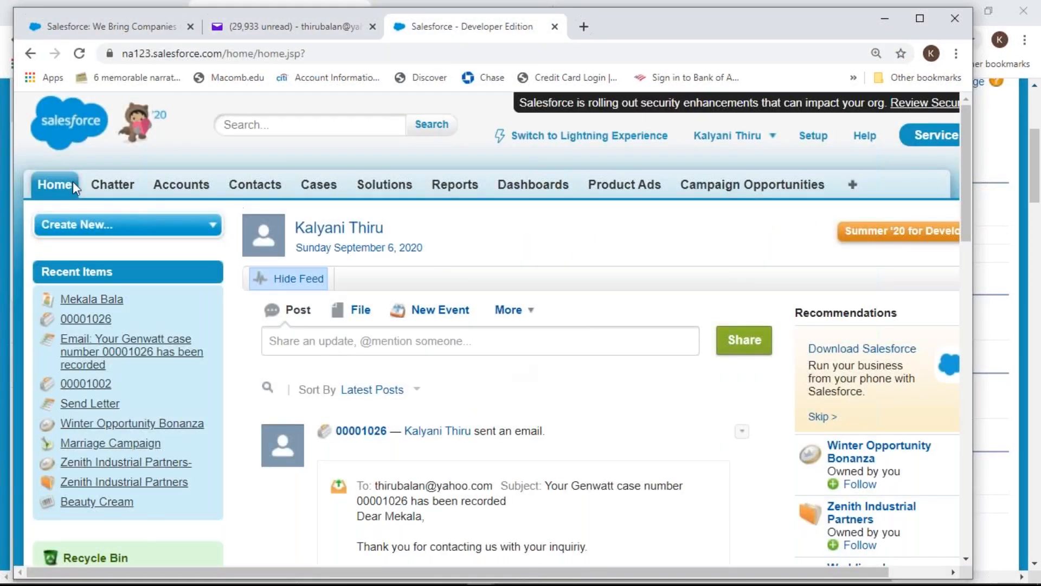
click(813, 139)
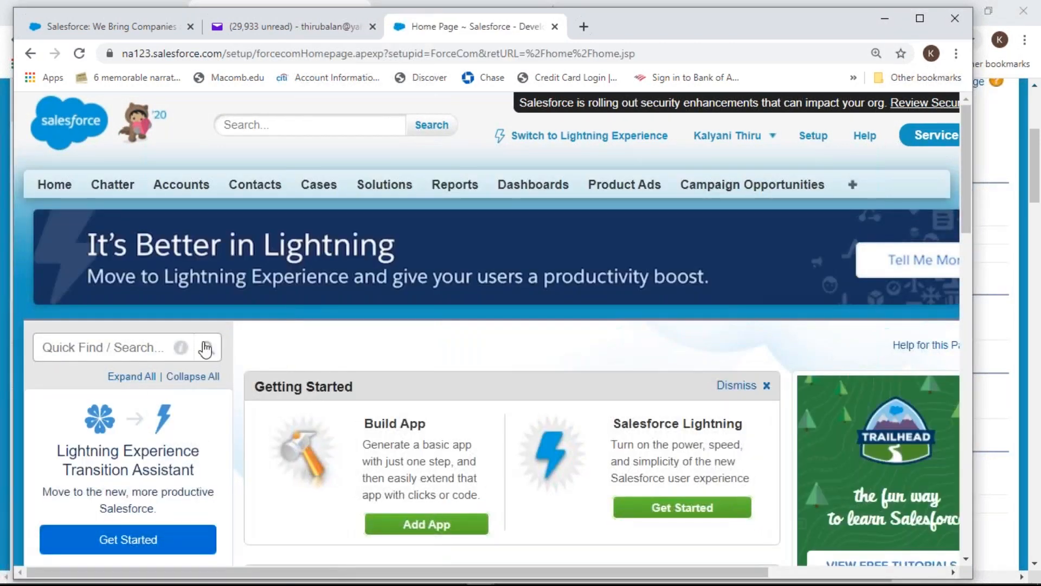
Filter Setup Quick Find with 'email-' to reveal Customize > Cases > Email-to-Case
click(143, 346)
text(email)
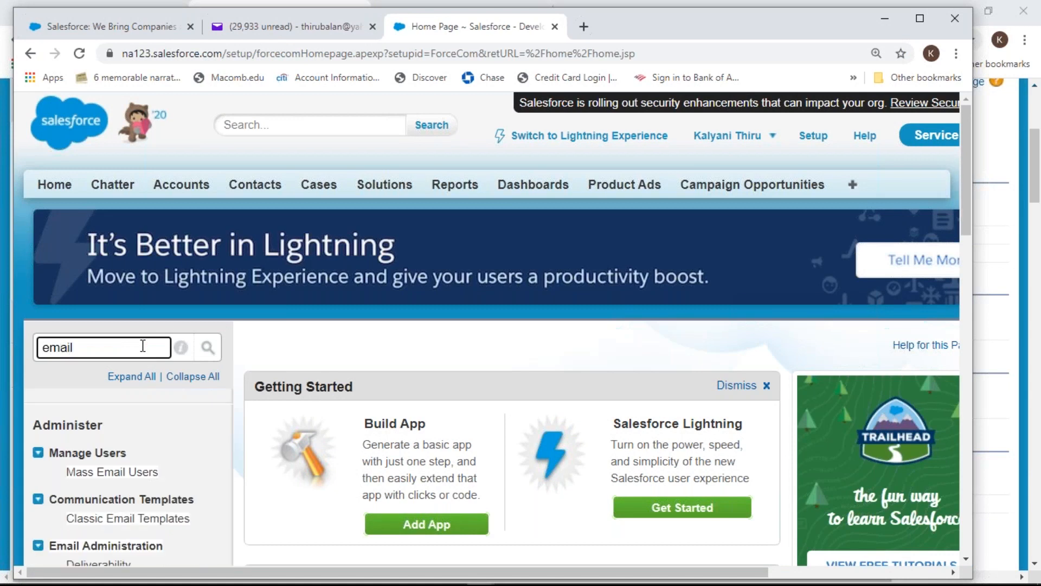
text(-cas)
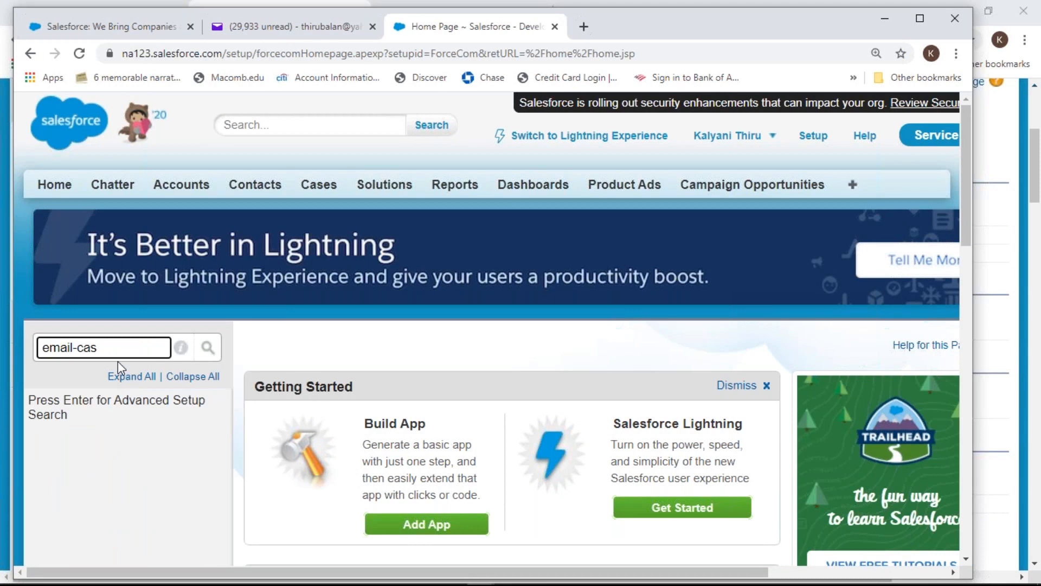
text(e)
key(BackSpace)
key(BackSpace)
key(BackSpace)
key(BackSpace)
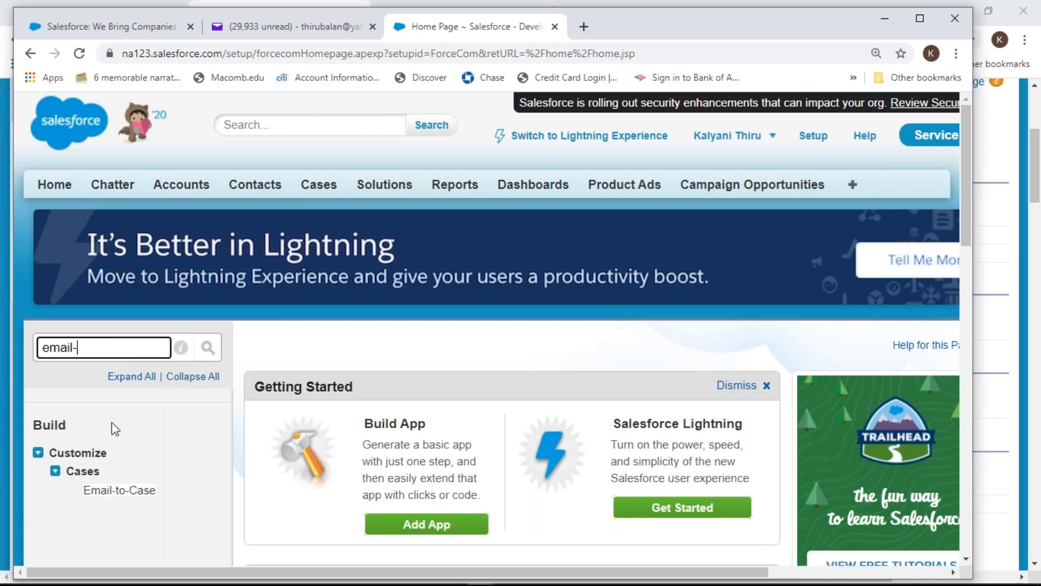
Open Email-to-Case, continue past the intro, and open the 'test email to case' routing details
click(122, 491)
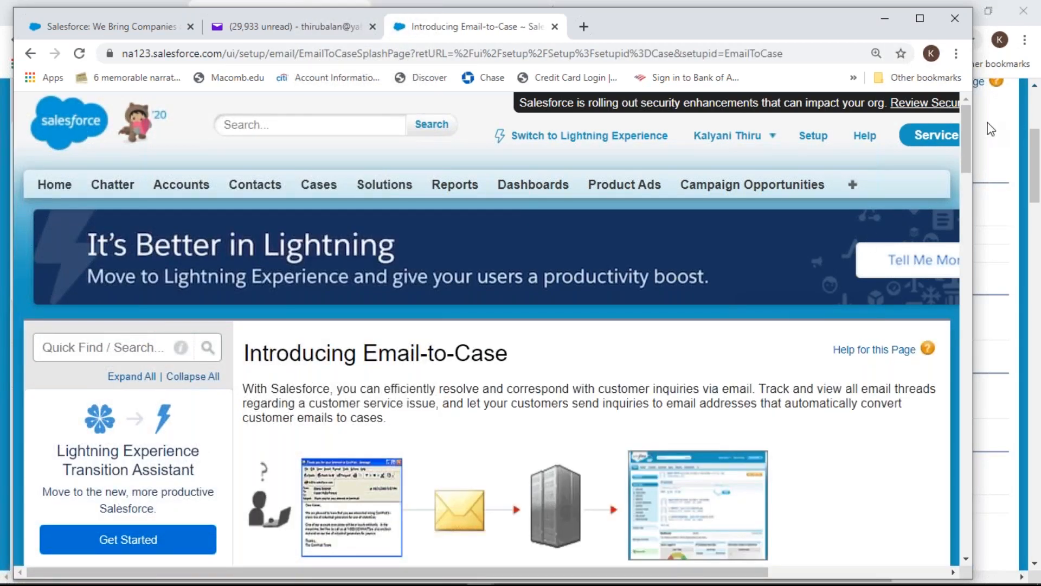
drag(965, 136, 966, 209)
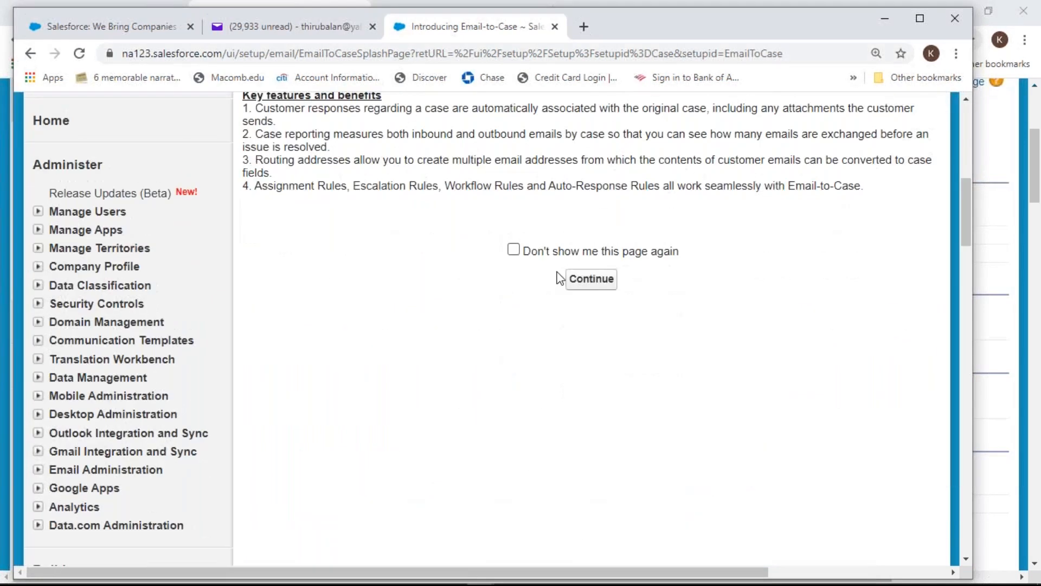
click(597, 284)
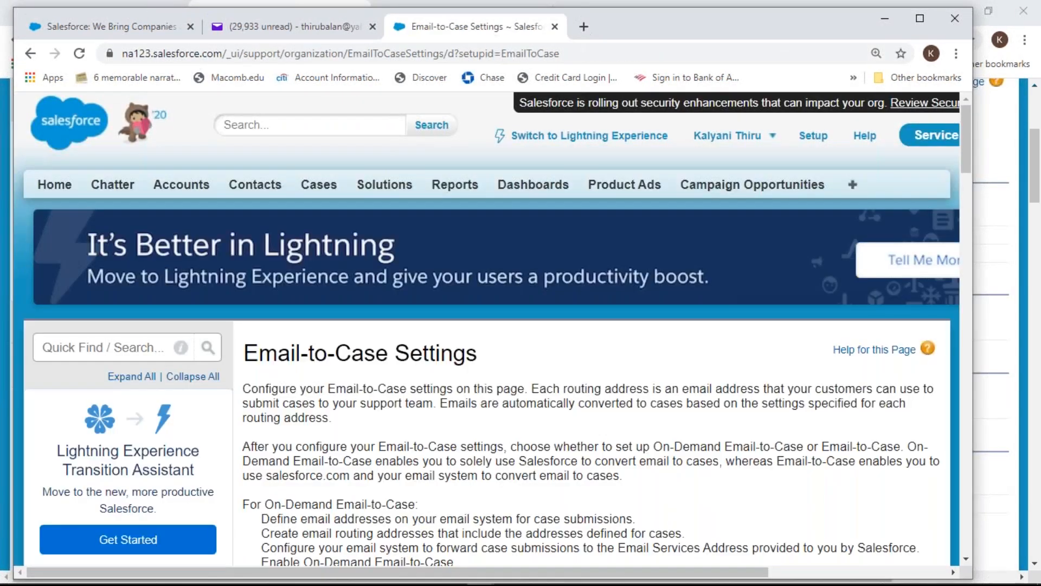
drag(969, 149, 984, 282)
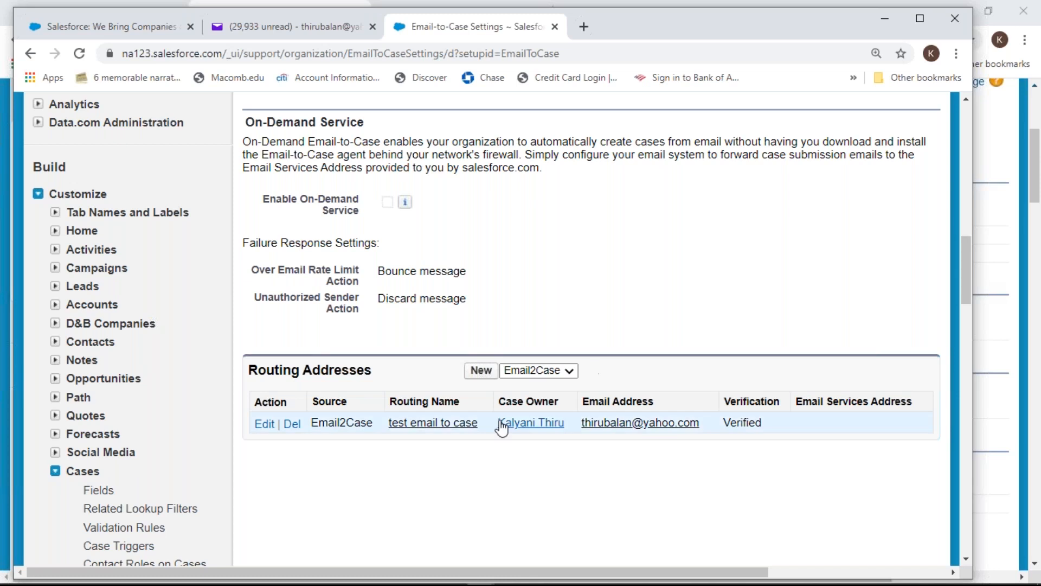
click(450, 424)
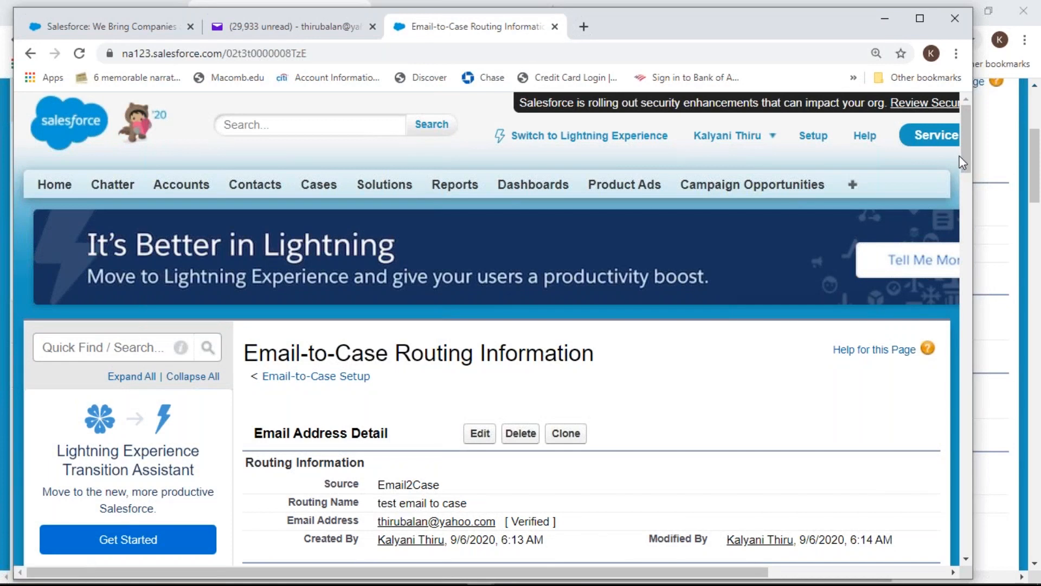
drag(962, 155, 959, 208)
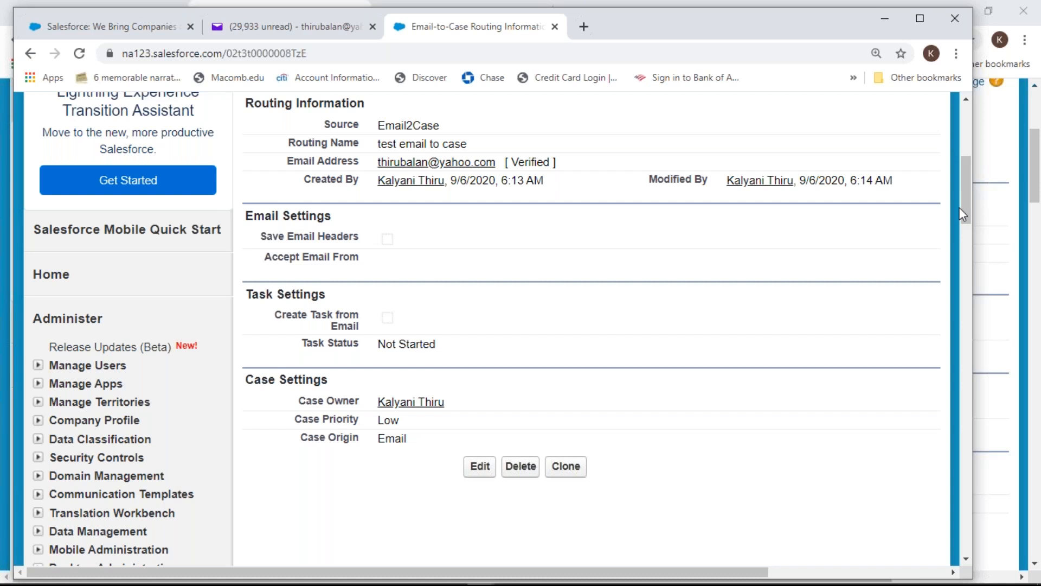
drag(962, 207, 970, 162)
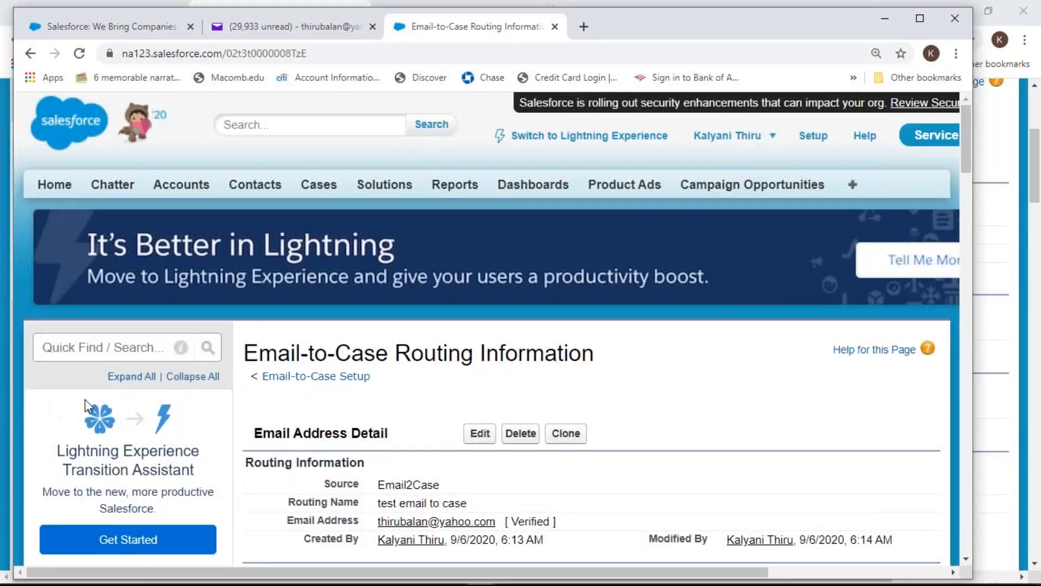
Search Setup for 'email' and scroll the sidebar down to Develop > Email Services
click(111, 350)
text(email)
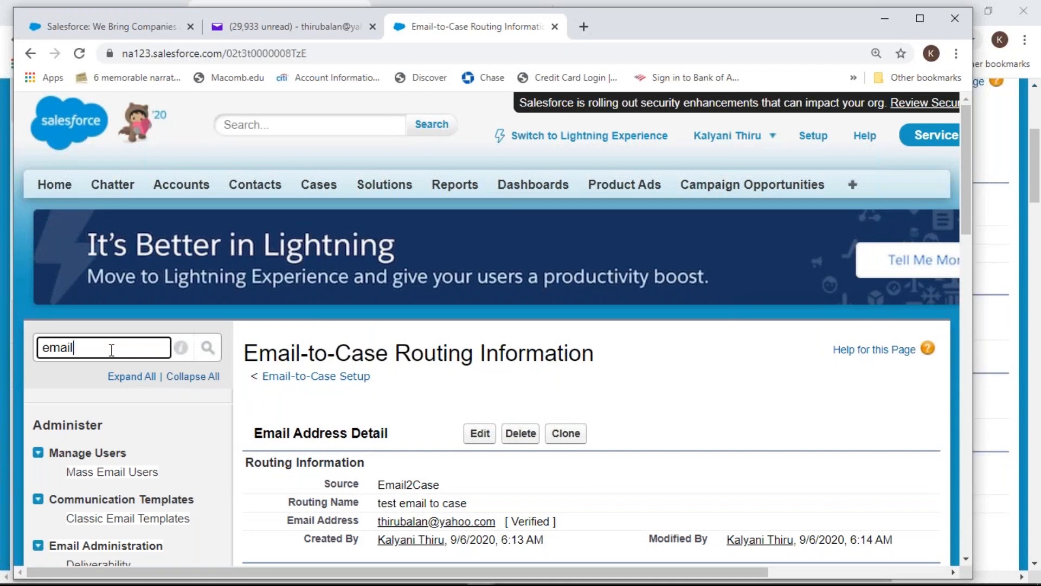
text( server)
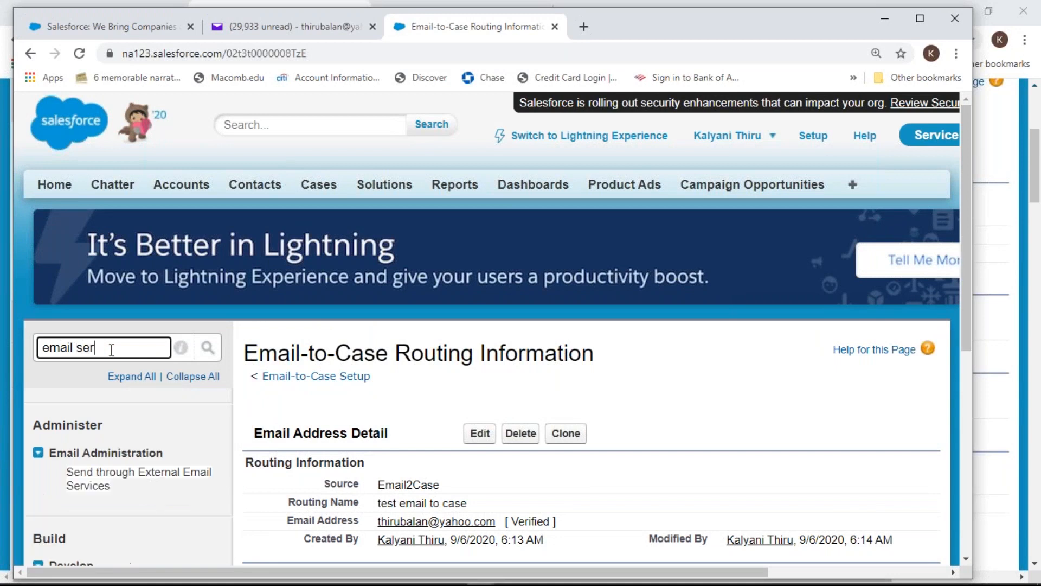
key(BackSpace)
key(BackSpace)
key(BackSpace)
key(BackSpace)
key(BackSpace)
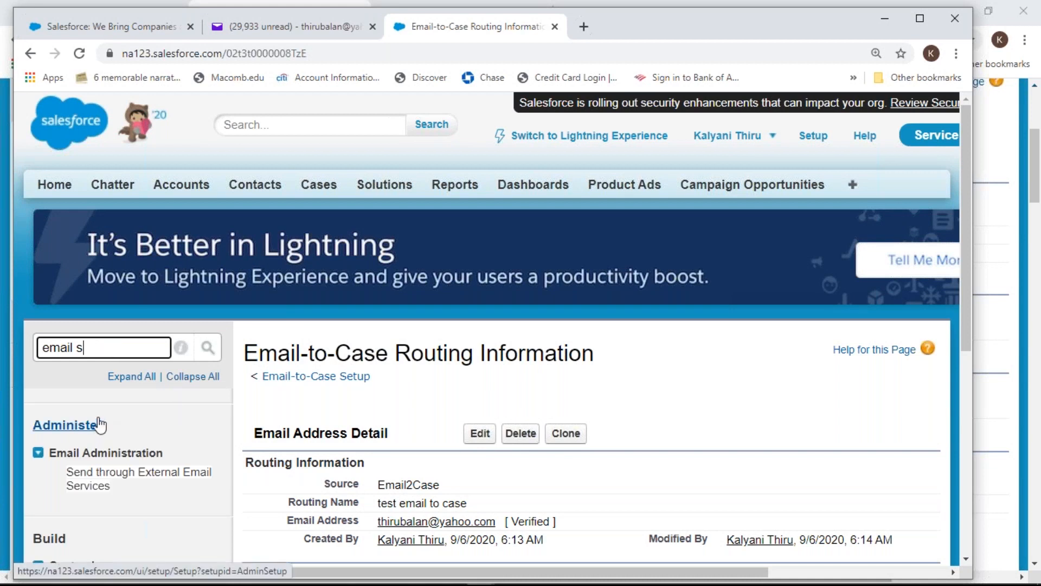
key(BackSpace)
key(BackSpace)
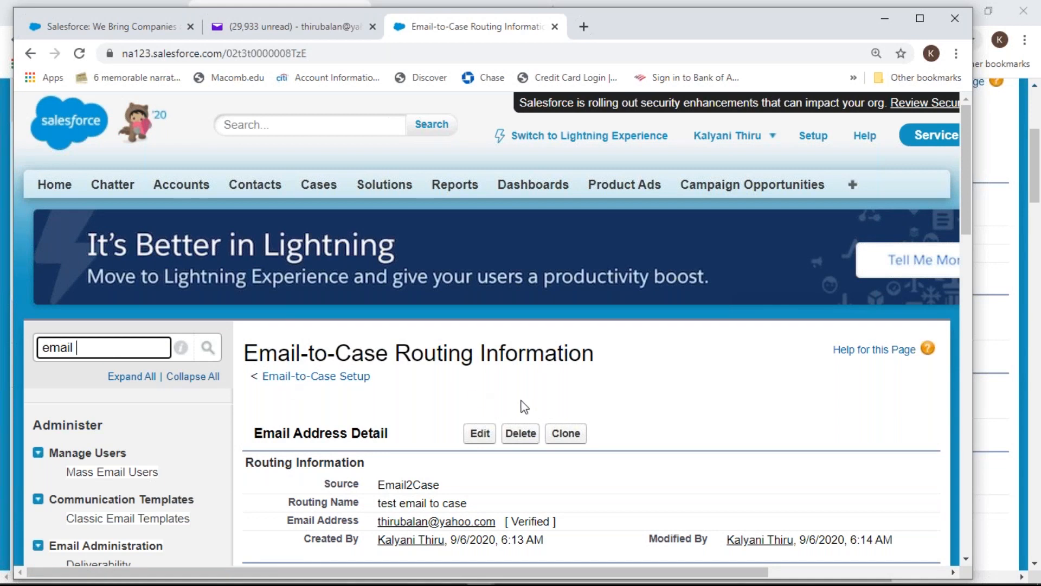
mouse_move(964, 197)
mouse_down()
mouse_move(1013, 322)
mouse_move(1026, 478)
mouse_up()
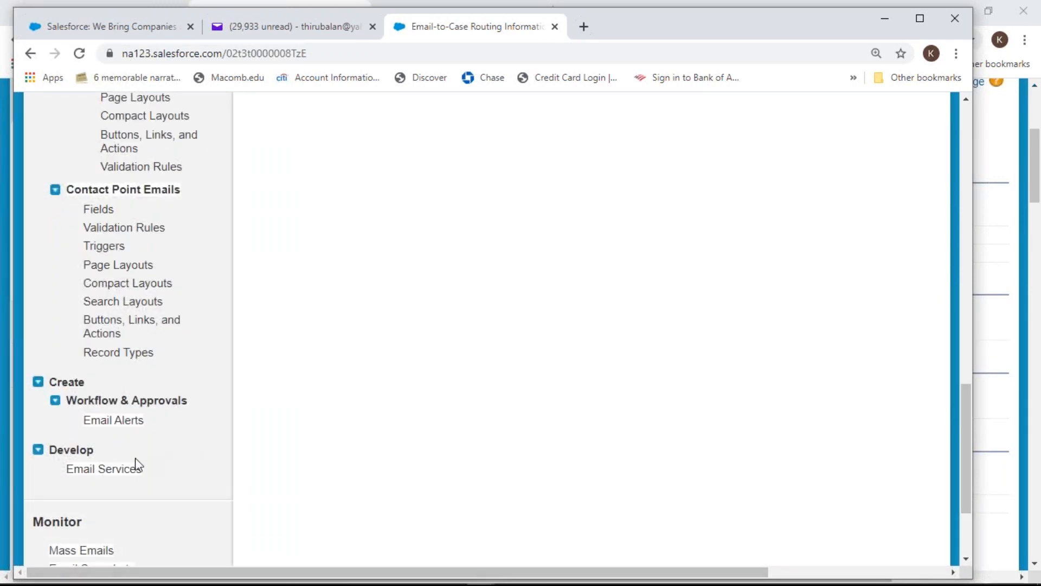
Open Email Services and start a New Email Service form
click(118, 472)
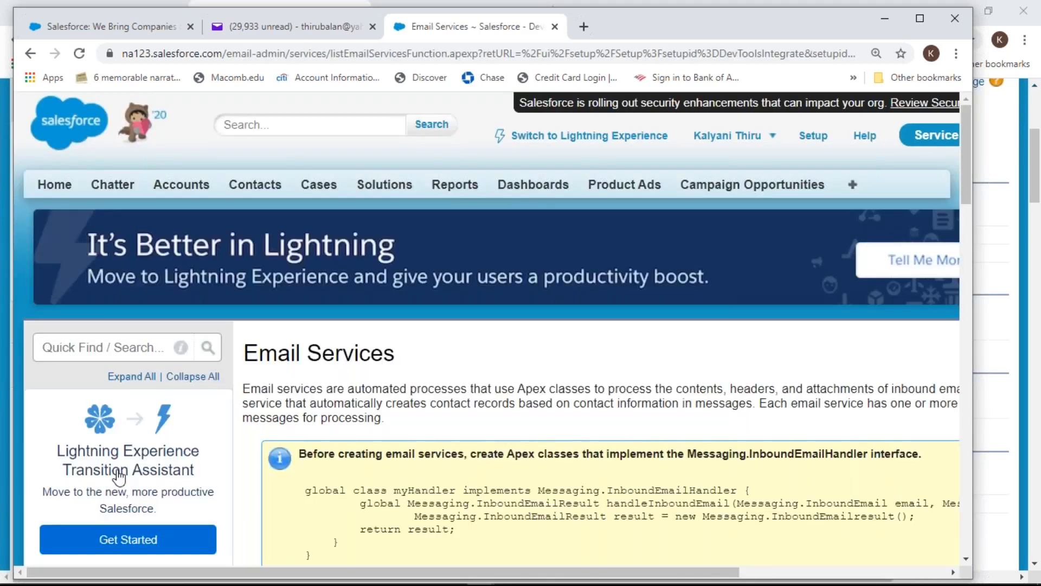
drag(969, 171, 986, 232)
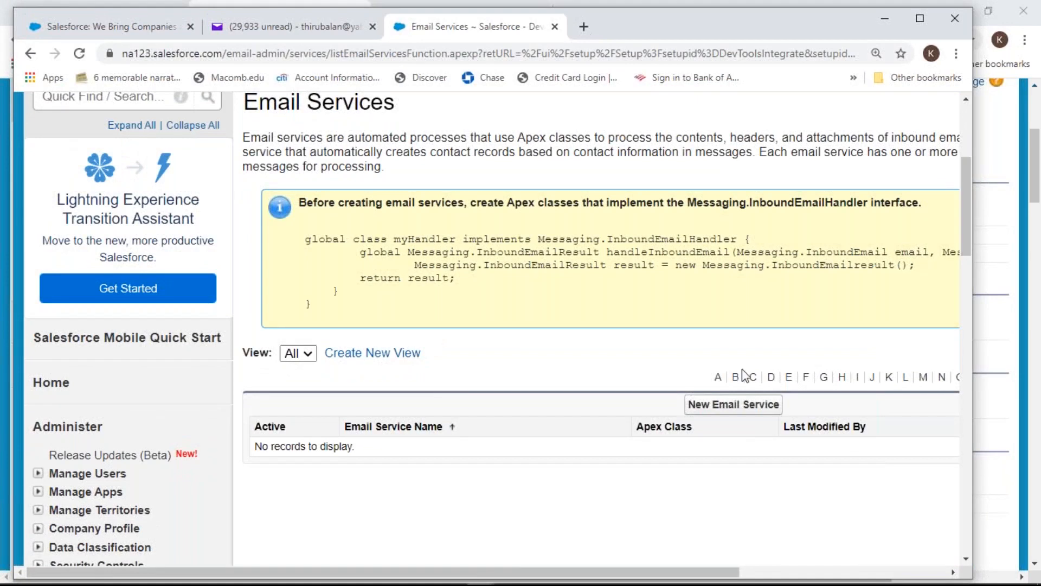
click(744, 407)
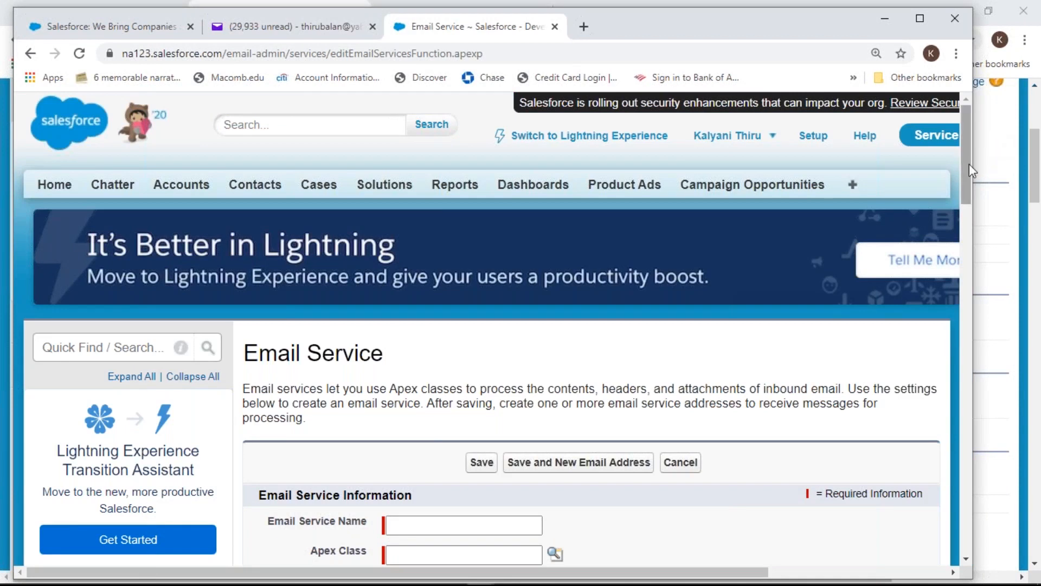
Name the email service 'test email service' and try saving, which fails for missing Apex Class
drag(968, 163, 969, 218)
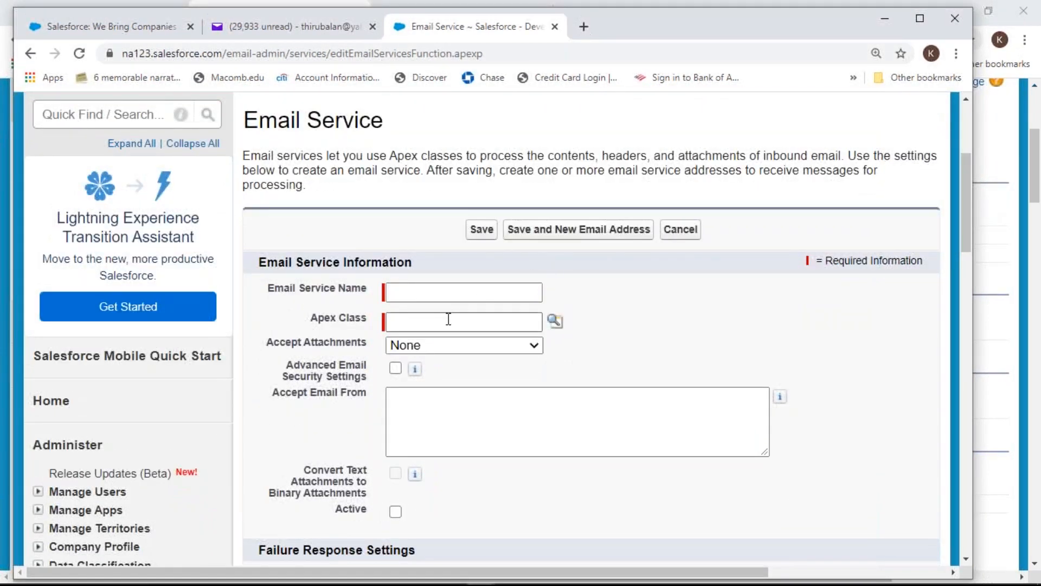
click(457, 295)
text(tae)
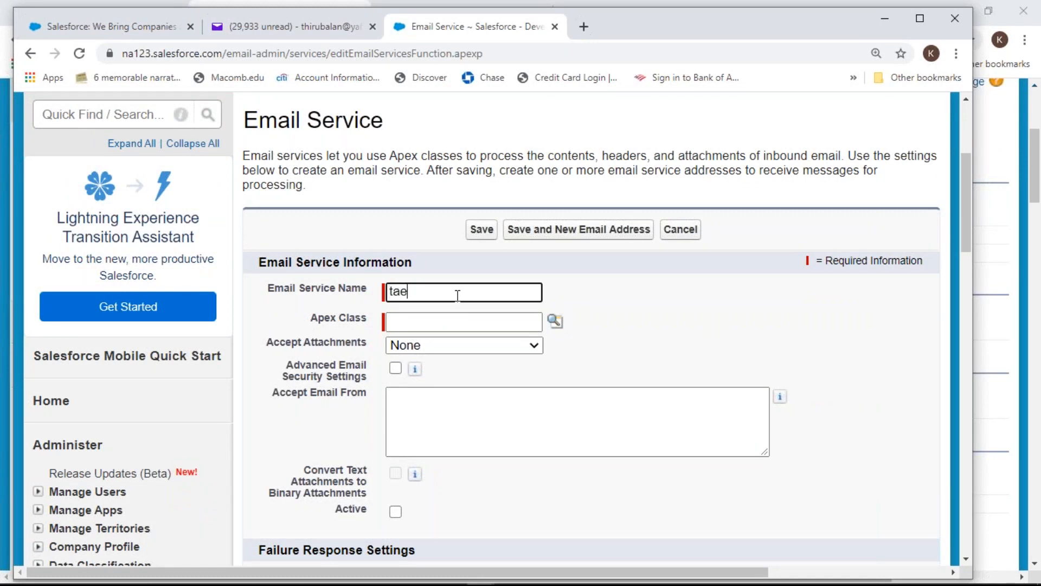
key(BackSpace)
key(BackSpace)
text(est email service)
drag(971, 220, 992, 293)
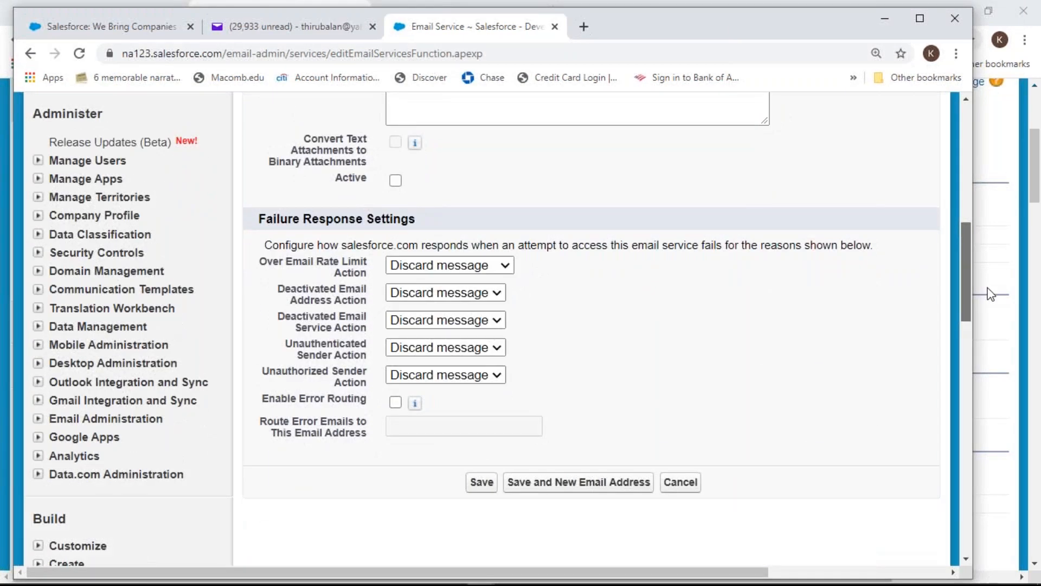
click(485, 485)
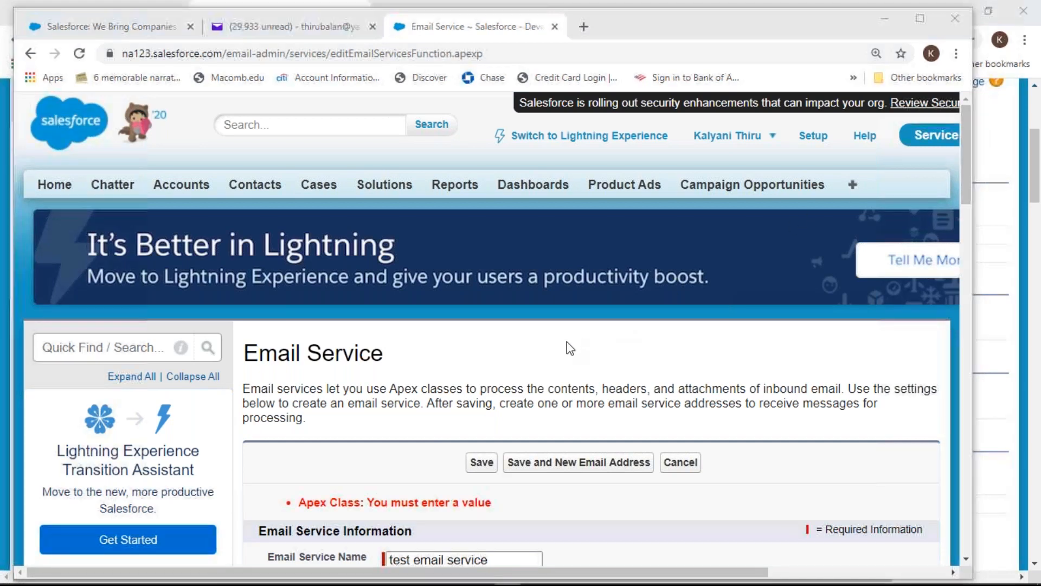
click(701, 368)
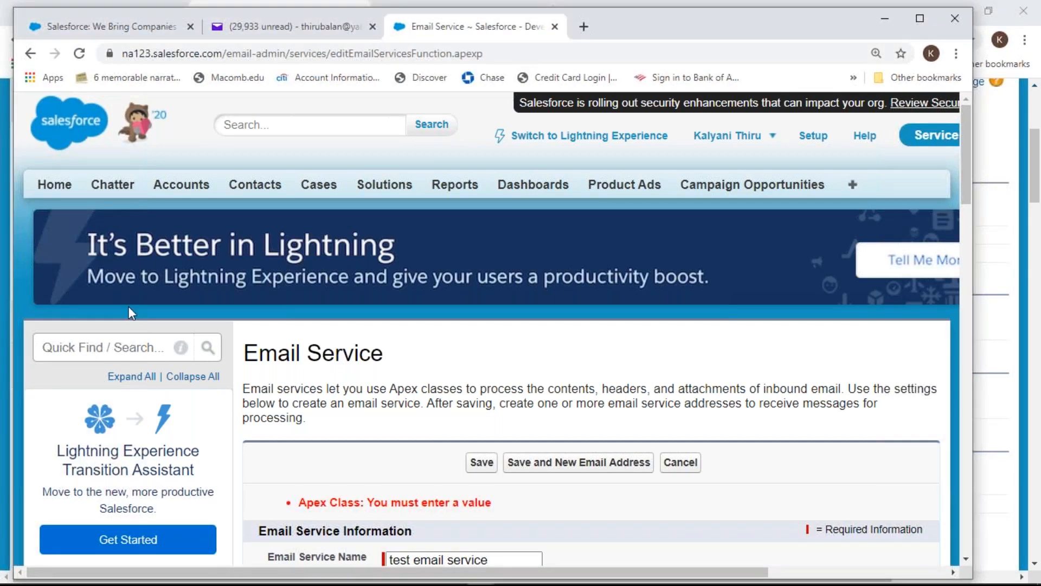
click(90, 347)
Reopen Email-to-Case via 'email-to', tick 'Don't show me this page again', and continue to settings
text(em)
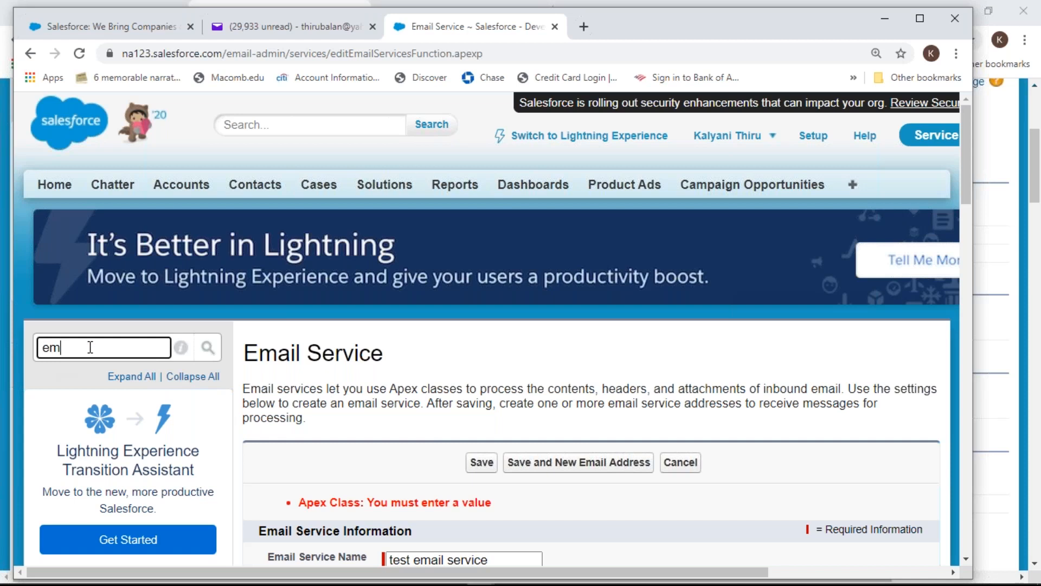
text(ail-to)
click(117, 490)
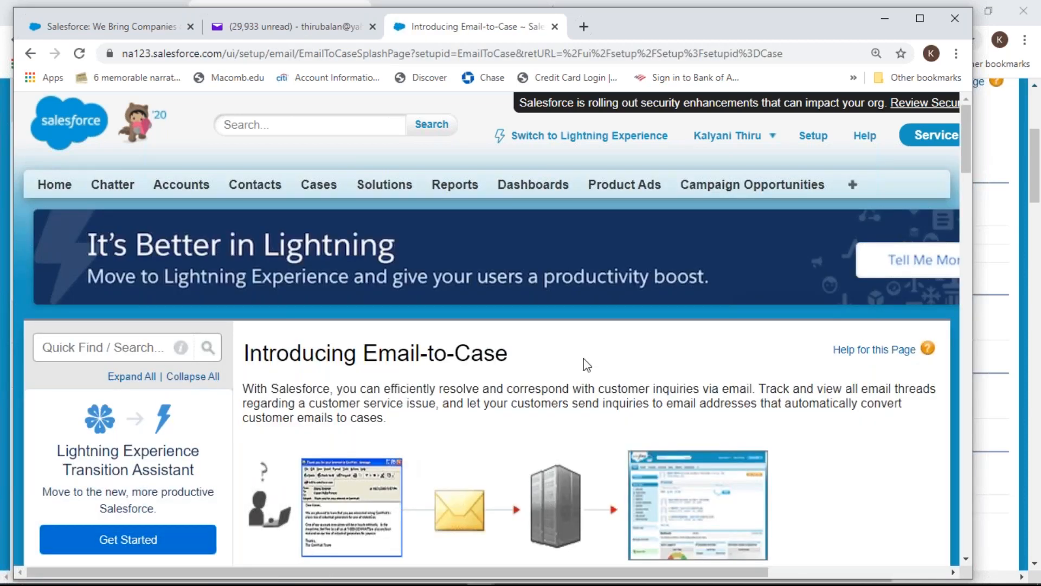
scroll(597, 366, down, 6)
scroll(597, 368, down, 1)
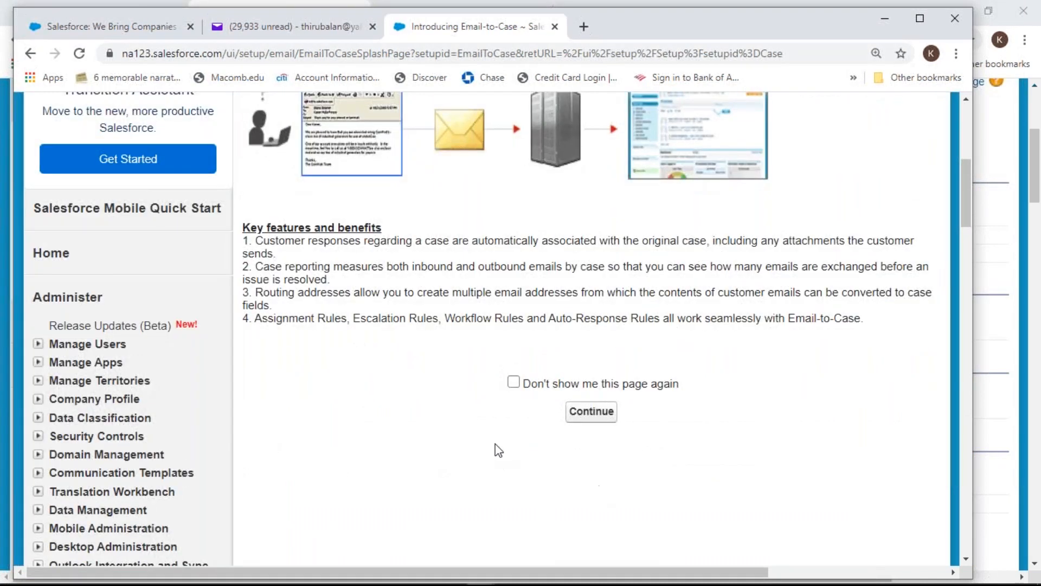
click(511, 382)
click(599, 419)
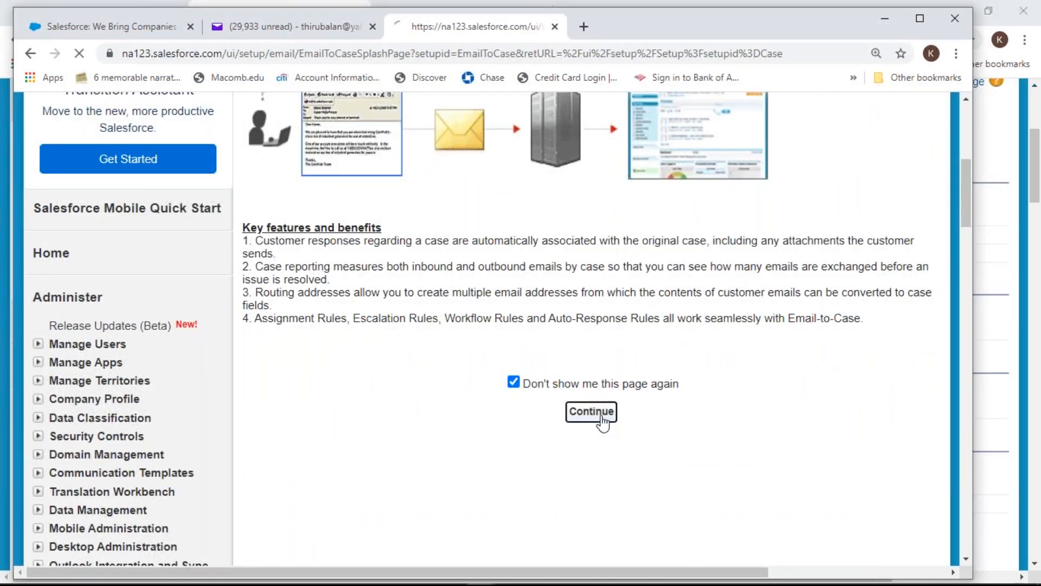
scroll(604, 425, down, 4)
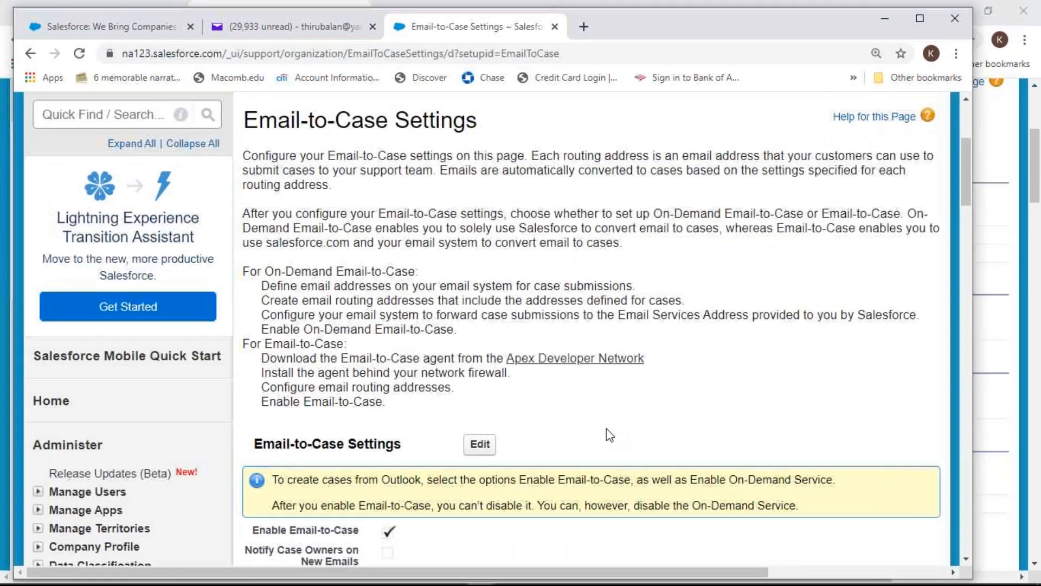
scroll(607, 429, down, 1)
scroll(520, 406, down, 8)
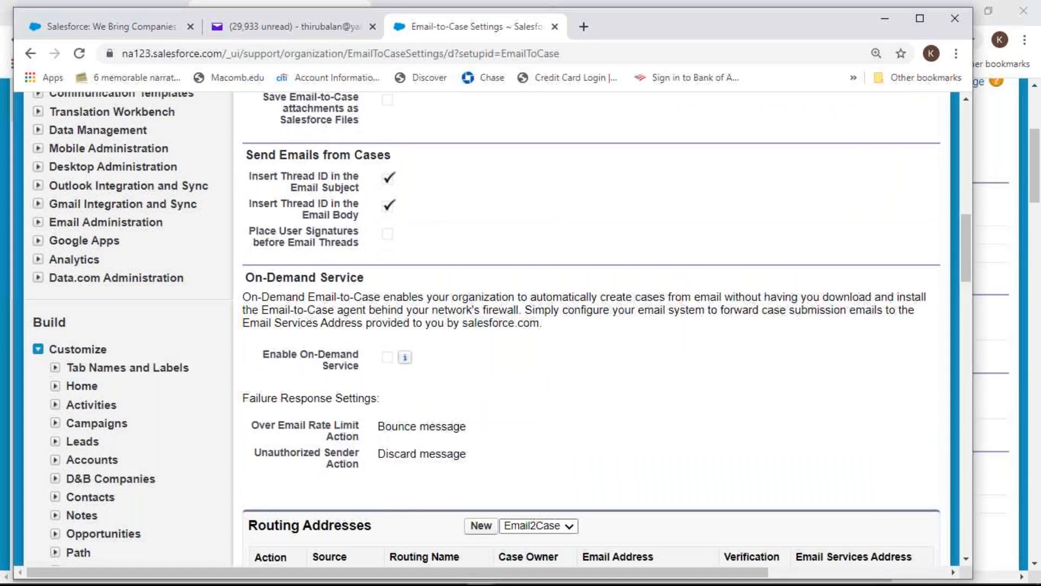
scroll(503, 448, up, 14)
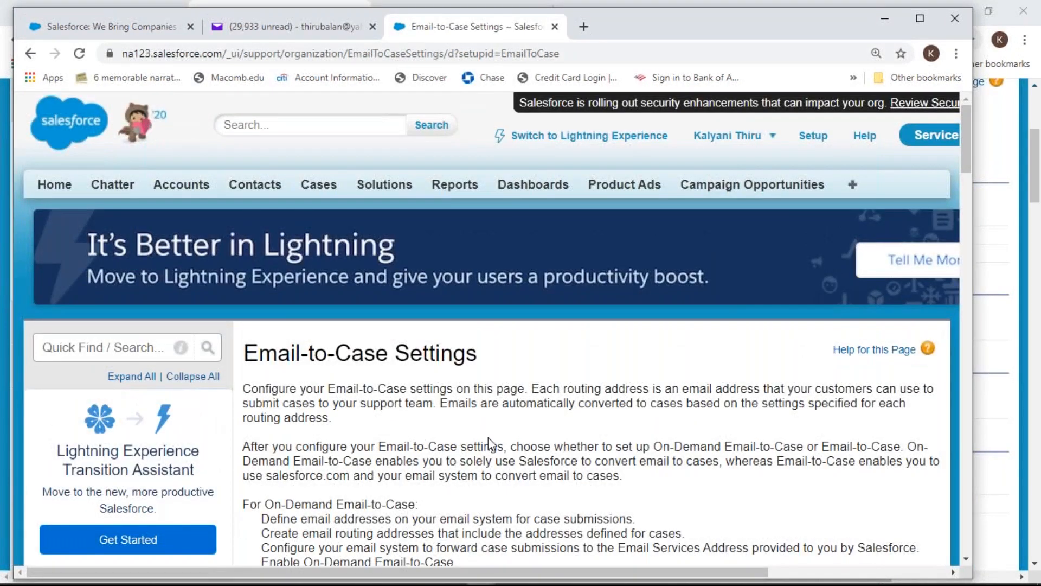
Edit the Email-to-Case Settings, tick Enable On-Demand Service, and save
scroll(488, 437, down, 4)
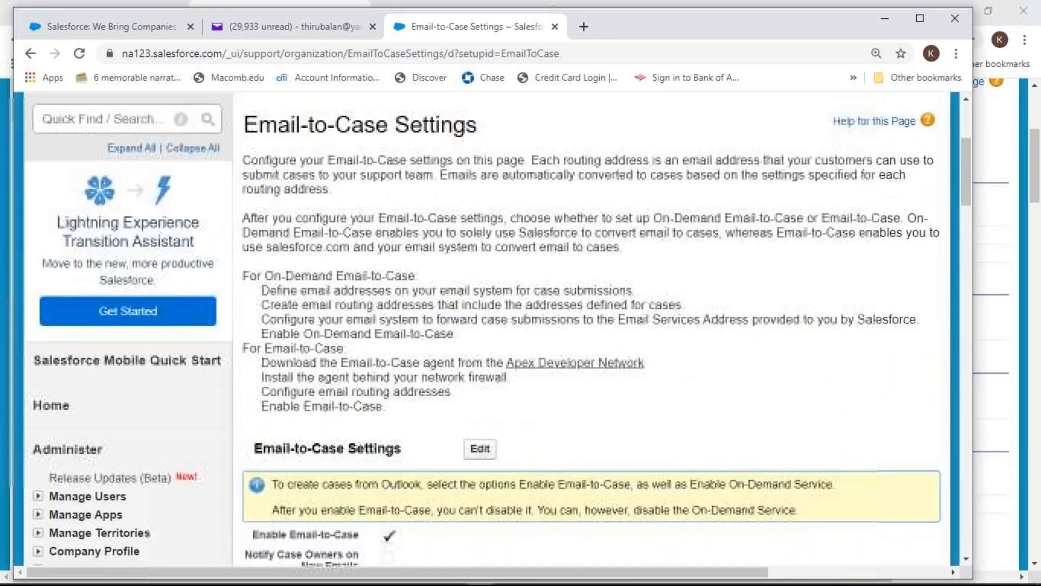
click(480, 448)
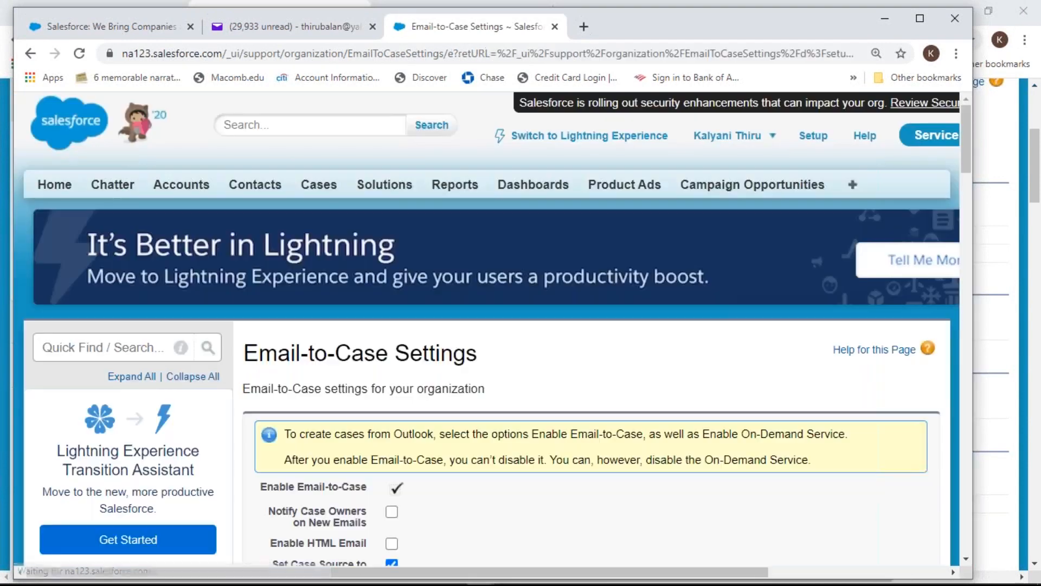
scroll(487, 430, down, 7)
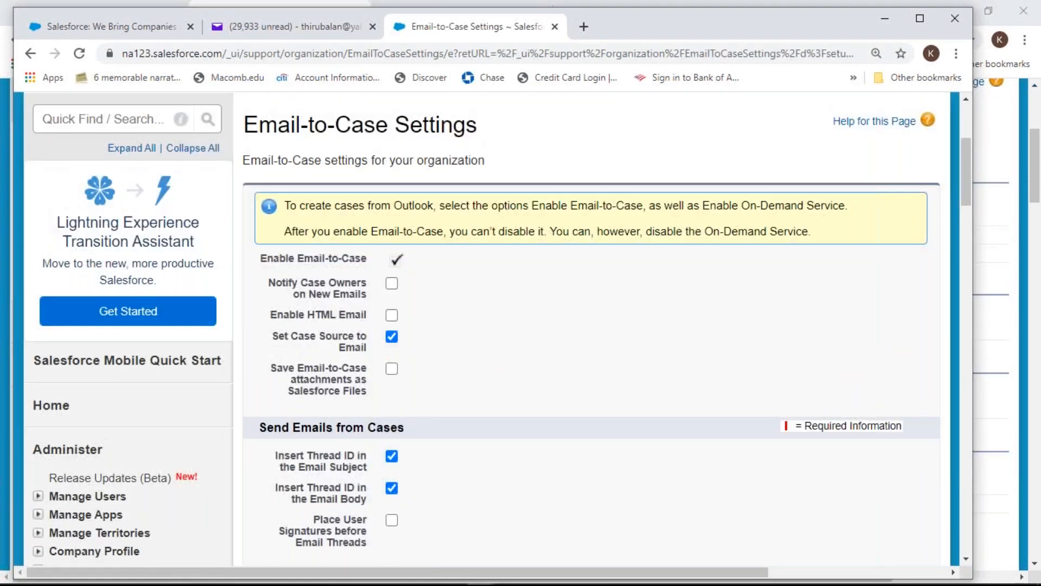
scroll(385, 502, down, 1)
click(392, 519)
scroll(518, 464, up, 7)
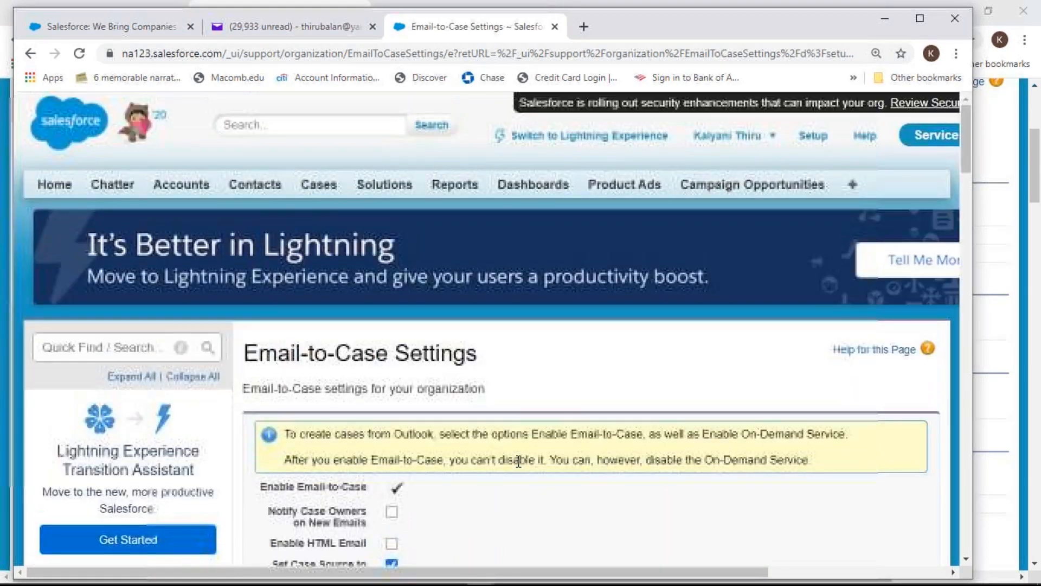
scroll(517, 466, down, 15)
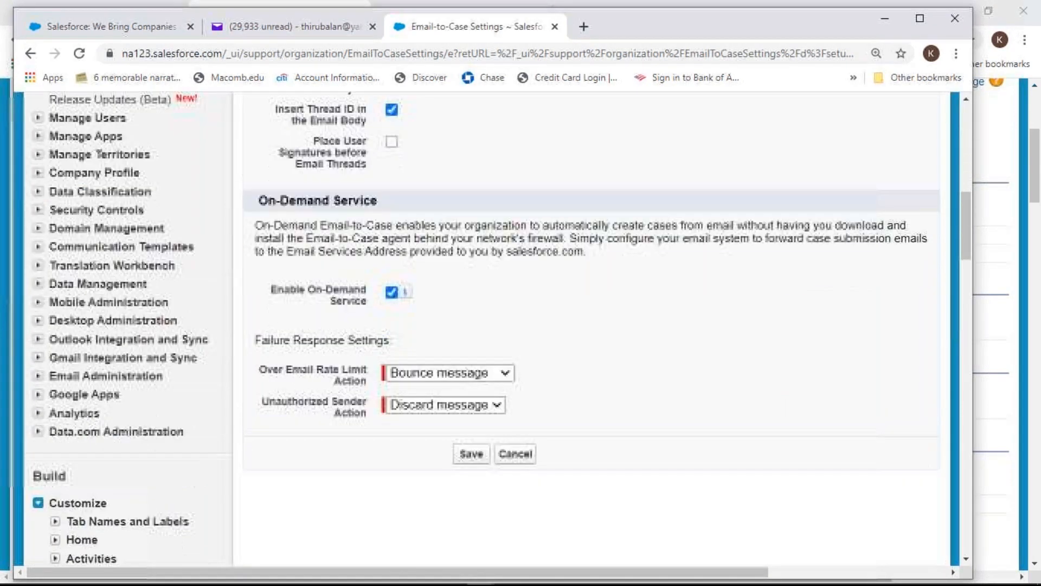
click(471, 223)
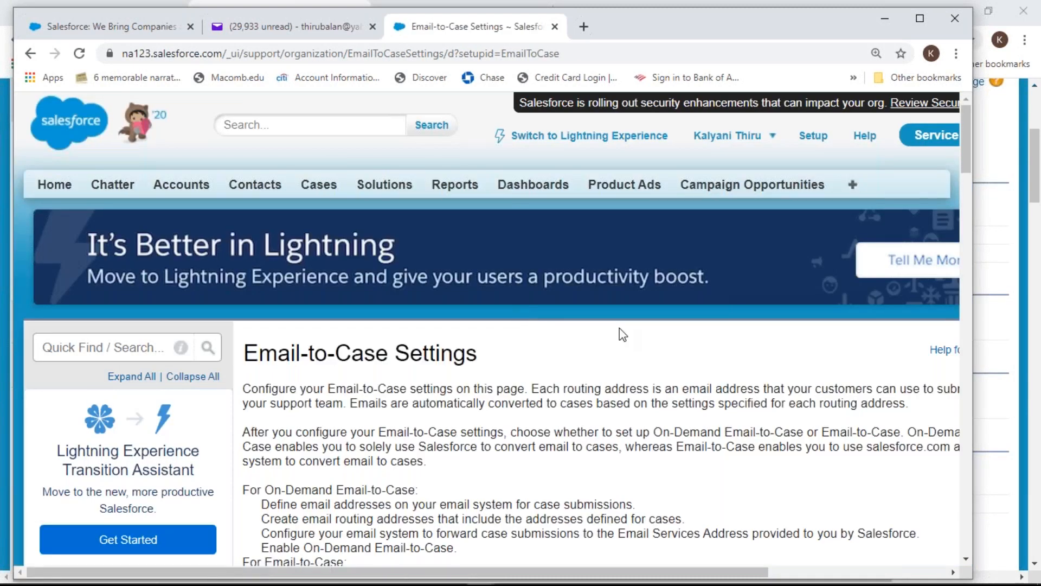
Select the routing's full Email Services Address and copy it to the clipboard
scroll(622, 334, down, 8)
scroll(622, 358, down, 8)
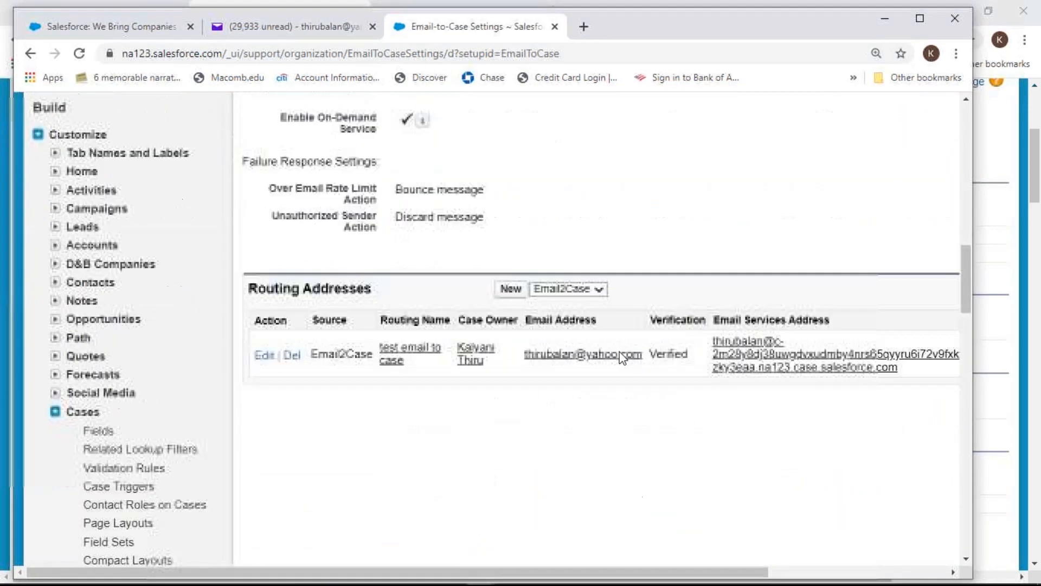
scroll(619, 352, down, 2)
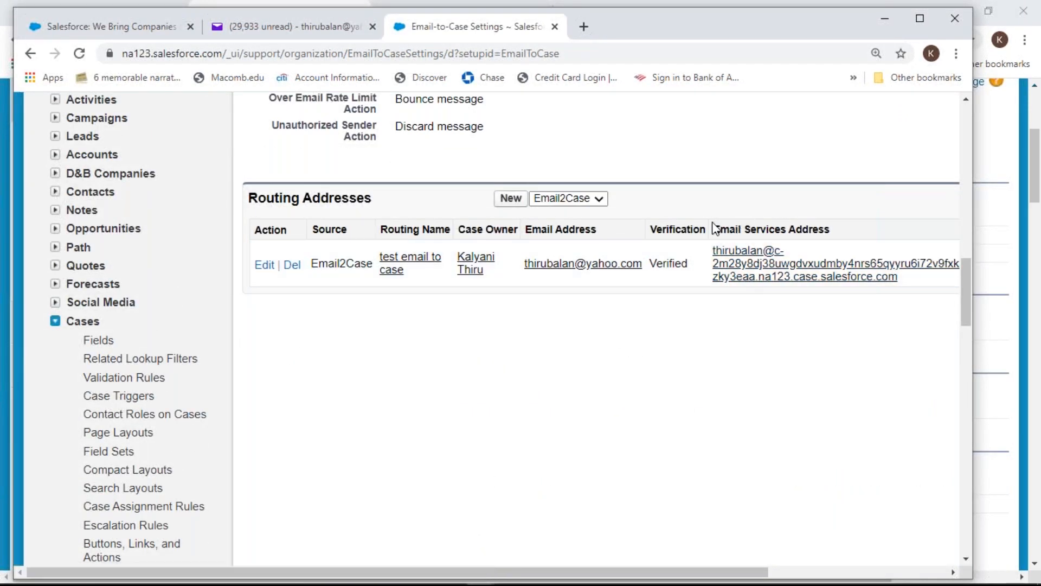
drag(716, 229, 830, 225)
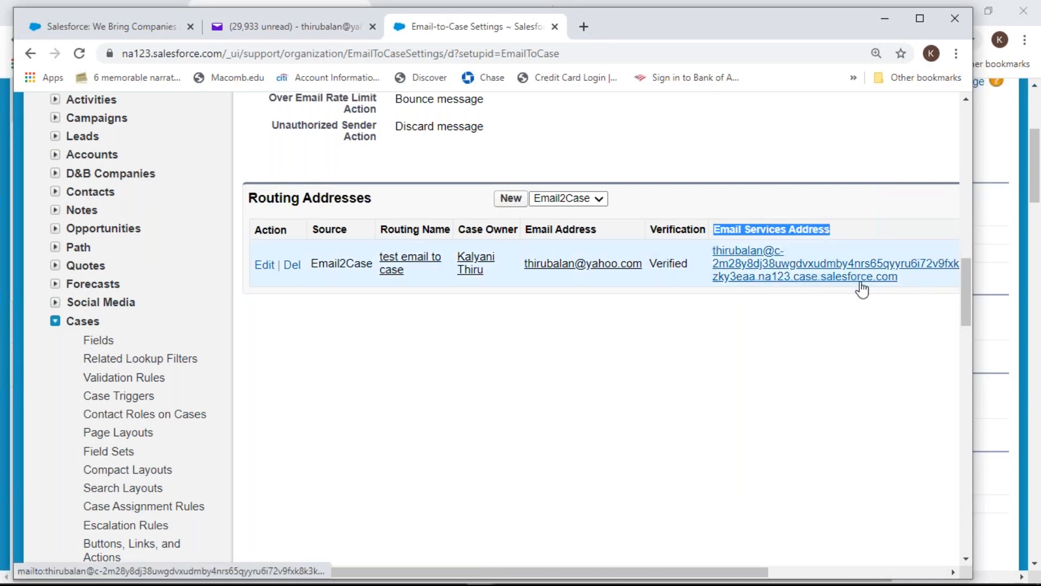
drag(905, 276, 722, 248)
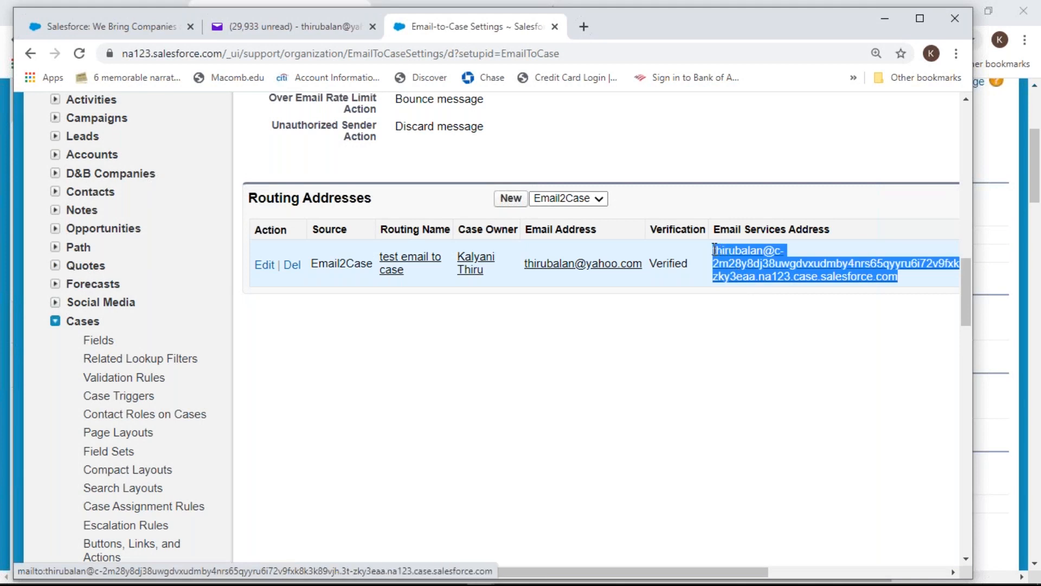
right_click(719, 251)
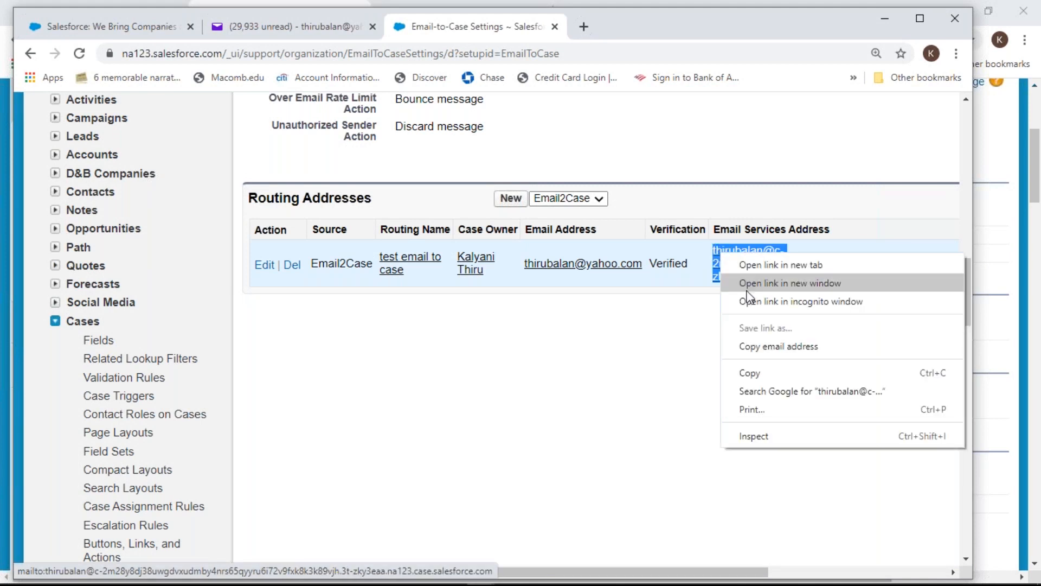
click(764, 350)
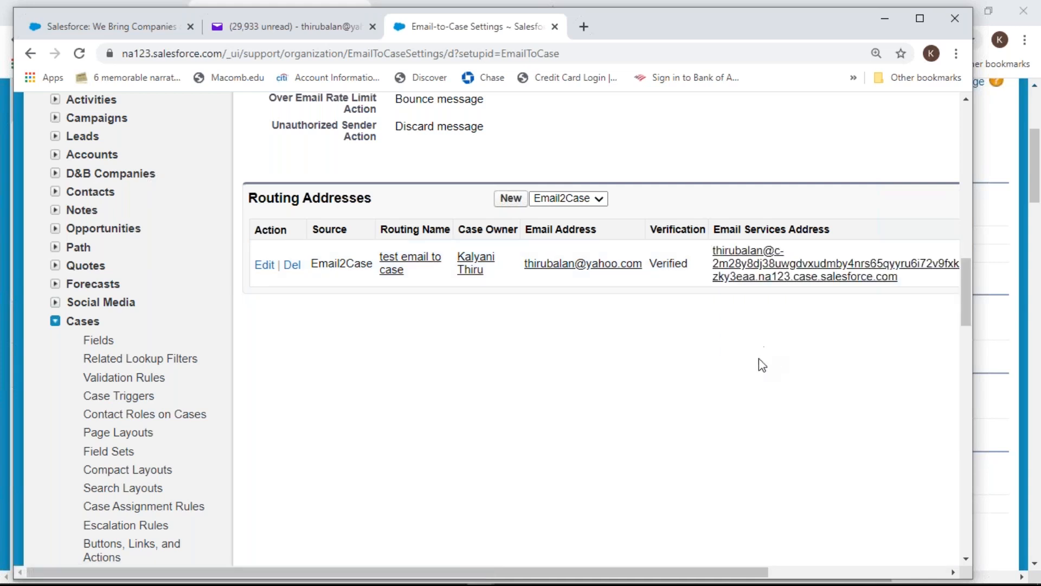
In the Yahoo Mail tab, open More Settings from the gear quick-settings panel
click(305, 35)
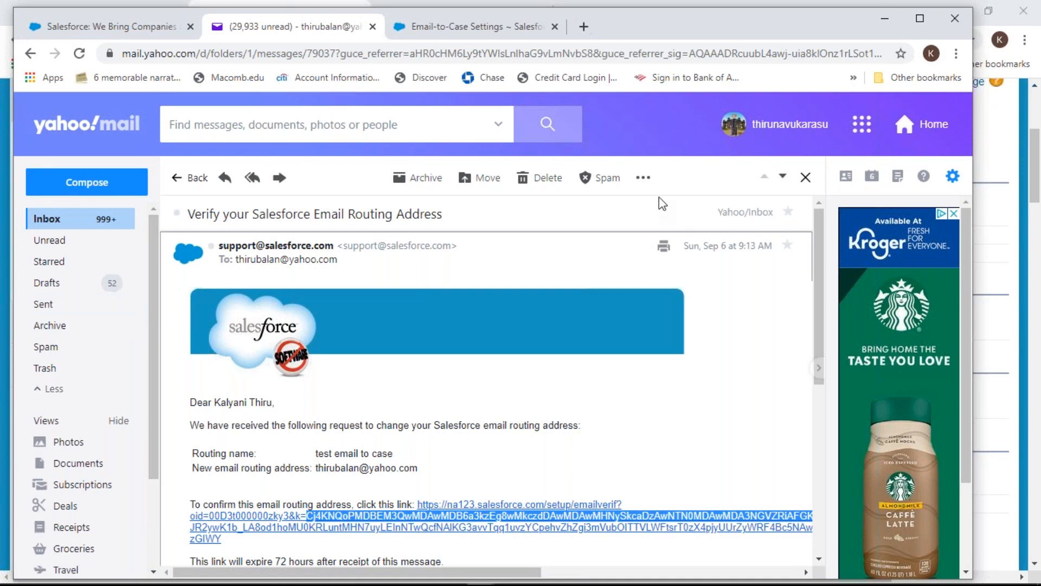
click(643, 177)
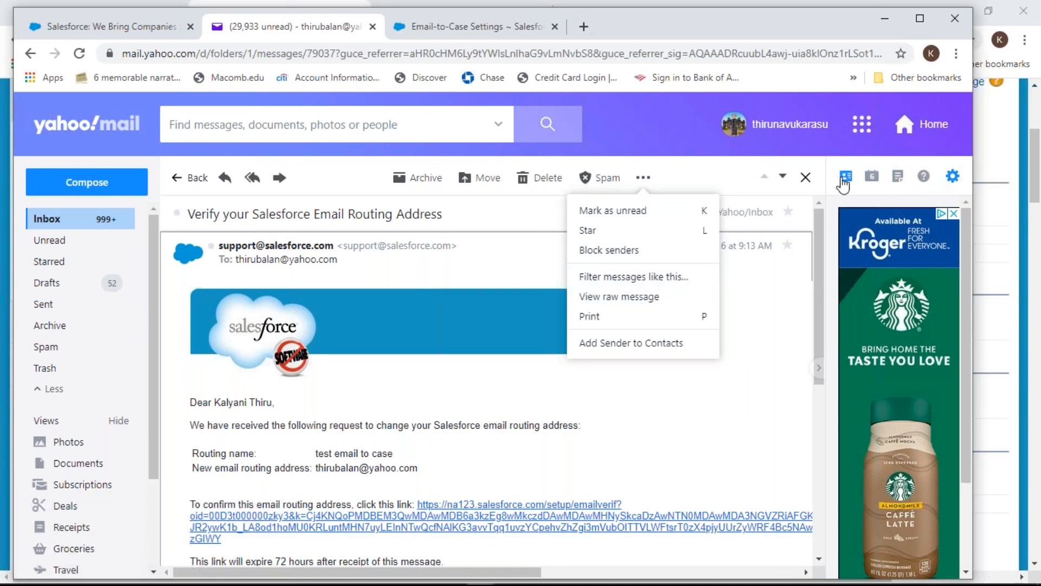
click(953, 177)
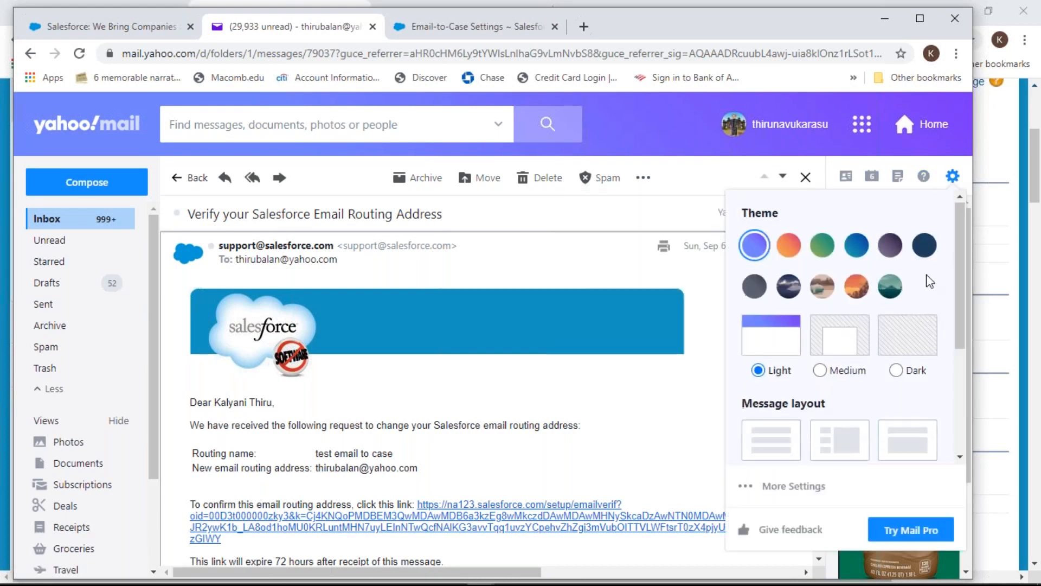
scroll(823, 287, down, 3)
click(794, 486)
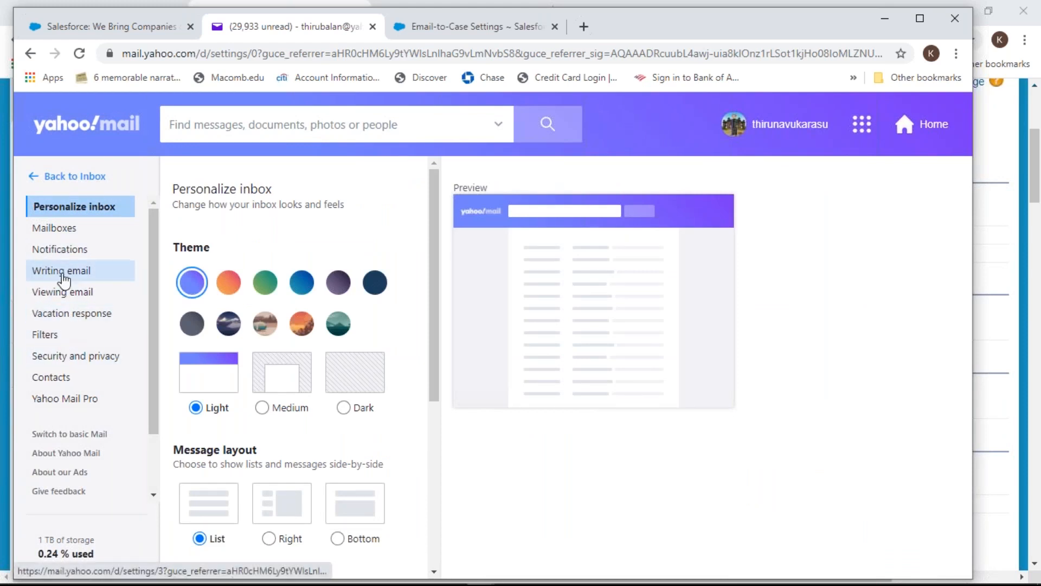
Review the Mailboxes settings page
click(60, 231)
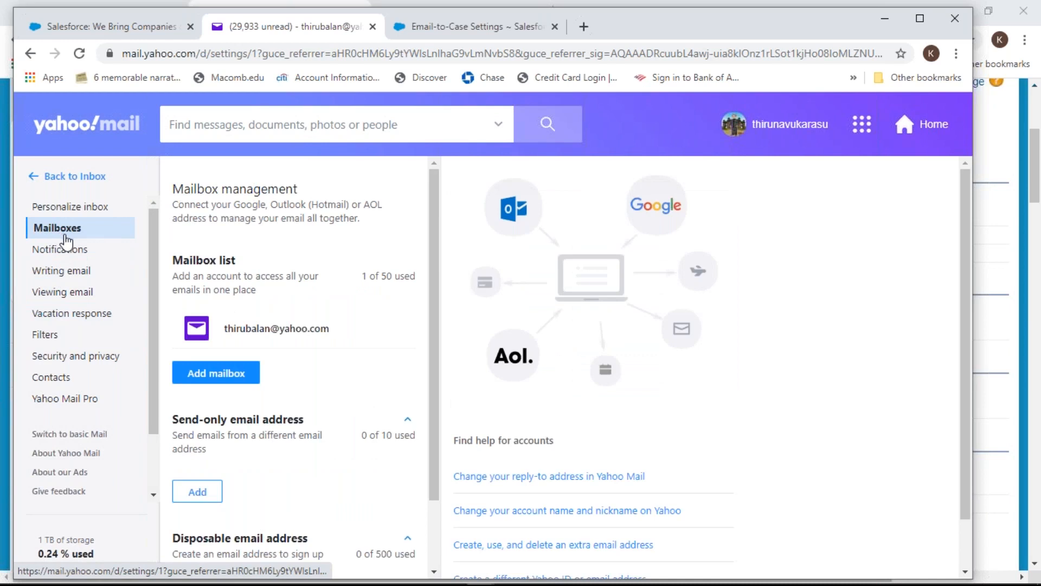
scroll(248, 333, down, 1)
scroll(248, 334, down, 1)
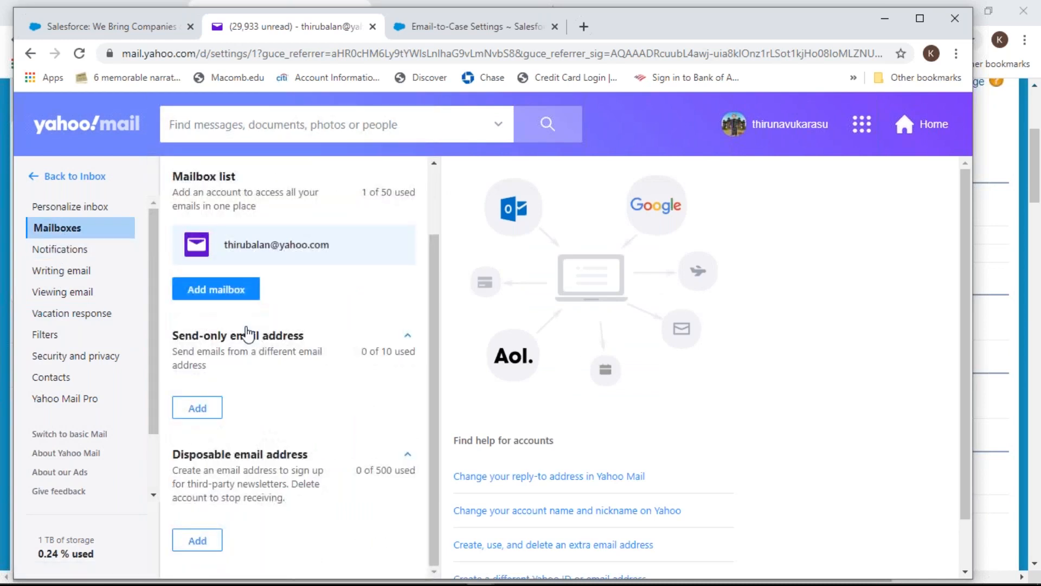
scroll(549, 401, down, 1)
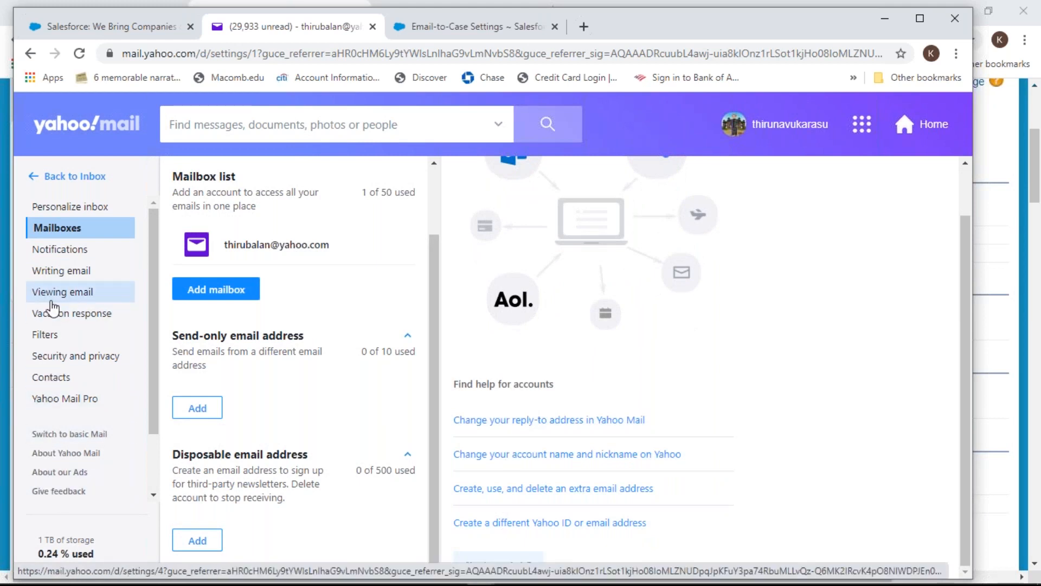
Look over Notifications and Personalize inbox settings, then go back to the inbox
click(57, 251)
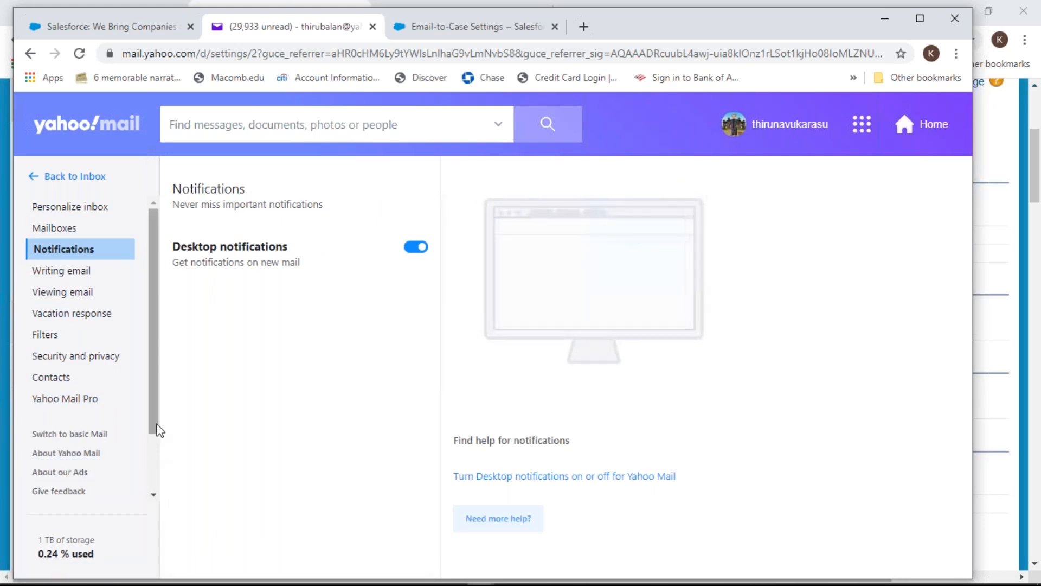
scroll(154, 449, down, 1)
scroll(157, 467, down, 2)
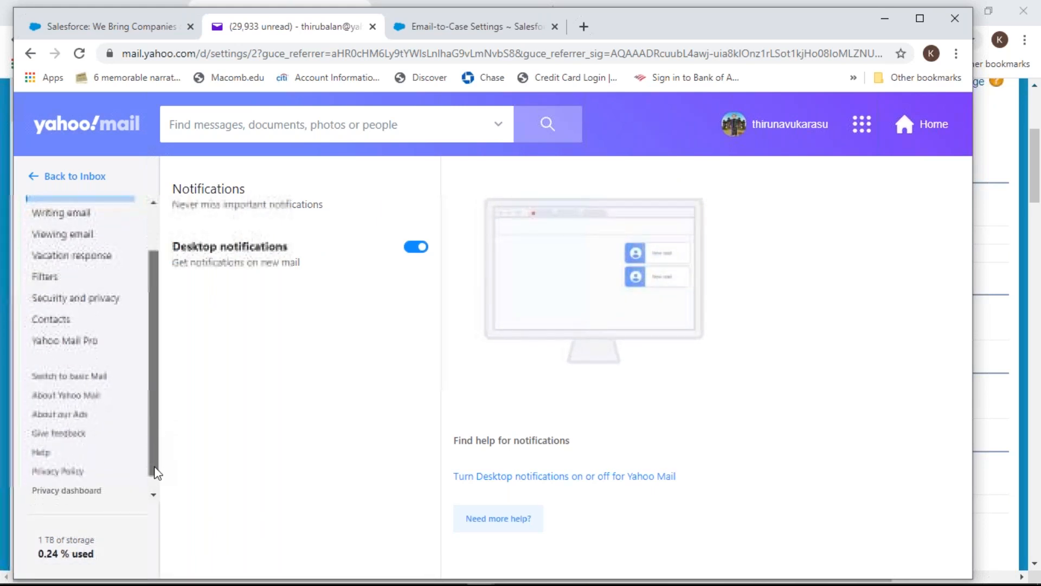
scroll(145, 431, up, 2)
scroll(145, 424, up, 2)
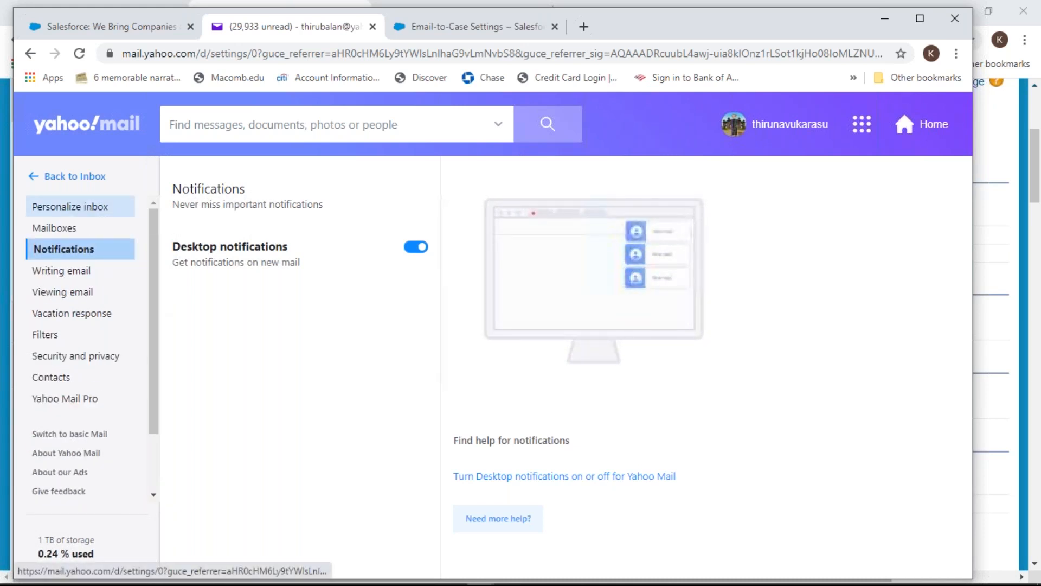
click(84, 210)
click(47, 183)
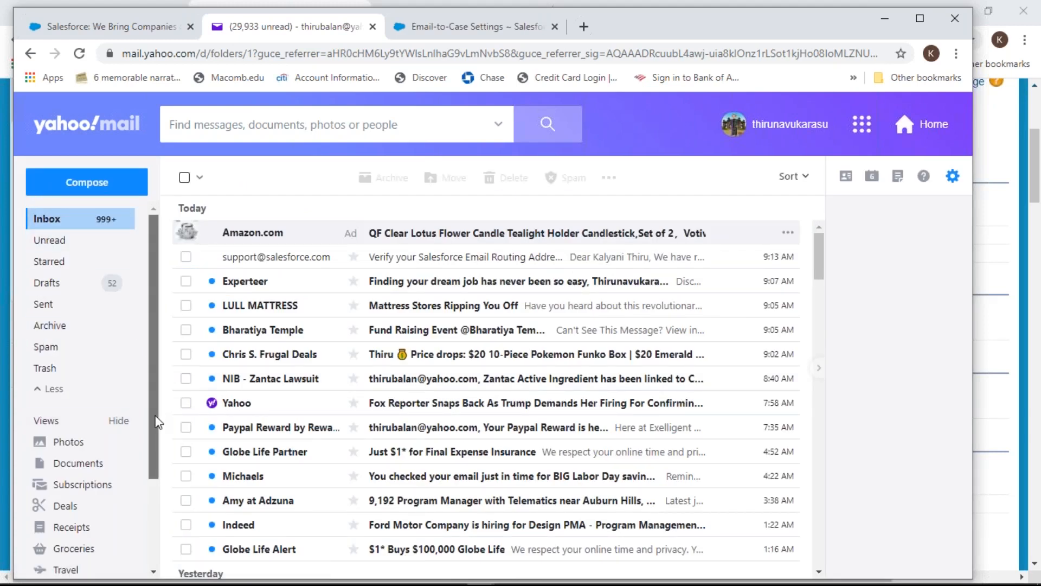
Glance at the signed-in accounts list, then open Yahoo Mail Help in a new tab
scroll(157, 429, down, 3)
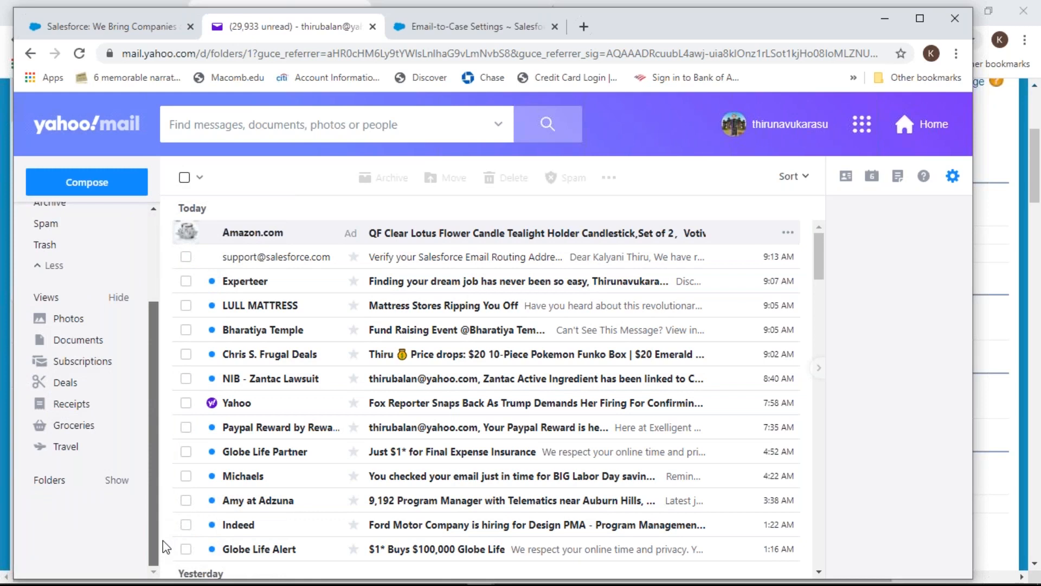
scroll(162, 434, up, 3)
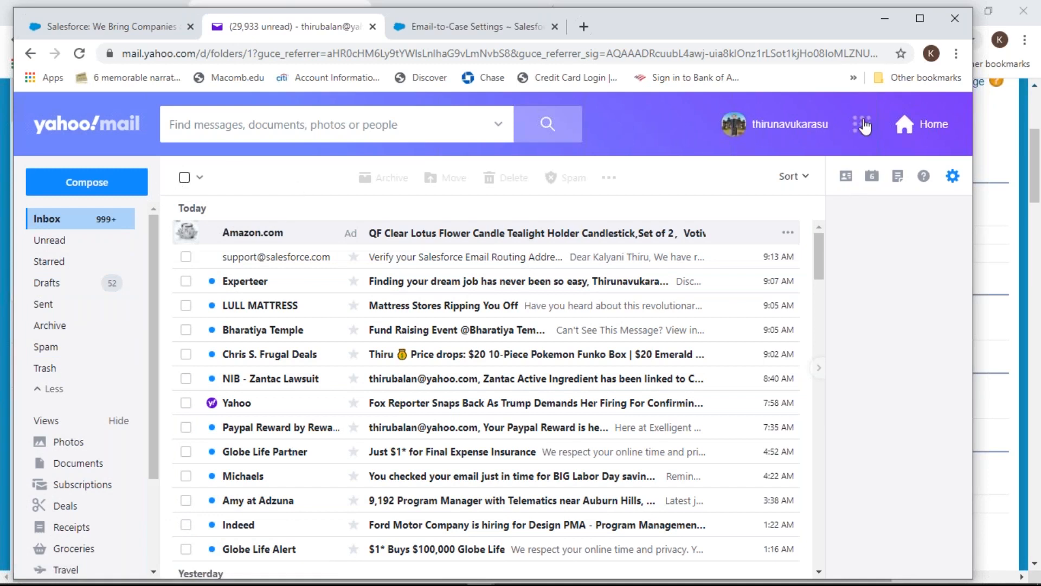
click(790, 133)
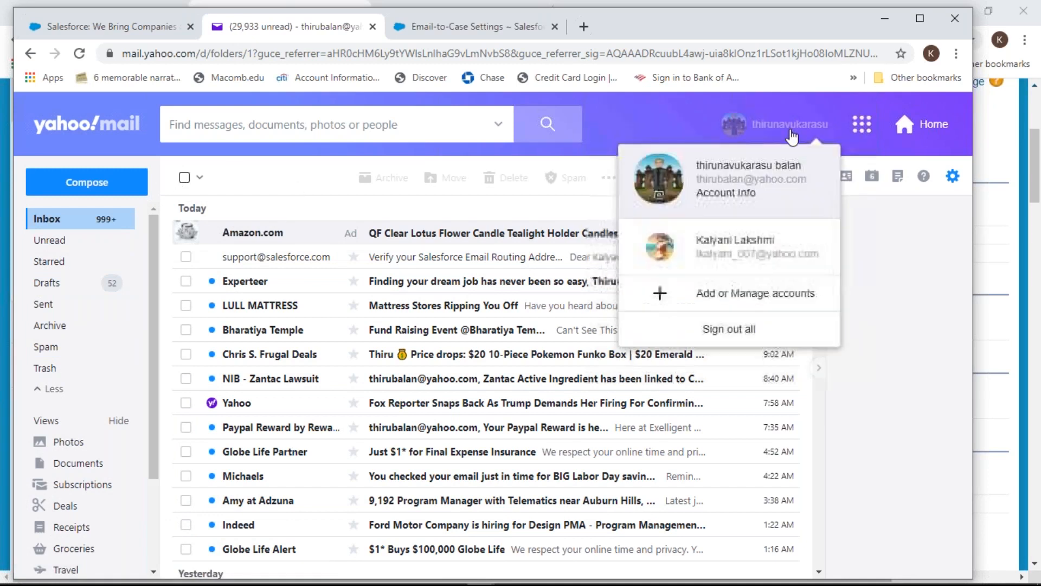
click(790, 135)
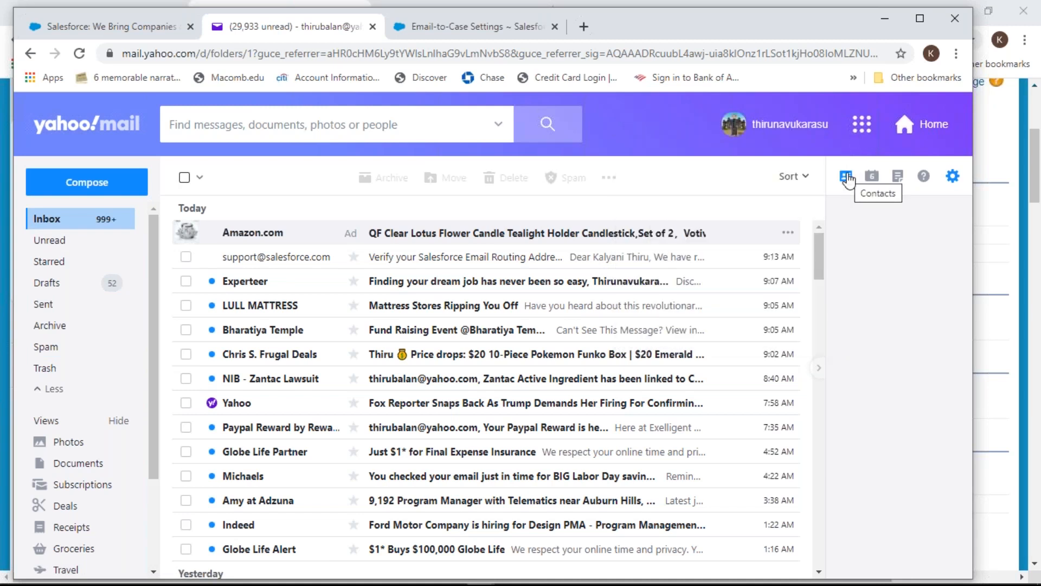
click(924, 178)
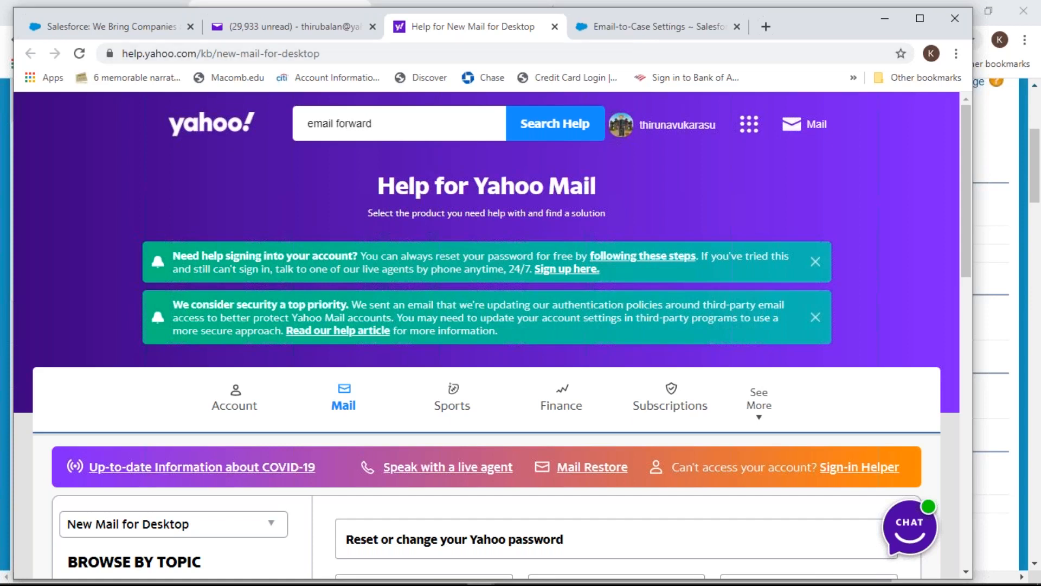
Search Yahoo Help for forwarding and open 'Enable automatic email forwarding in Yahoo Mail'
double_click(323, 122)
key(BackSpace)
key(Return)
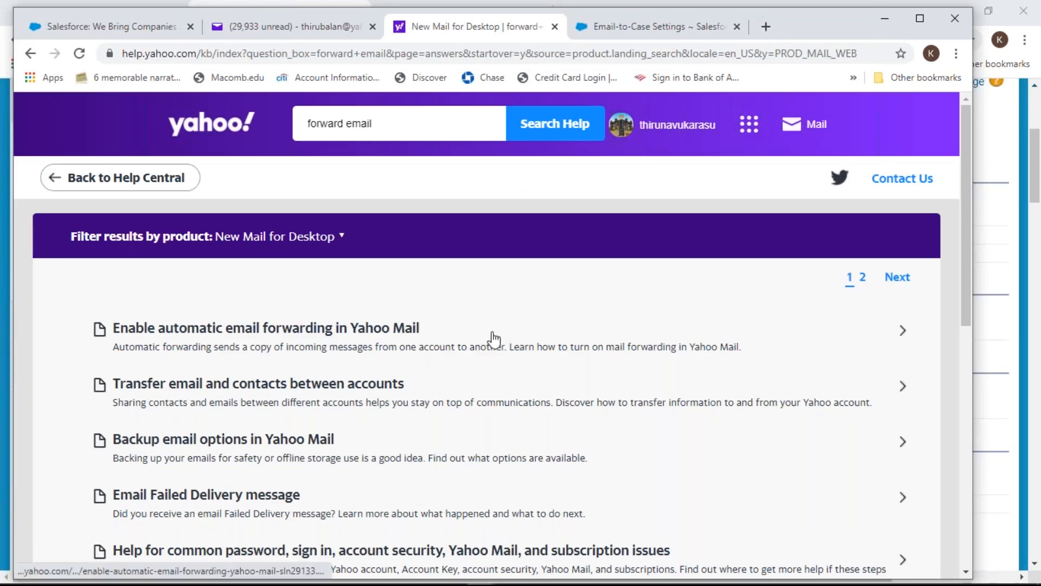
click(293, 329)
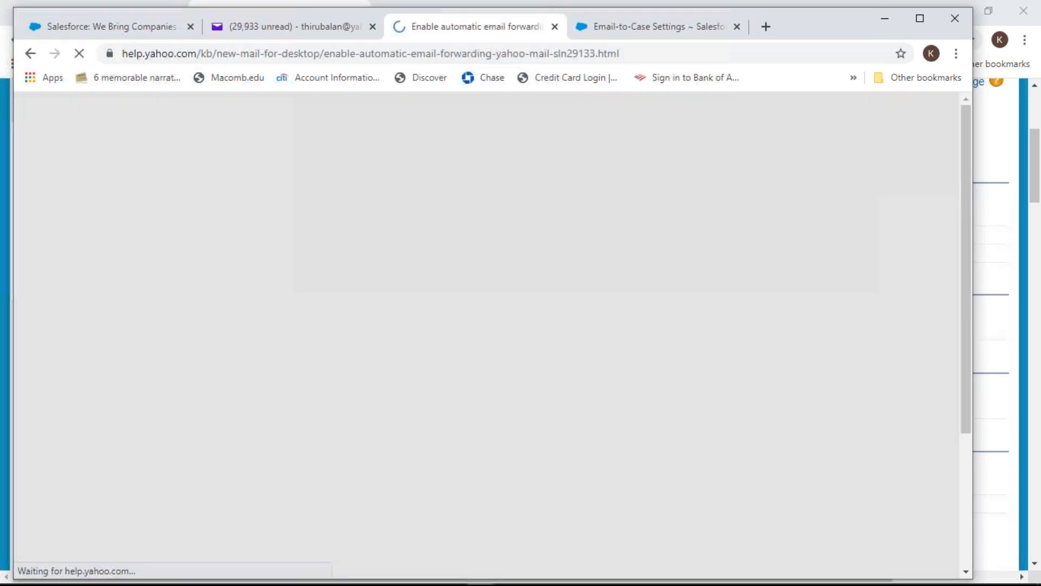
scroll(180, 439, down, 3)
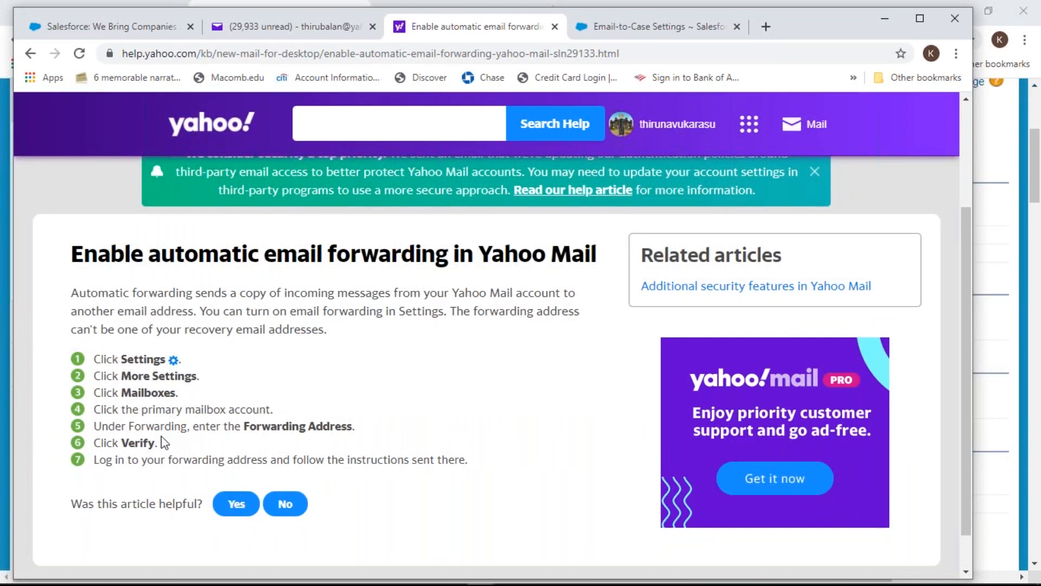
Back in Yahoo Mail, open the full Settings page at its Mailboxes section
click(276, 26)
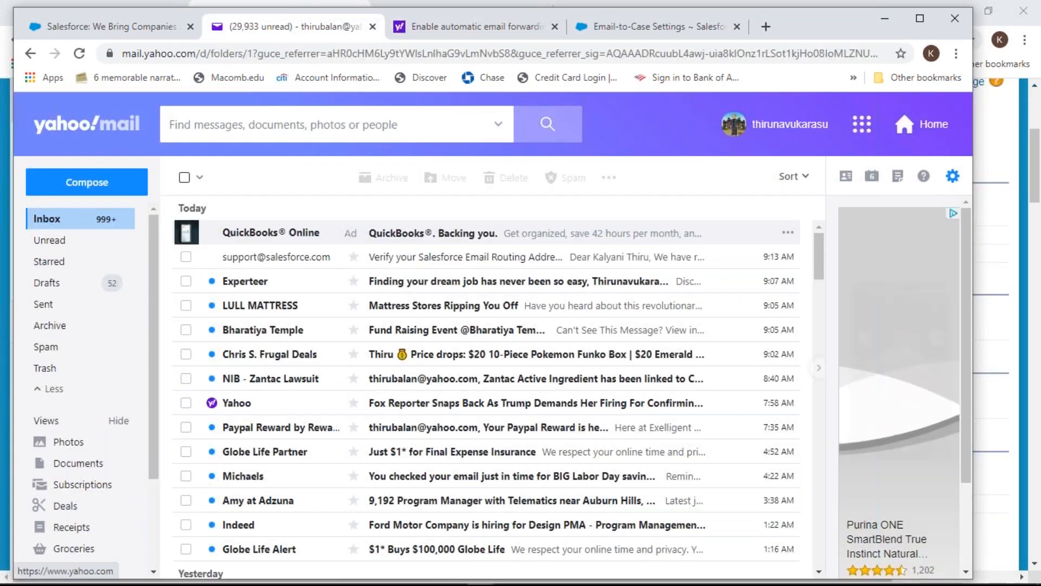
click(952, 177)
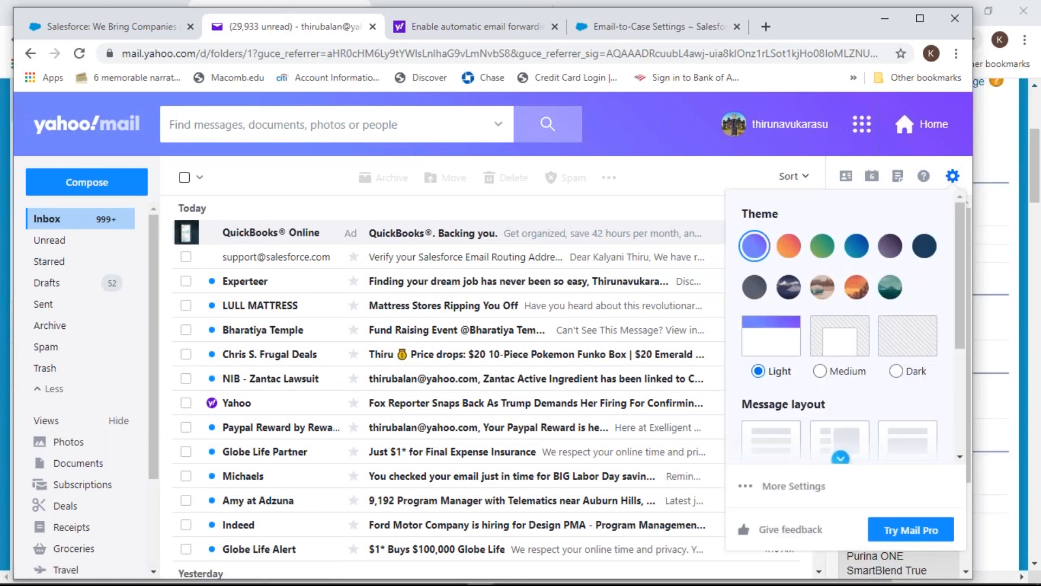
click(794, 486)
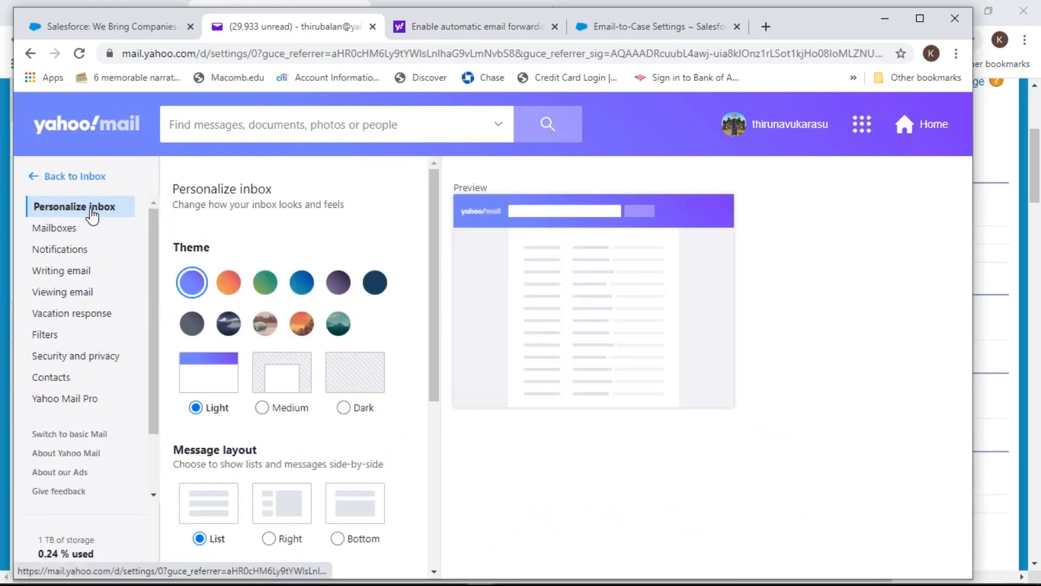
scroll(261, 202, down, 4)
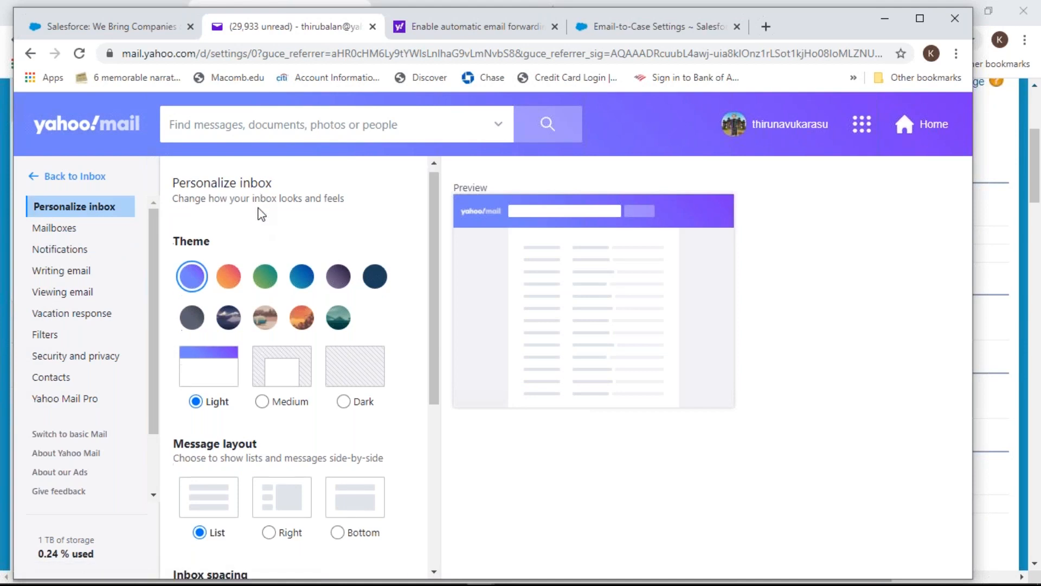
scroll(261, 230, down, 2)
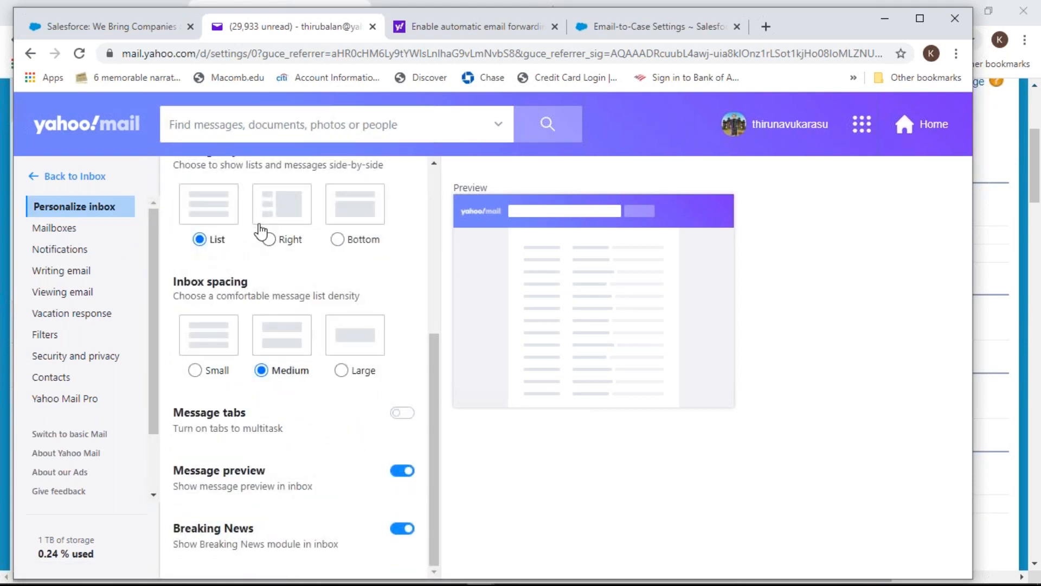
scroll(261, 230, up, 5)
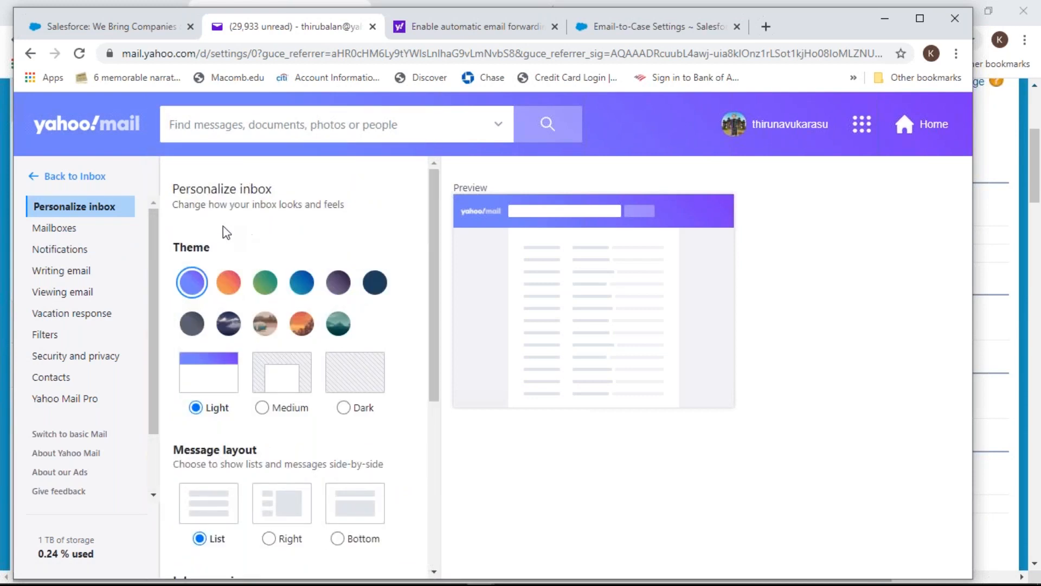
click(54, 227)
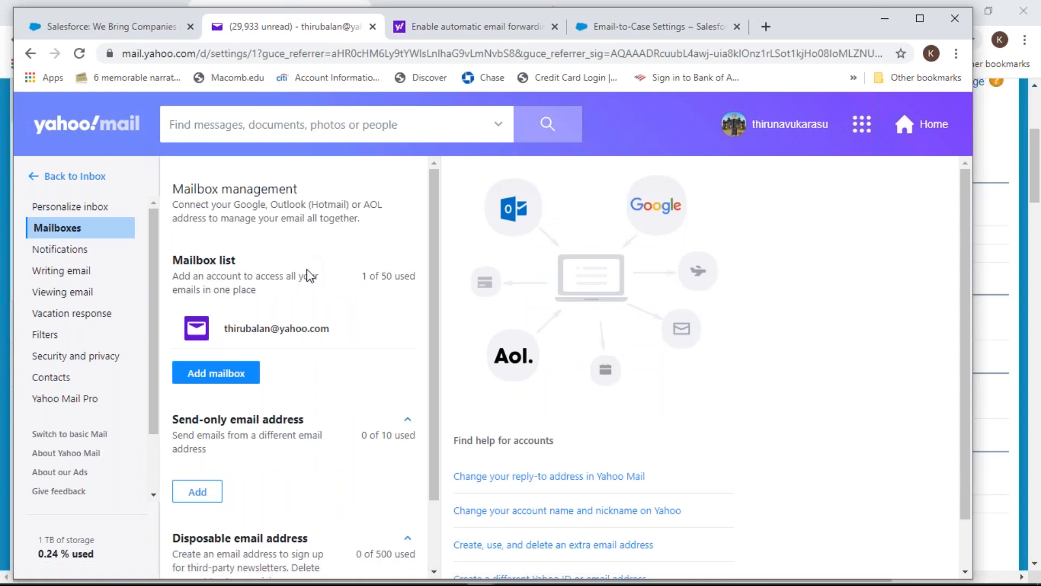
Recheck the forwarding help article, then open the primary mailbox's edit panel
scroll(320, 288, down, 2)
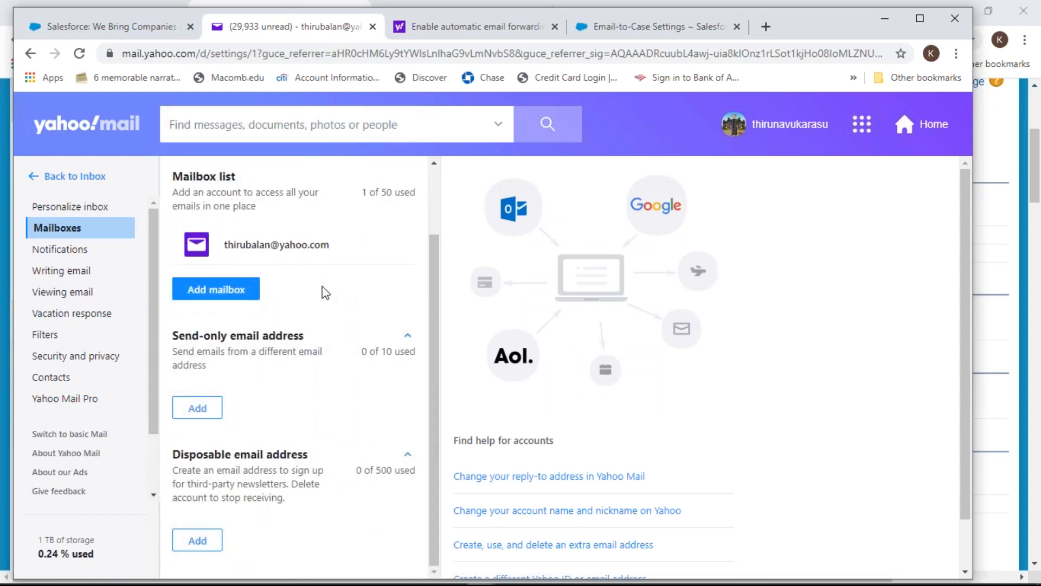
scroll(326, 293, up, 2)
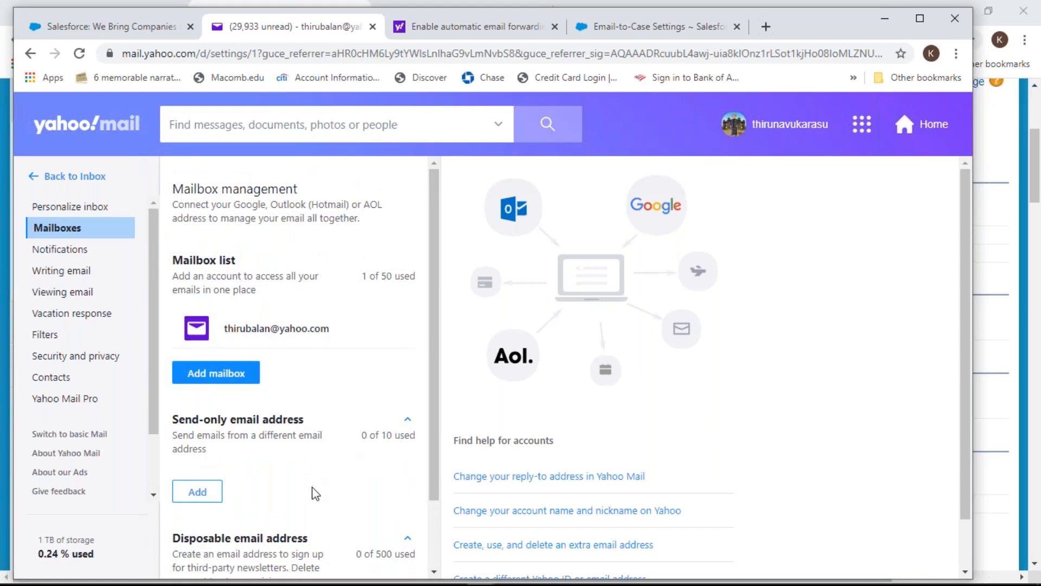
click(454, 30)
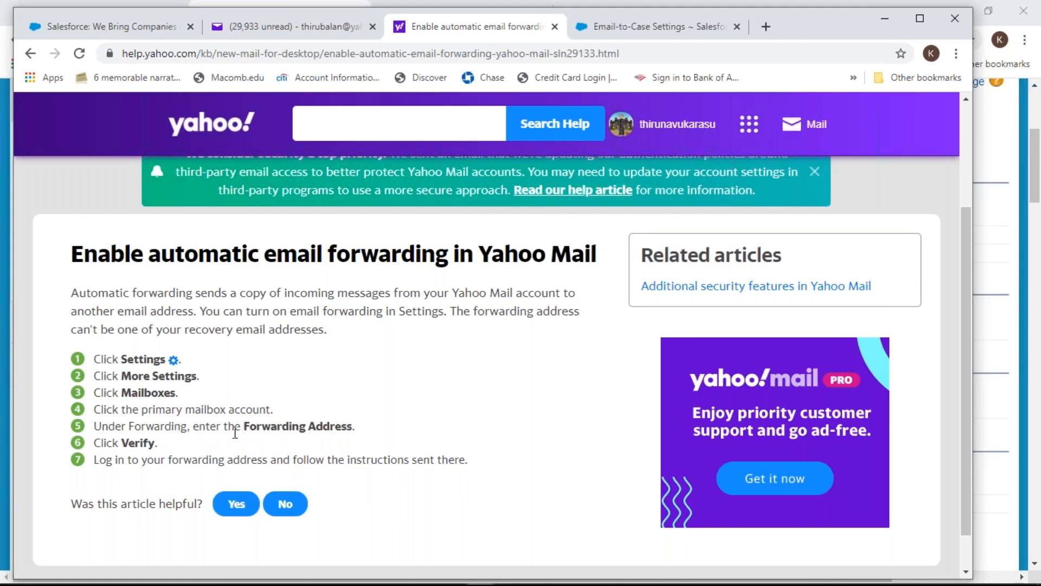
click(304, 27)
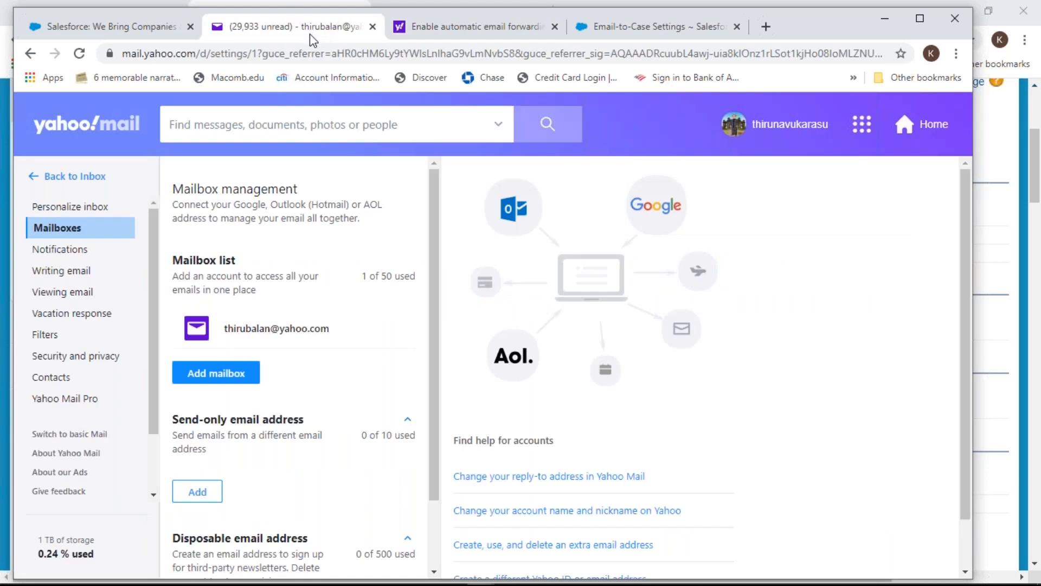
click(275, 336)
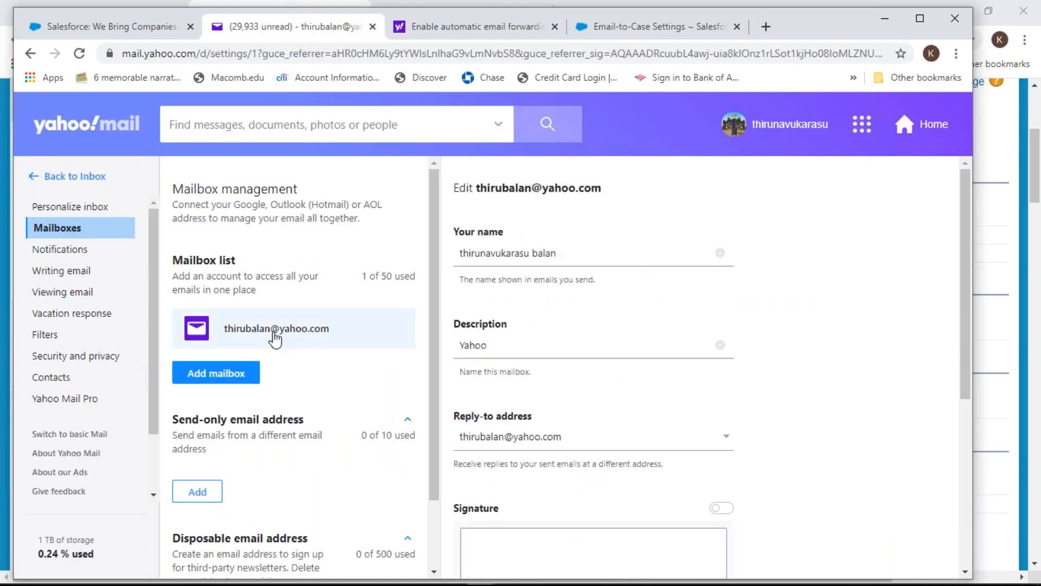
Paste the Salesforce email services address as the forwarding address, request verification and save
scroll(559, 266, down, 4)
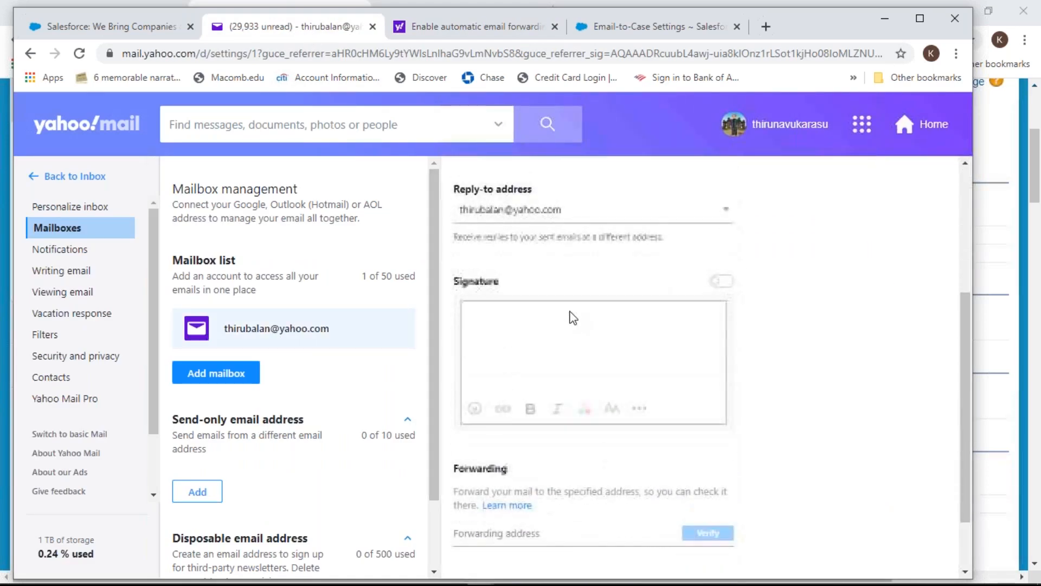
scroll(573, 317, down, 2)
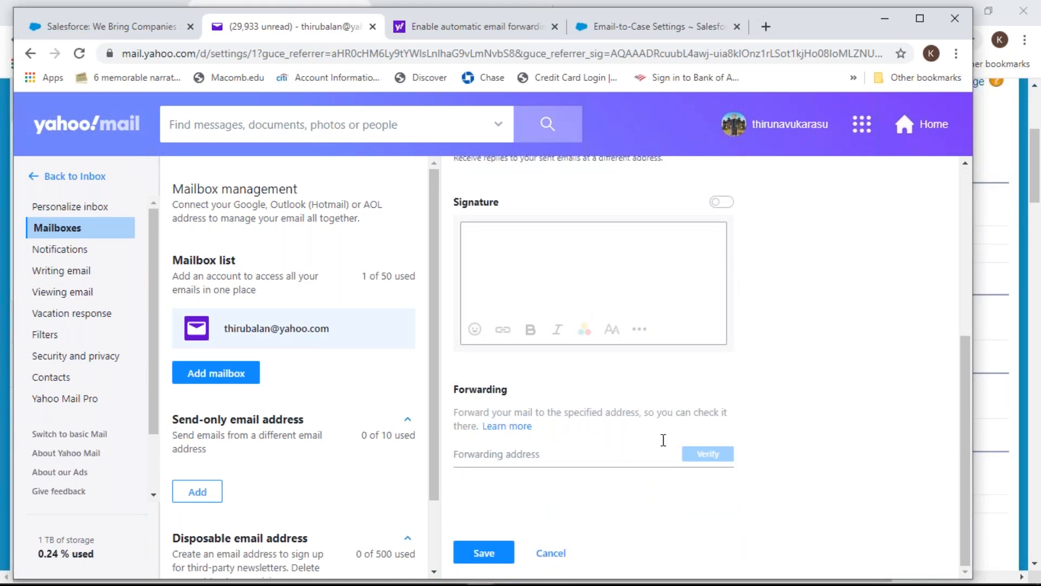
click(567, 448)
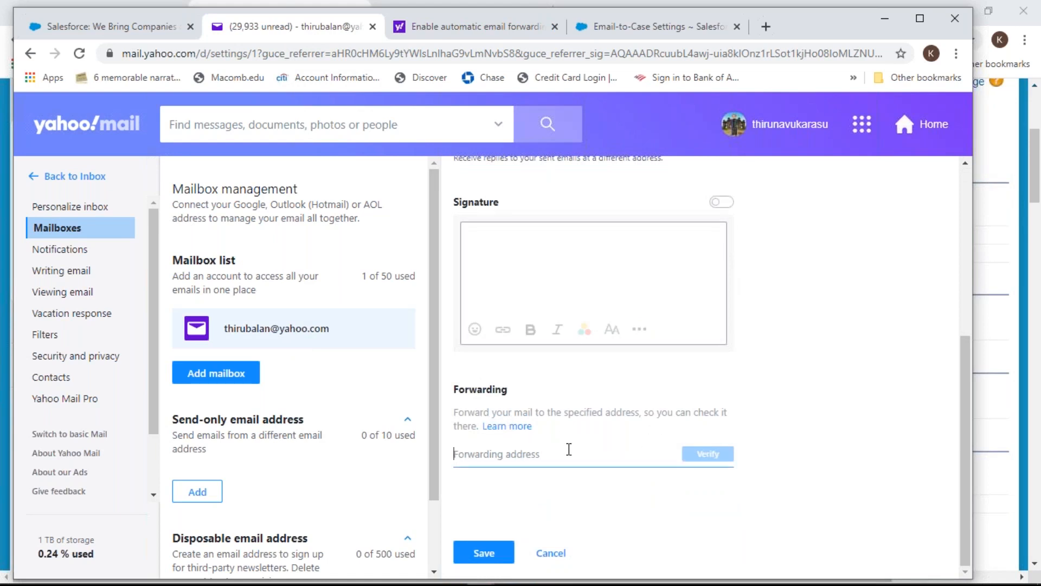
click(721, 457)
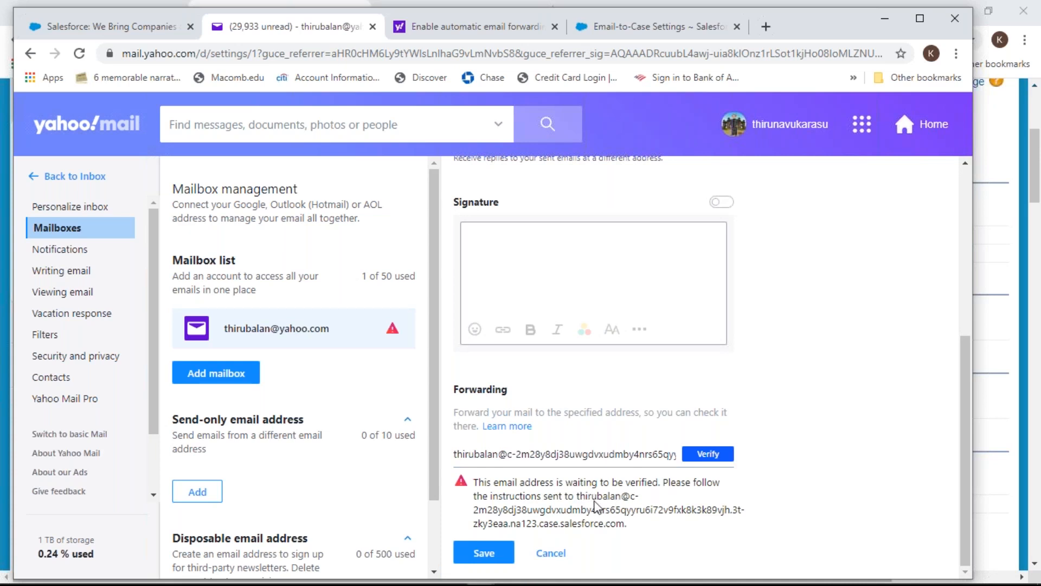
click(502, 553)
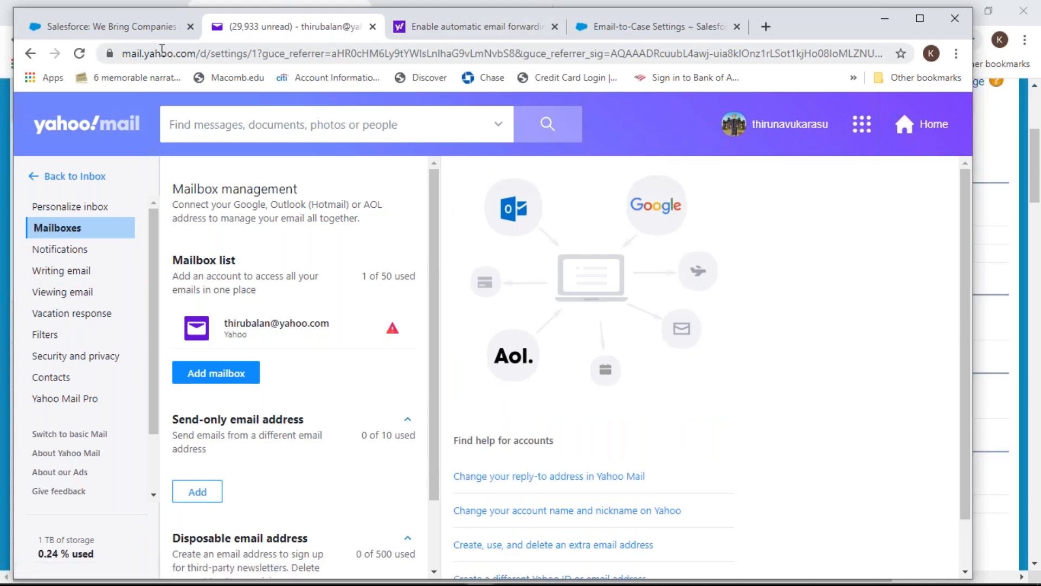
click(135, 30)
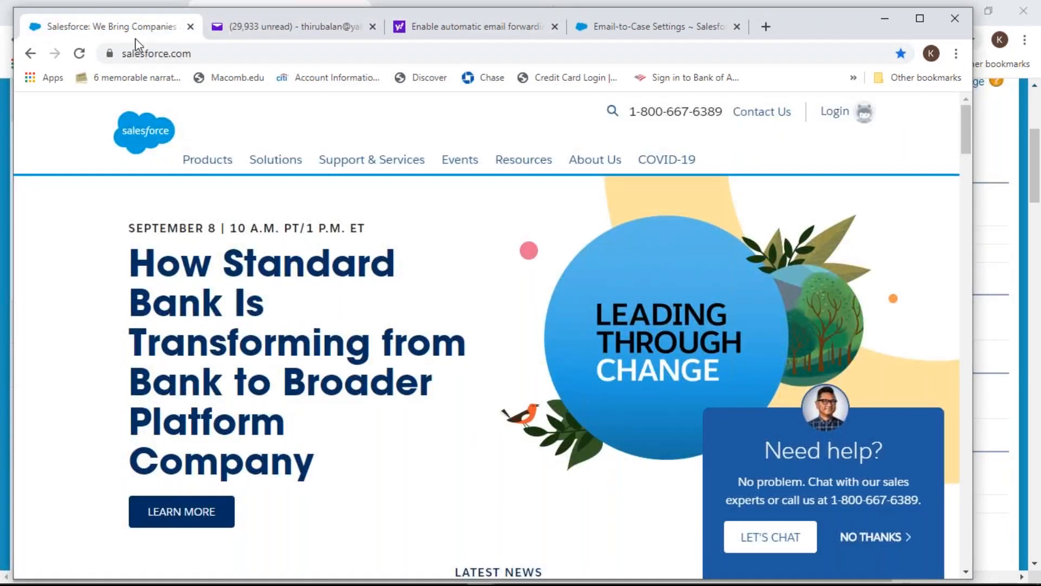
Go to the Cases tab and show the My Cases list view
click(637, 28)
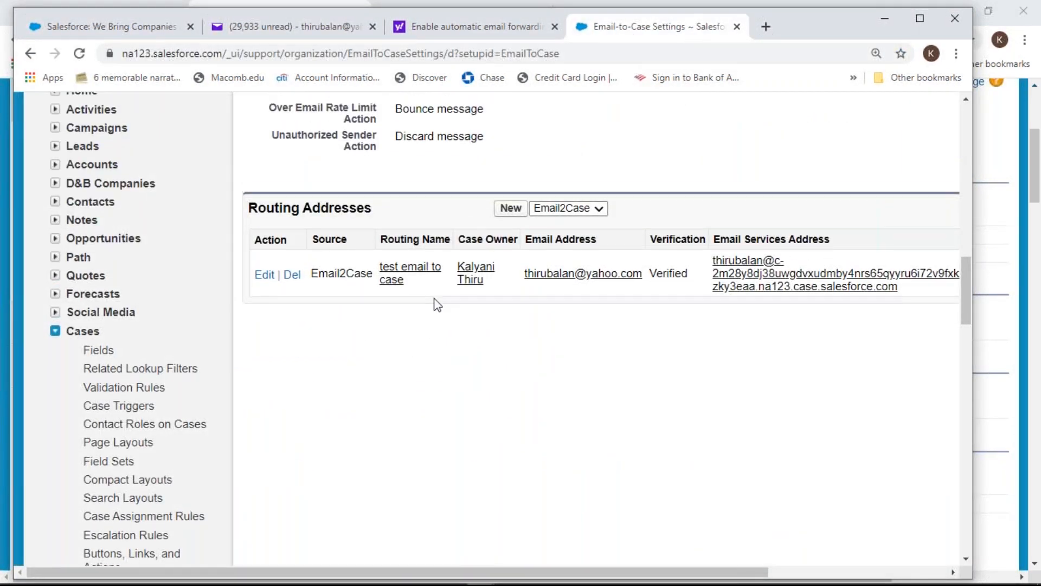
scroll(432, 302, up, 15)
scroll(434, 303, up, 2)
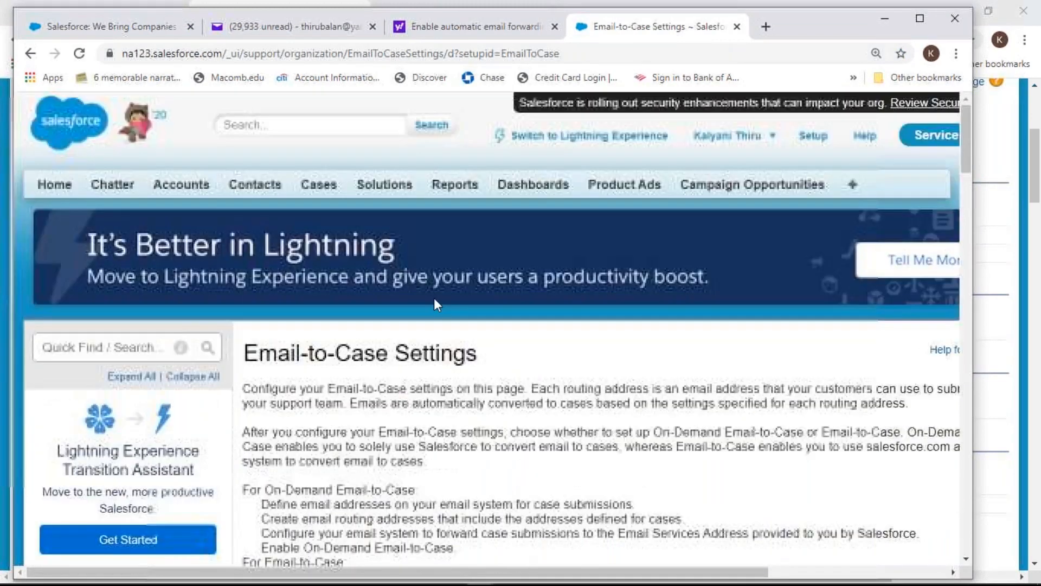
click(320, 193)
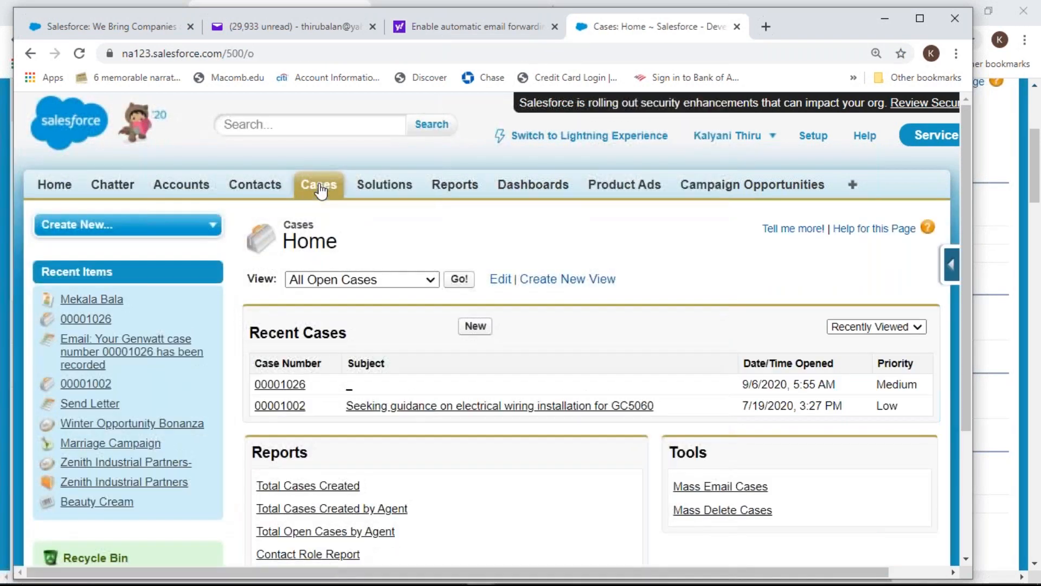
click(384, 280)
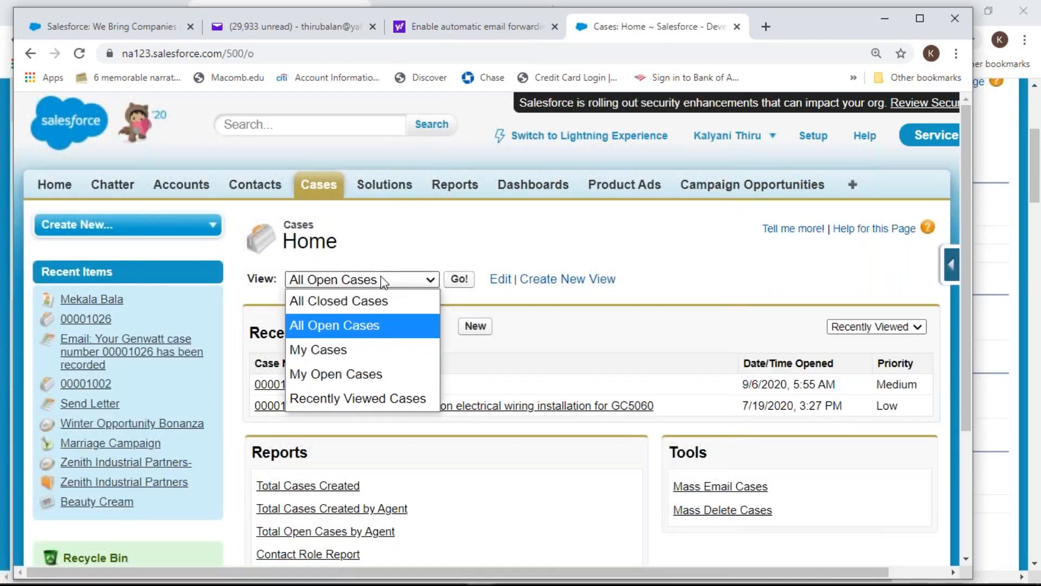
click(360, 350)
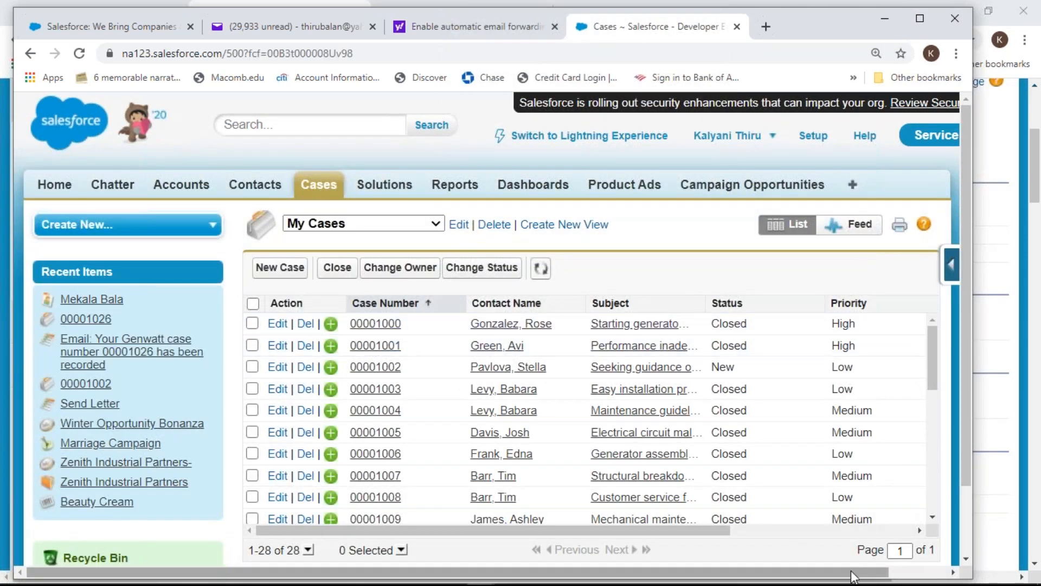
Sort the My Cases list by Status, then by Date Opened with newest first
click(812, 531)
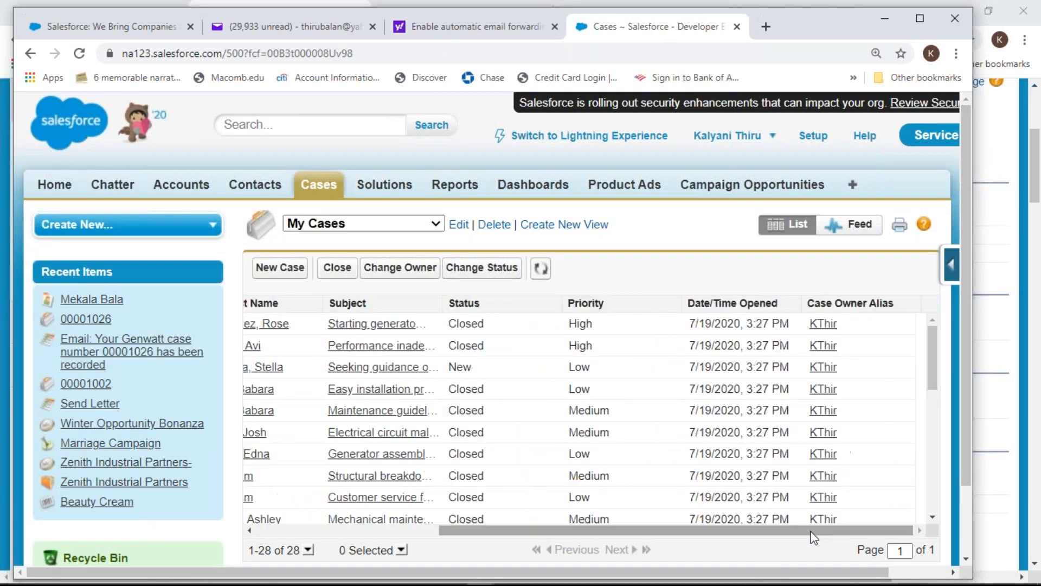
drag(812, 537, 628, 534)
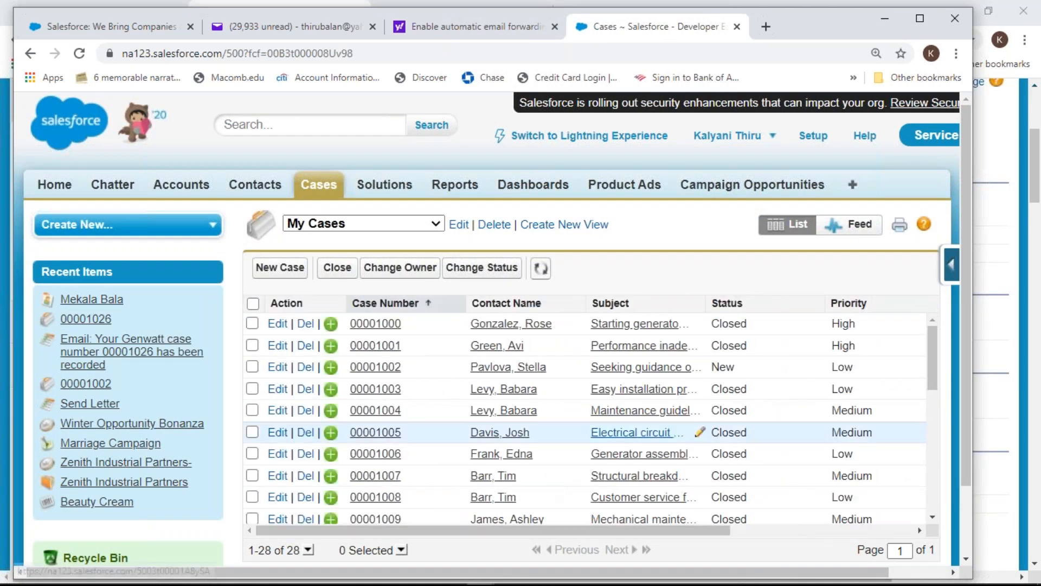
click(865, 530)
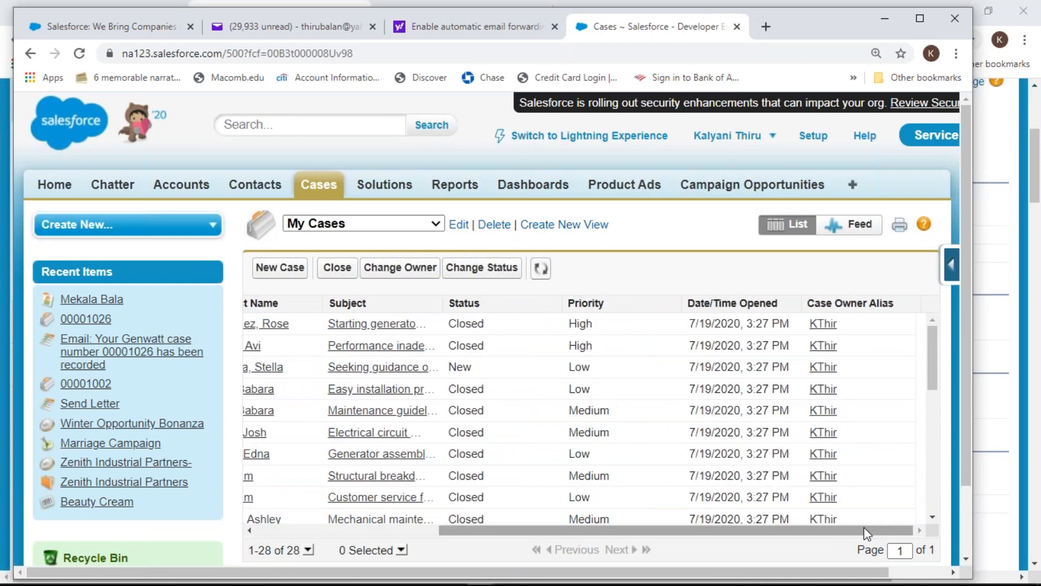
click(724, 301)
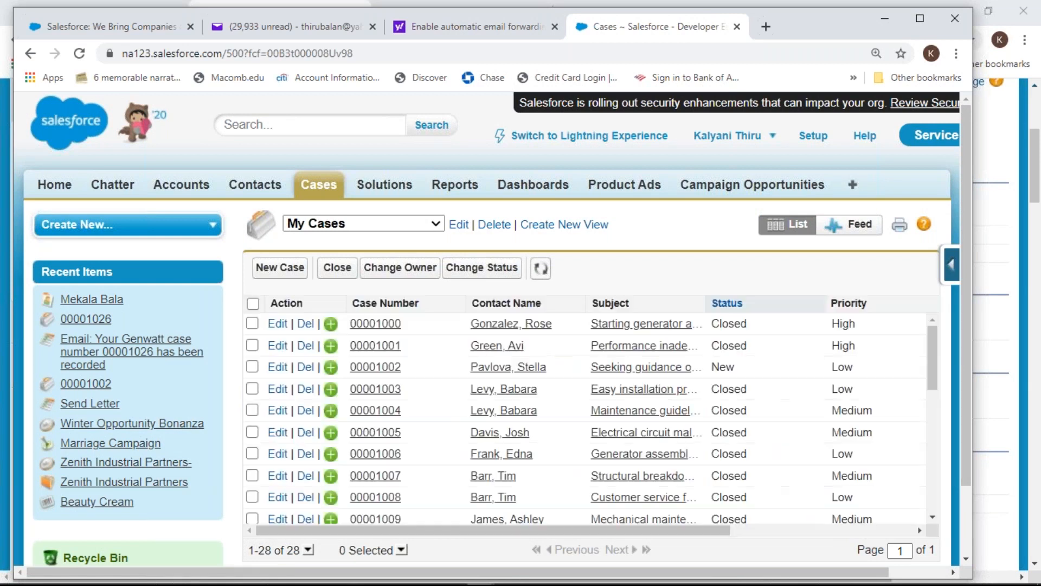
click(868, 534)
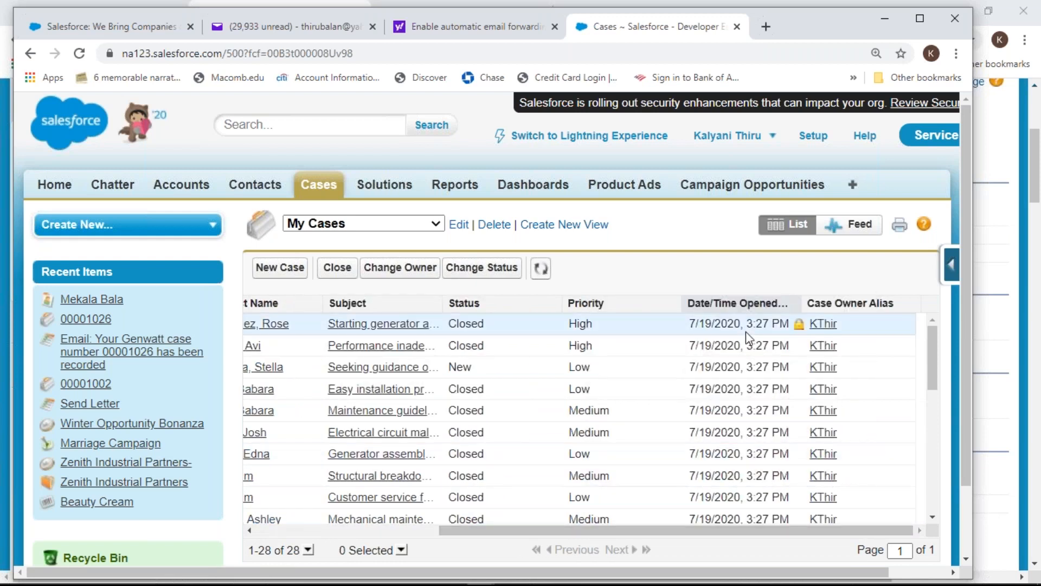
click(733, 304)
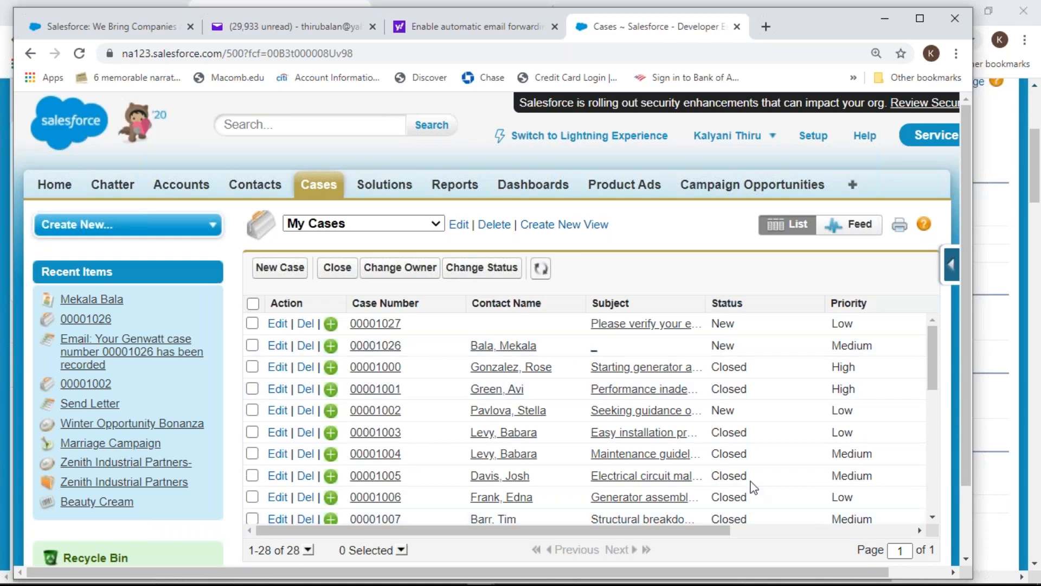
Open case 00001027, scroll to its Yahoo verification Description, and right-click the email link
click(391, 326)
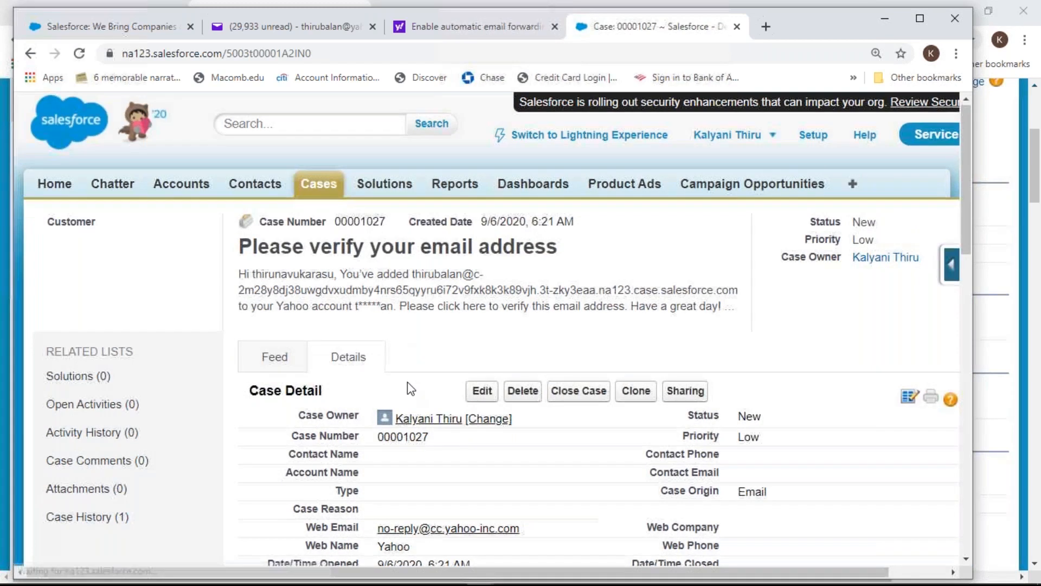
scroll(408, 382, down, 1)
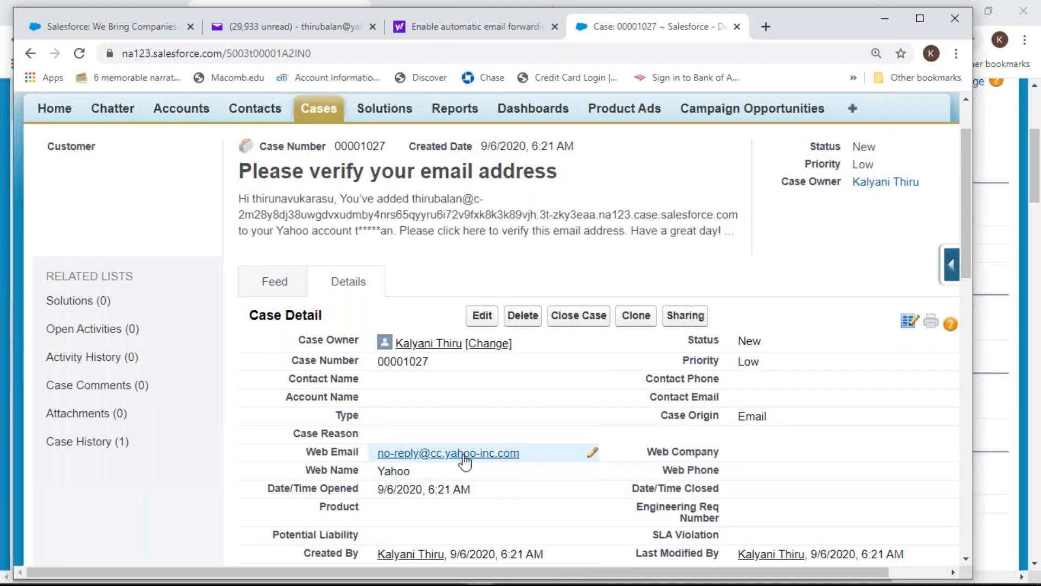
scroll(463, 463, down, 2)
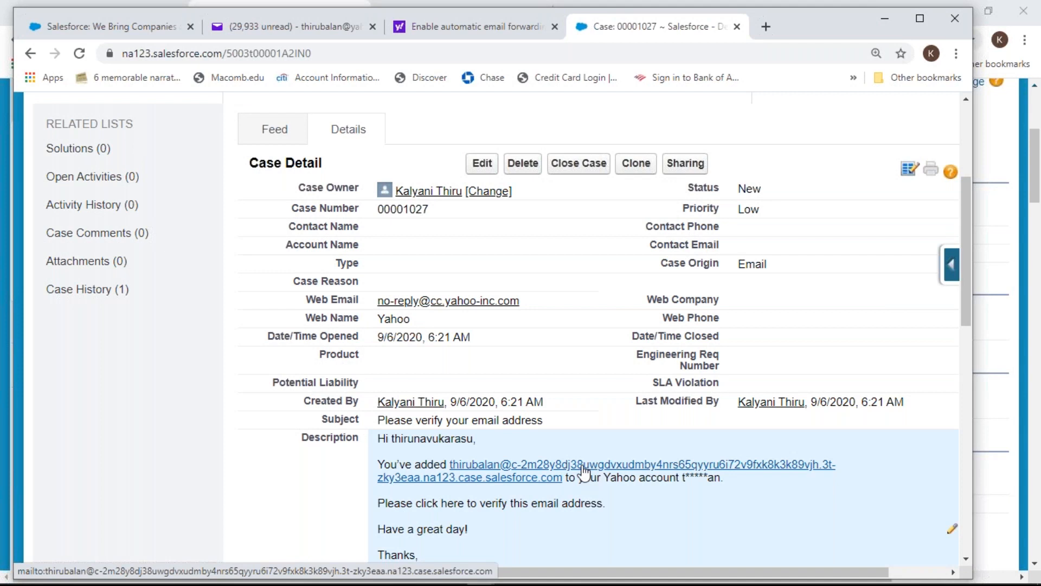
right_click(550, 471)
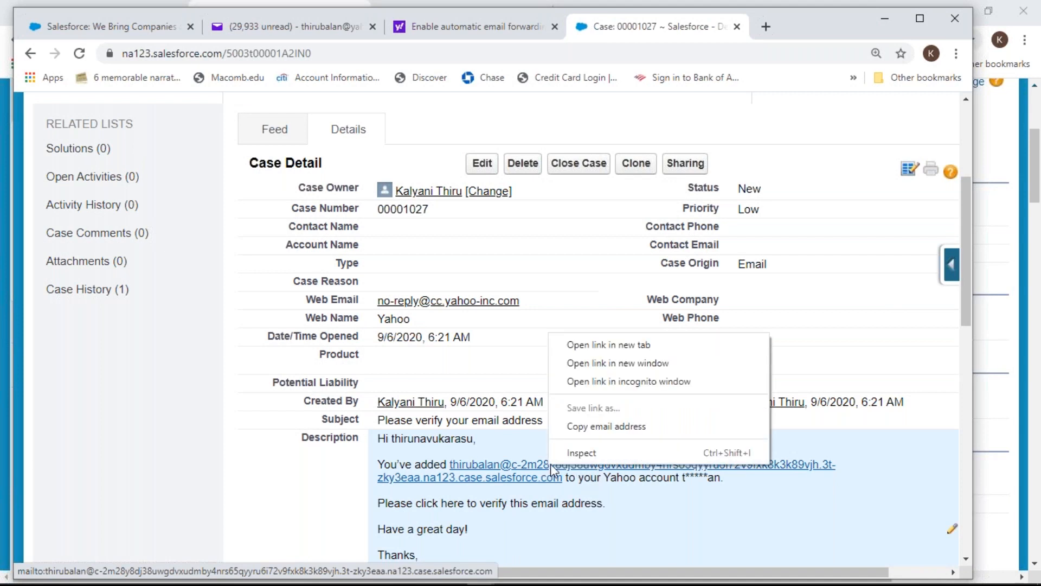
Start an Outlook email to the services address, then close the draft without saving
click(612, 345)
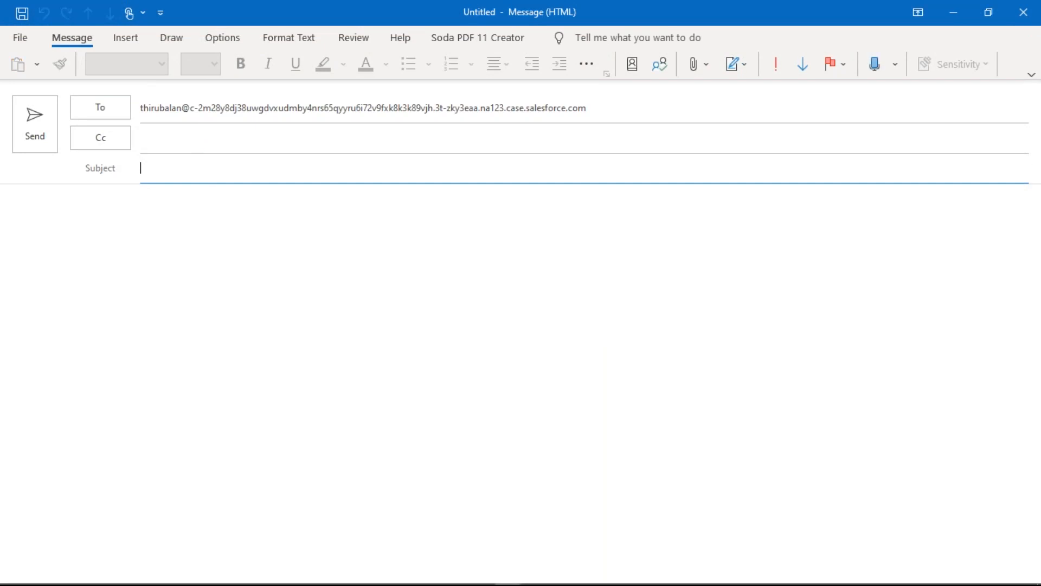
click(1023, 12)
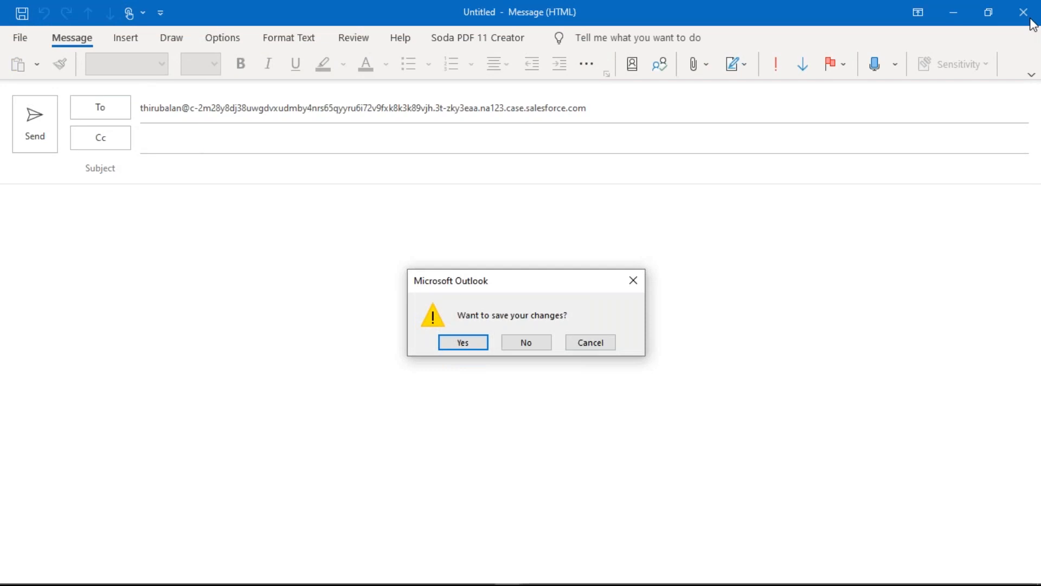
click(525, 342)
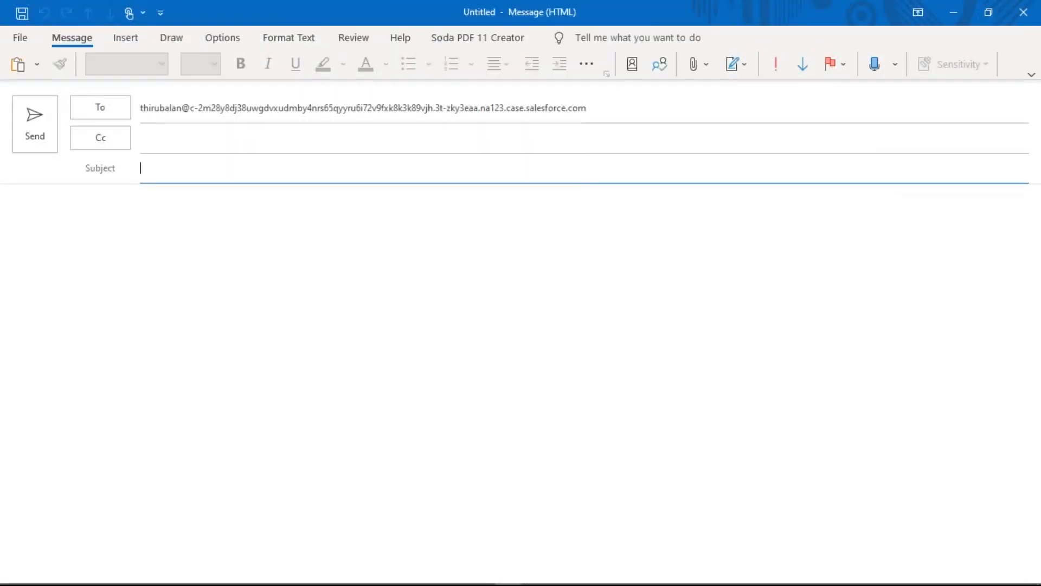
click(1023, 12)
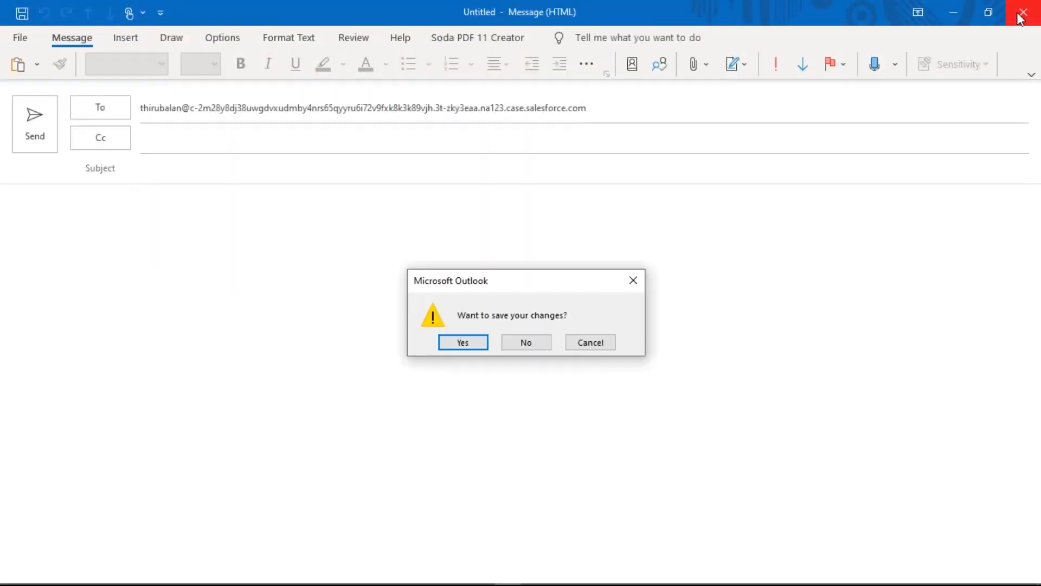
click(526, 343)
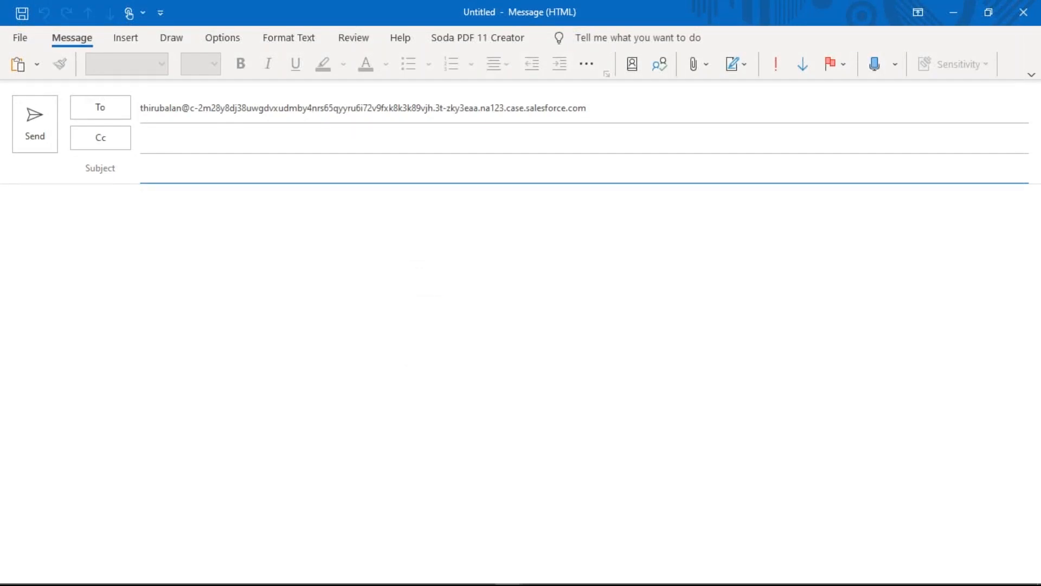
click(1013, 13)
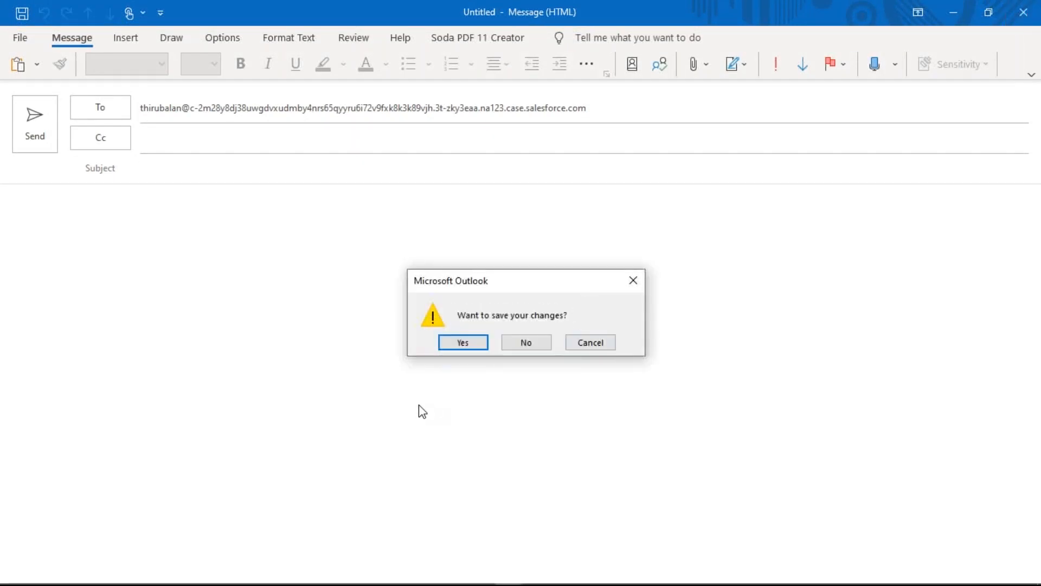
click(523, 347)
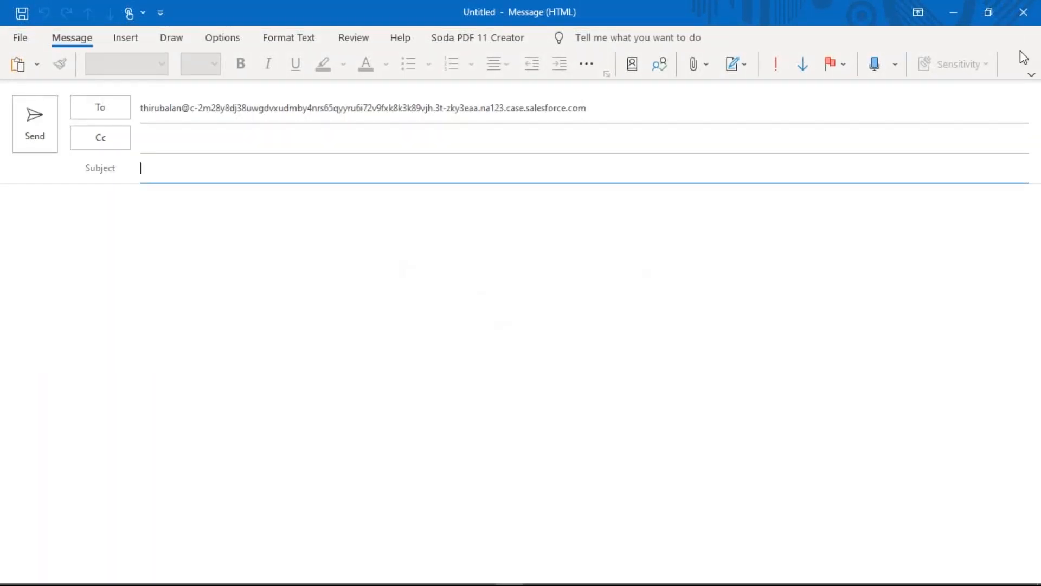
click(1024, 12)
click(526, 342)
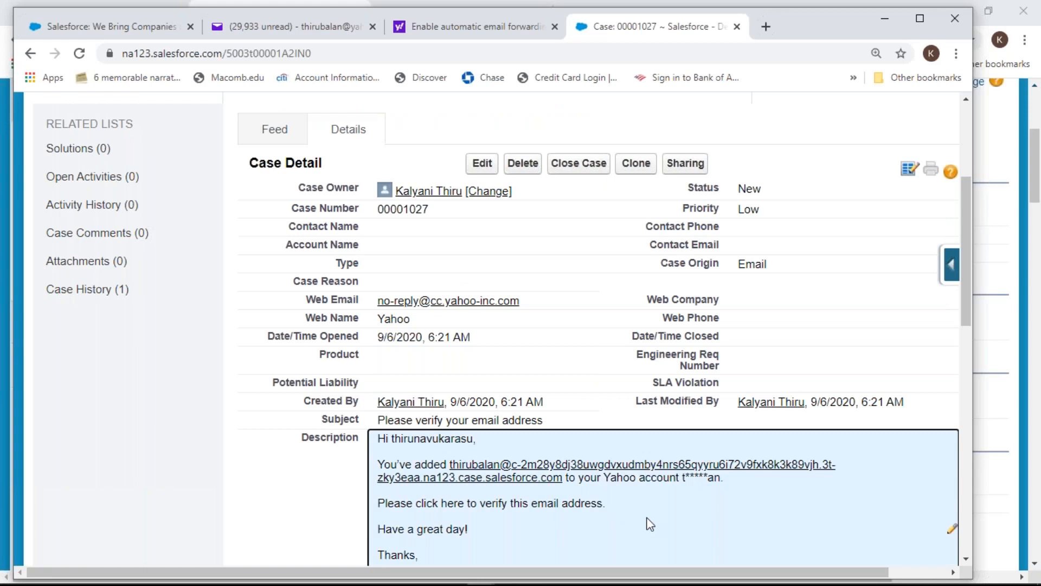
scroll(650, 524, down, 2)
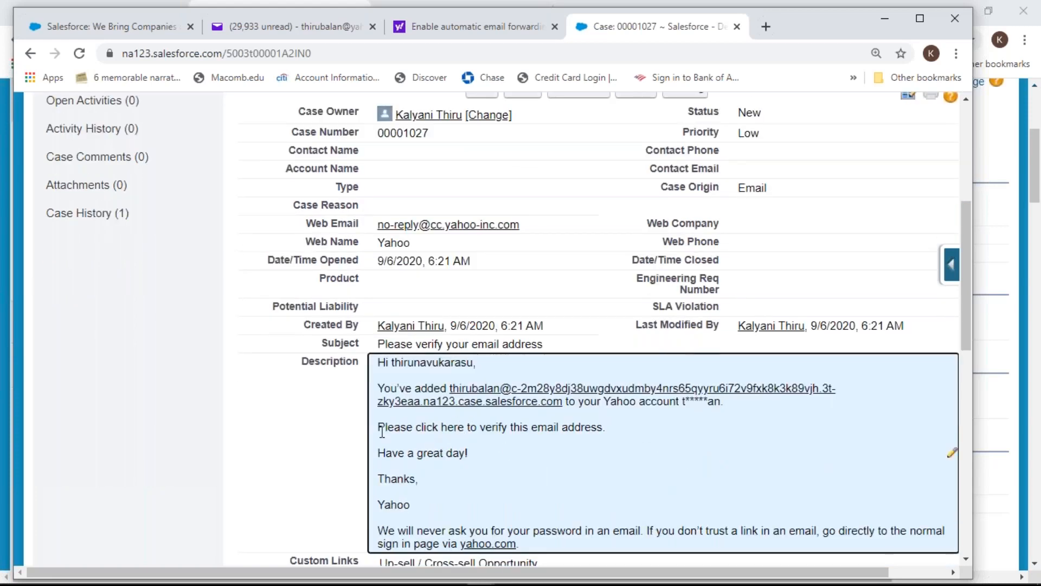
double_click(508, 426)
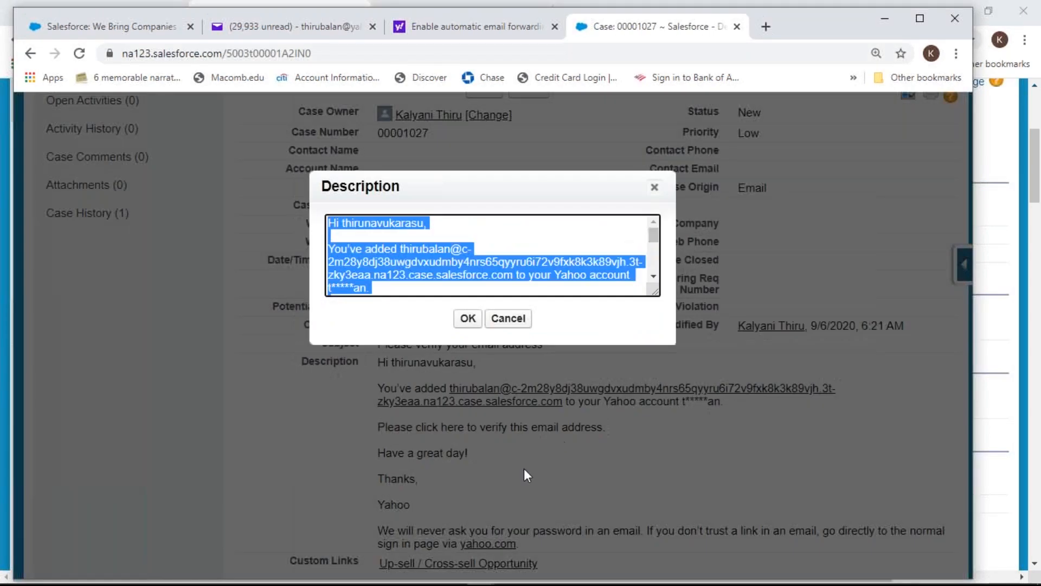
click(509, 319)
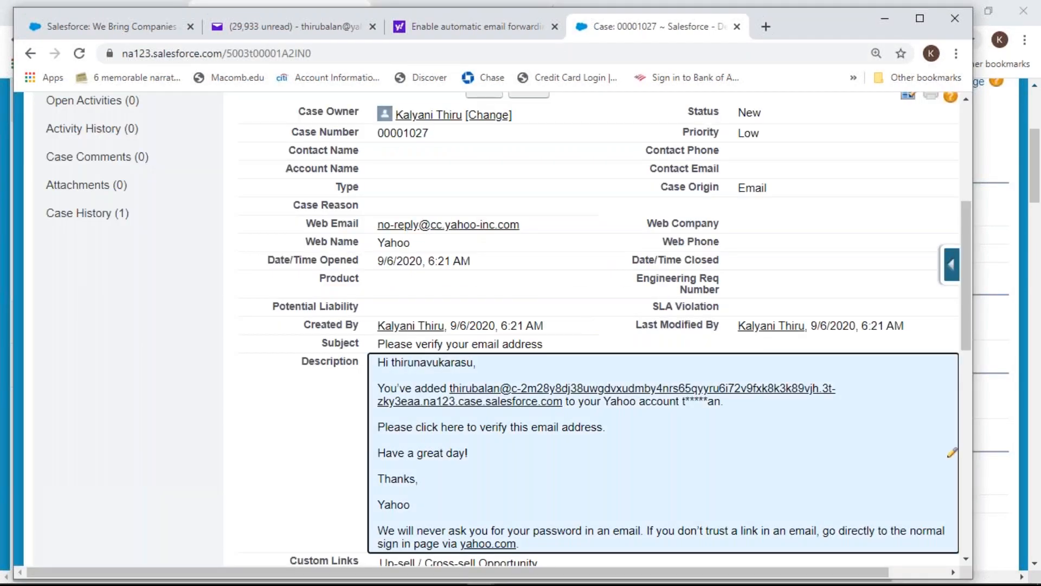
key(Return)
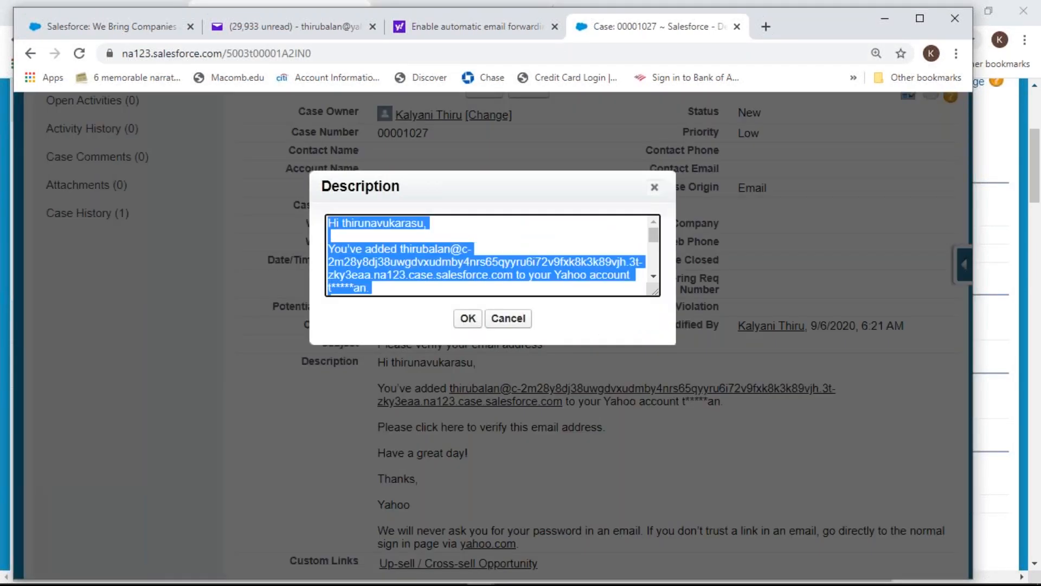
click(394, 287)
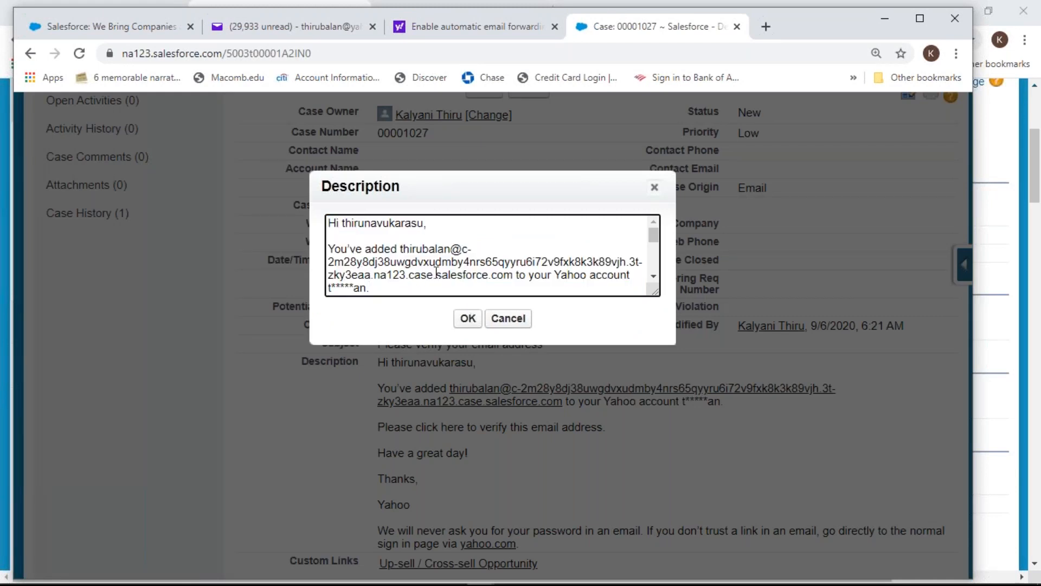
scroll(385, 271, down, 4)
scroll(414, 268, up, 2)
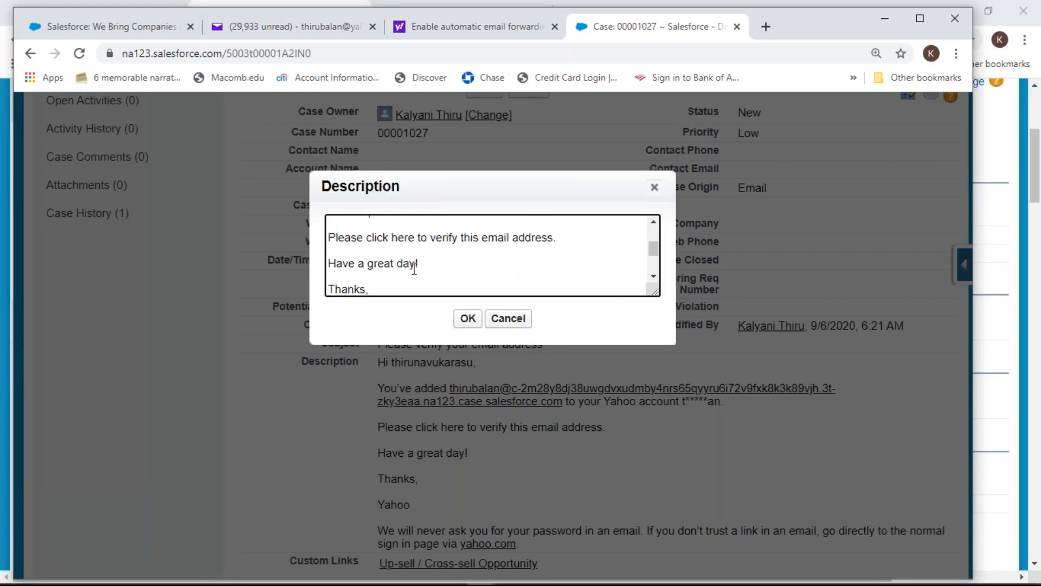
double_click(384, 237)
click(507, 318)
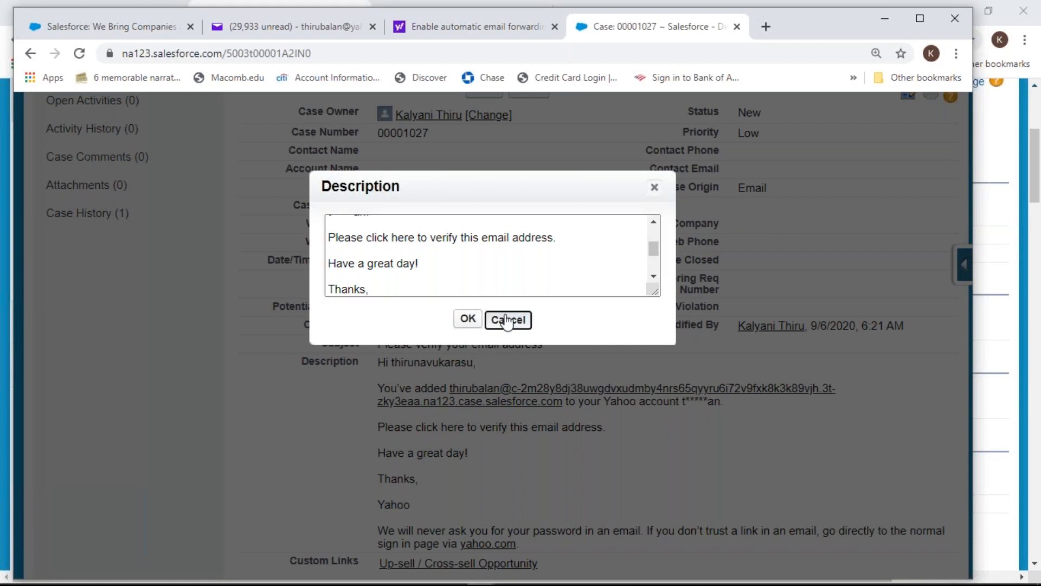
scroll(470, 317, down, 3)
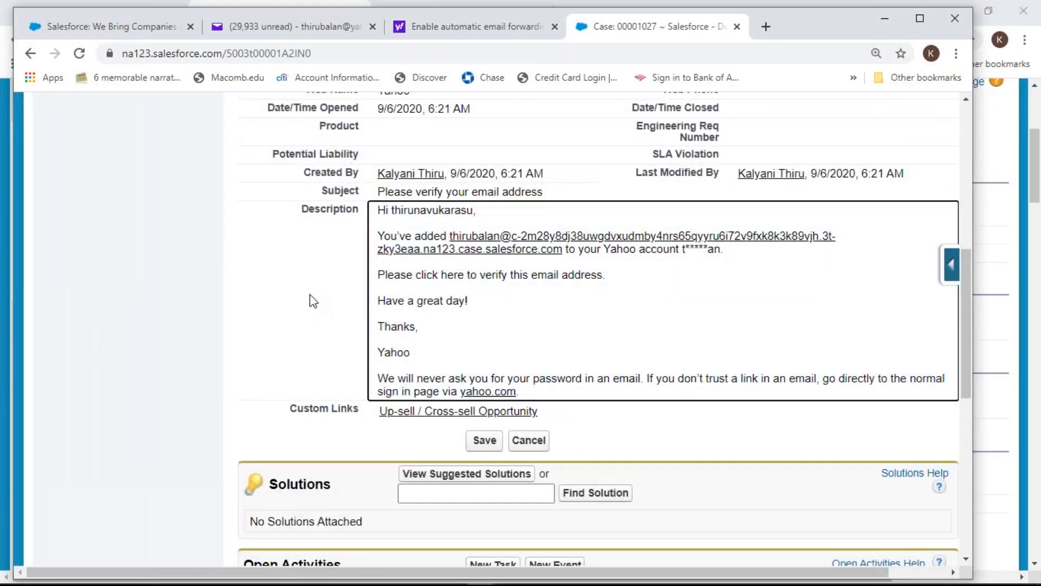
scroll(314, 301, down, 8)
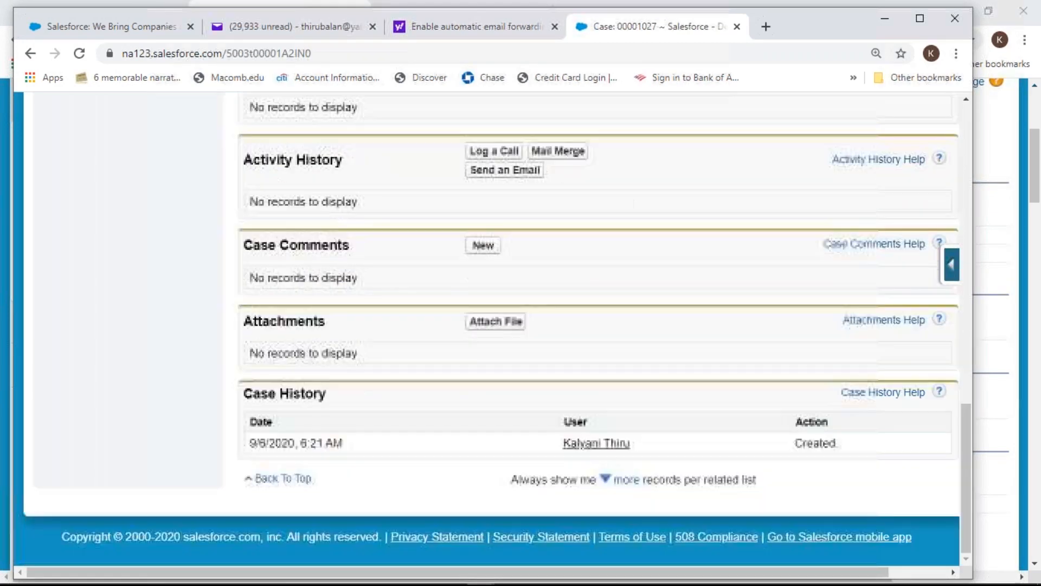
scroll(488, 325, up, 15)
Close the Yahoo forwarding help tab and review the primary mailbox's edit settings
click(422, 27)
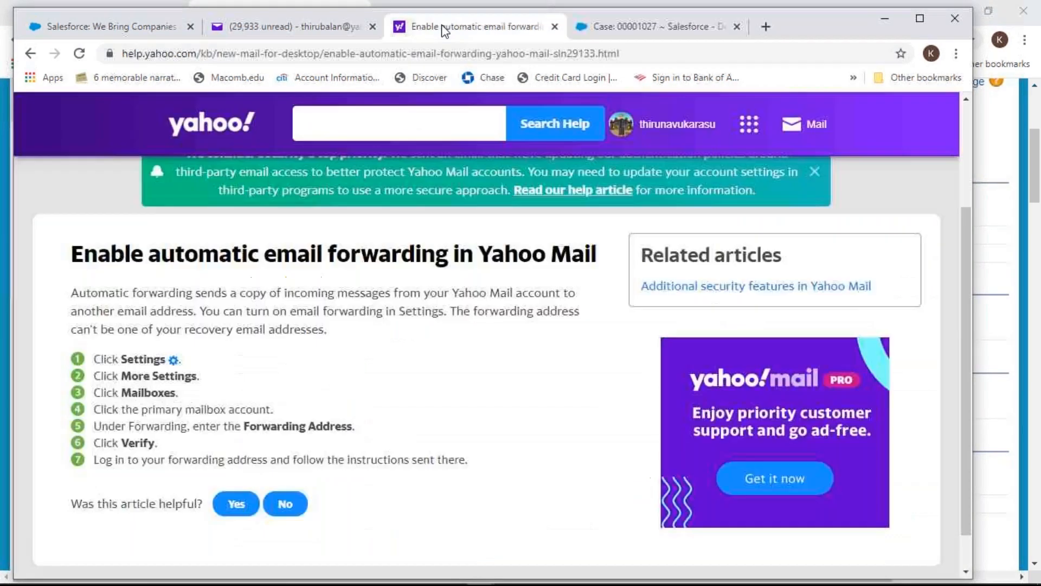
click(555, 26)
click(287, 32)
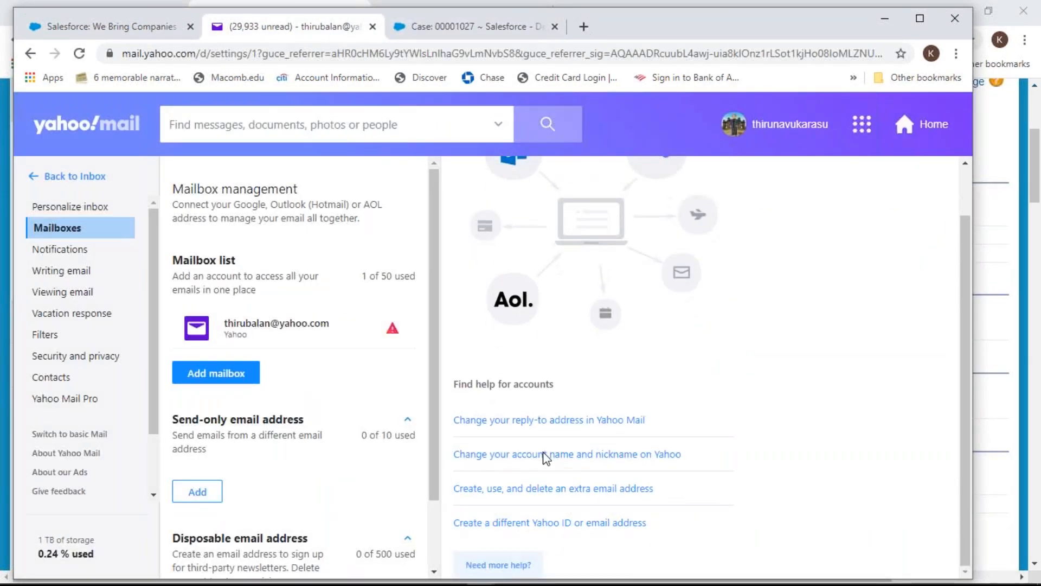
click(257, 328)
scroll(744, 377, down, 4)
scroll(619, 452, down, 1)
Return to case 00001027 in Salesforce and scroll through its description and history
click(471, 26)
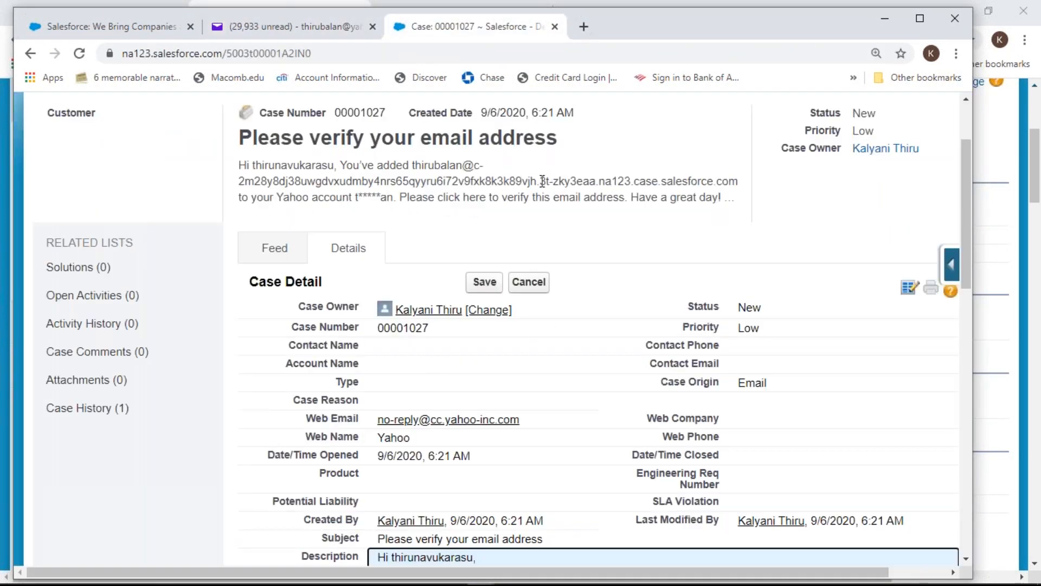
scroll(597, 343, down, 2)
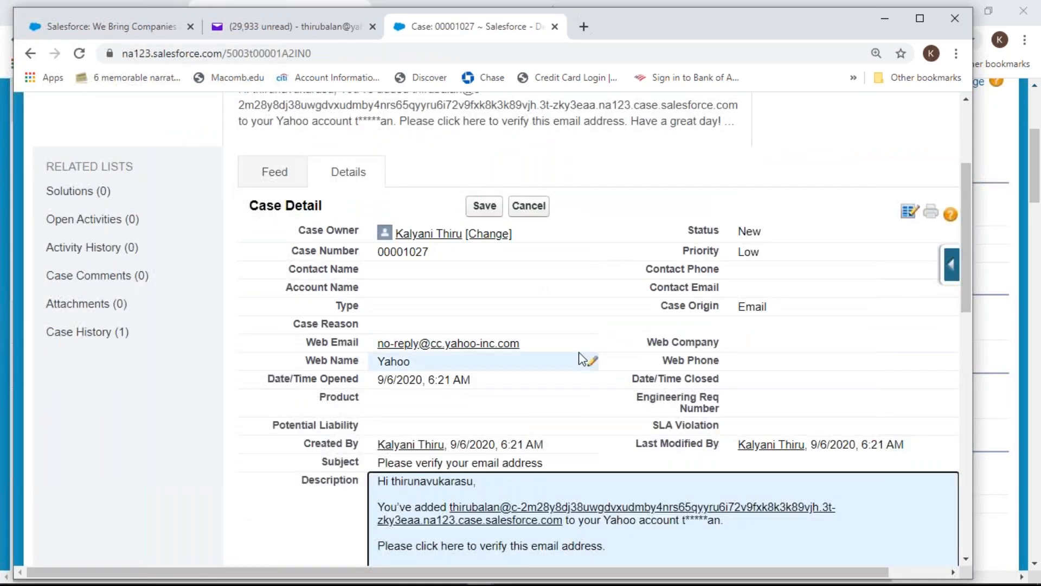
scroll(589, 366, down, 10)
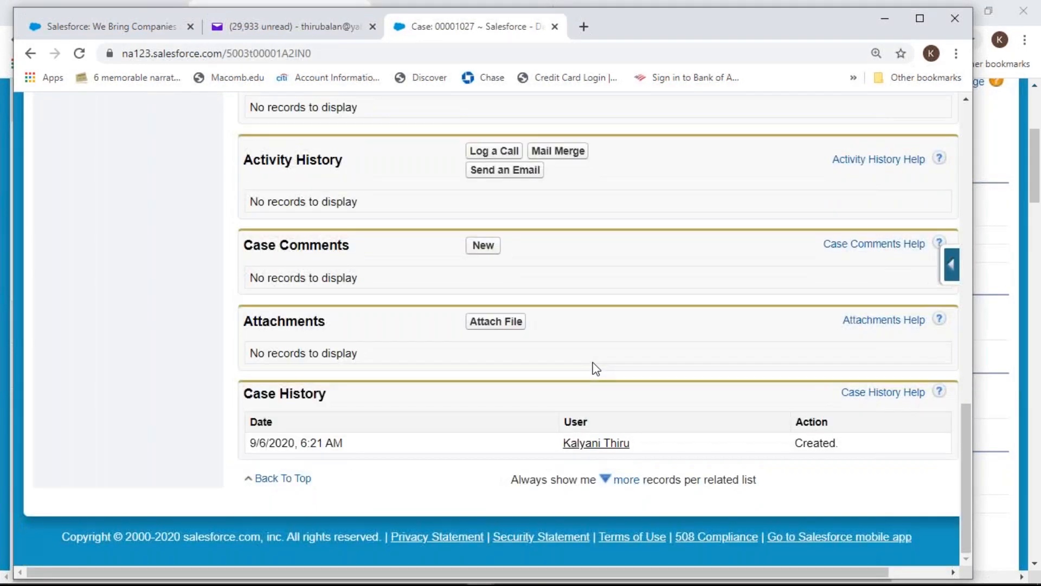
scroll(596, 368, up, 10)
scroll(595, 369, up, 2)
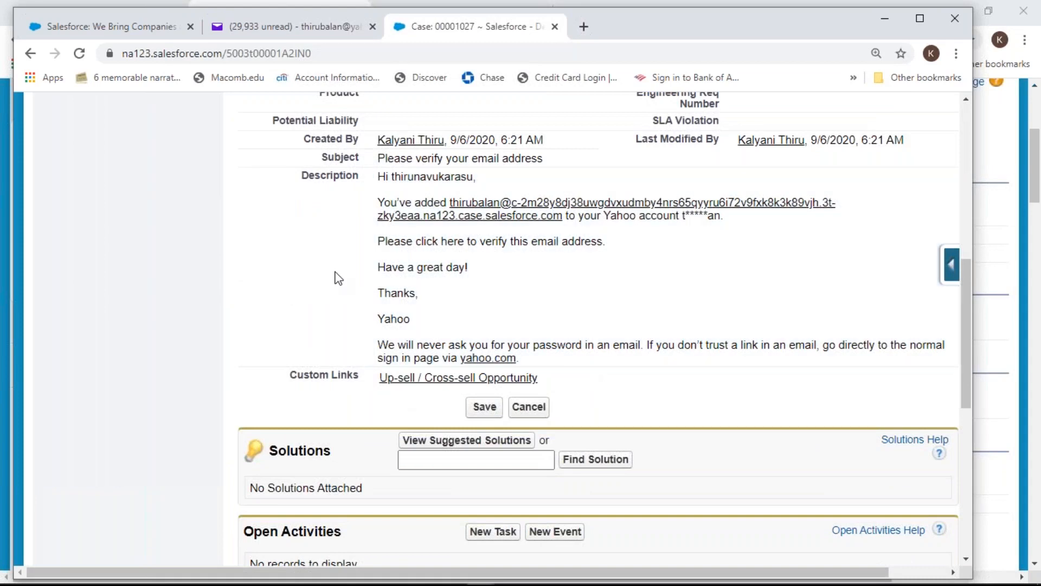
scroll(339, 277, up, 8)
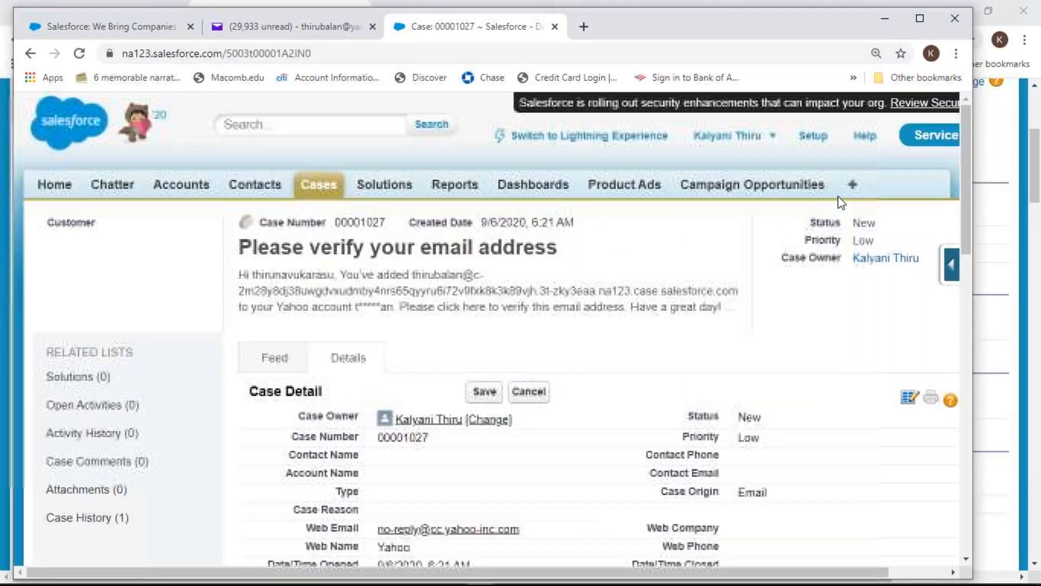
Switch case 00001027 to Lightning Experience, show its Related lists and scroll to the verification email
click(623, 140)
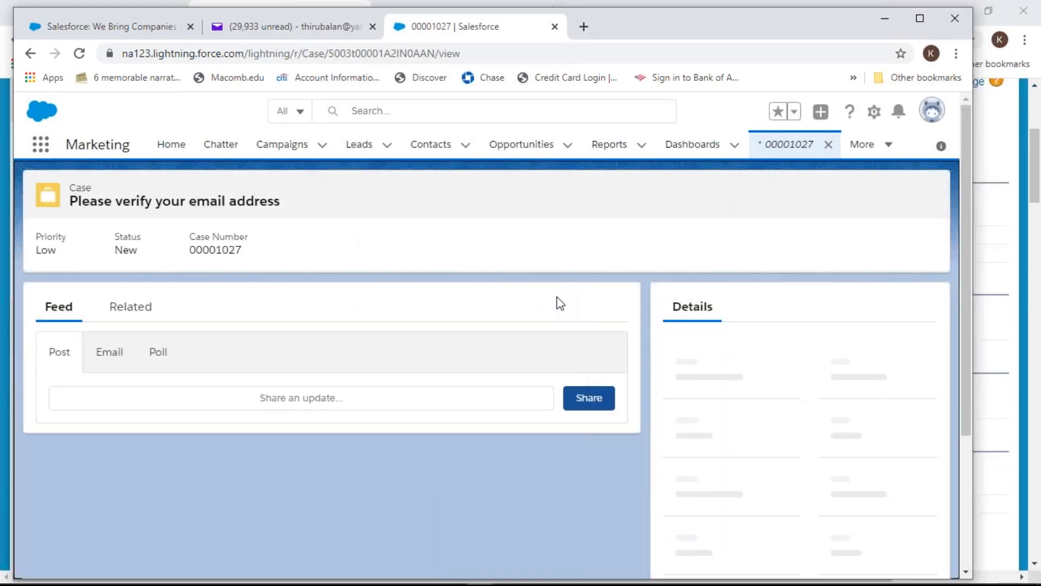
click(129, 310)
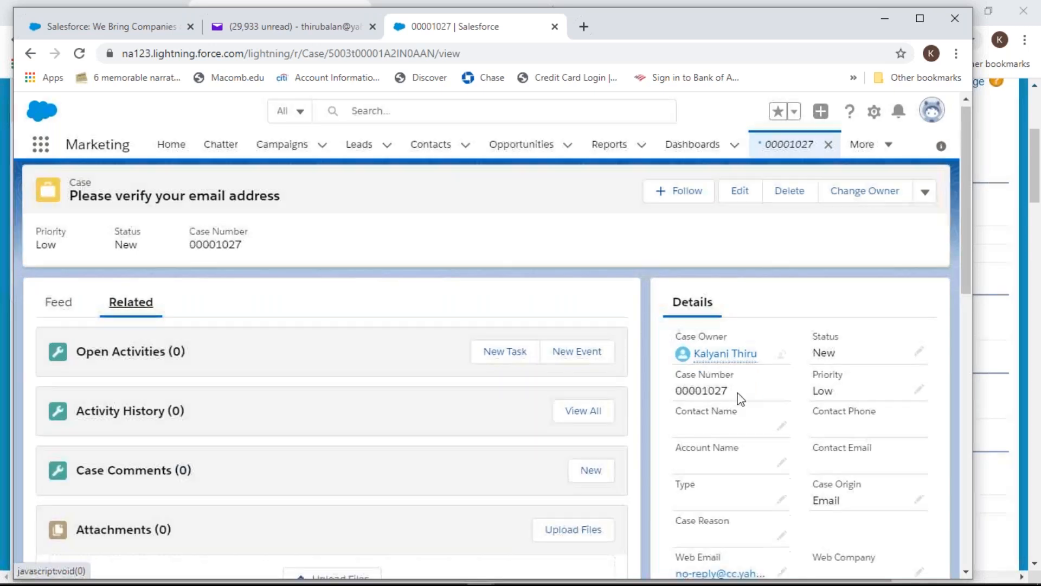
scroll(379, 474, down, 6)
scroll(489, 393, down, 6)
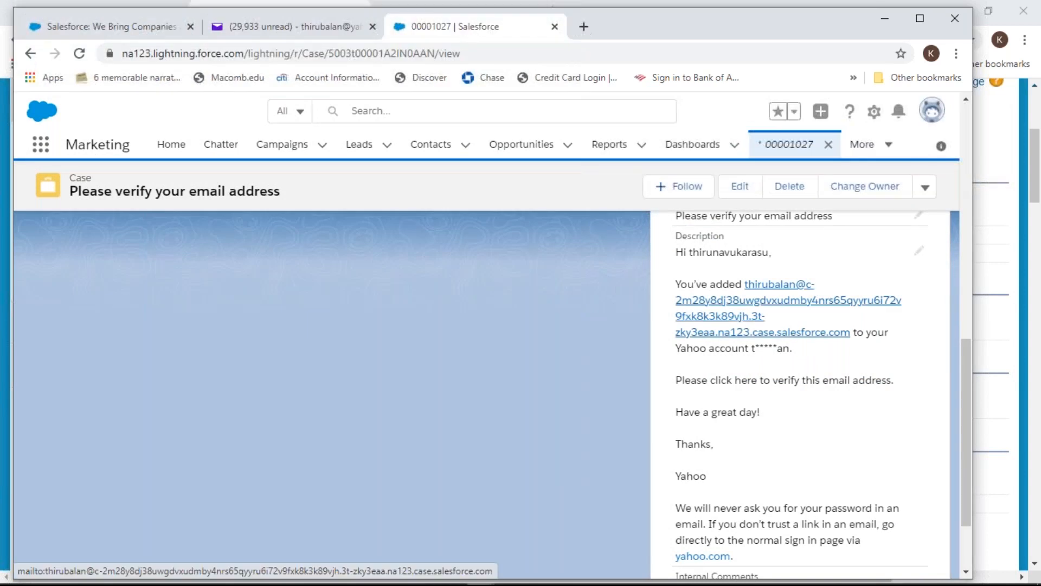
scroll(833, 364, down, 2)
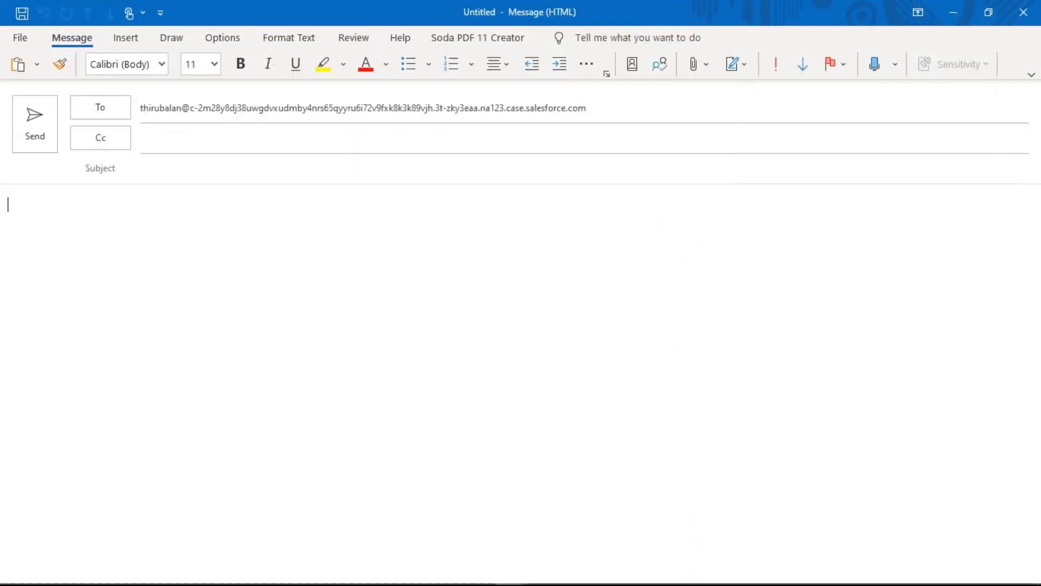
Close the blank Outlook message and decline to save it
click(1019, 16)
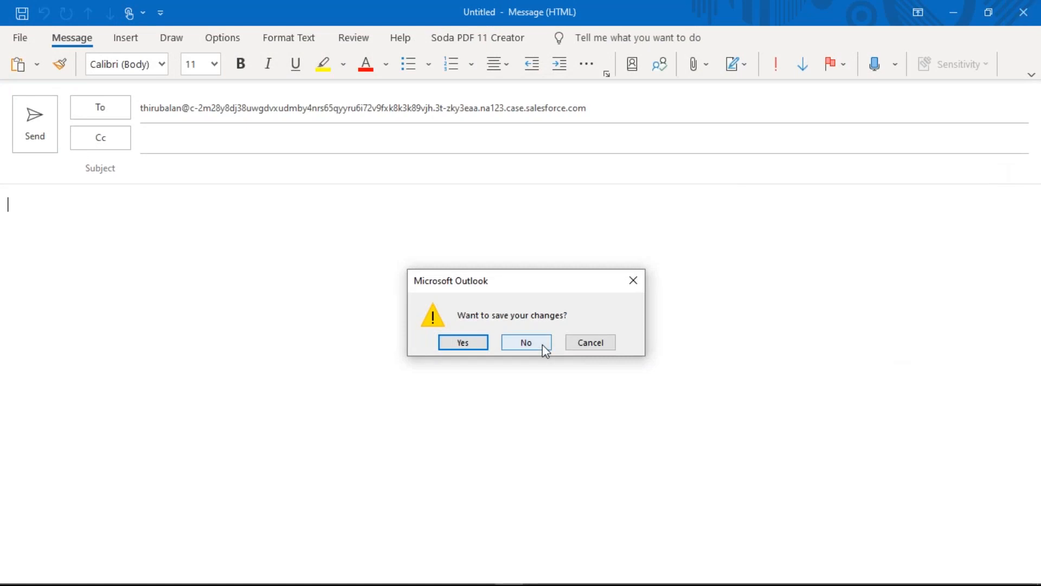
click(526, 342)
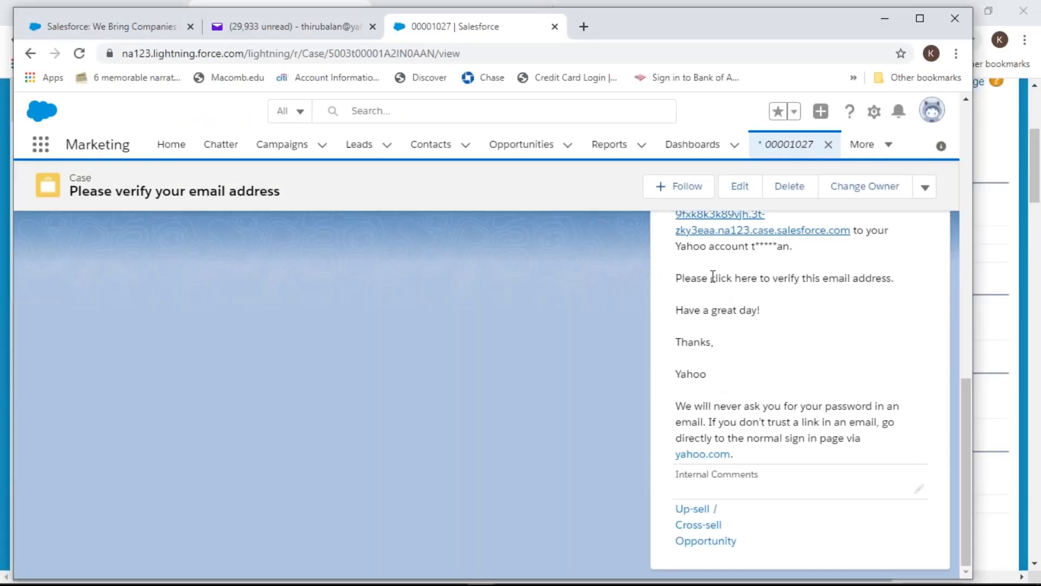
Inline-edit case 00001027's description, enlarge its box and select the verification link sentence
double_click(724, 280)
scroll(848, 356, down, 10)
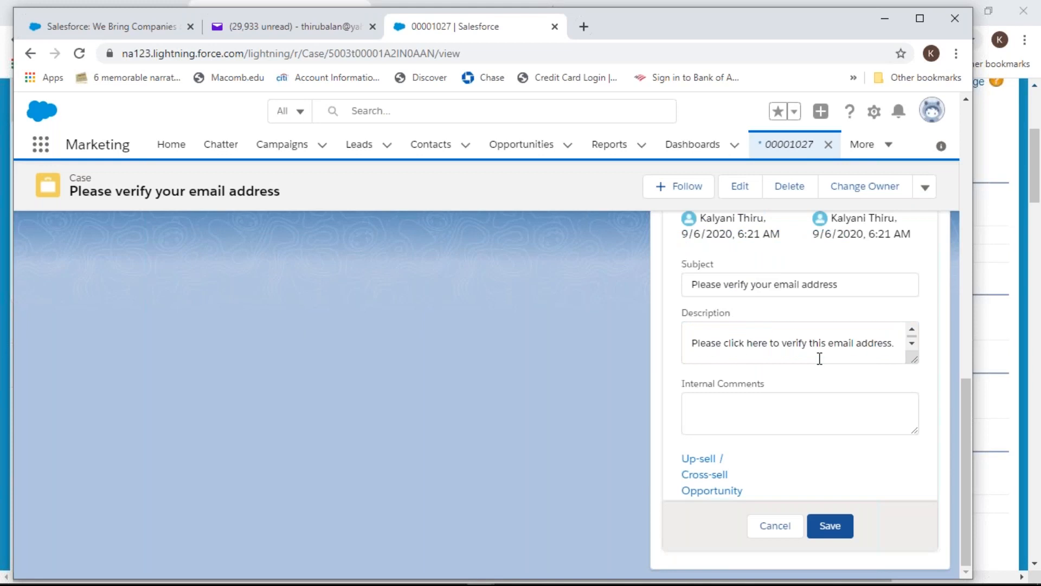
scroll(820, 359, down, 2)
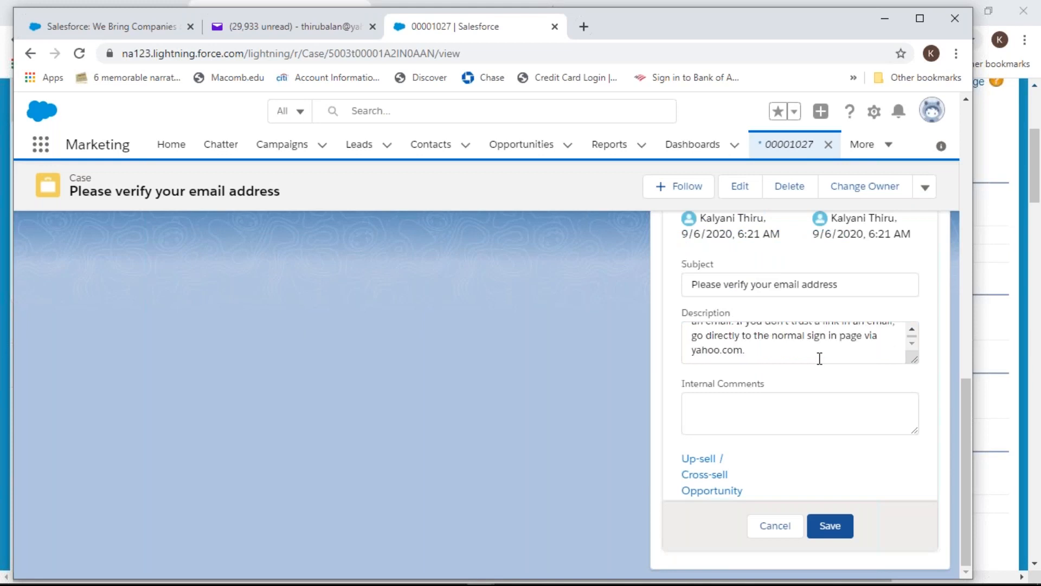
click(915, 370)
drag(915, 371, 917, 506)
click(740, 339)
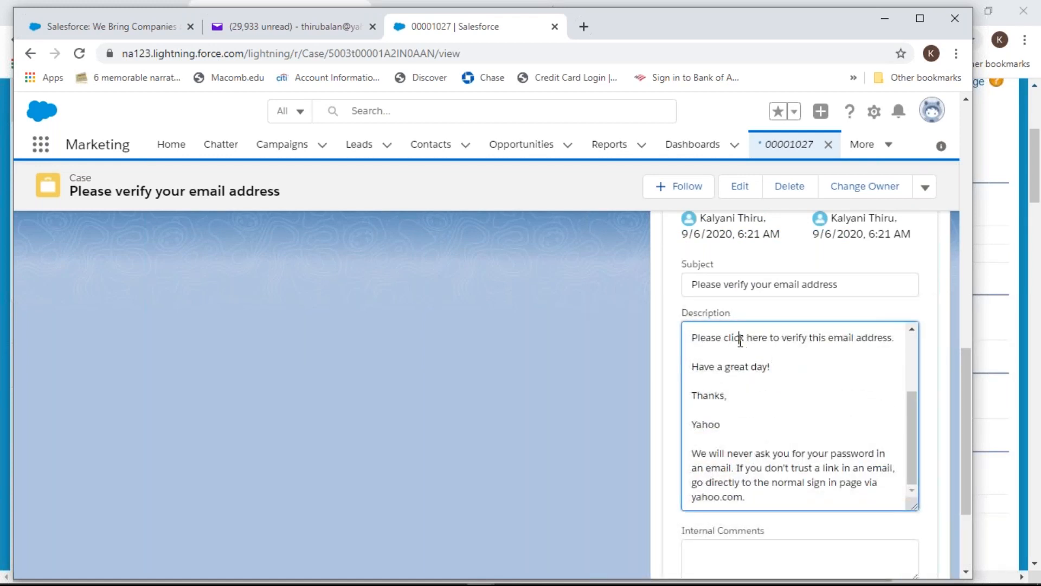
scroll(744, 339, up, 1)
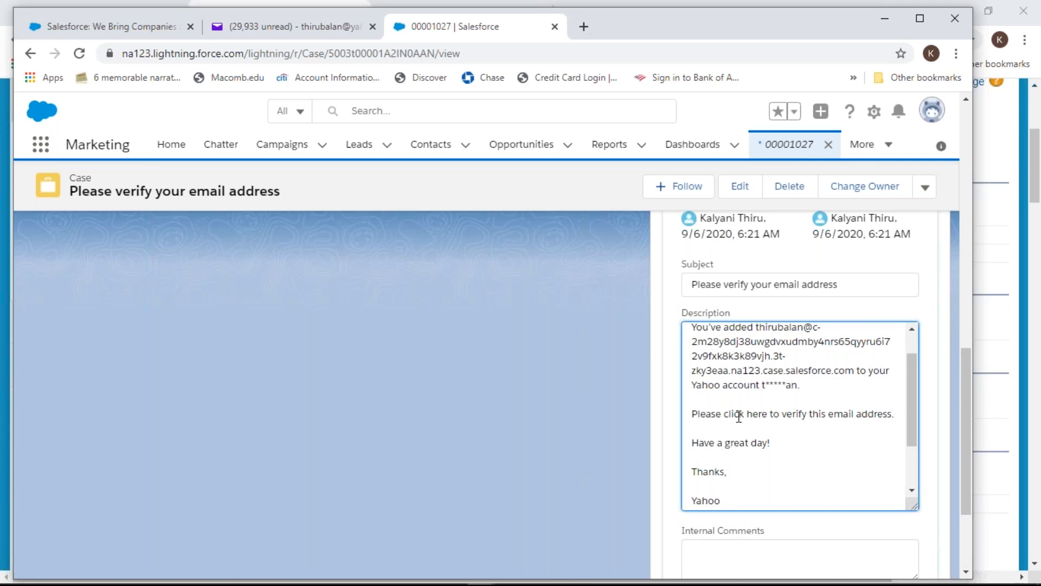
drag(723, 413, 778, 411)
click(791, 414)
triple_click(843, 414)
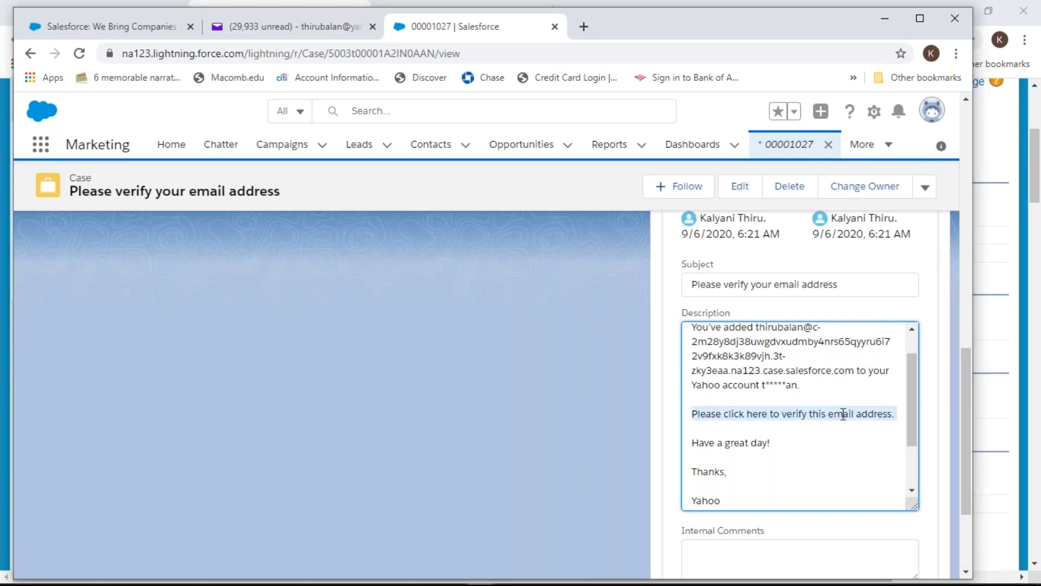
Check Yahoo's forwarding settings, then switch the org to Salesforce Classic and return to Yahoo
click(303, 28)
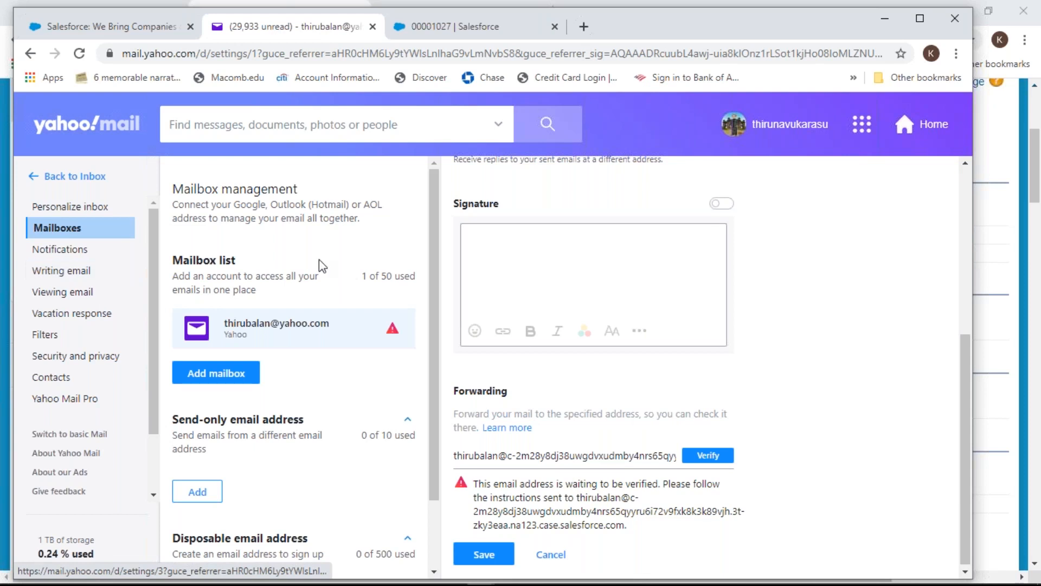
click(439, 35)
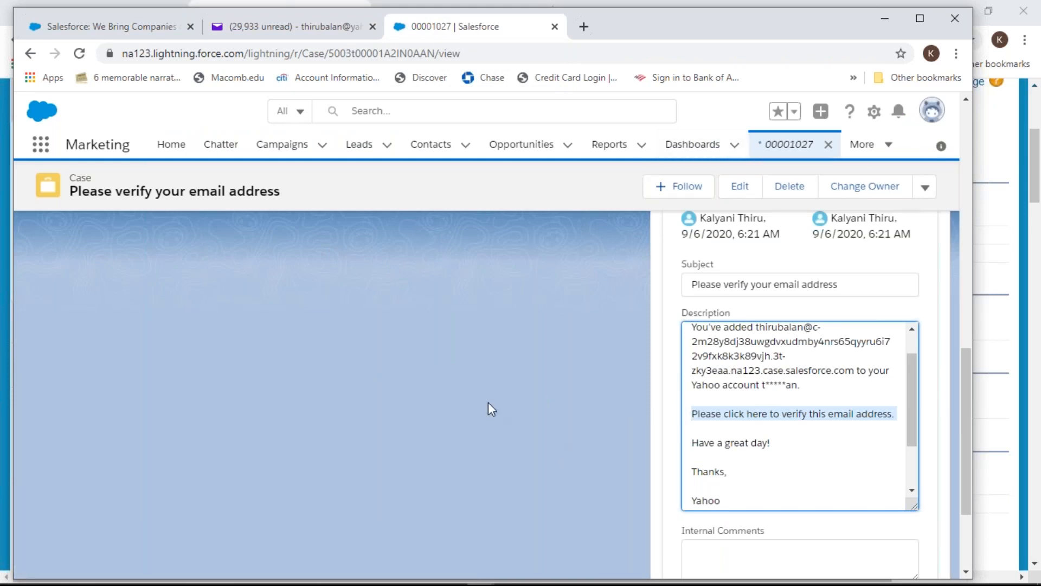
scroll(488, 409, up, 6)
click(929, 115)
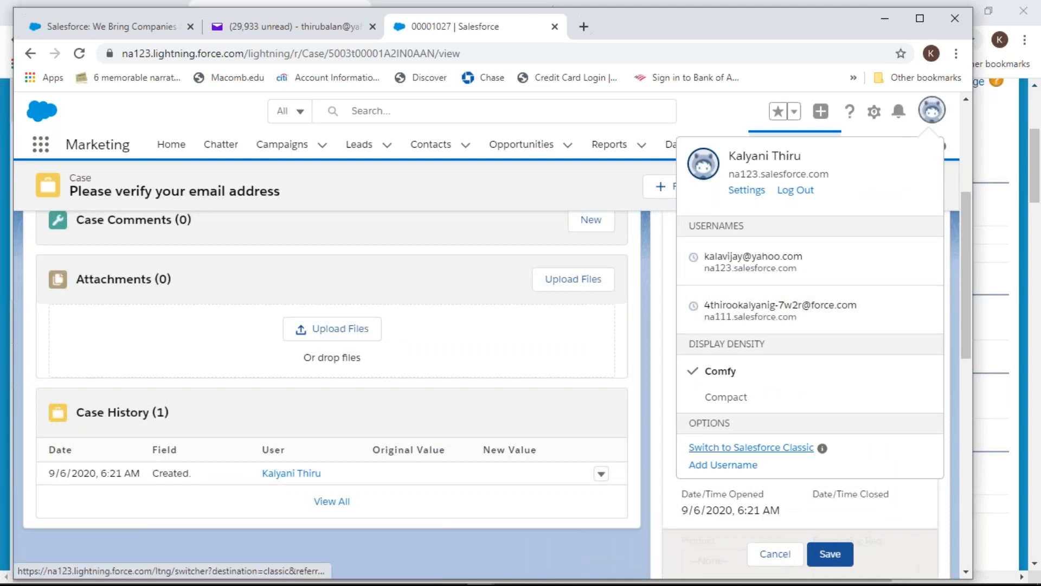
click(752, 448)
click(301, 29)
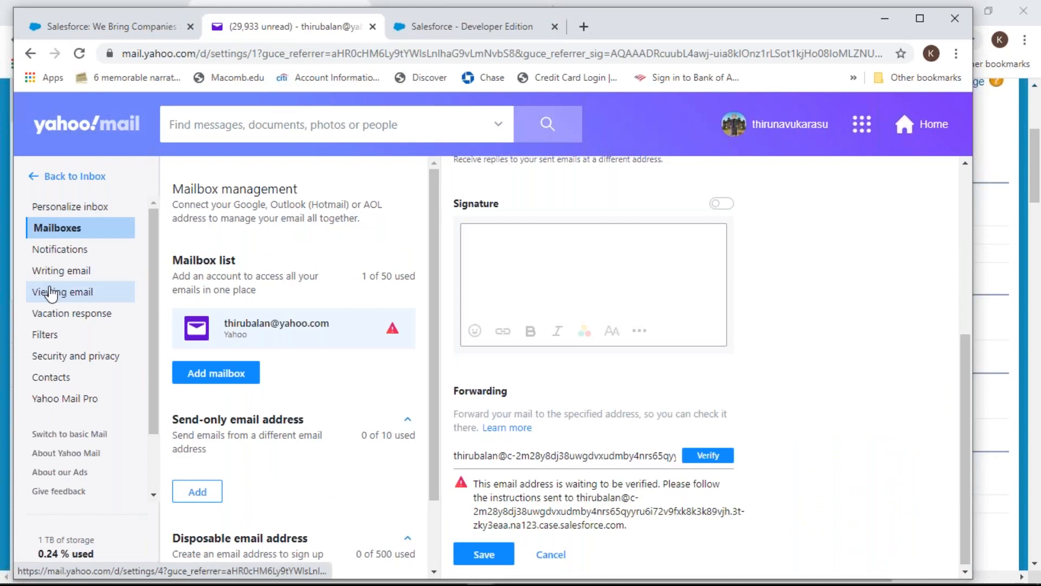
Email 'Test test email' with body 'From Yahoo' to the pasted Salesforce routing address
click(34, 175)
click(40, 184)
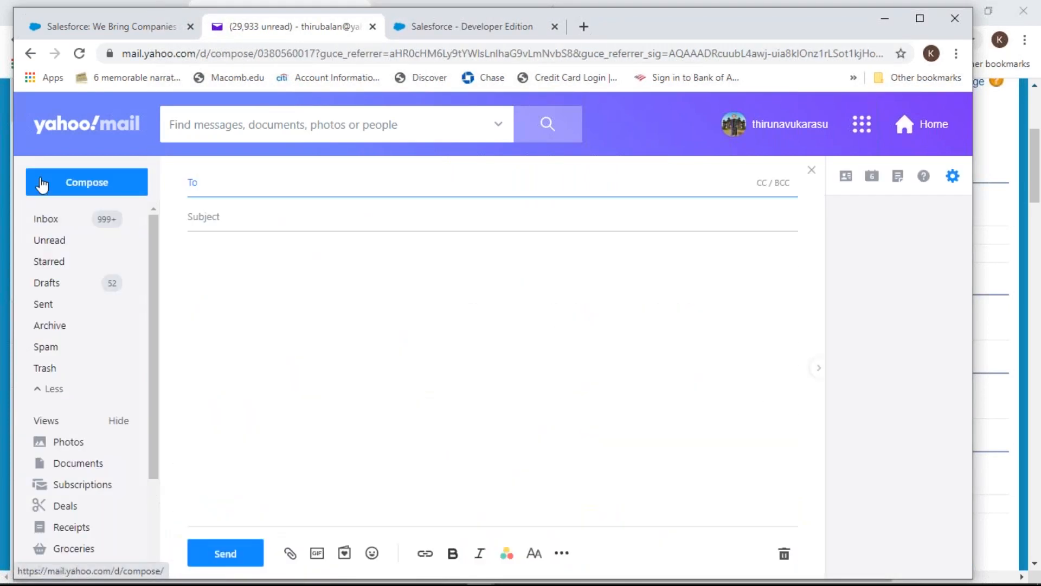
key(ctrl+v)
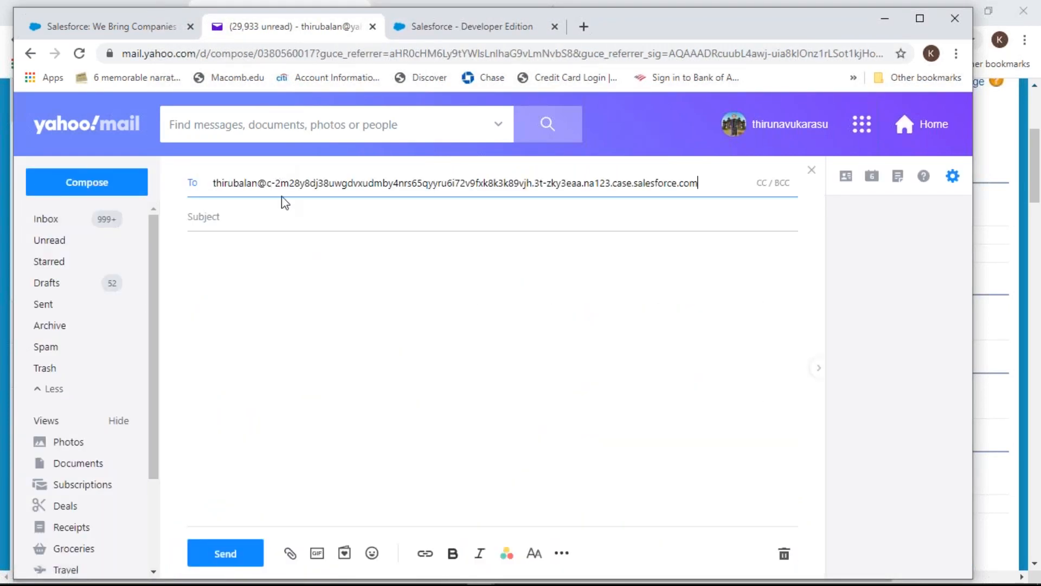
click(300, 219)
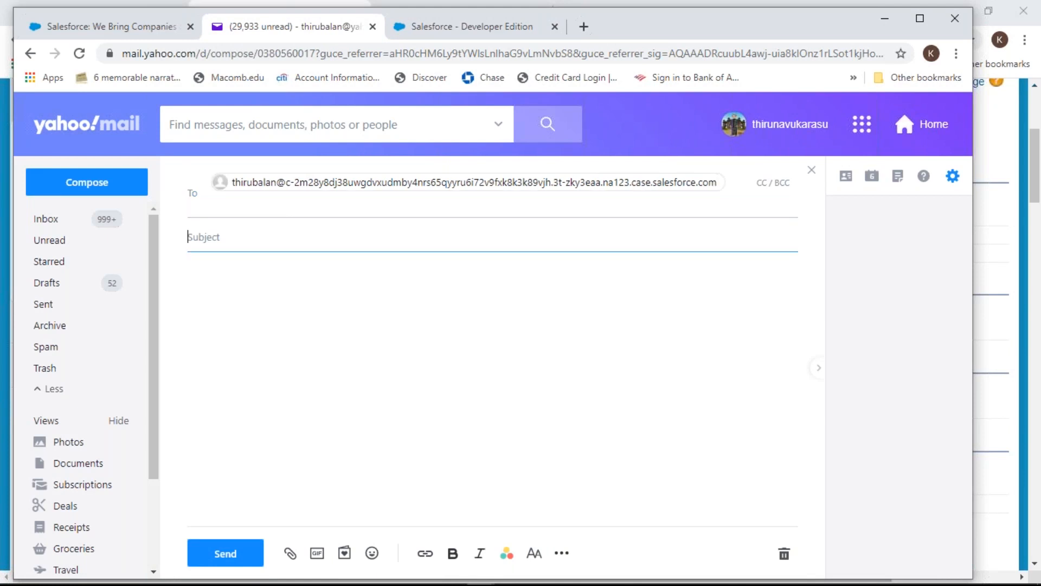
text(Test test email)
key(Tab)
text(From )
text(IN)
key(BackSpace)
key(BackSpace)
text(Yaho)
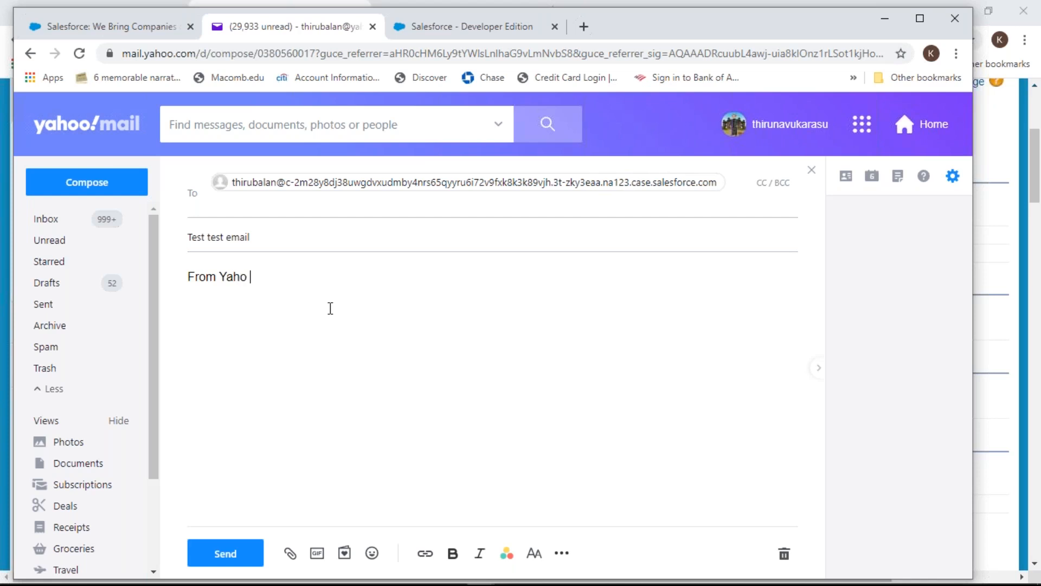
key(BackSpace)
text(oo)
click(225, 553)
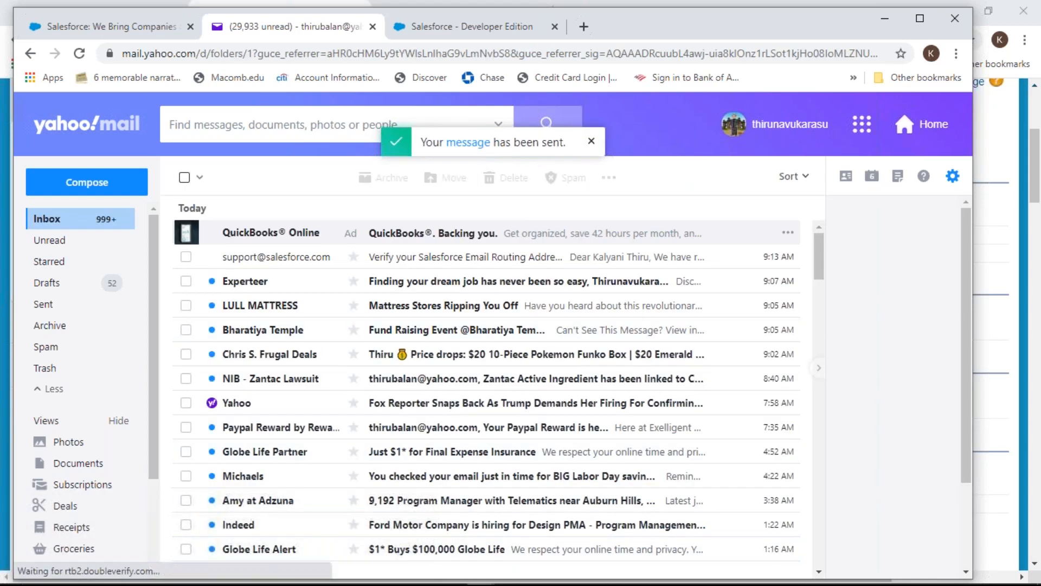
Open new case 00001028 'Test test email' from the My Cases list view
click(415, 35)
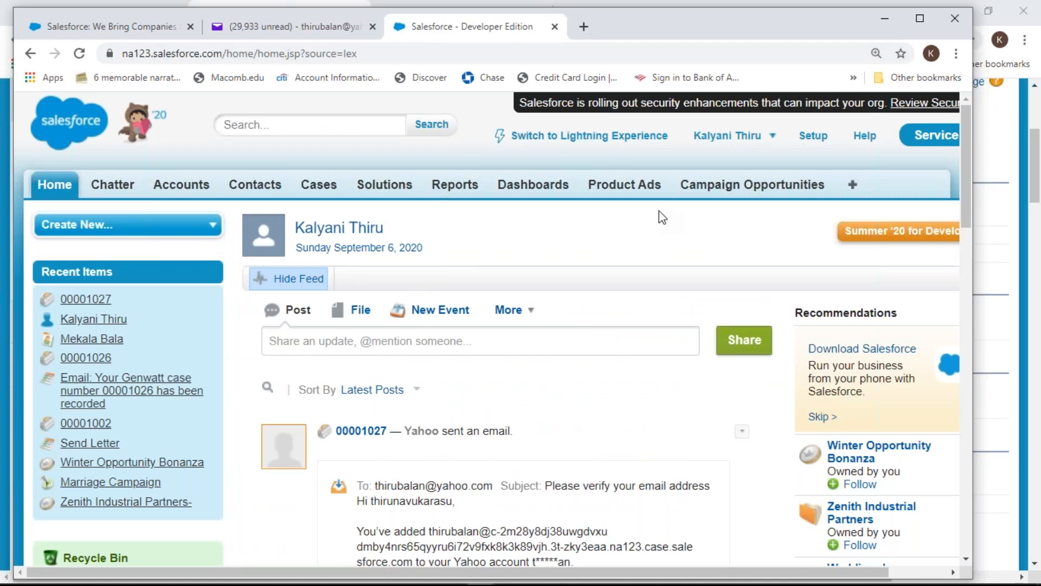
click(322, 188)
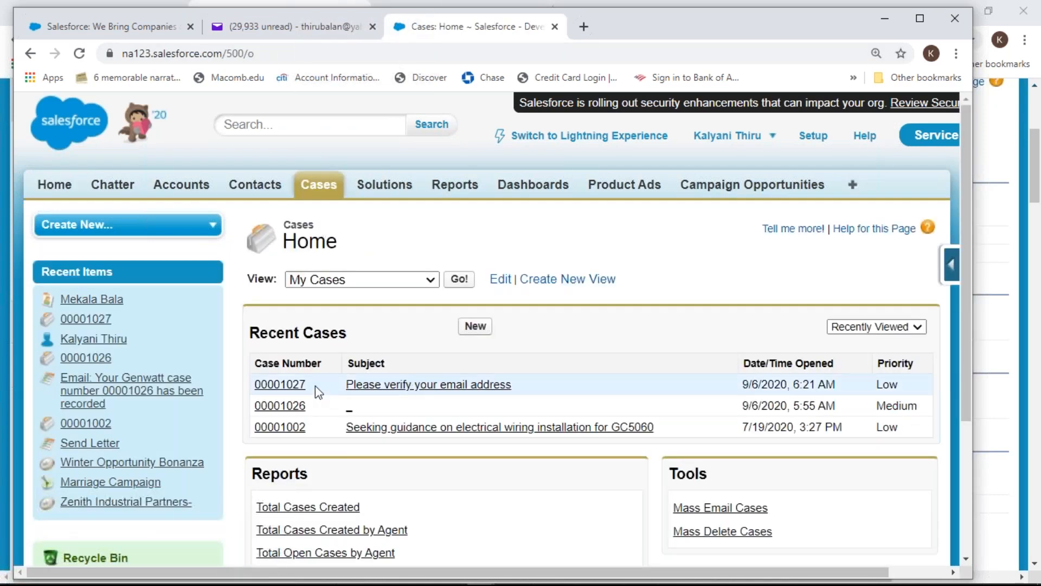
click(79, 54)
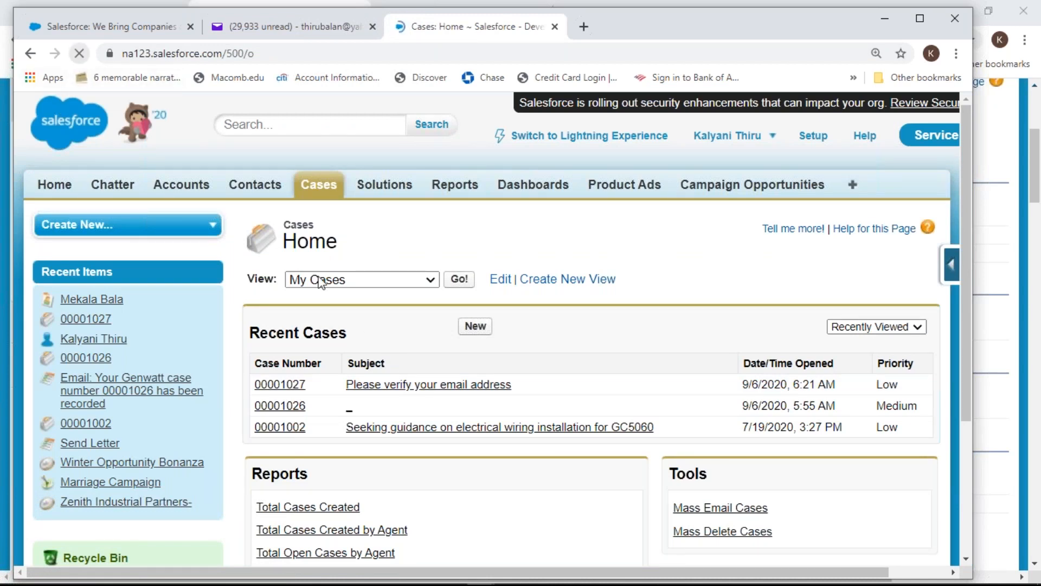
click(458, 279)
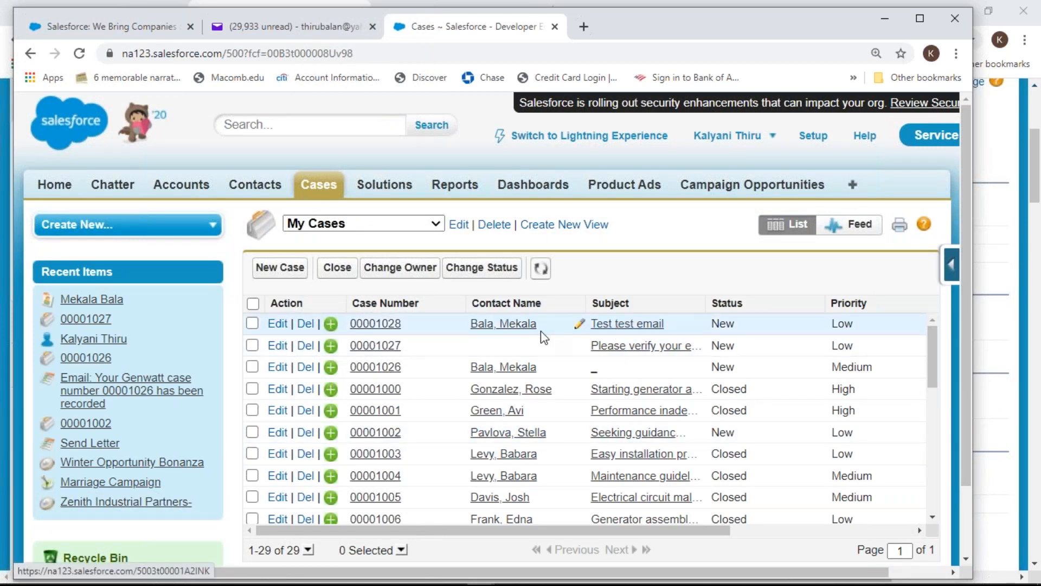
click(371, 325)
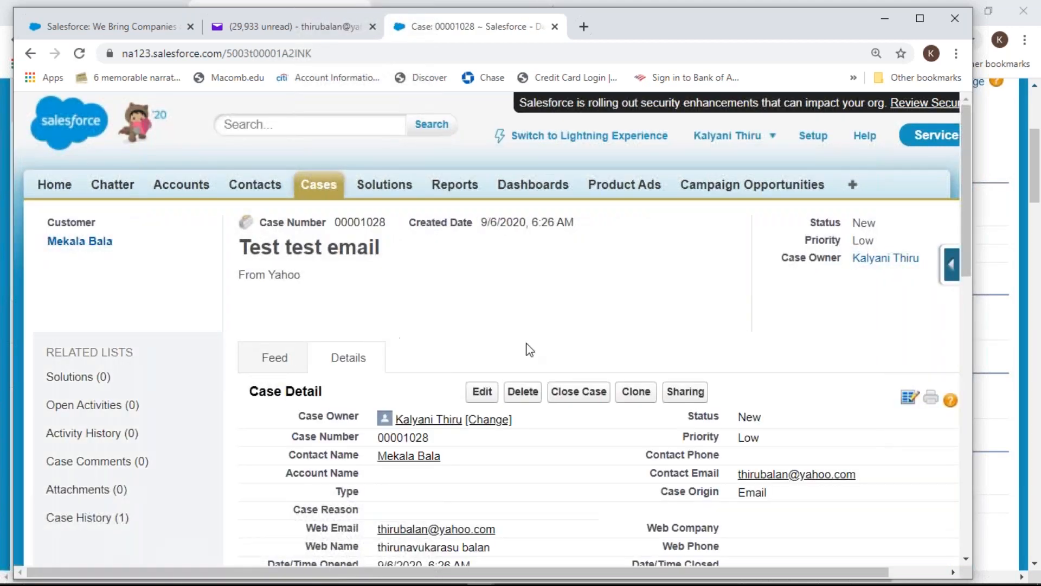
Scroll through case 00001028's details and open its contact record
scroll(772, 460, down, 1)
scroll(772, 460, down, 1)
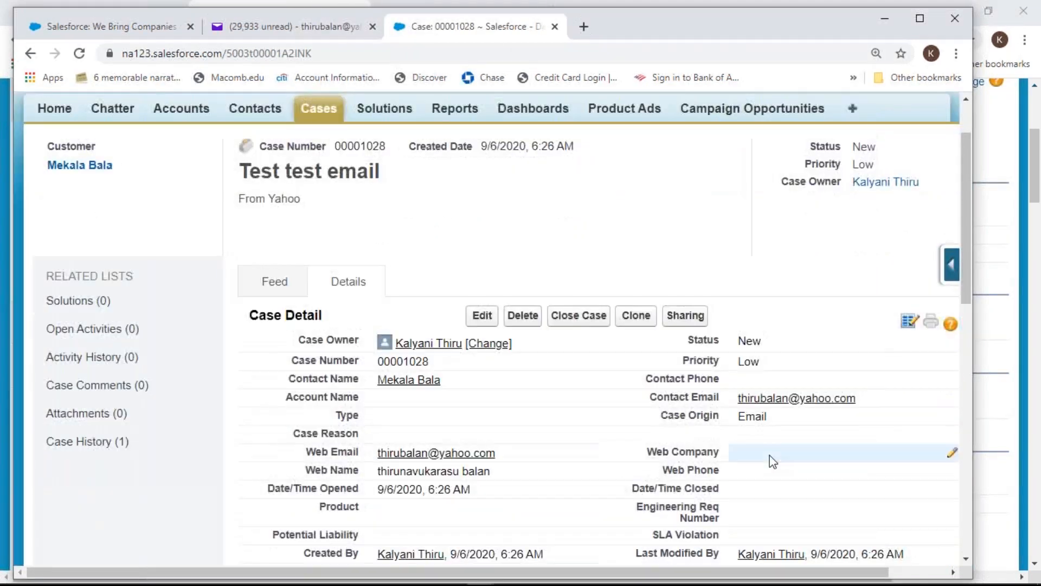
scroll(773, 459, down, 3)
scroll(772, 457, down, 3)
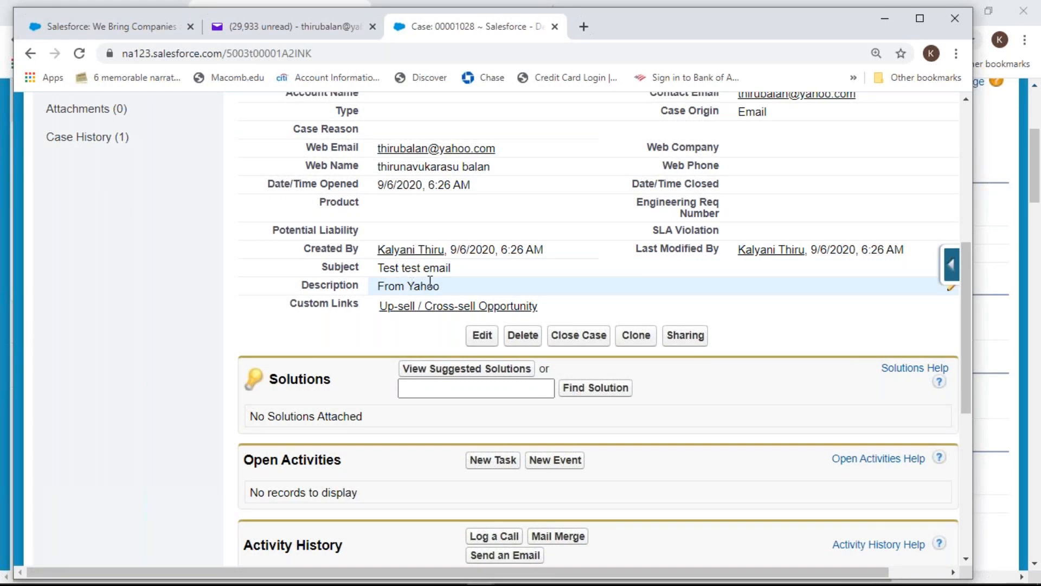
scroll(430, 282, up, 1)
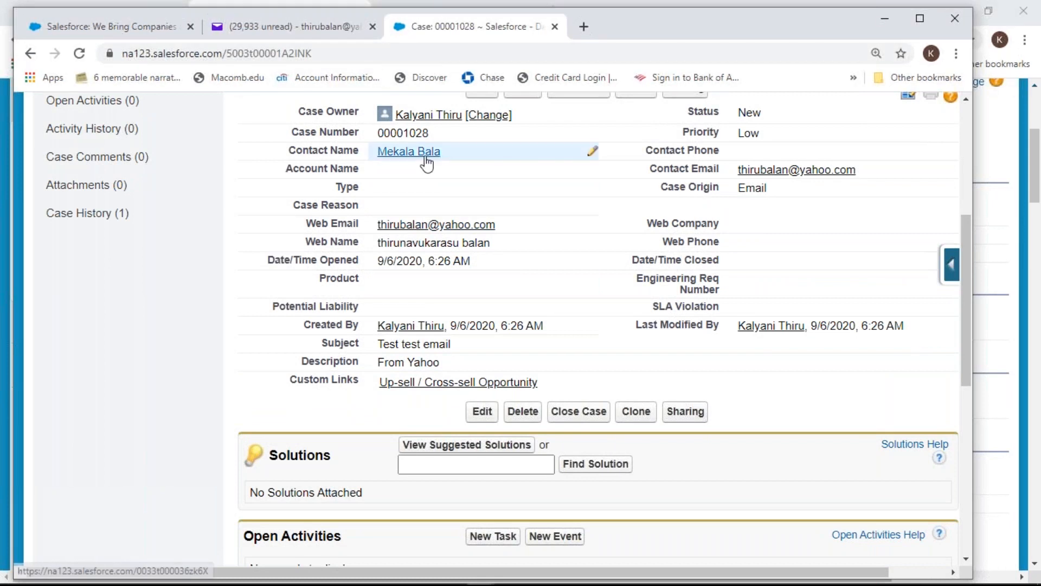
mouse_move(427, 162)
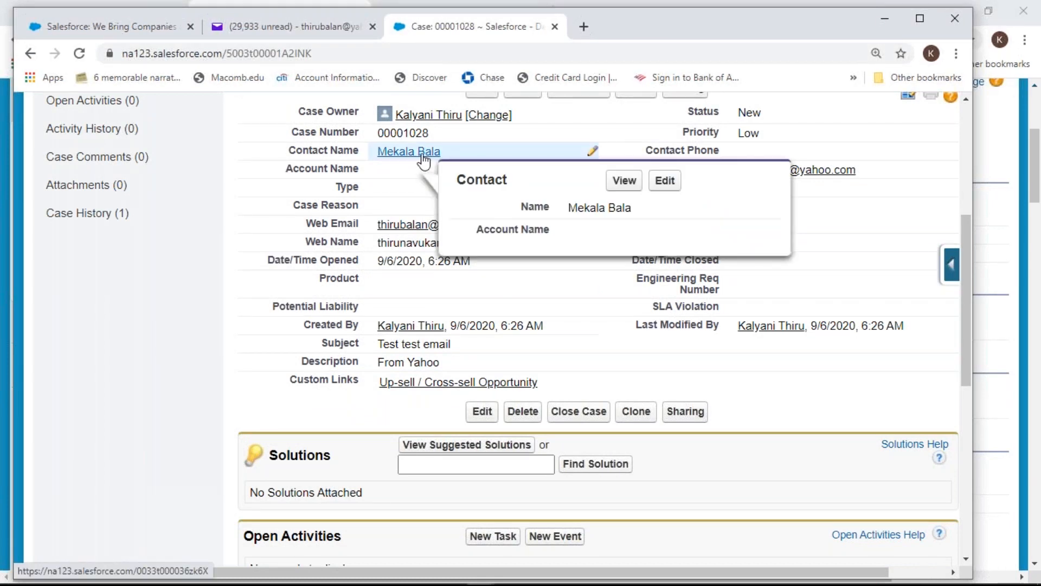
click(624, 181)
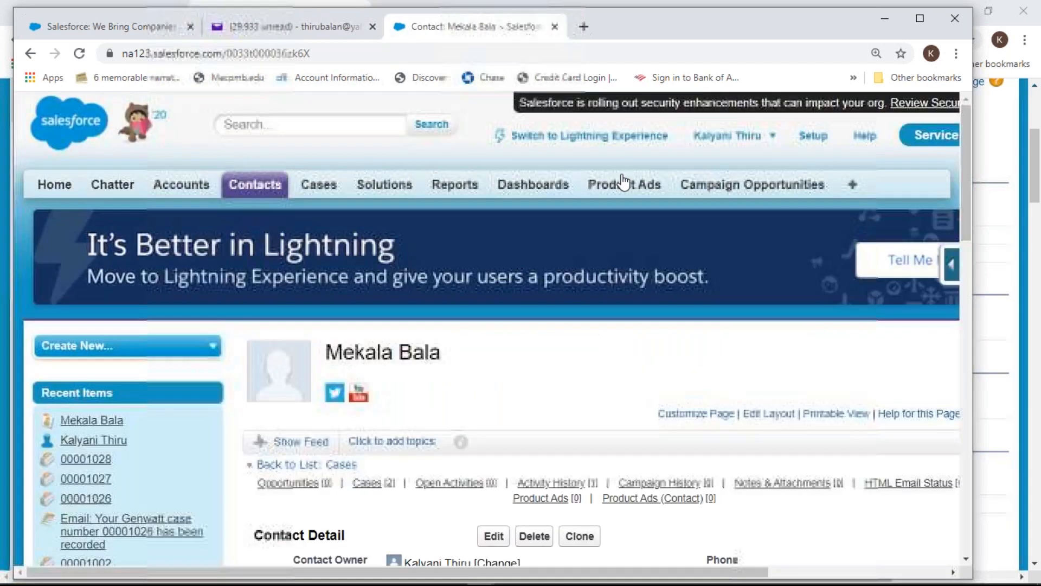
Return to case 00001028 and scroll down to its Case History
scroll(441, 395, down, 4)
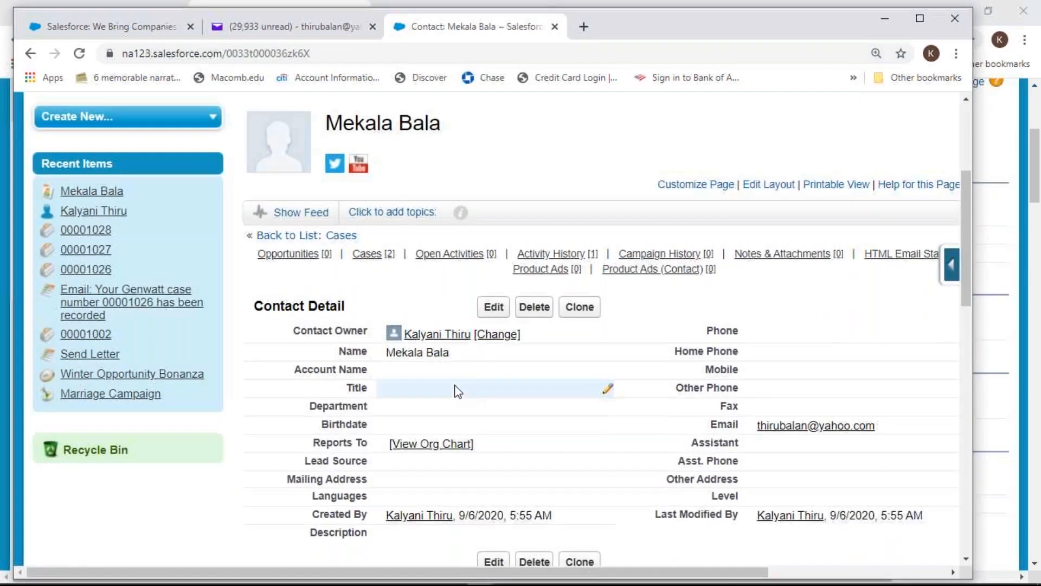
scroll(458, 391, down, 1)
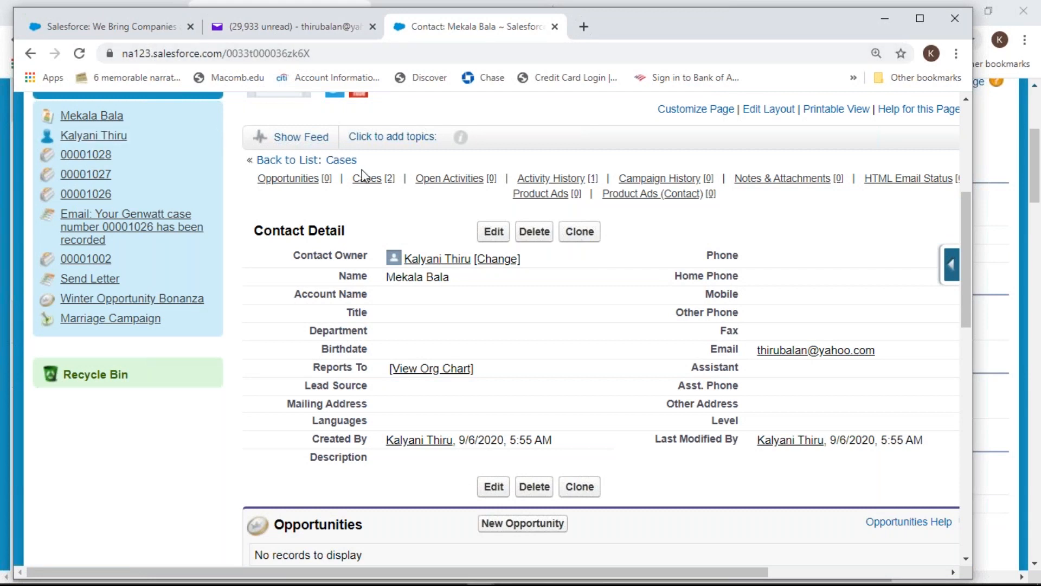
click(31, 54)
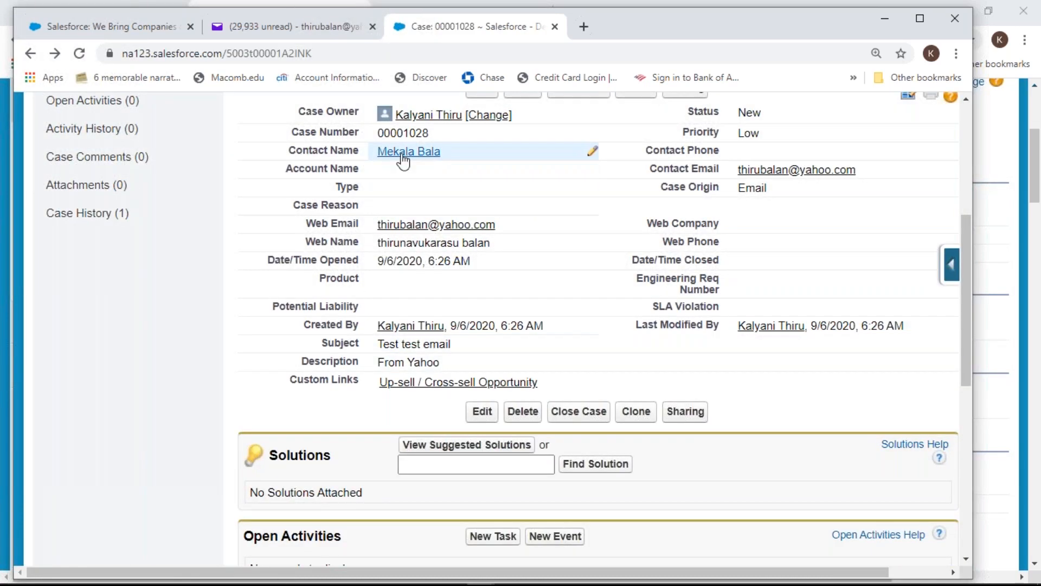
mouse_move(404, 159)
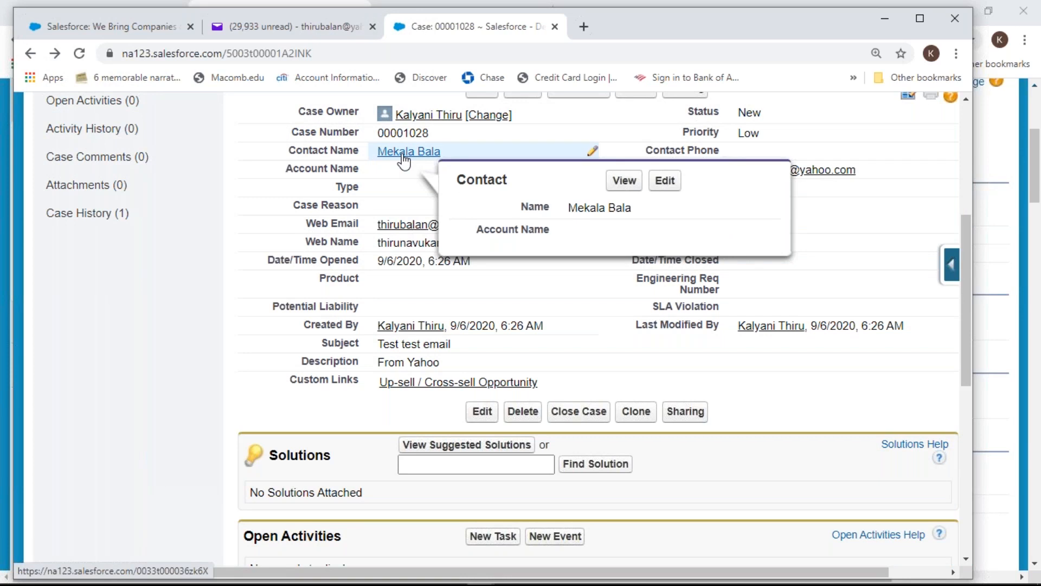
scroll(407, 272, down, 6)
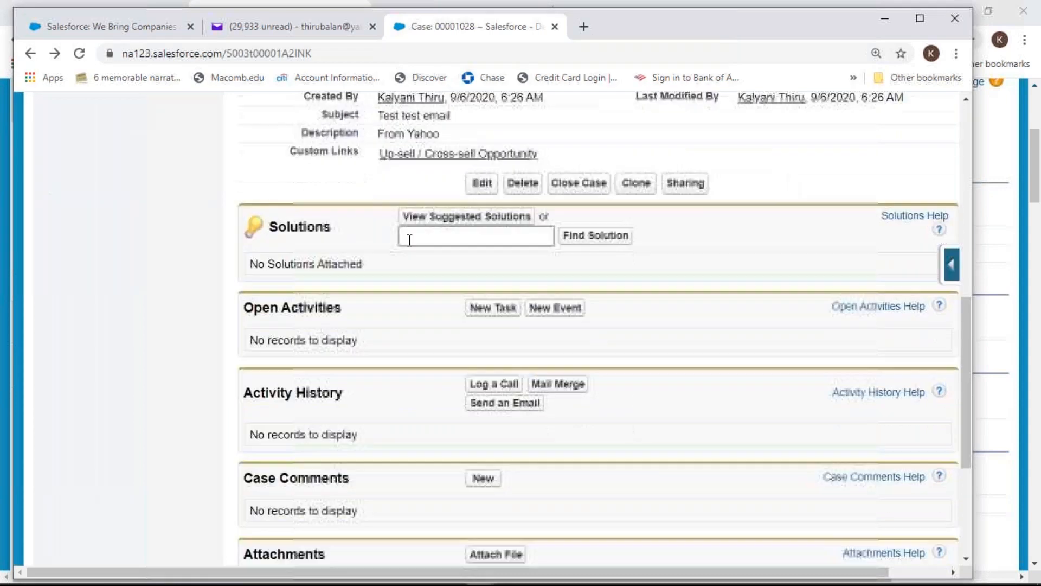
scroll(407, 289, down, 3)
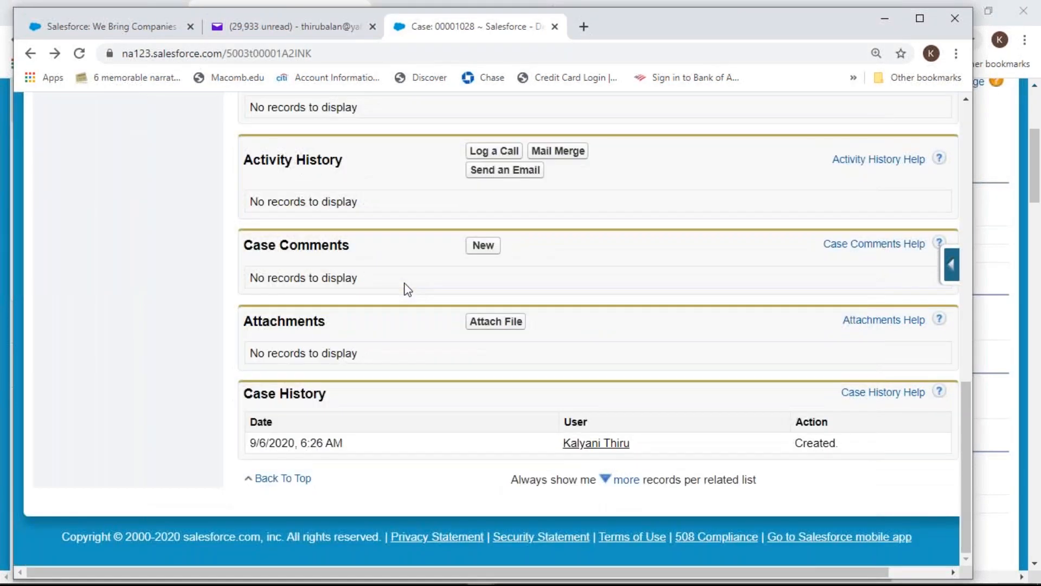
scroll(408, 289, up, 10)
click(266, 28)
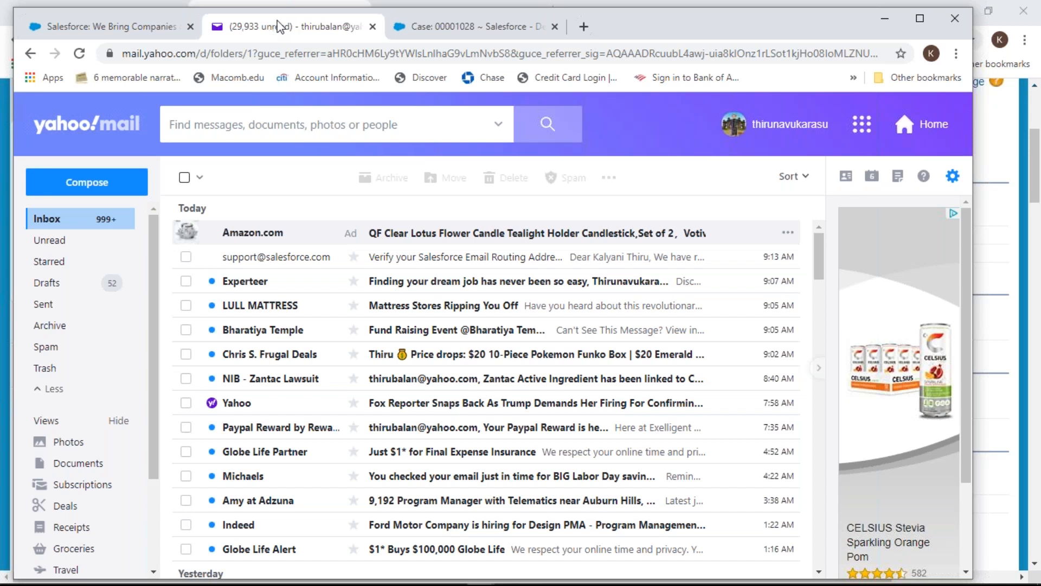
click(473, 31)
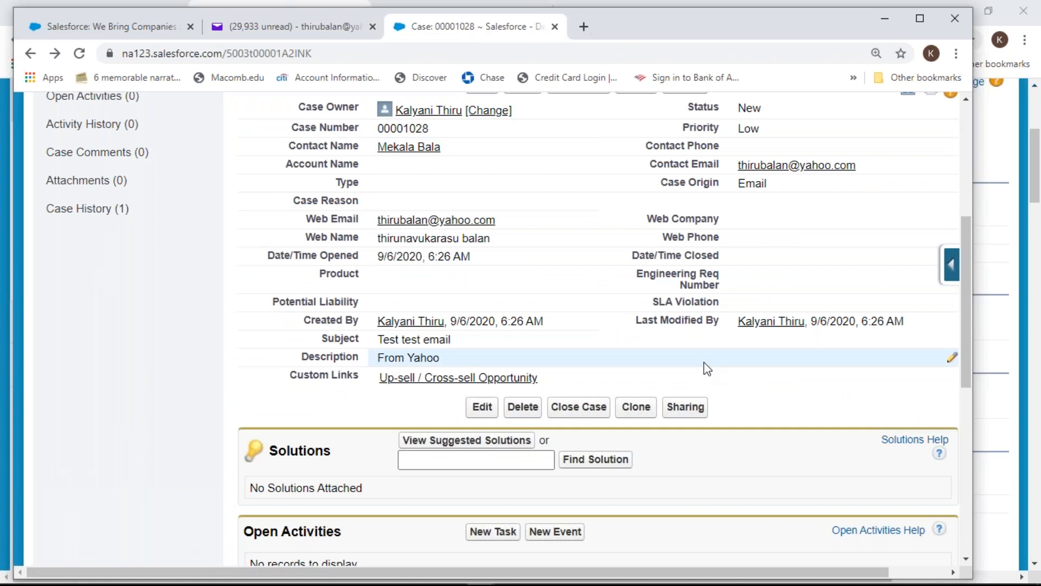
click(294, 31)
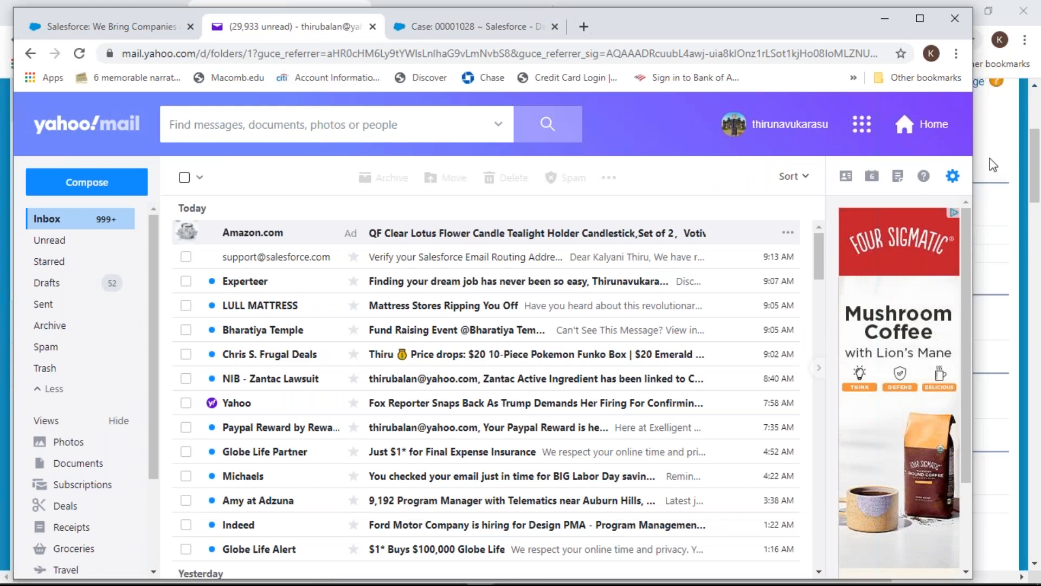
click(953, 176)
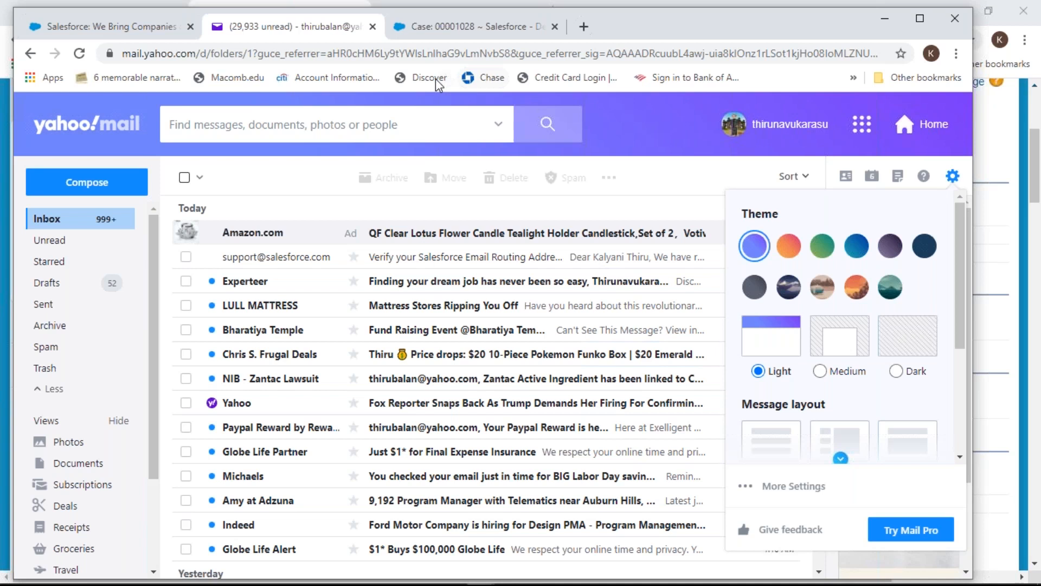
click(444, 35)
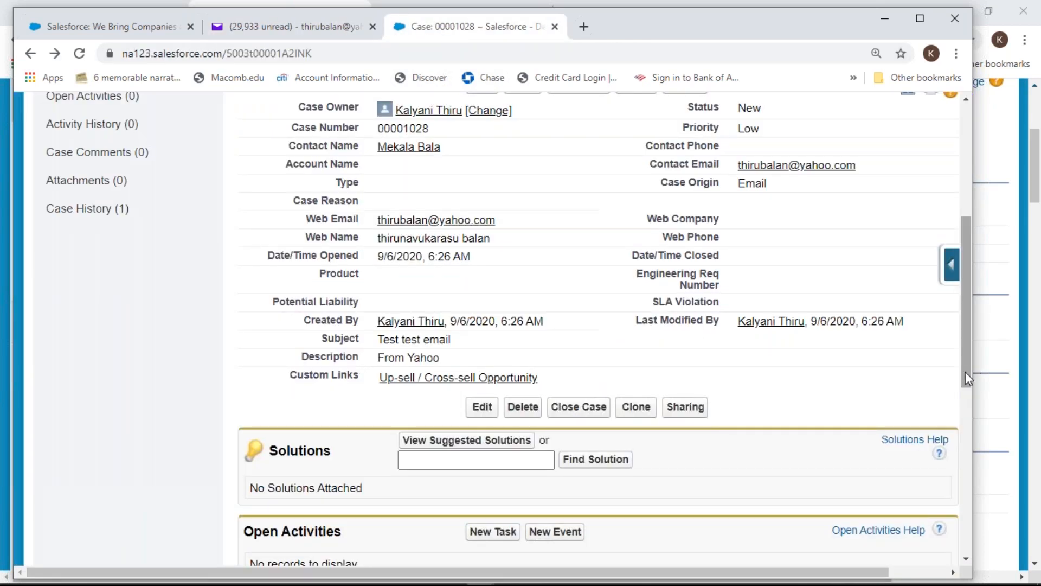
drag(965, 364, 965, 324)
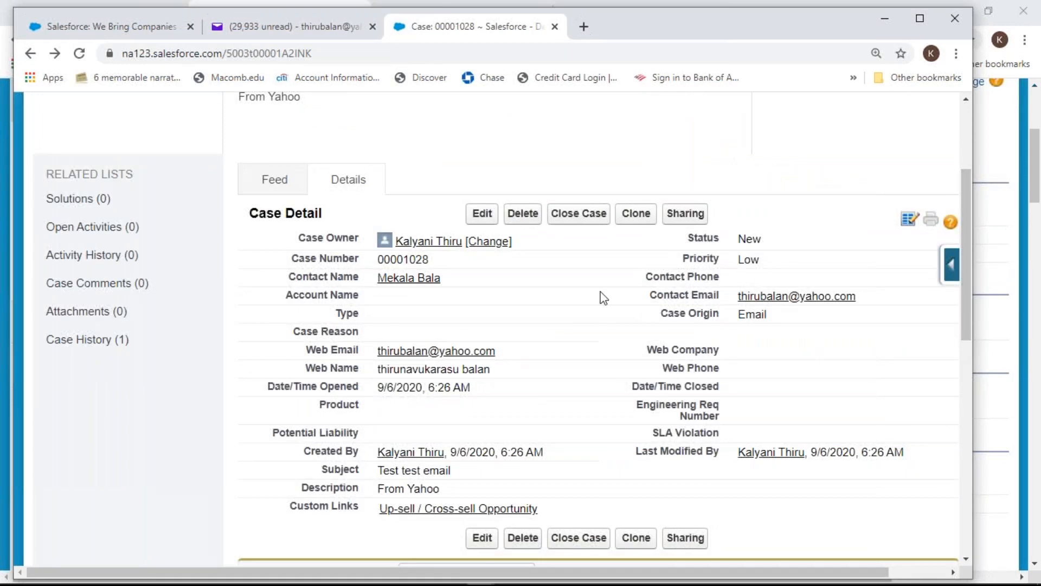
Set case 00001028 to Status Closed with Case Reason Installation and save
click(579, 214)
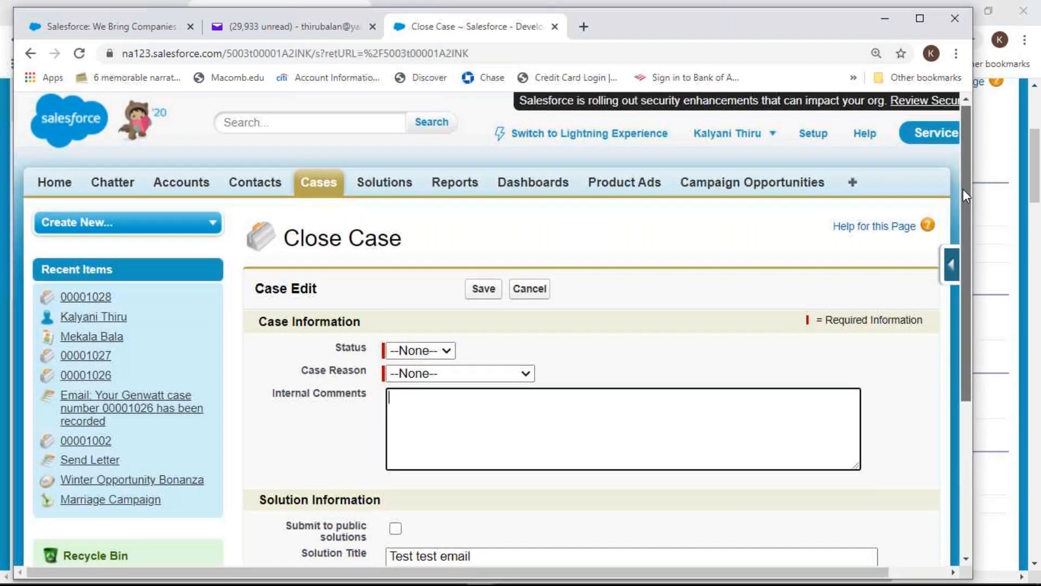
drag(963, 189, 964, 193)
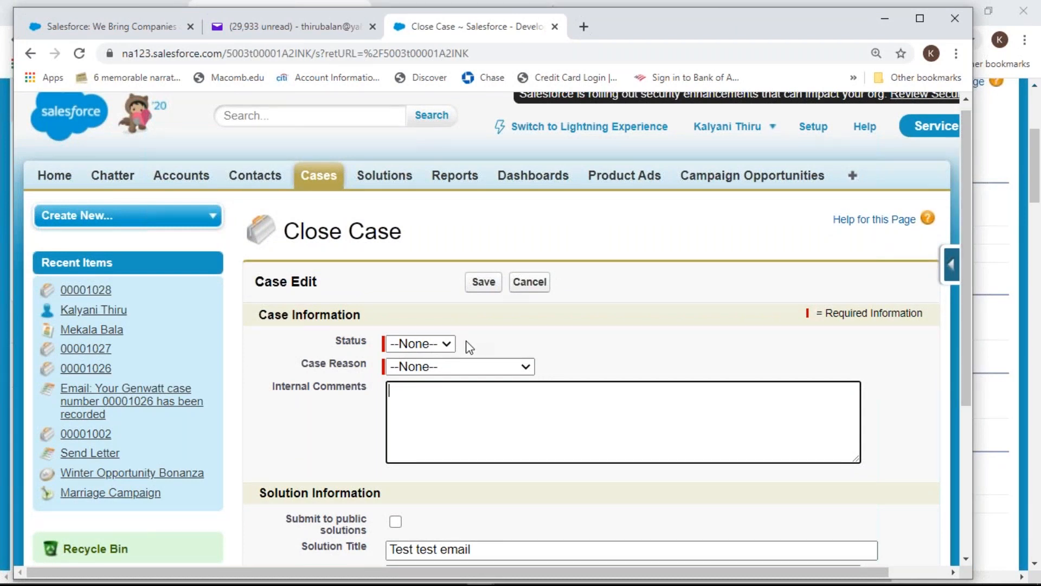
click(448, 347)
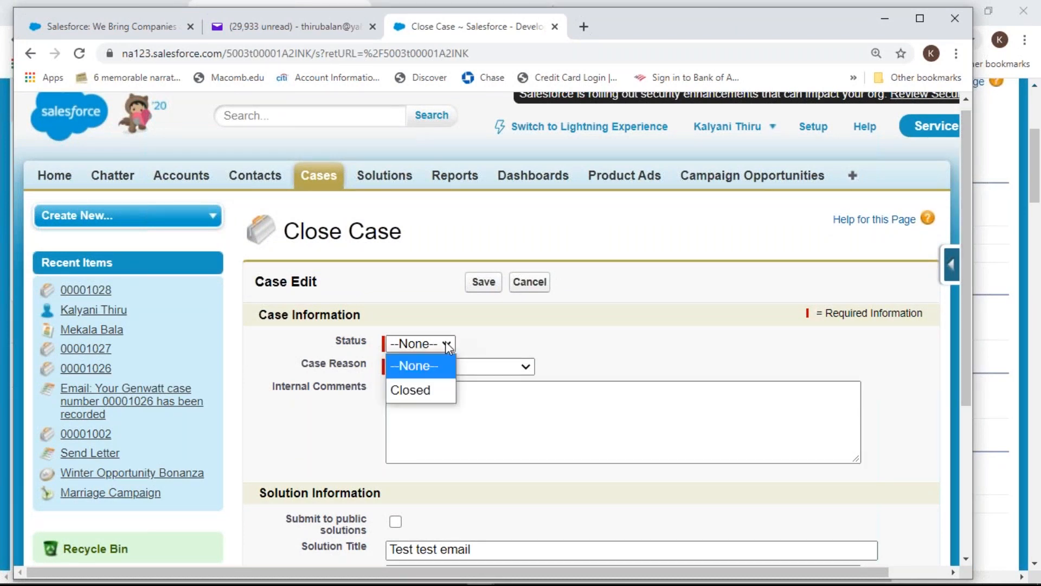
click(526, 371)
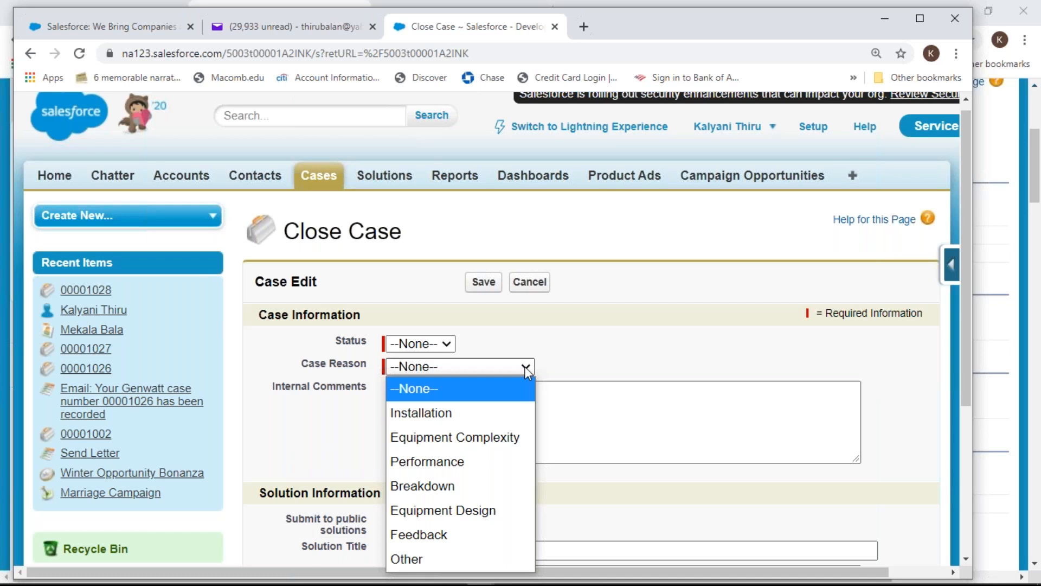
click(446, 345)
click(446, 345)
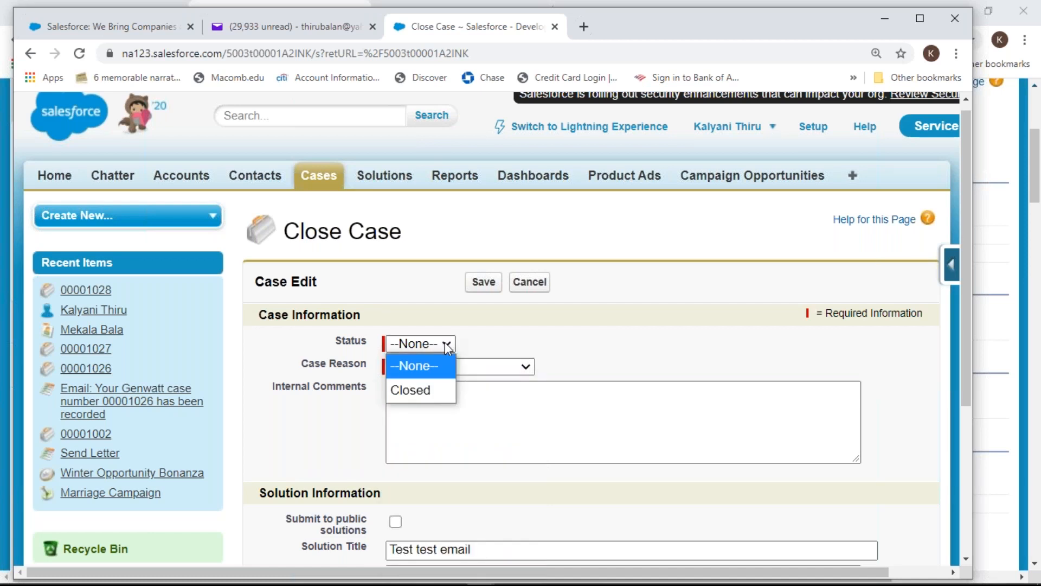
click(402, 391)
click(526, 369)
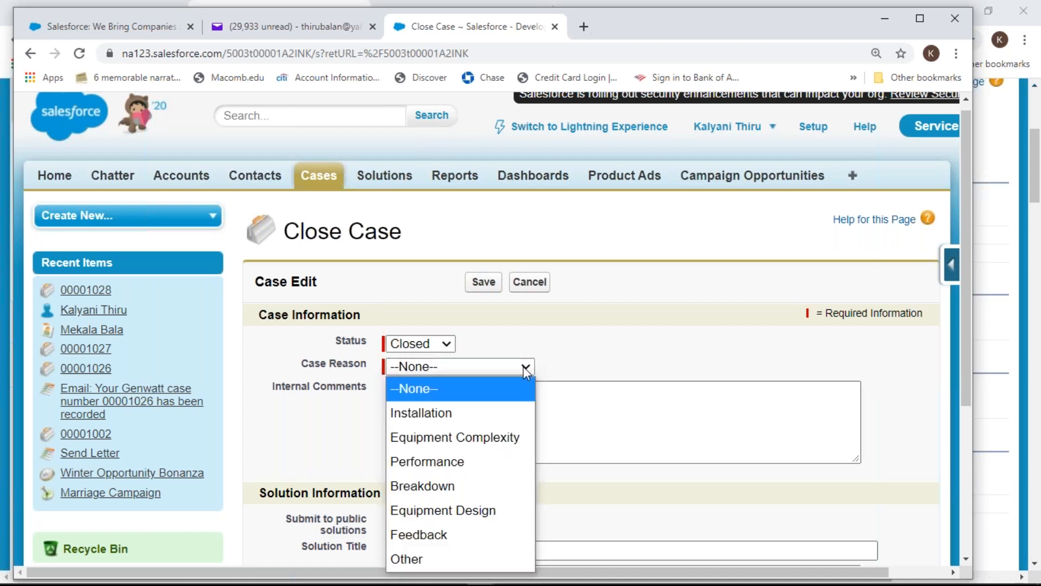
click(469, 413)
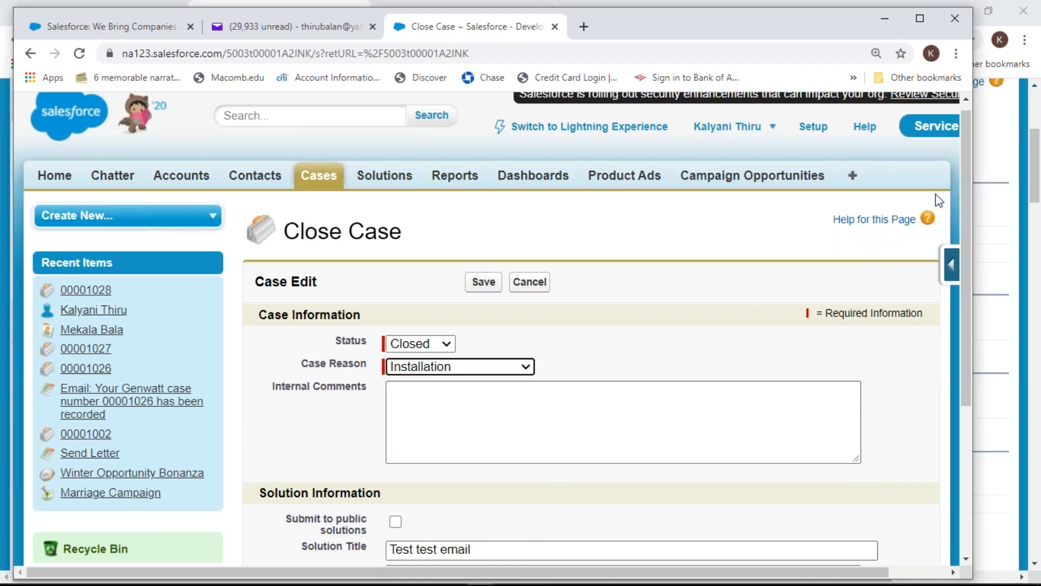
click(484, 280)
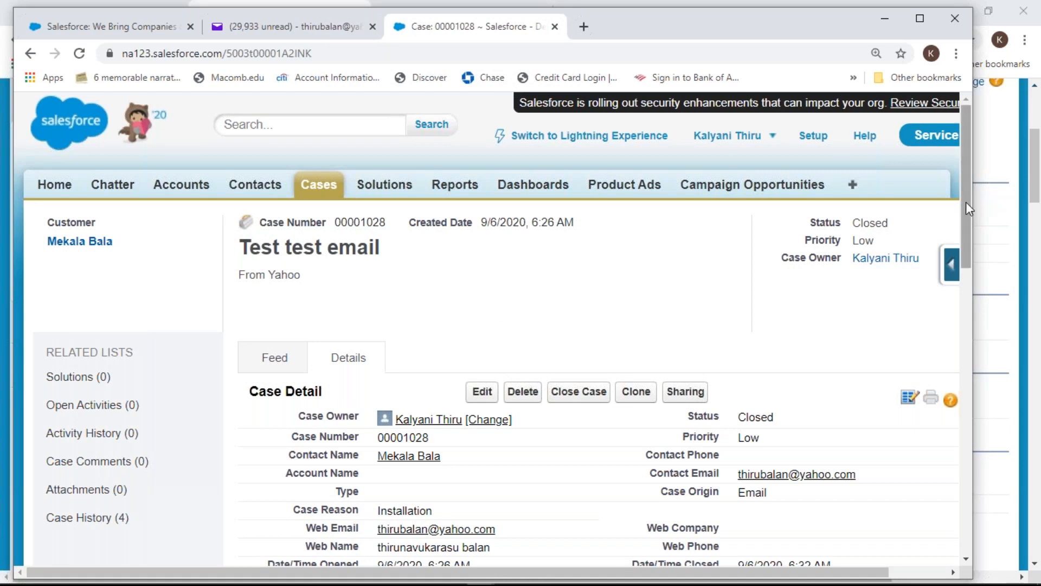
drag(966, 209, 976, 252)
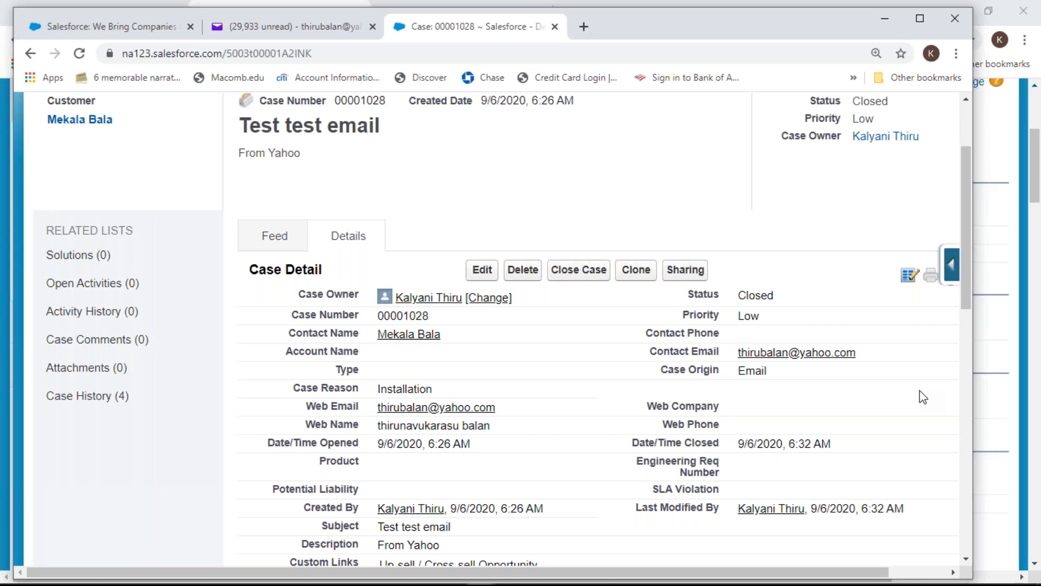
drag(968, 302, 984, 216)
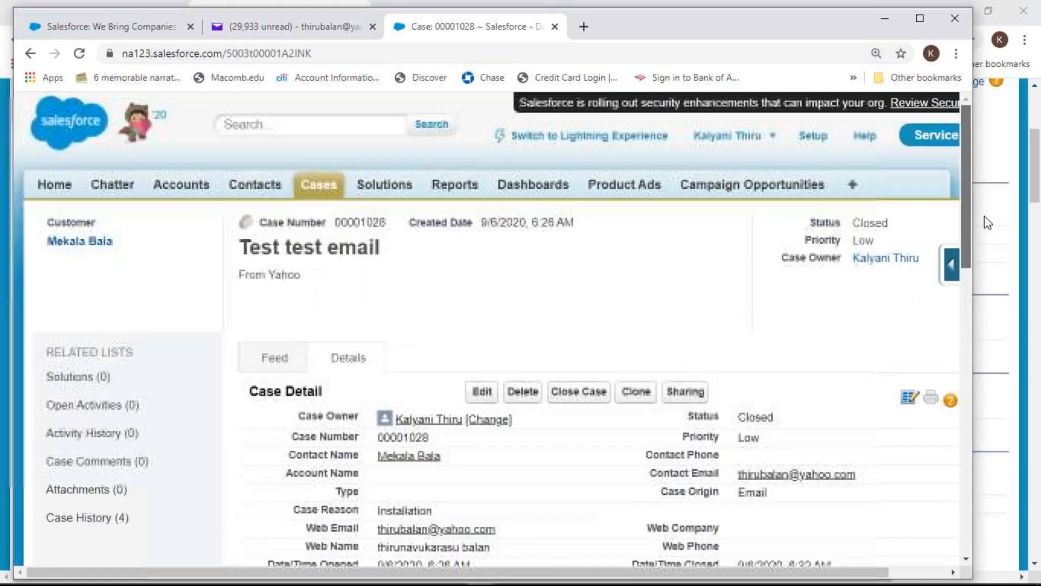
Search Setup for 'case', open the Case Fields list and scroll to Status
click(813, 136)
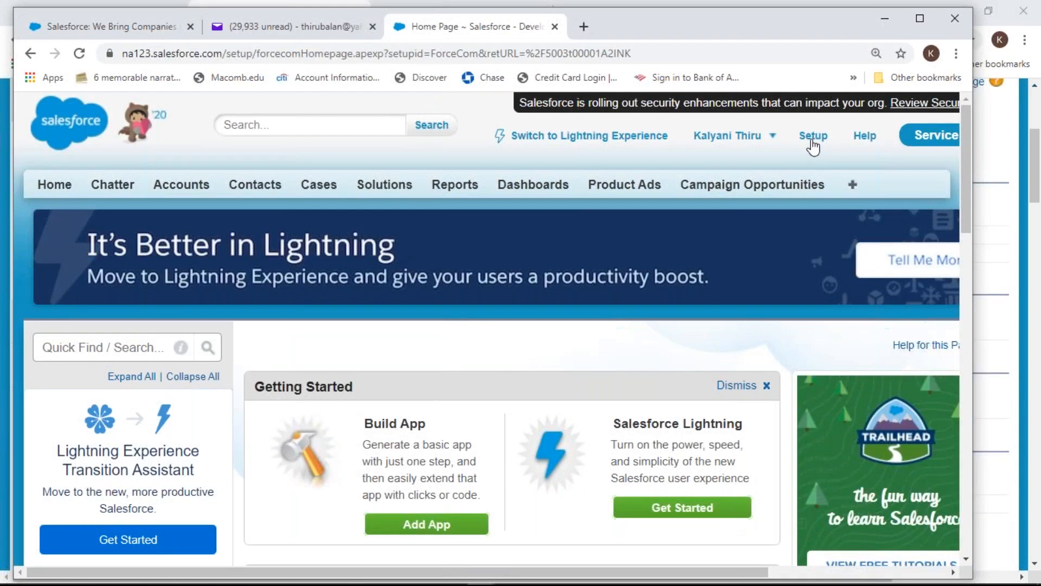
click(80, 352)
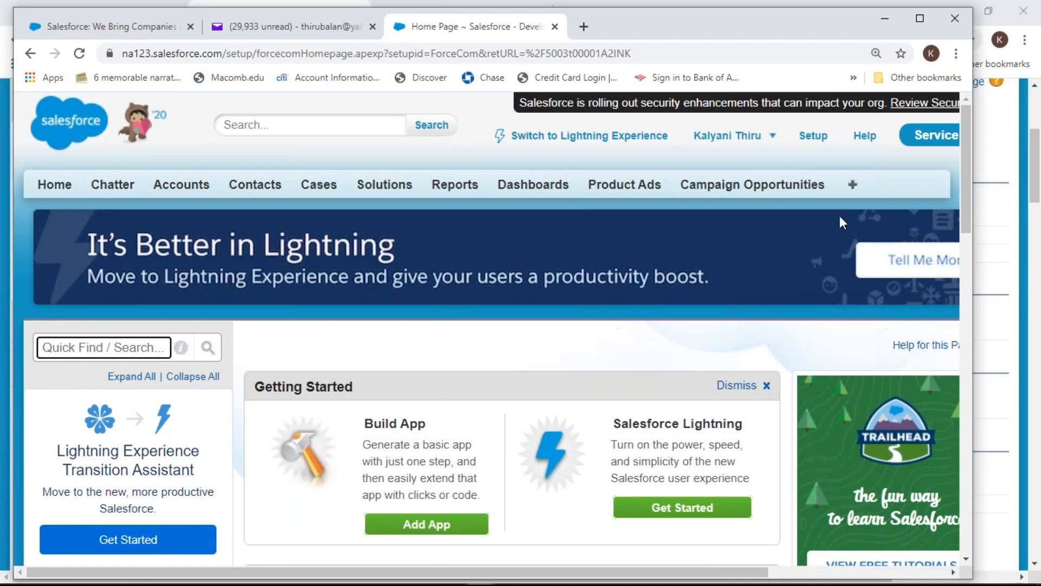
drag(969, 192, 969, 215)
text(case)
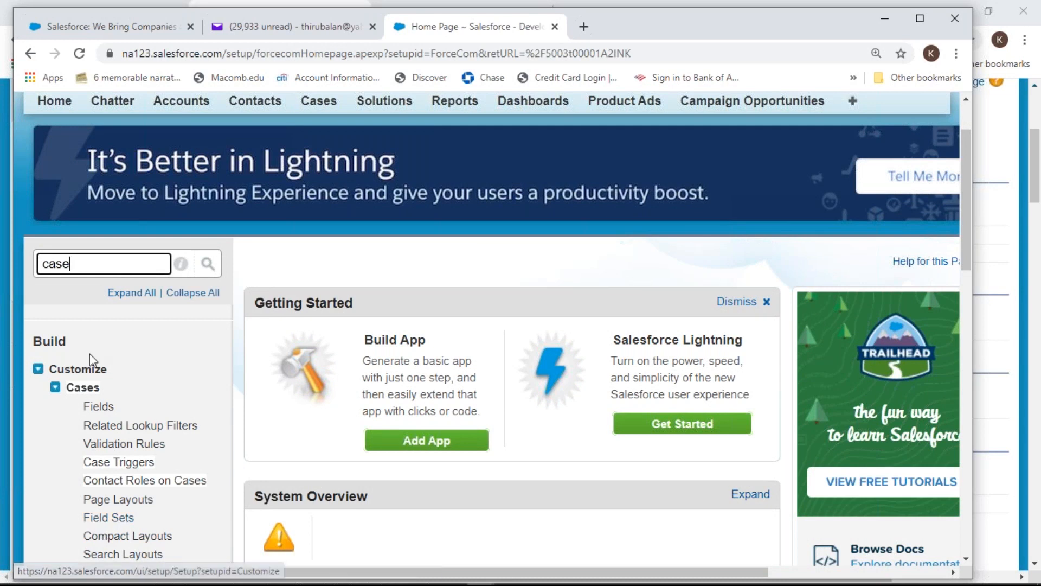
click(103, 408)
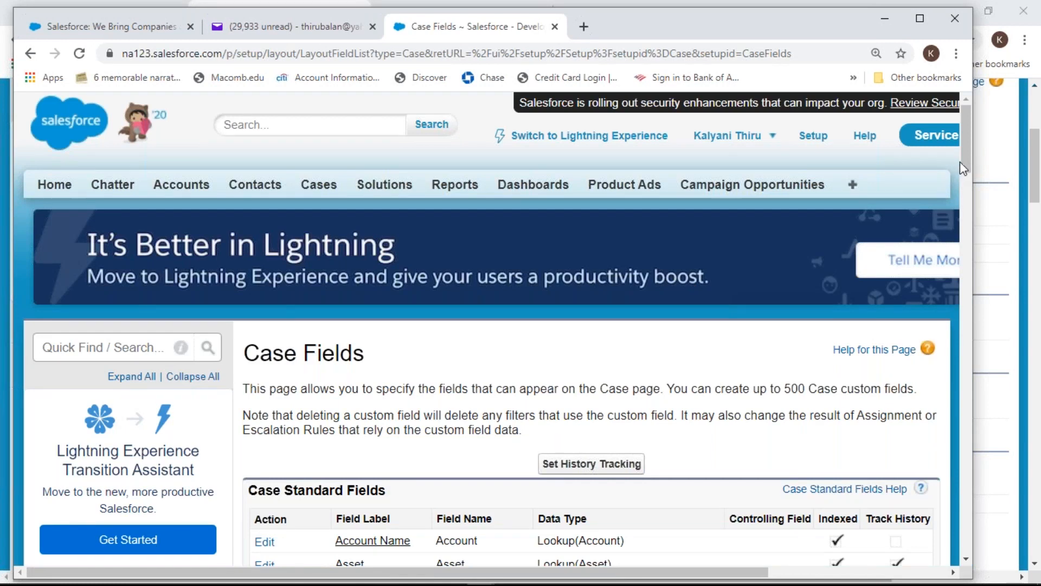
drag(967, 168, 1003, 268)
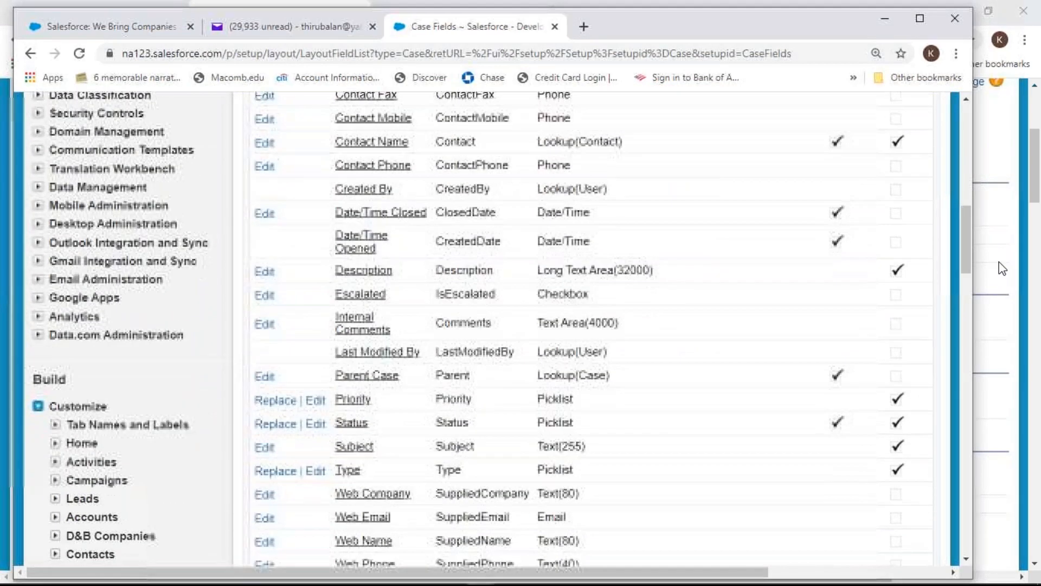
Open the Case Status field and scroll to its values New, Working, Escalated and Closed
click(353, 426)
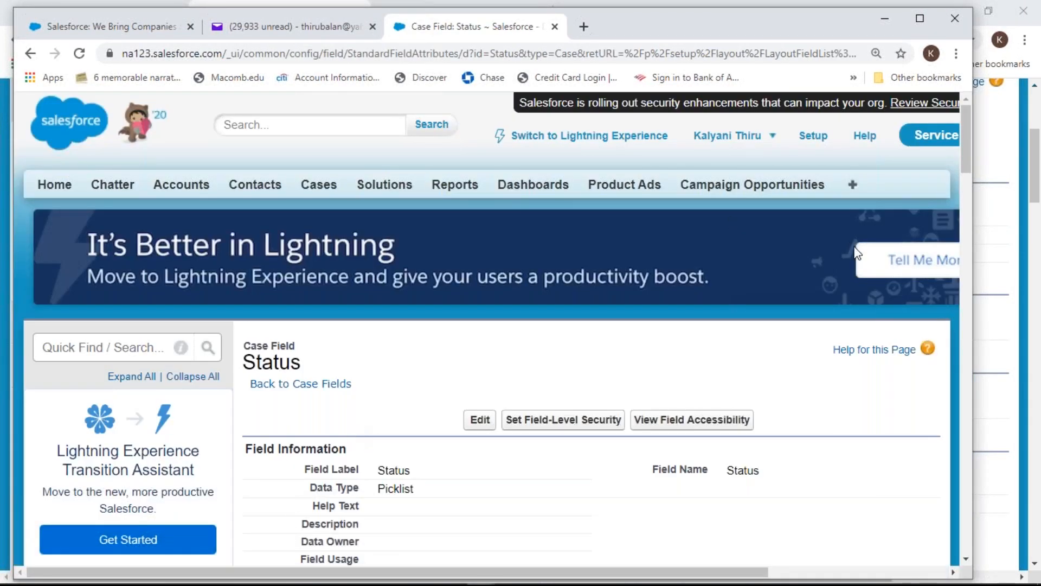
drag(968, 148, 989, 218)
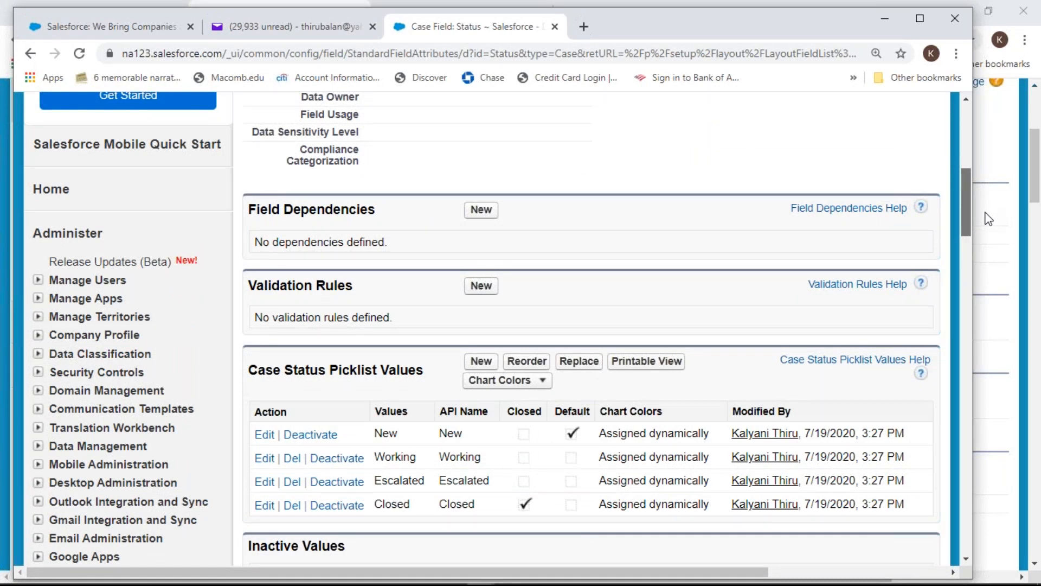
drag(986, 213, 986, 214)
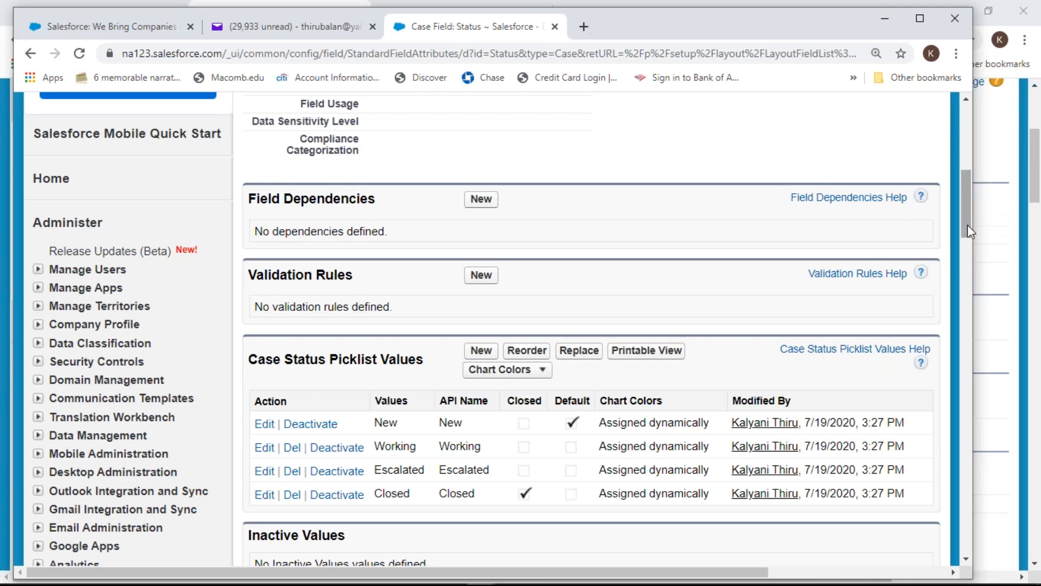
drag(968, 225, 973, 243)
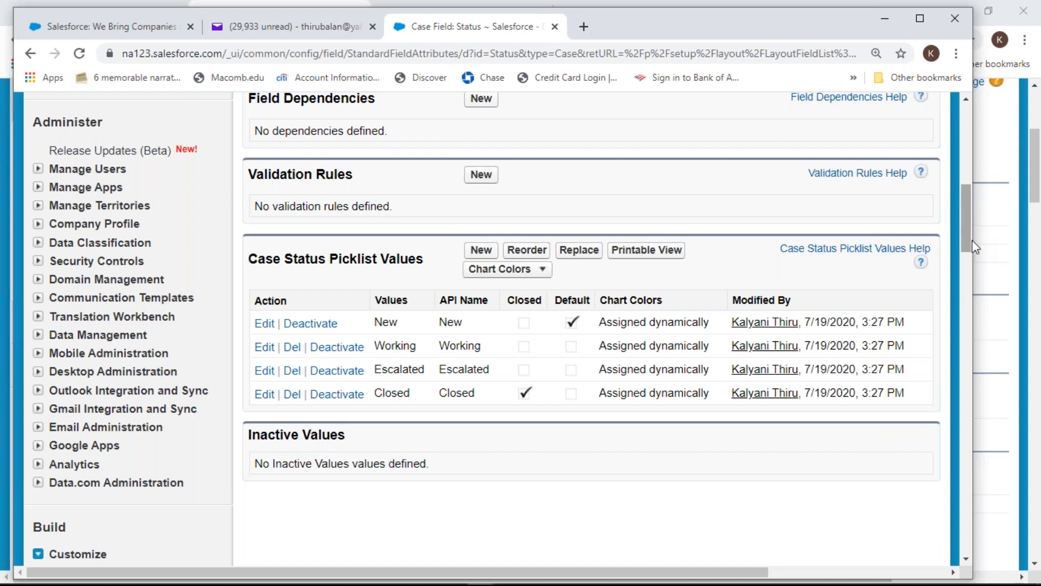
Add 'No Response' as a new Case Status picklist value
click(481, 251)
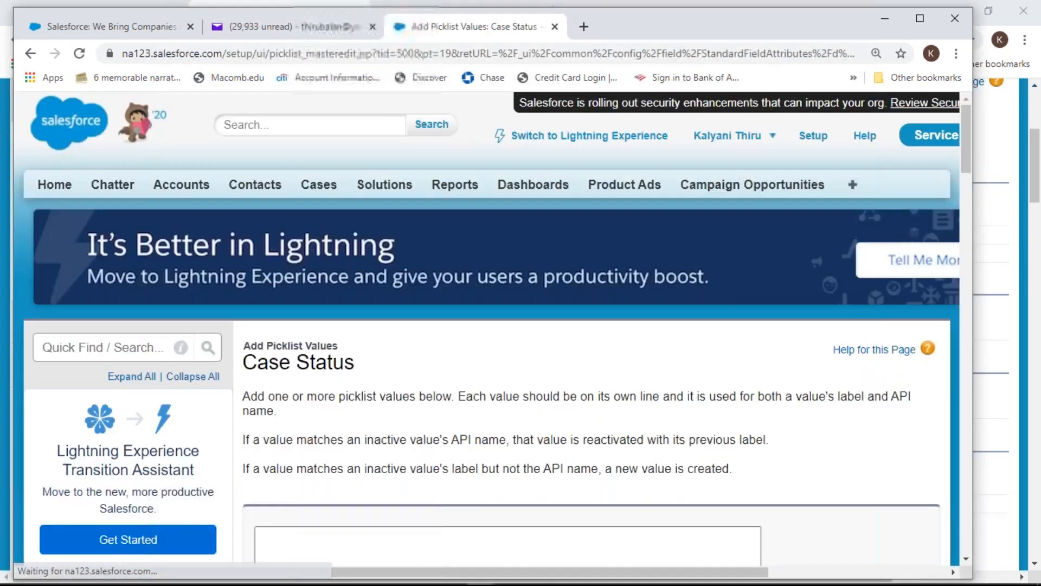
drag(965, 156, 975, 178)
click(324, 428)
text(No Res)
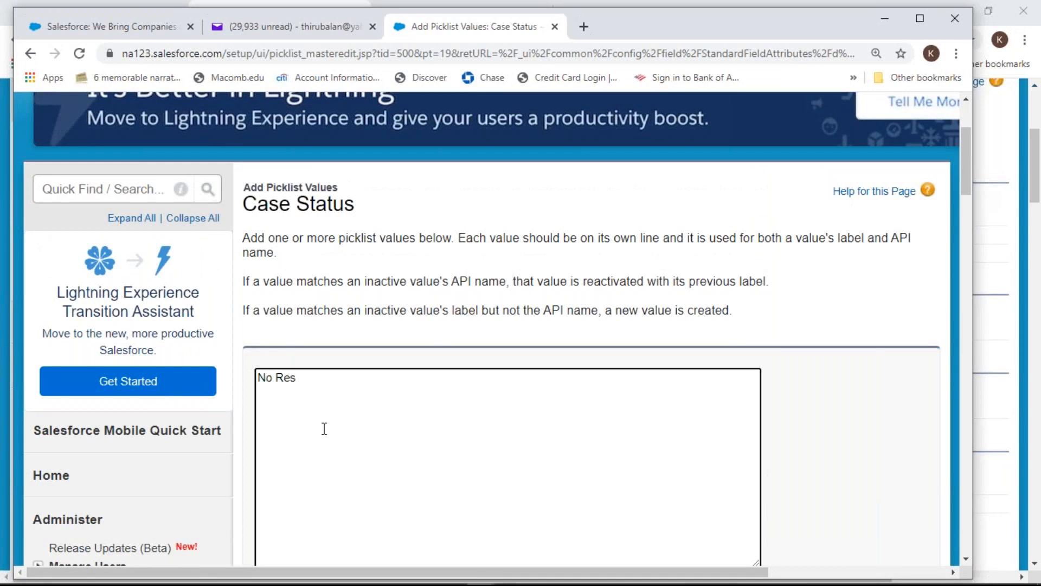
text(ponse)
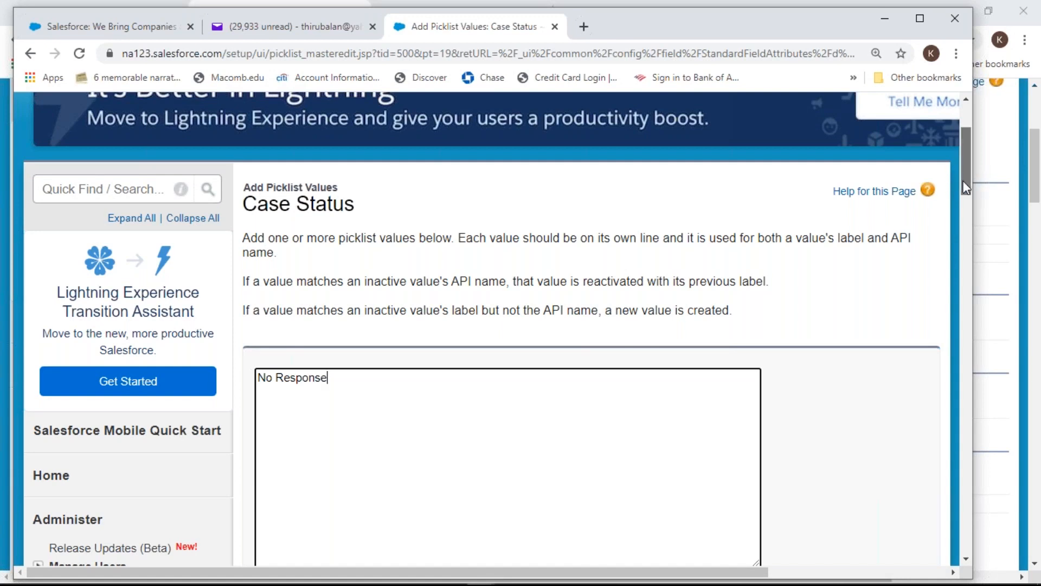
scroll(888, 237, down, 5)
click(473, 370)
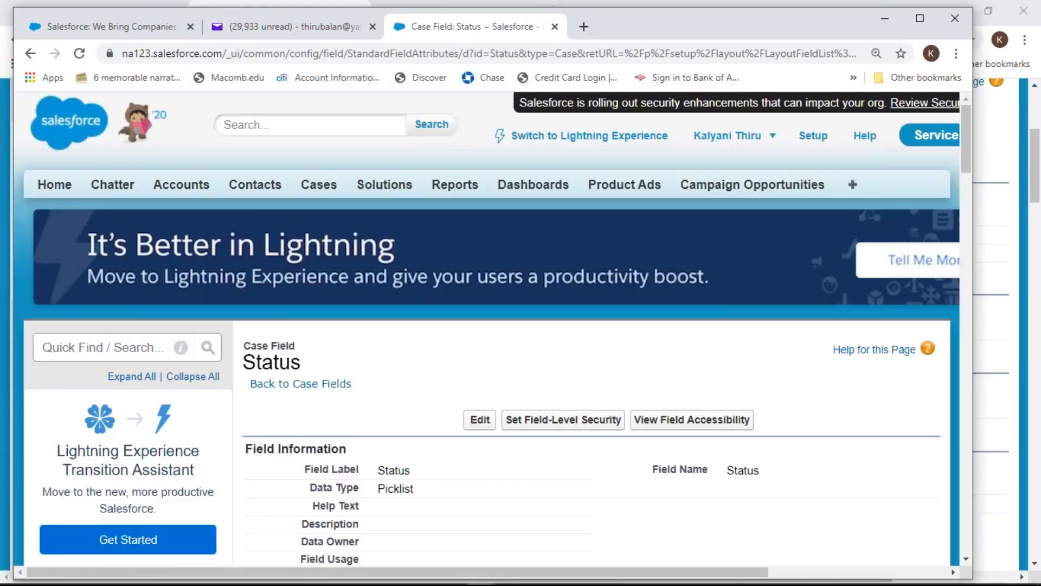
Edit the No Response value to mark it as Closed and save
drag(968, 145, 989, 235)
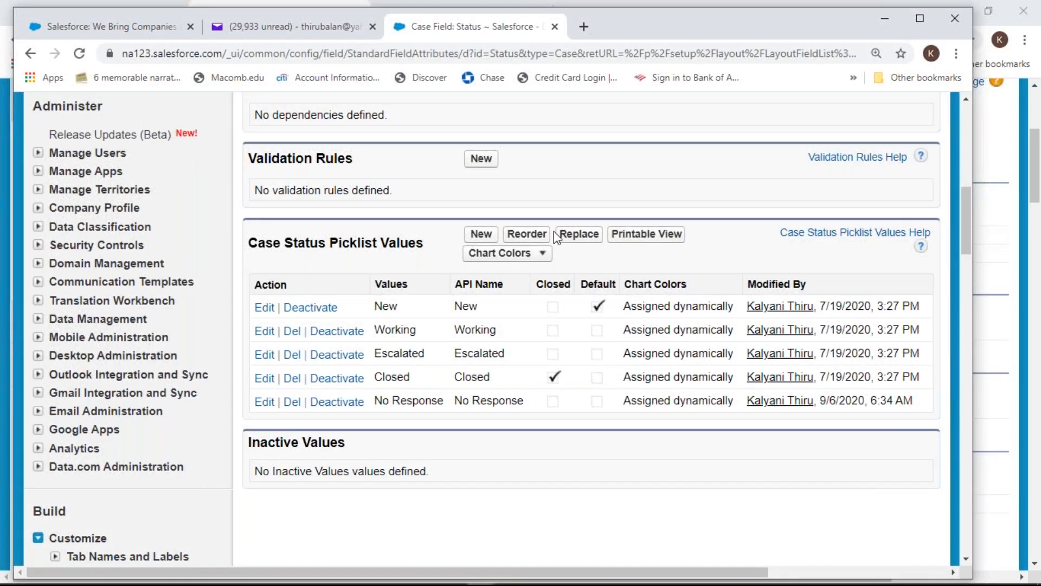
click(264, 403)
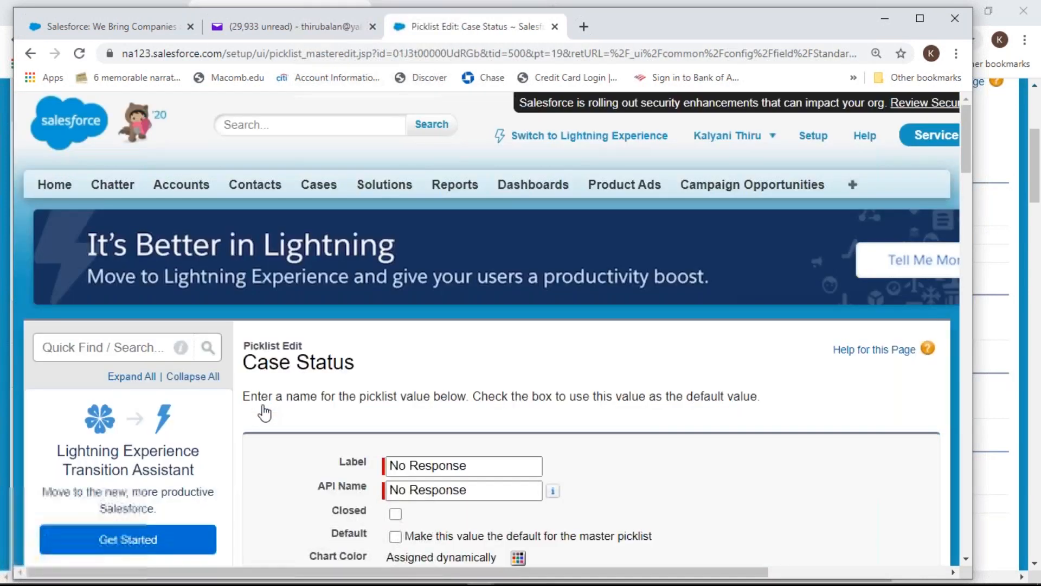
drag(962, 158, 966, 172)
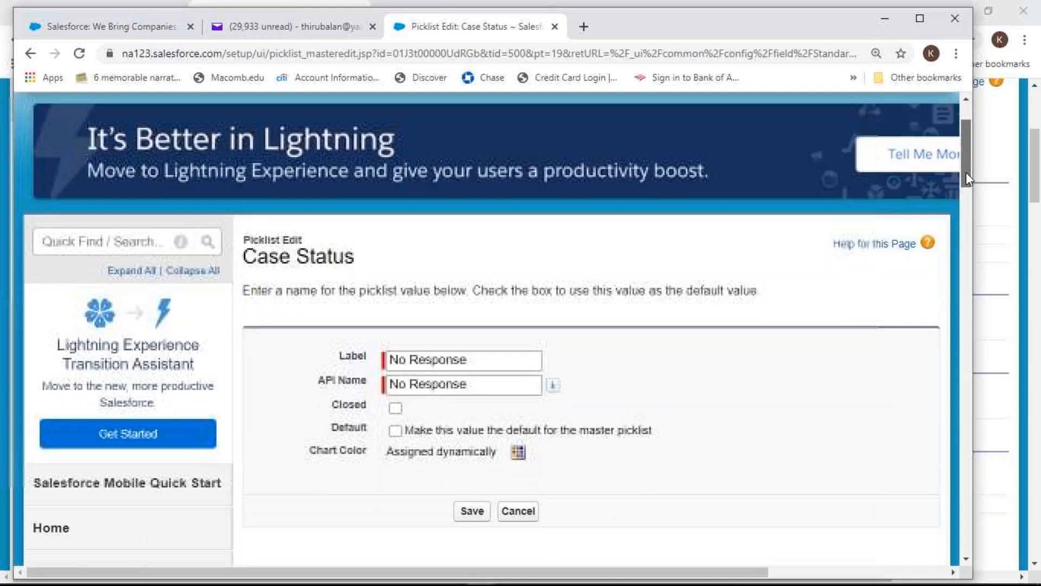
click(395, 409)
click(465, 518)
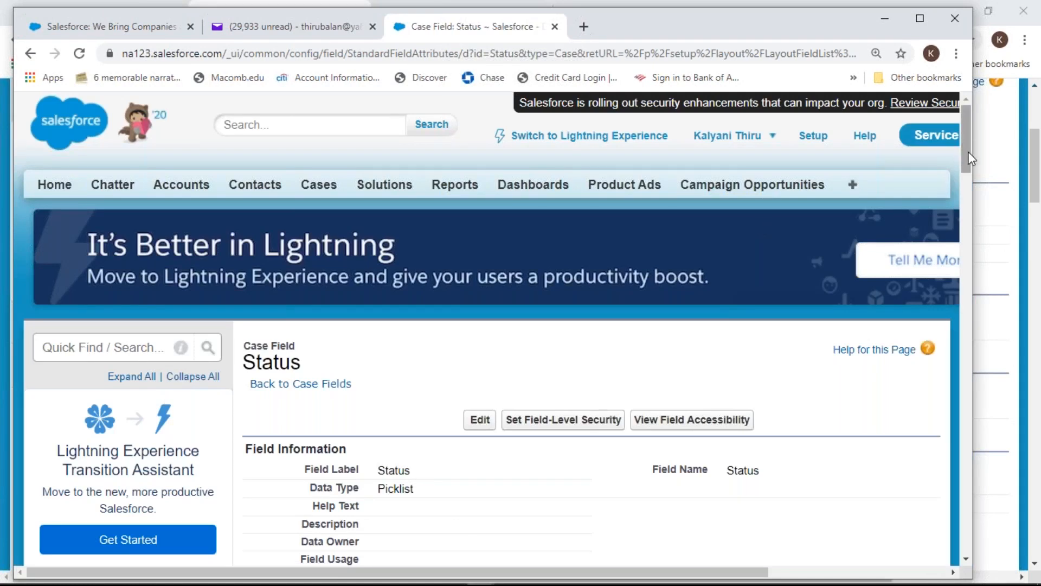
mouse_move(969, 152)
mouse_down()
mouse_move(971, 165)
mouse_move(970, 149)
mouse_up()
Confirm case 00001028 is closed, then open case 00001027 'Please verify your email address'
click(329, 188)
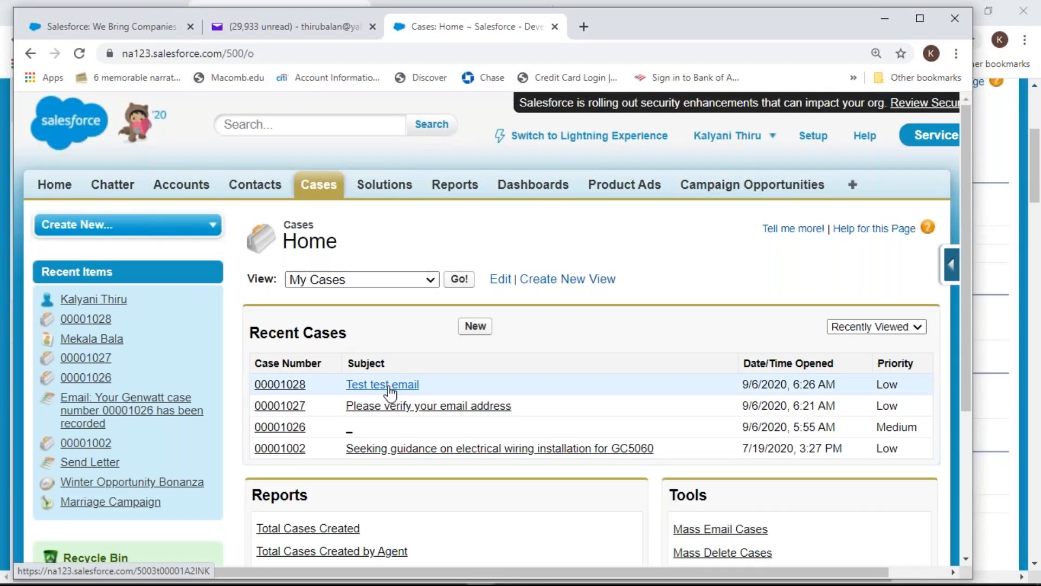
click(298, 386)
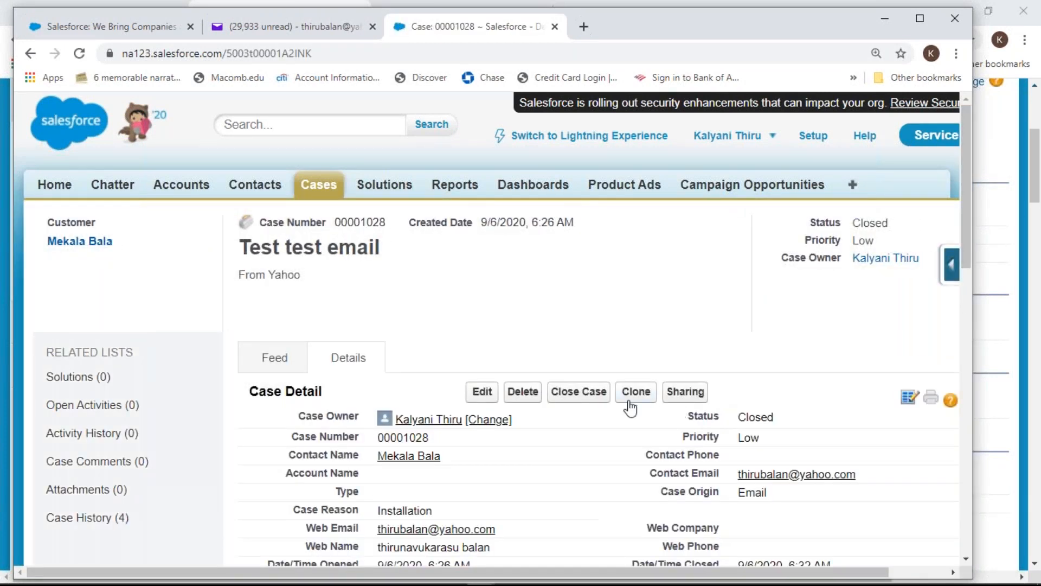
click(581, 392)
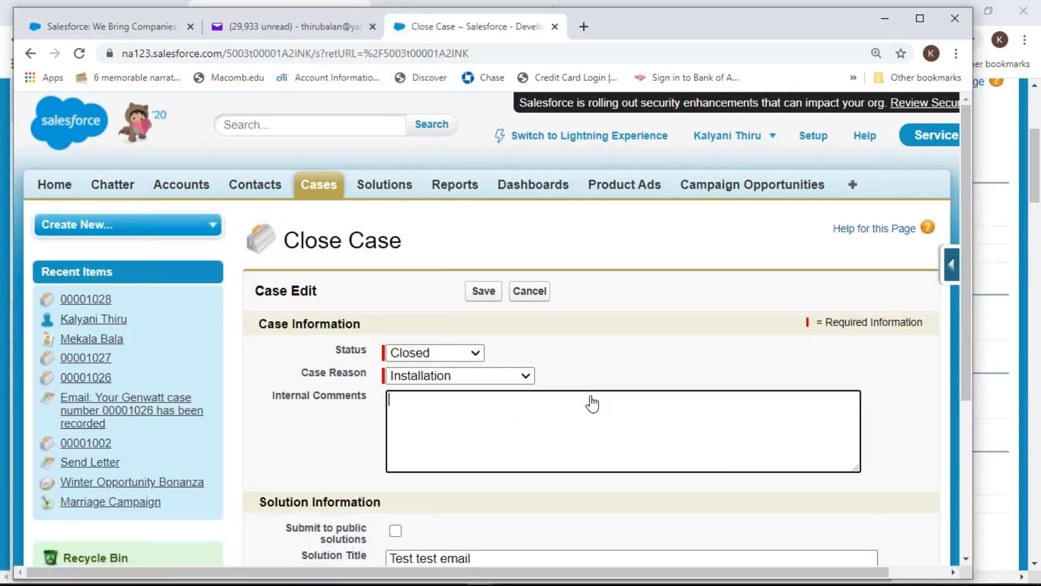
click(29, 54)
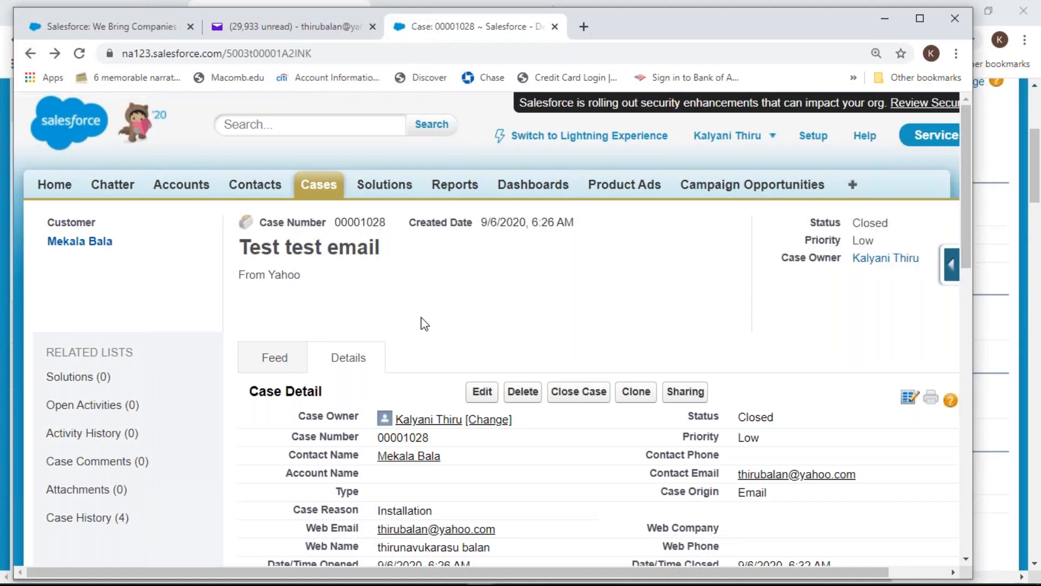
click(326, 187)
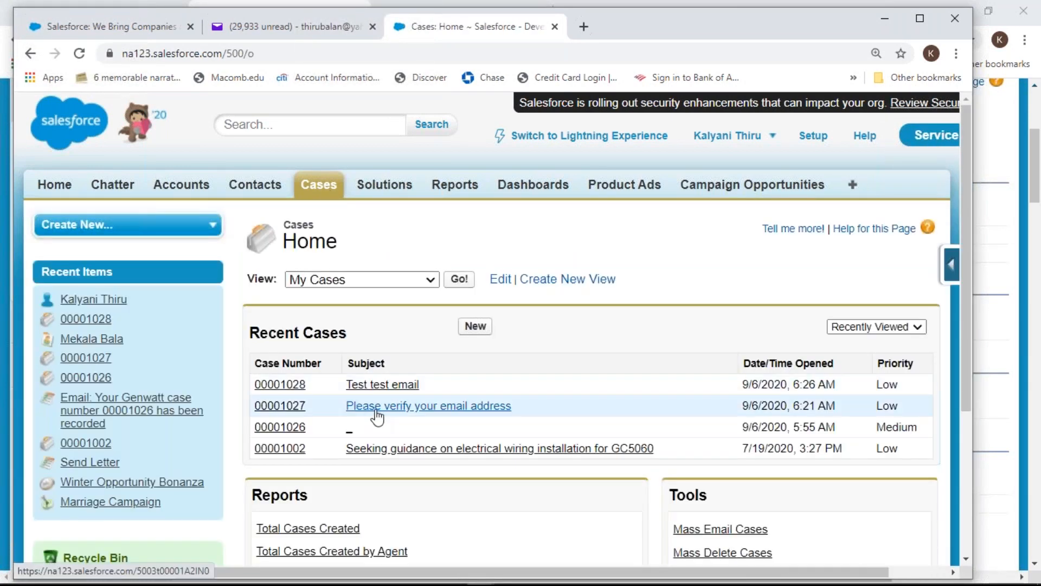
click(377, 416)
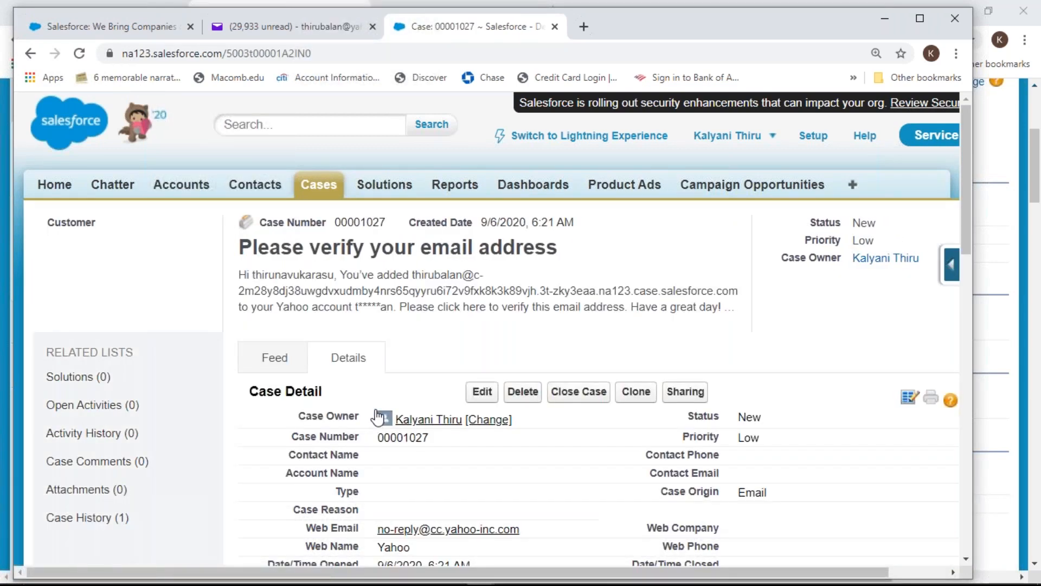
Set case 00001027 to Status Closed with Case Reason Installation and save
click(587, 395)
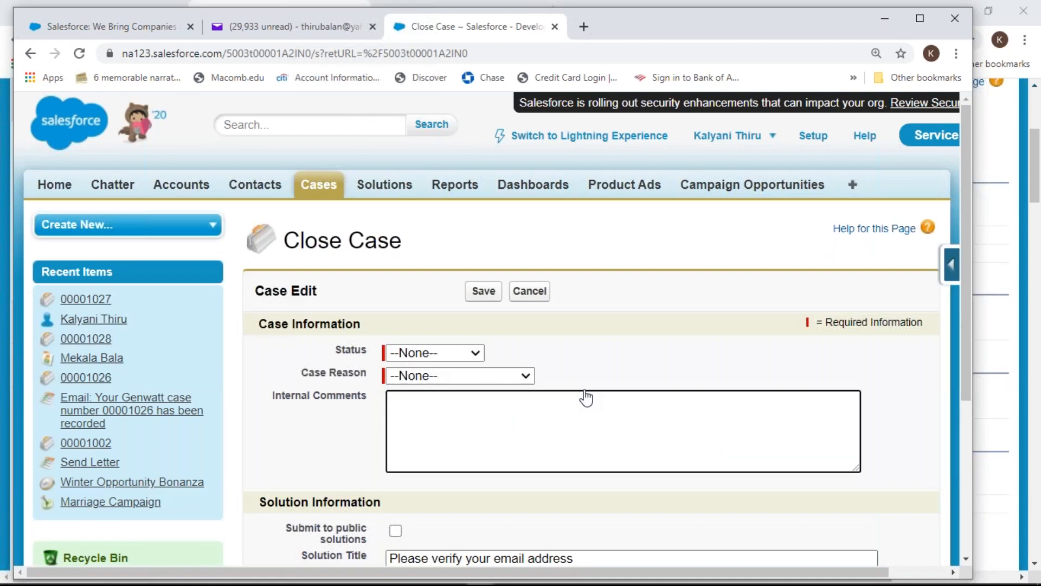
click(475, 356)
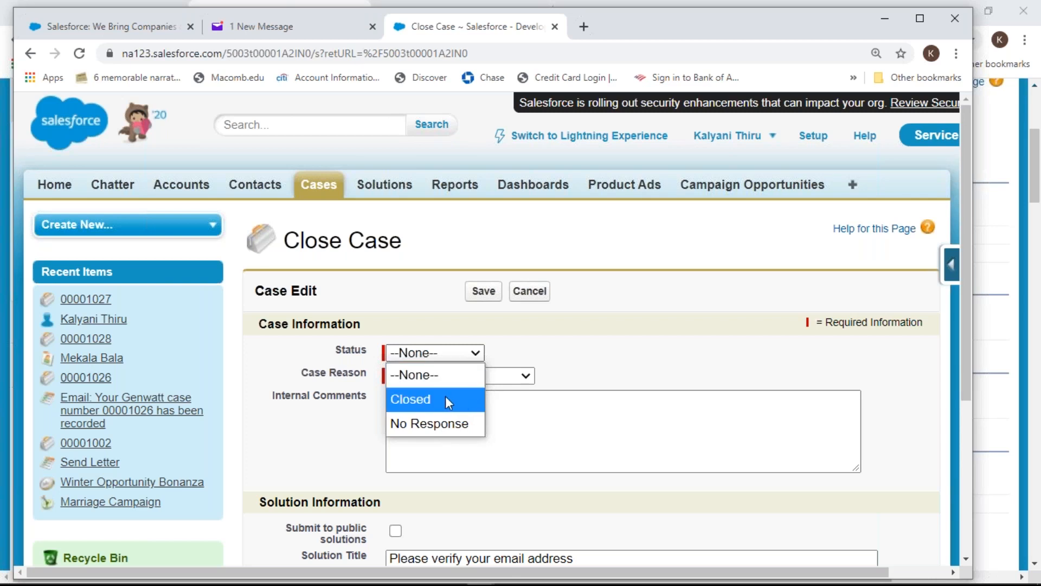
click(442, 397)
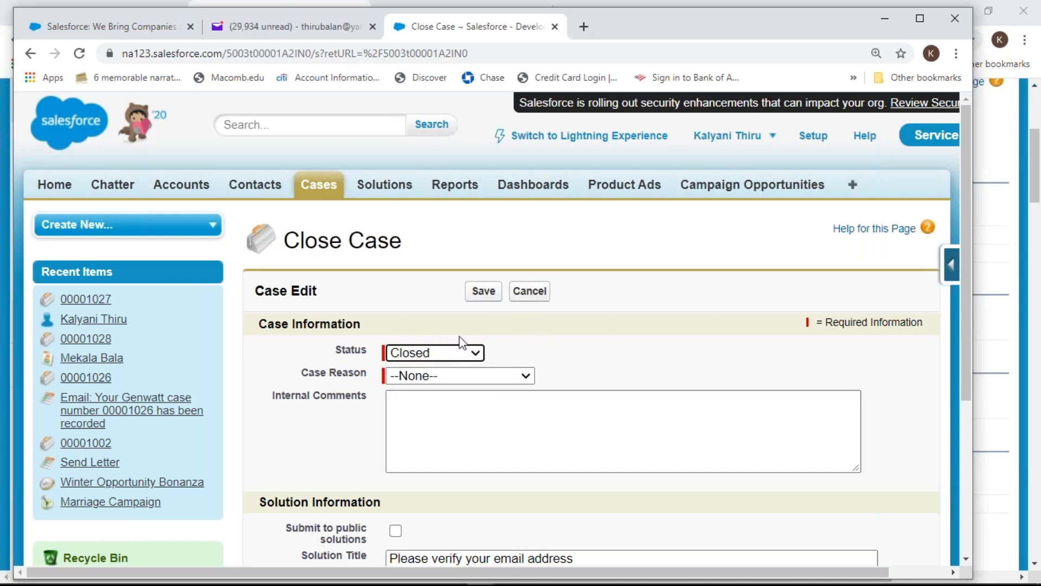
click(527, 377)
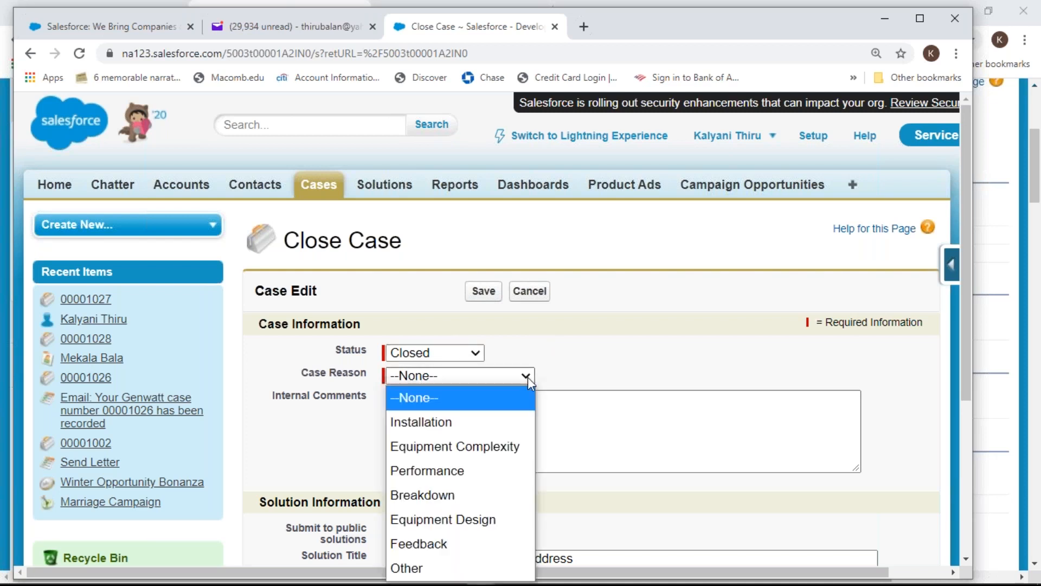
click(446, 423)
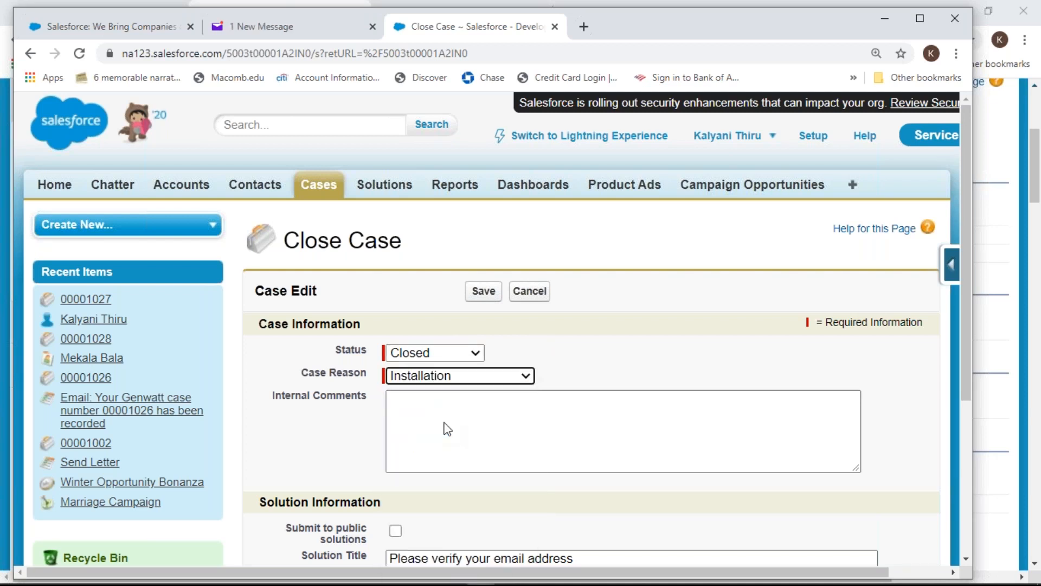
click(483, 291)
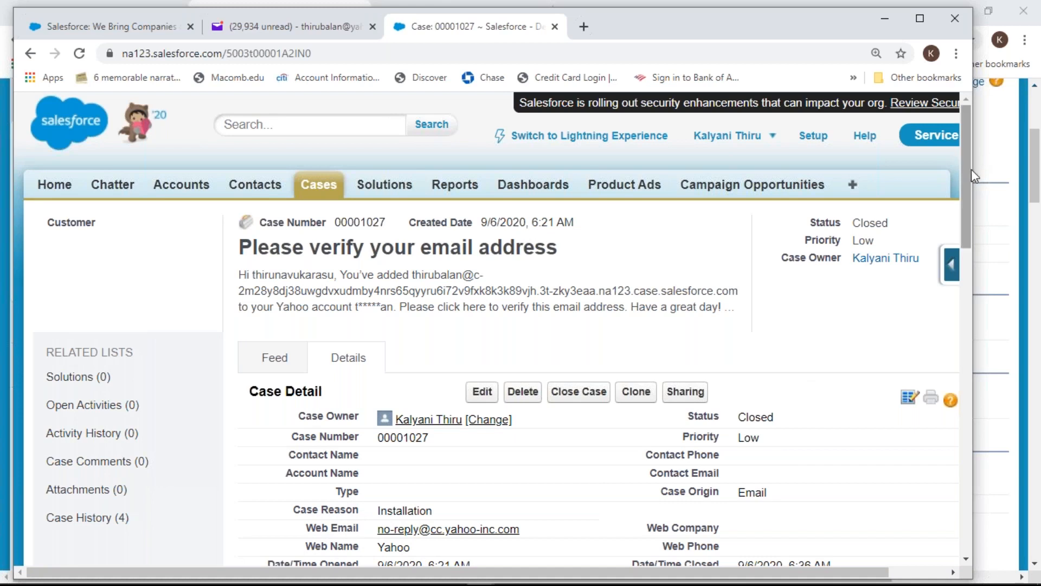
drag(969, 169, 980, 232)
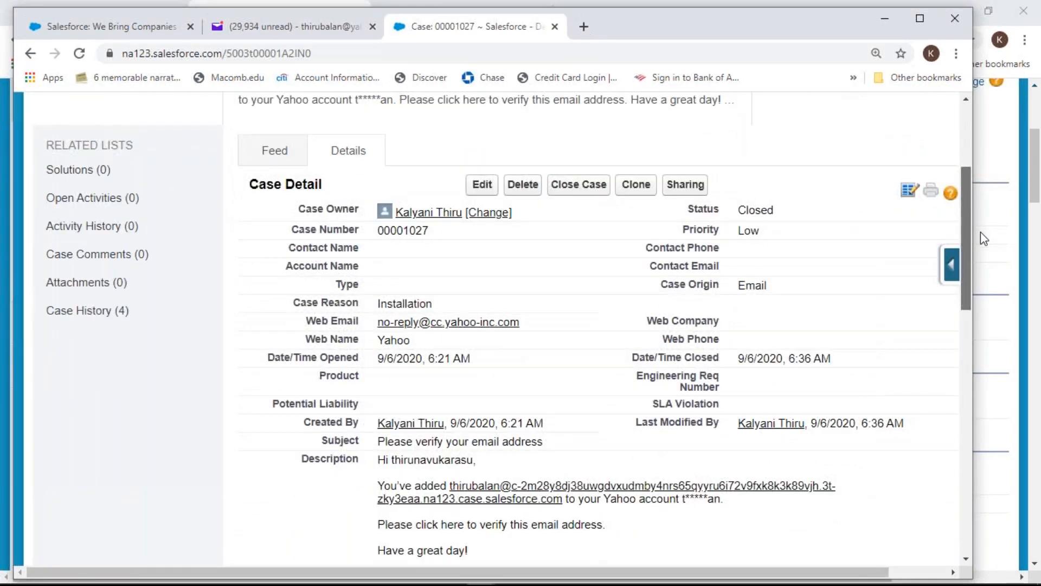
drag(981, 232, 964, 161)
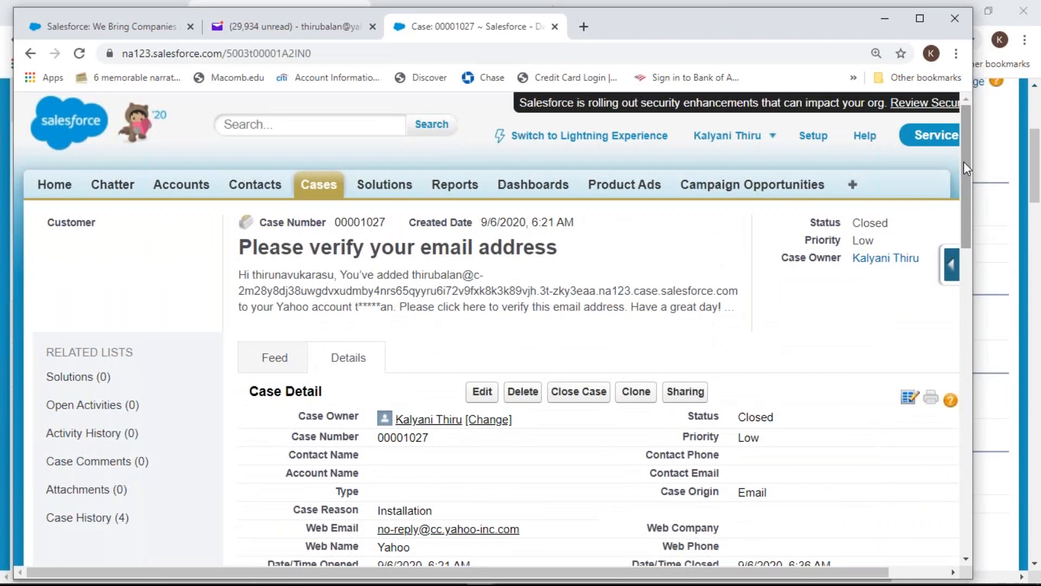